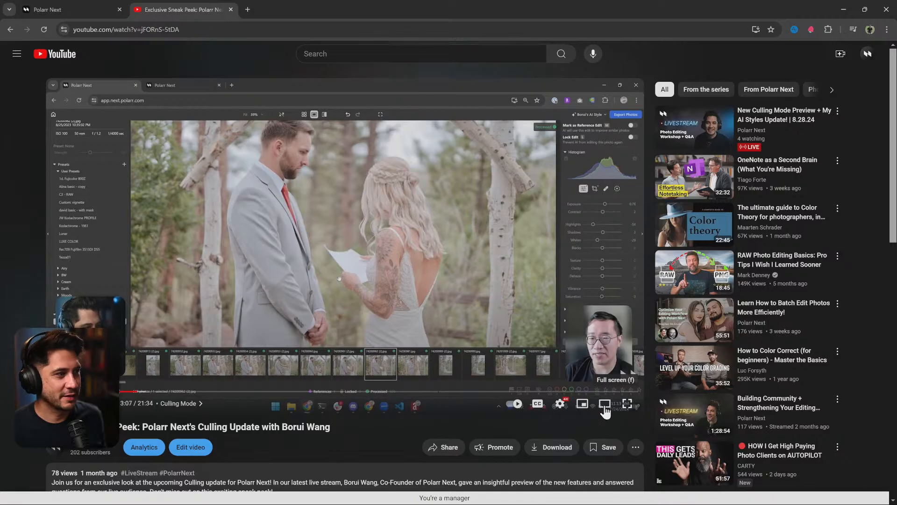
# View the culling update video at 7:29 in full screen and close its tab
pyautogui.moveTo(196, 391); pyautogui.dragTo(256, 398)
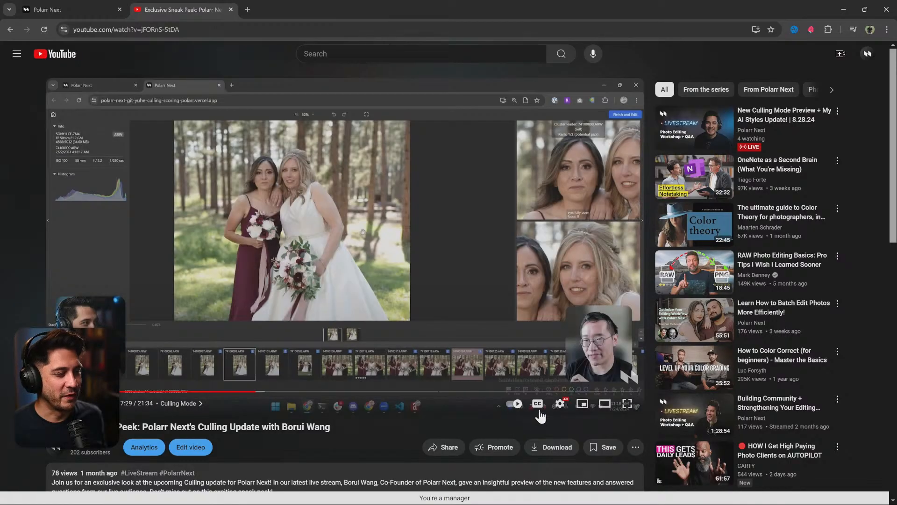
pyautogui.click(627, 404)
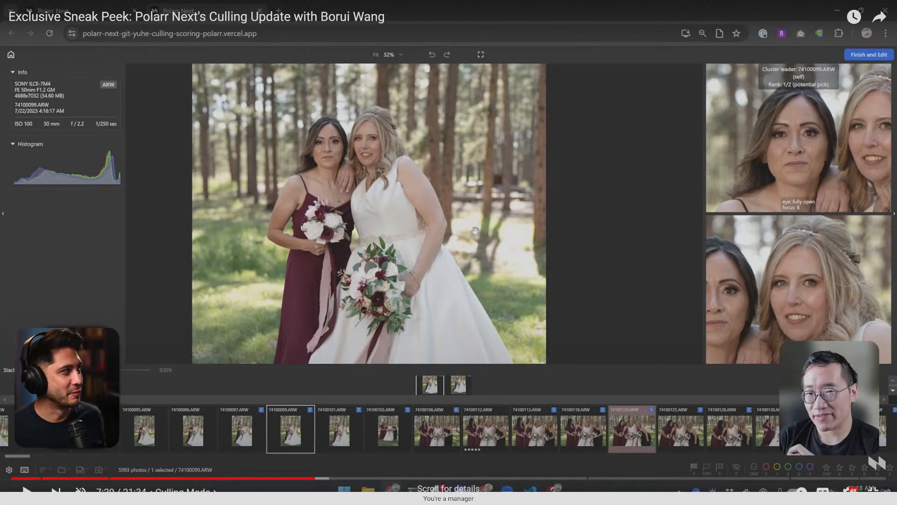
pyautogui.click(872, 491)
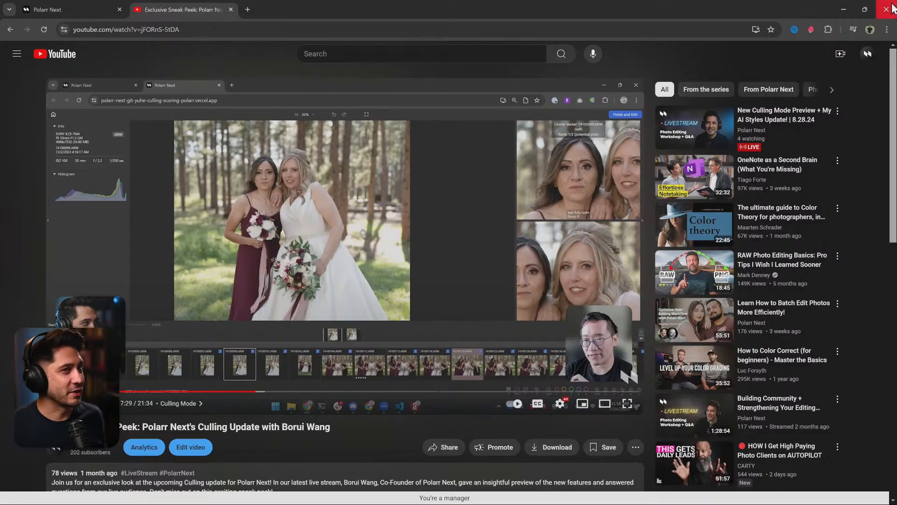
pyautogui.click(231, 9)
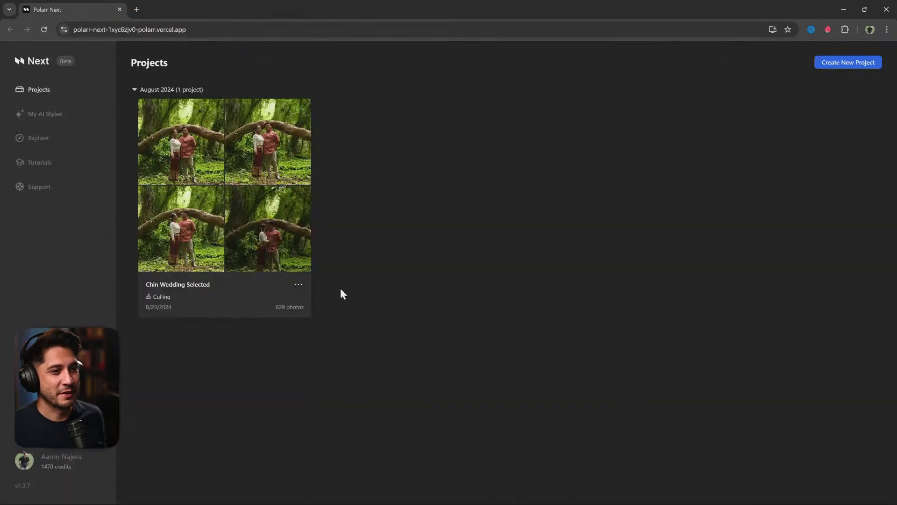
# Delete the existing Chin Wedding Selected project from the August 2024 projects
pyautogui.click(300, 283)
pyautogui.click(321, 301)
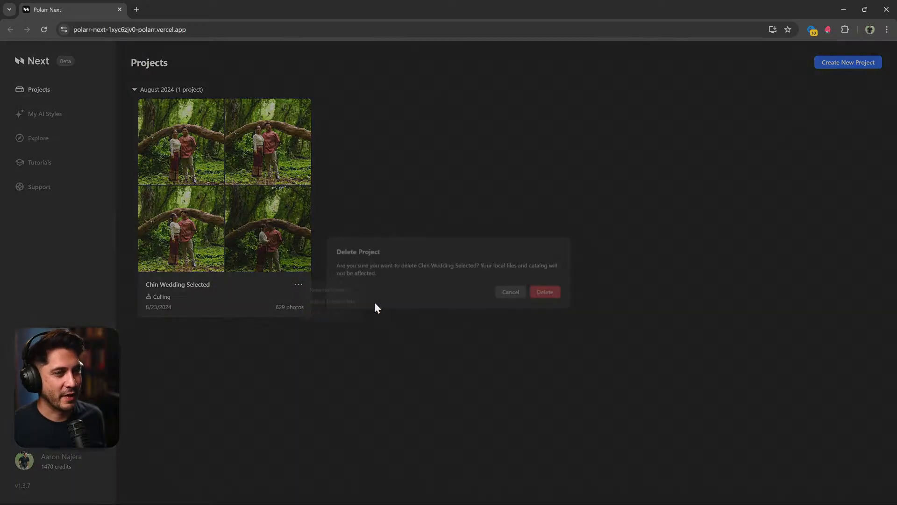
pyautogui.click(553, 291)
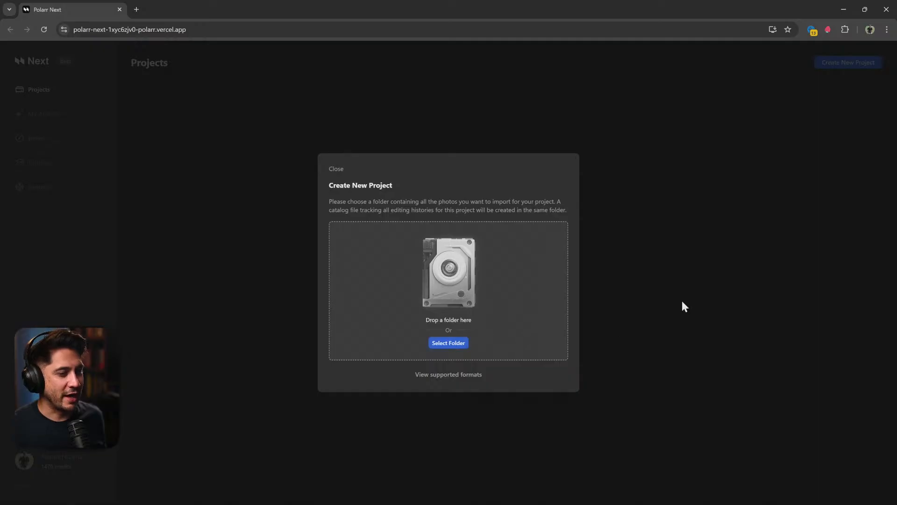
# Create a new project from the Sunga Engagements folder in Polarr Next Examples on the Editing (D:) drive, and allow file access
pyautogui.click(461, 343)
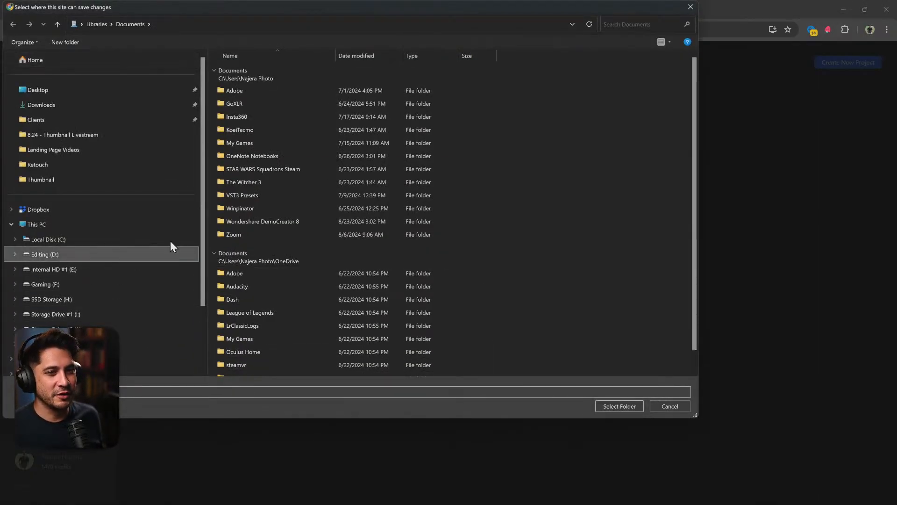
pyautogui.click(170, 252)
pyautogui.doubleClick(266, 83)
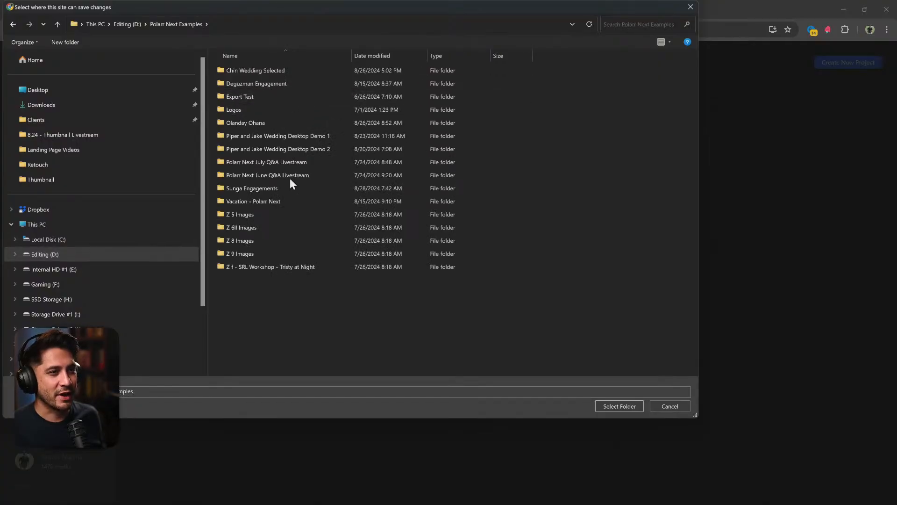
pyautogui.click(261, 189)
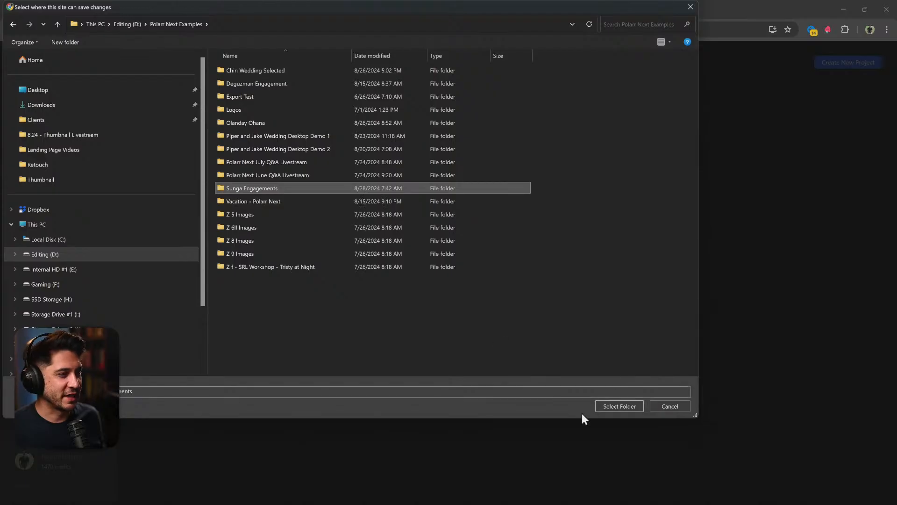
pyautogui.click(627, 406)
pyautogui.click(480, 99)
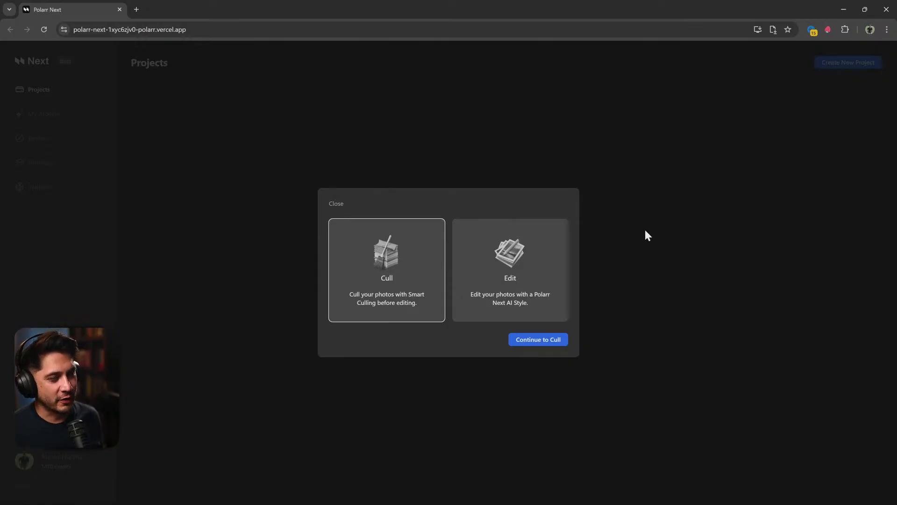
# Choose Cull instead of Edit as the workflow for the new project and continue past the smart culling introduction
pyautogui.click(482, 258)
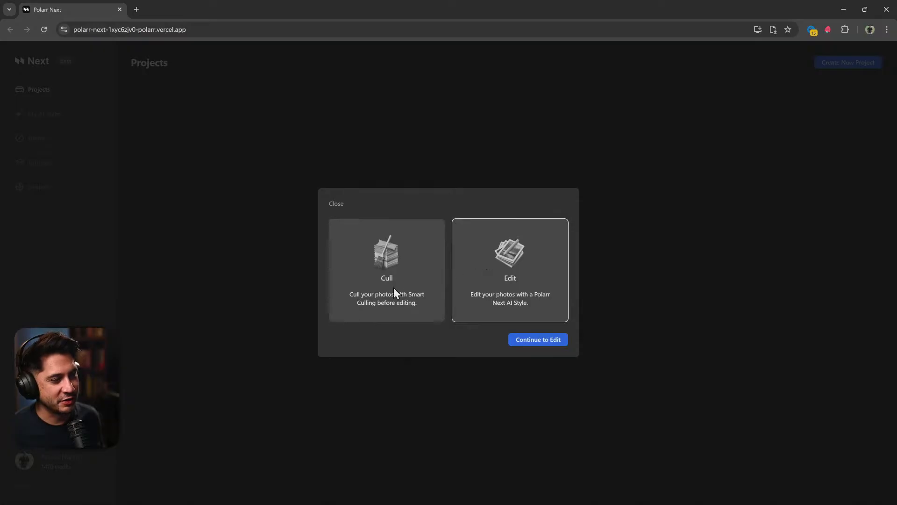
pyautogui.click(393, 287)
pyautogui.click(483, 253)
pyautogui.click(443, 259)
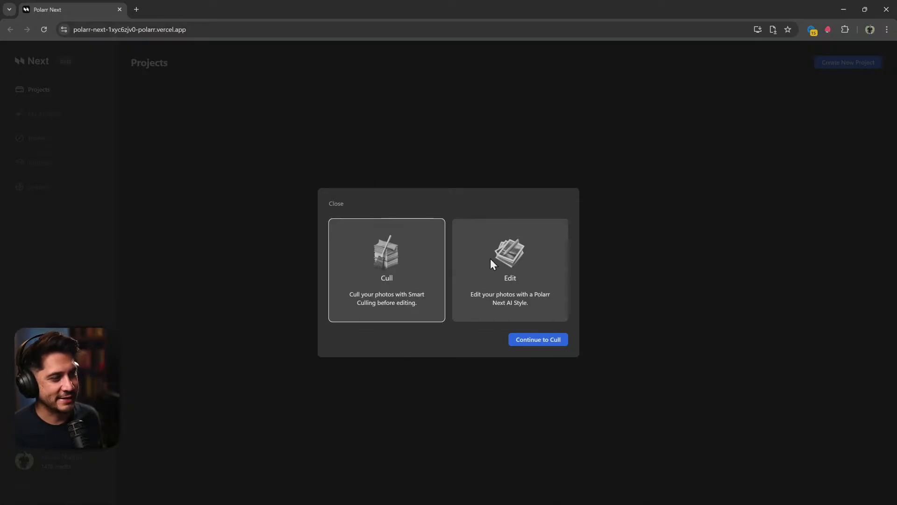
pyautogui.click(490, 259)
pyautogui.click(417, 263)
pyautogui.click(474, 263)
pyautogui.click(408, 268)
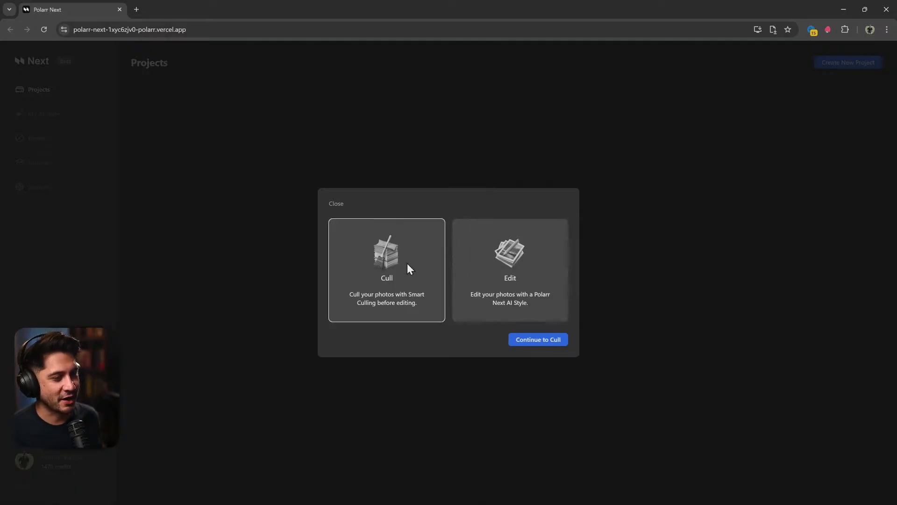
pyautogui.click(555, 340)
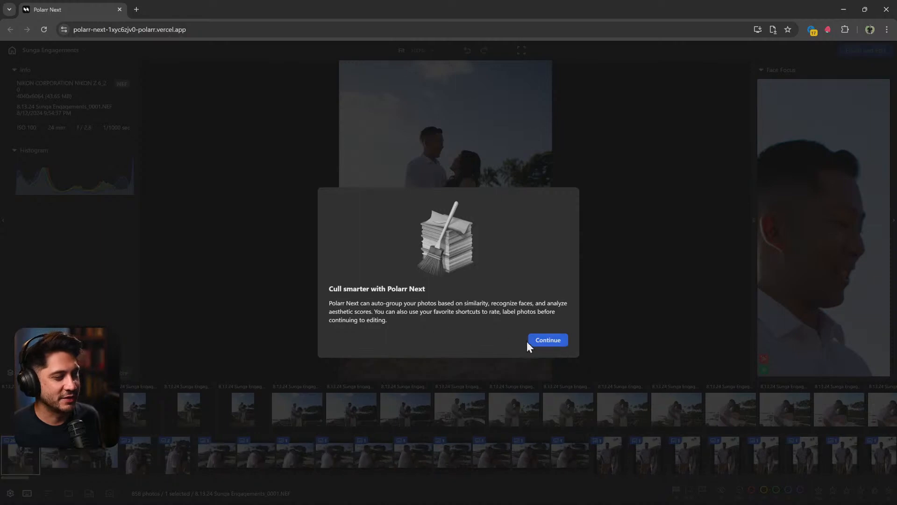
pyautogui.click(557, 339)
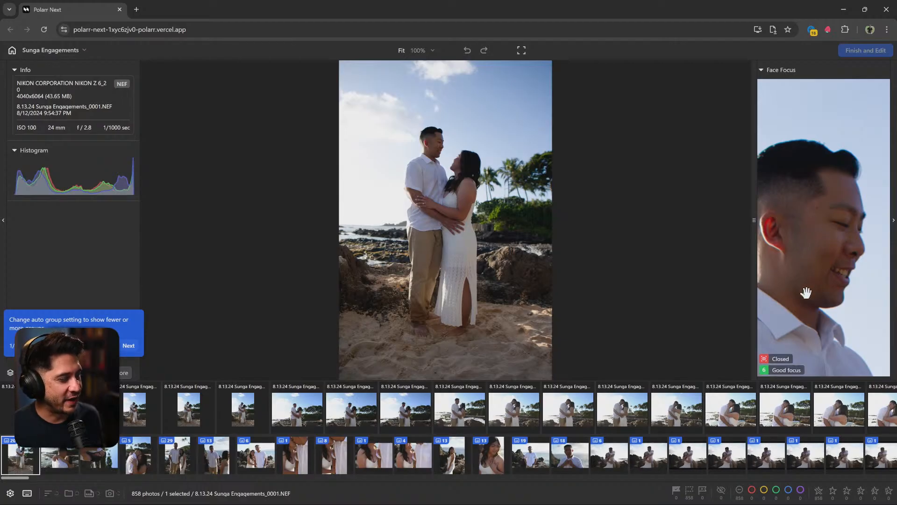
# Go through all four tips of the culling mode tour and finish it
pyautogui.press('Right')
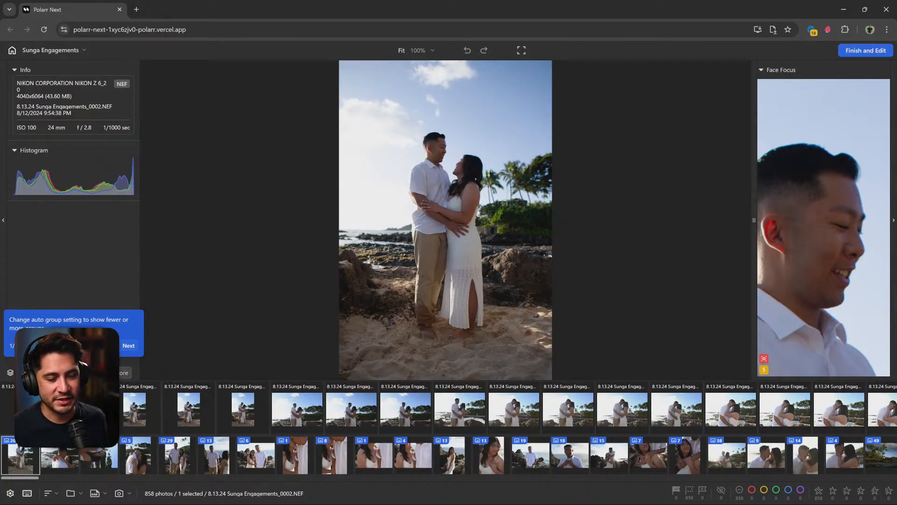
pyautogui.click(126, 346)
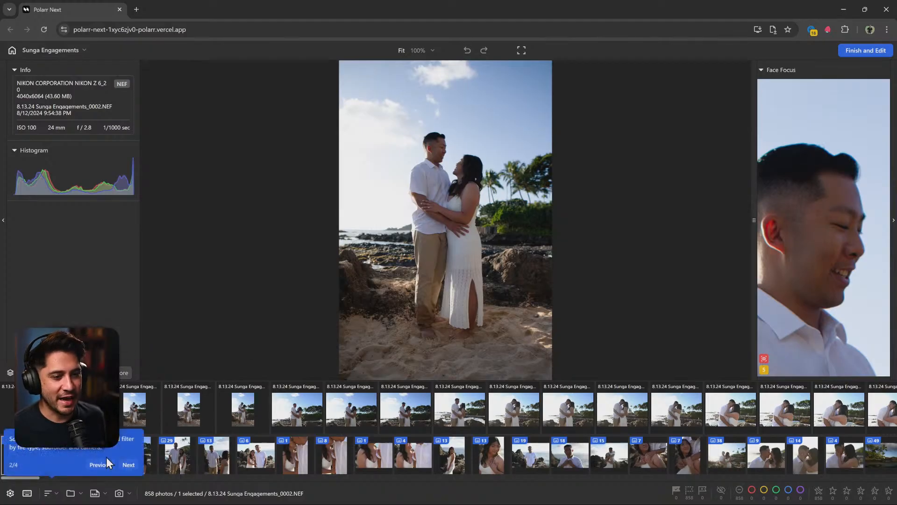
pyautogui.click(130, 464)
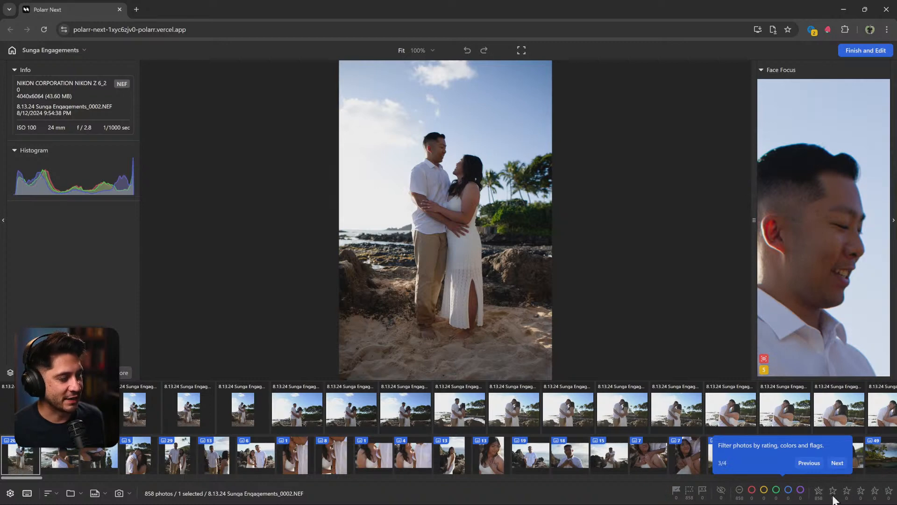
pyautogui.click(837, 463)
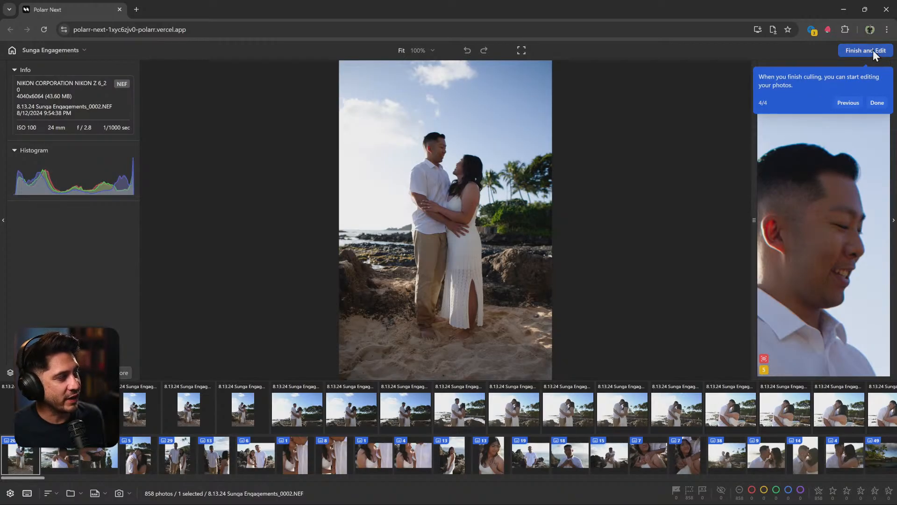
pyautogui.click(877, 103)
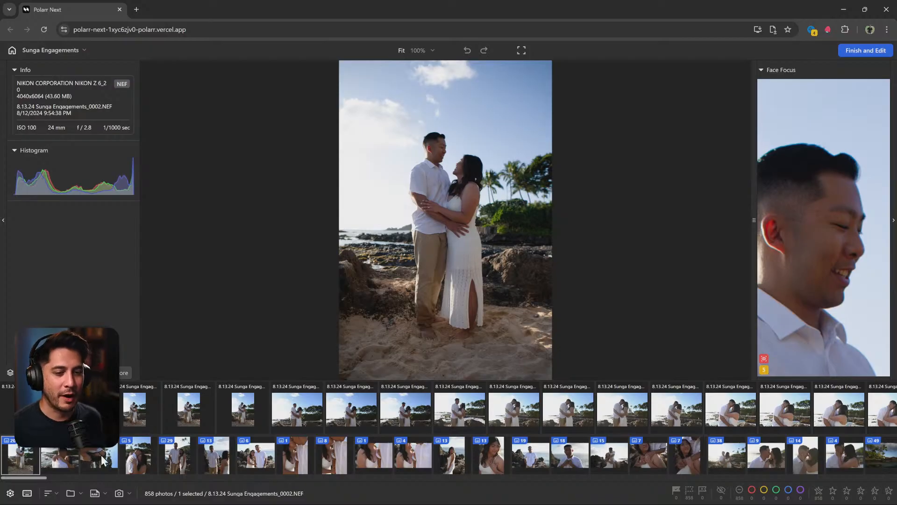
# Review the list of keyboard shortcuts for navigation, rating and labeling, and close it
pyautogui.click(27, 493)
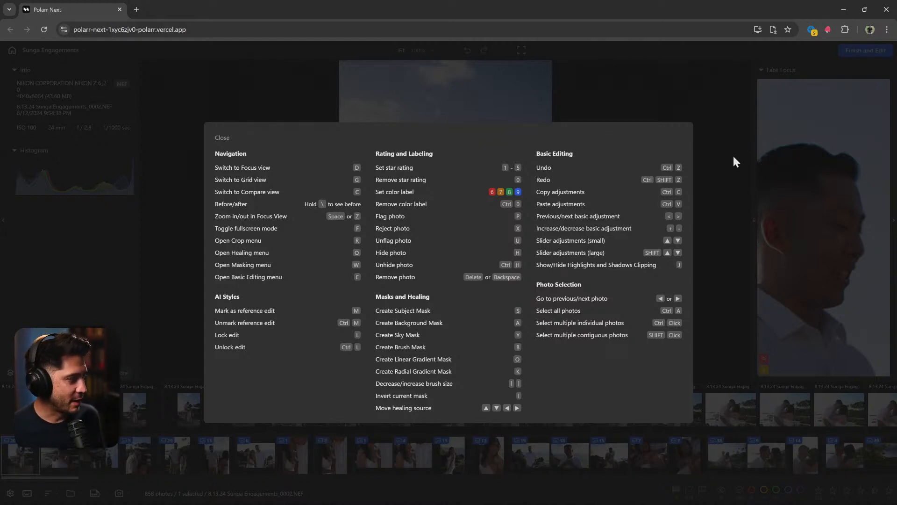
pyautogui.click(716, 158)
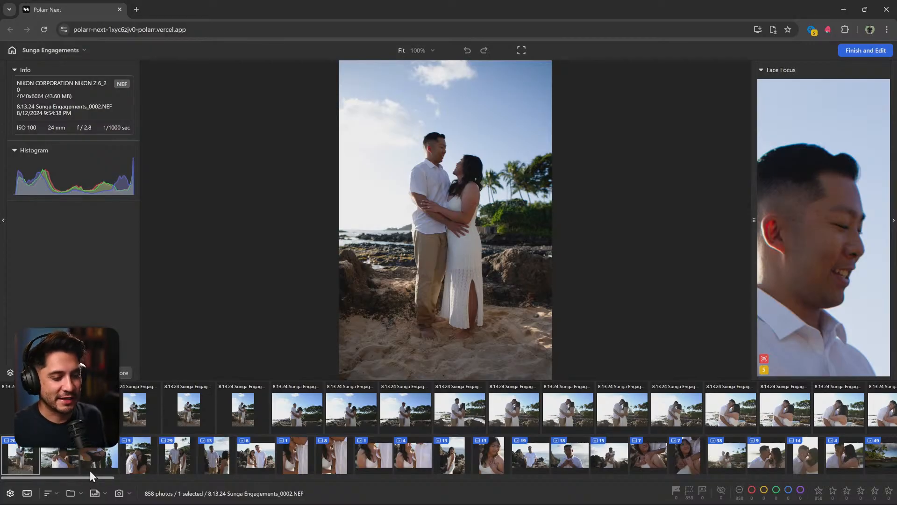
# Return to the project's first photo and step through the first group's photos one by one
pyautogui.click(28, 406)
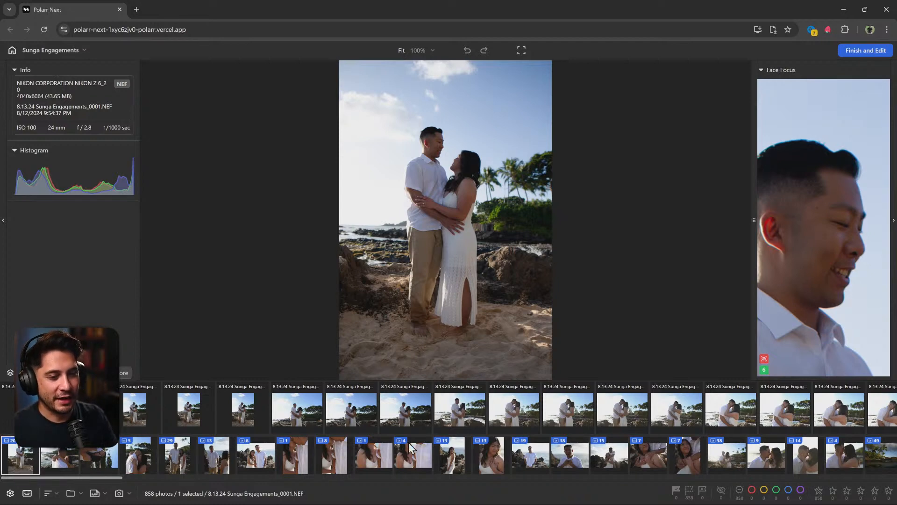
pyautogui.press('Right')
pyautogui.press('Left')
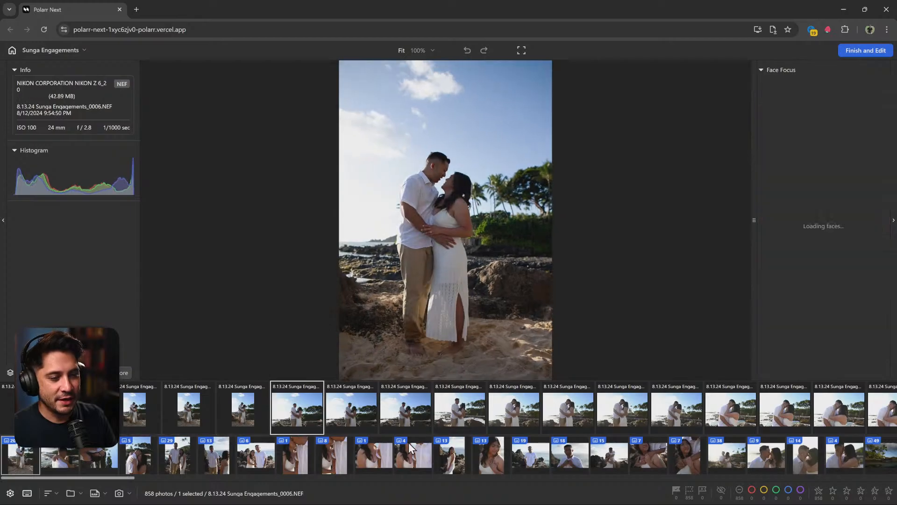
pyautogui.press('Right')
pyautogui.press('Right')
pyautogui.press('Right')
pyautogui.press('Right')
pyautogui.press('Right')
pyautogui.press('Right')
pyautogui.press('Right')
pyautogui.press('Right')
pyautogui.press('Right')
pyautogui.press('Right')
pyautogui.press('Right')
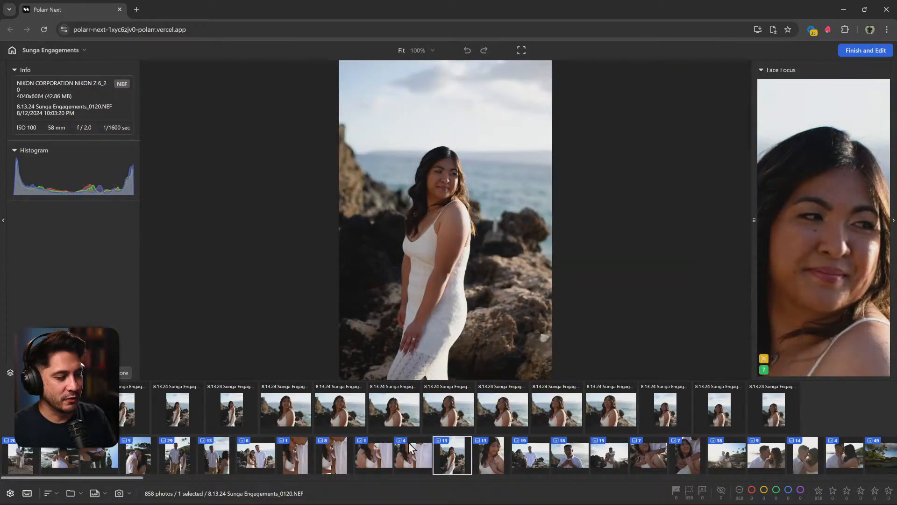
# Compare the woman's portraits by the rocks in the 13-photo group, moving back and forth to check expression and face focus
pyautogui.press('Right')
pyautogui.press('Right')
pyautogui.press('Right')
pyautogui.press('Right')
pyautogui.press('Right')
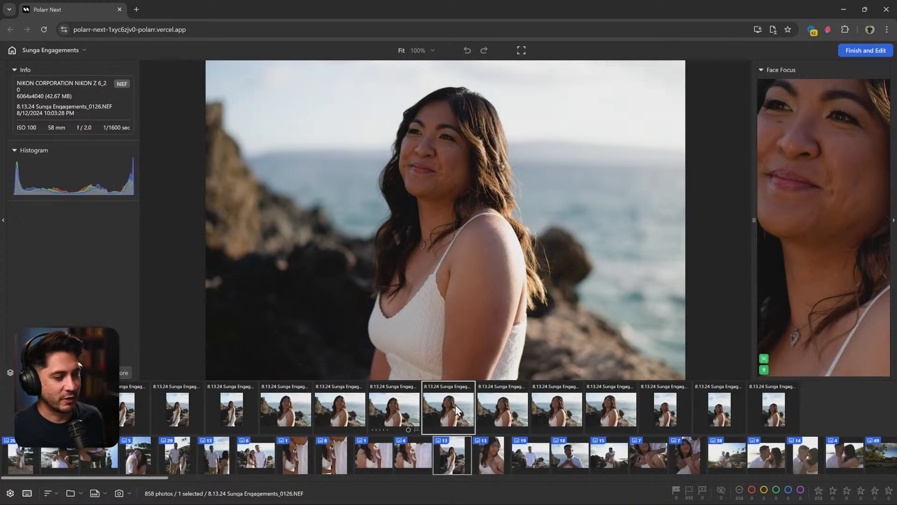
pyautogui.click(671, 416)
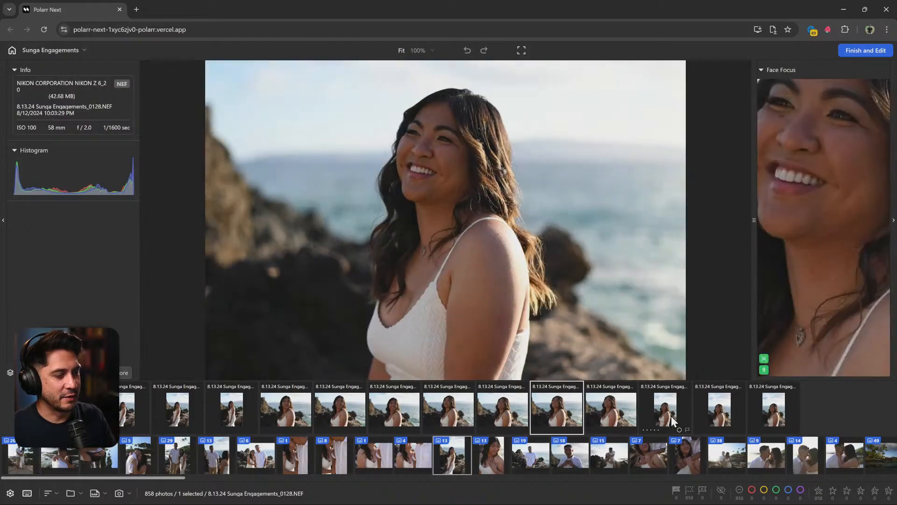
pyautogui.press('Left')
pyautogui.press('Left')
pyautogui.press('Left')
pyautogui.press('Left')
pyautogui.press('Left')
pyautogui.press('Left')
pyautogui.press('Left')
pyautogui.press('Left')
pyautogui.press('Right')
pyautogui.press('Right')
pyautogui.press('Right')
pyautogui.press('Right')
pyautogui.press('Right')
pyautogui.press('Right')
pyautogui.press('Right')
pyautogui.press('Right')
pyautogui.press('Right')
pyautogui.press('Right')
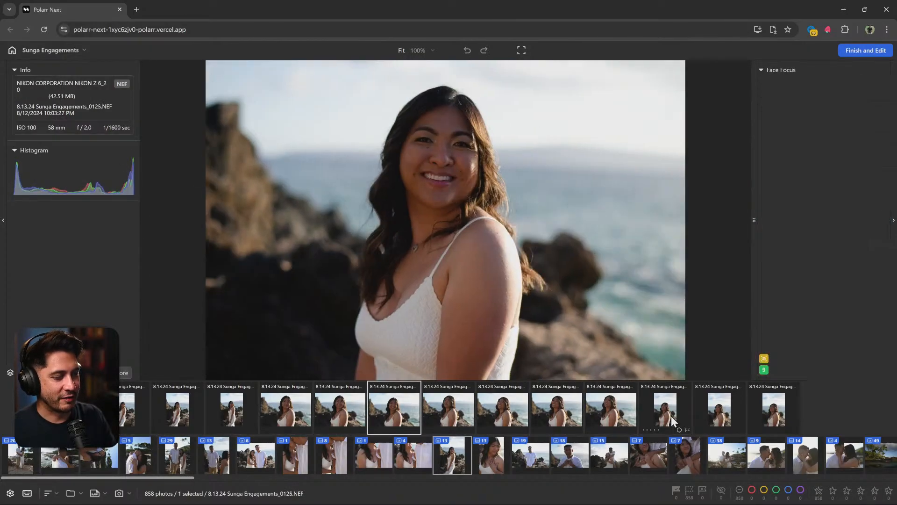
pyautogui.press('Left')
pyautogui.press('Left')
pyautogui.press('Left')
pyautogui.press('Left')
pyautogui.press('Left')
pyautogui.press('Left')
pyautogui.press('Left')
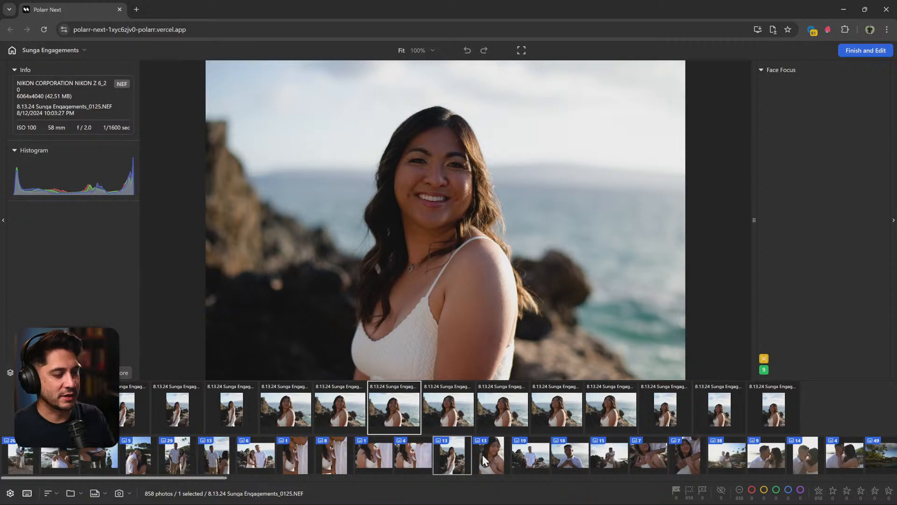
# Move back and forth between the auto-created photo groups to compare the different scenes
pyautogui.press('Up')
pyautogui.press('Up')
pyautogui.press('Up')
pyautogui.press('Up')
pyautogui.press('Up')
pyautogui.press('Up')
pyautogui.press('Down')
pyautogui.press('Down')
pyautogui.press('Down')
pyautogui.press('Down')
pyautogui.press('Down')
pyautogui.press('Down')
pyautogui.press('Down')
pyautogui.press('Down')
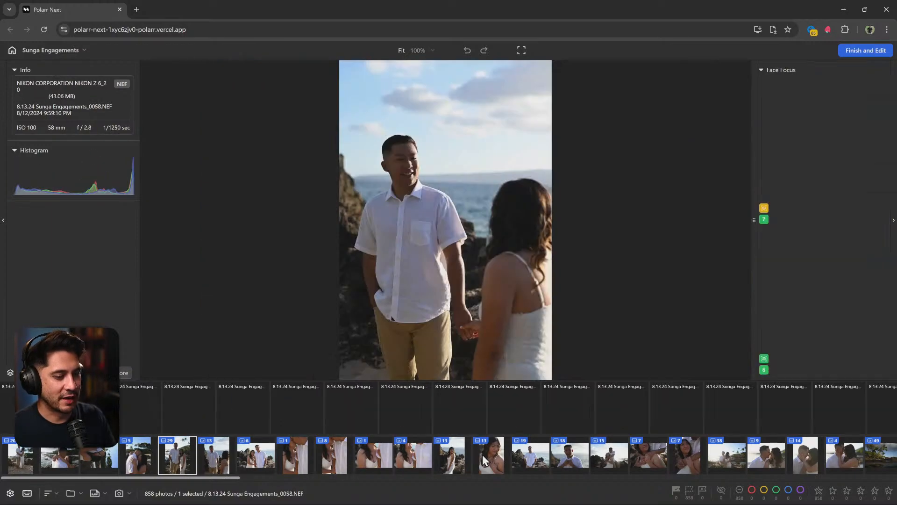
pyautogui.press('Up')
pyautogui.press('Up')
pyautogui.press('Up')
pyautogui.press('Up')
pyautogui.press('Up')
pyautogui.press('Up')
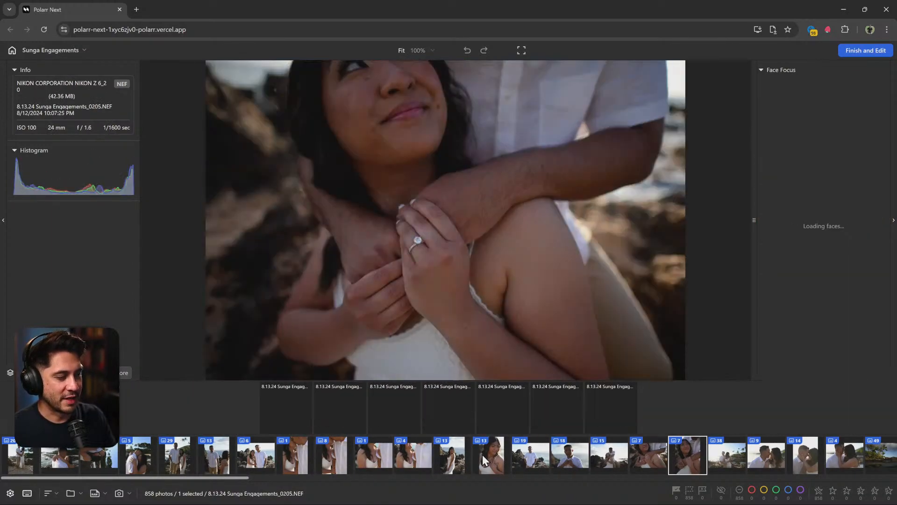
pyautogui.press('Down')
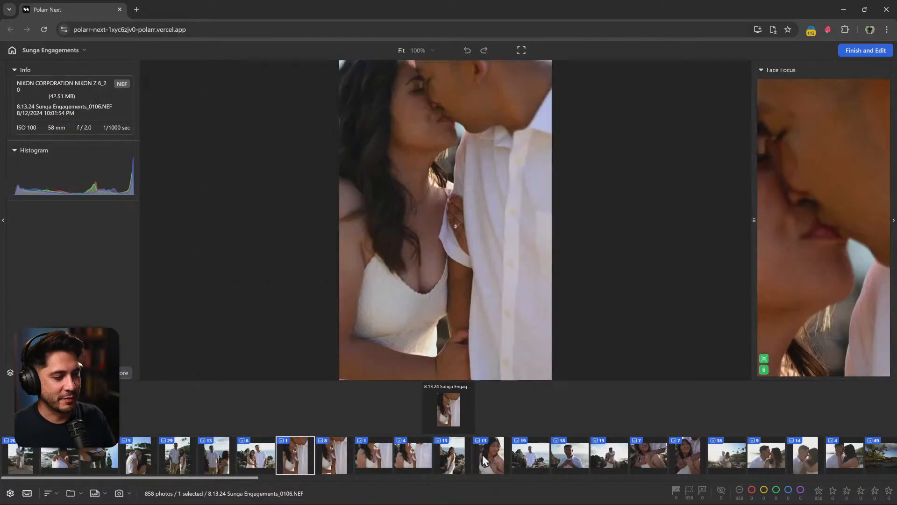
pyautogui.press('Up')
pyautogui.press('Up')
pyautogui.press('Down')
pyautogui.press('Down')
pyautogui.press('Up')
pyautogui.press('Up')
pyautogui.press('Up')
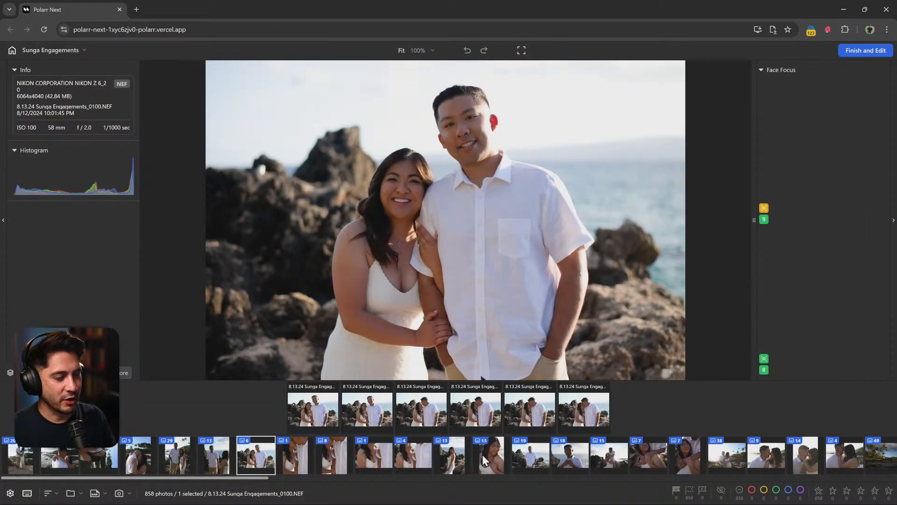
# Step through the photos of the couple by the rocks in the six-photo group to compare them
pyautogui.press('Right')
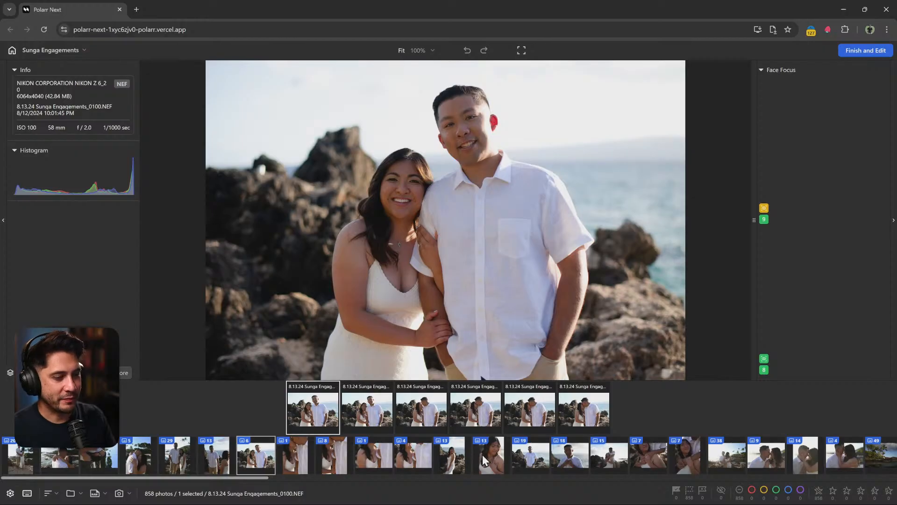
pyautogui.press('Right')
pyautogui.press('Right')
pyautogui.press('Right')
pyautogui.press('Right')
pyautogui.press('Left')
pyautogui.press('Left')
pyautogui.press('Left')
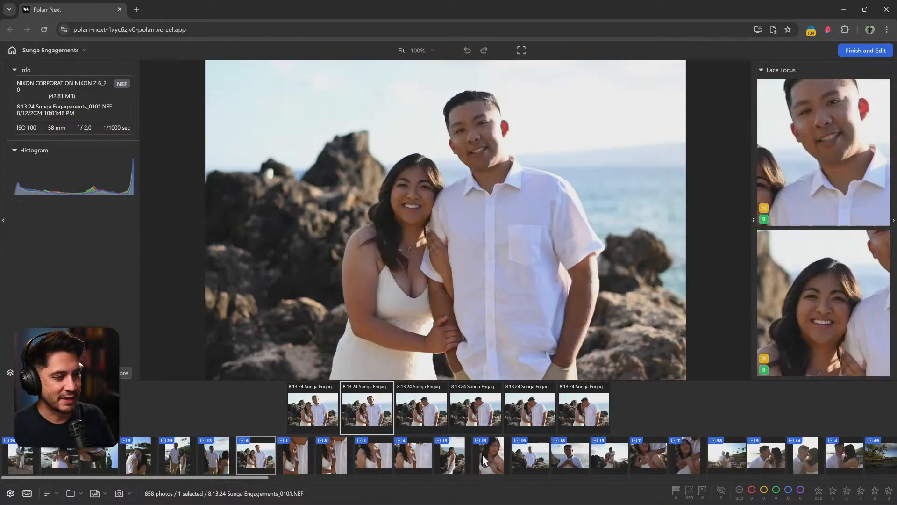
# Compare the smiling and kissing shots of the couple by the rocks in the six-photo group, moving back and forth to its last photo
pyautogui.press('Right')
pyautogui.press('Right')
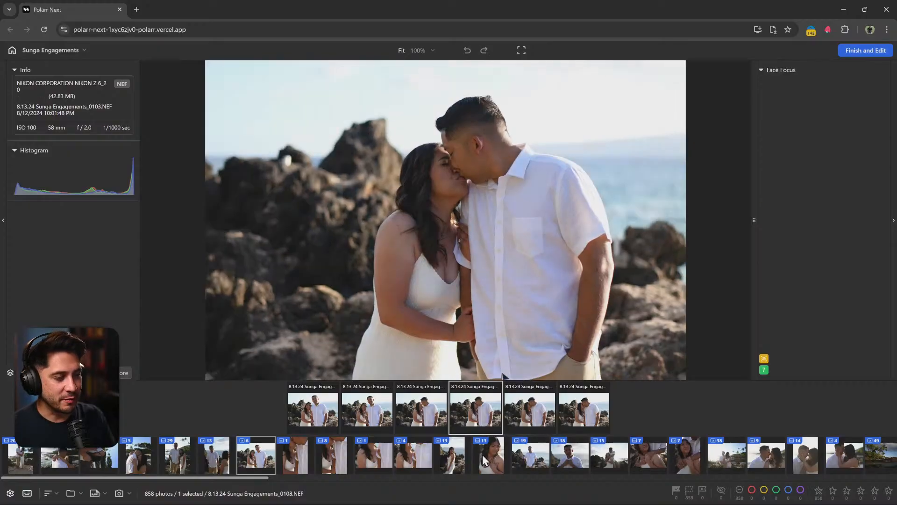
pyautogui.press('Left')
pyautogui.press('Left')
pyautogui.press('Right')
pyautogui.press('Right')
pyautogui.press('Right')
pyautogui.press('Right')
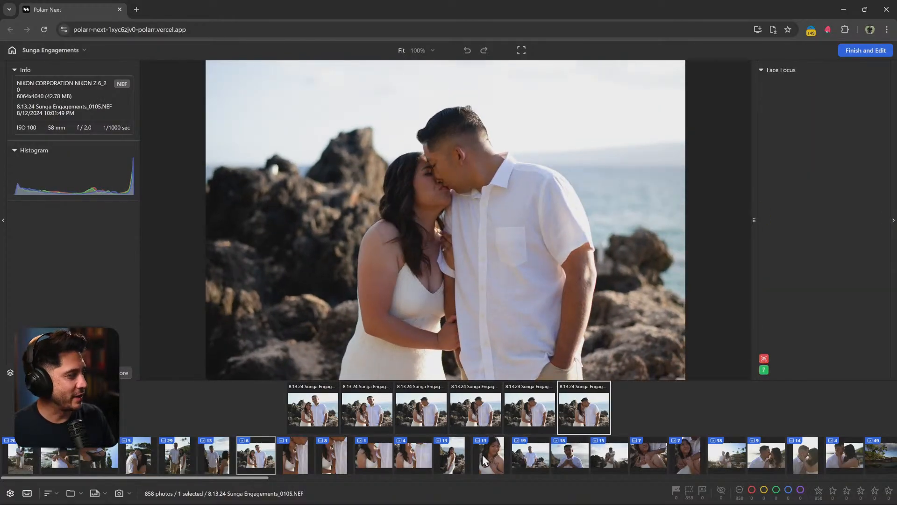
# Step forward through the close-up groups of the couple's embrace, from the single kiss photo to the four-photo group
pyautogui.press('Right')
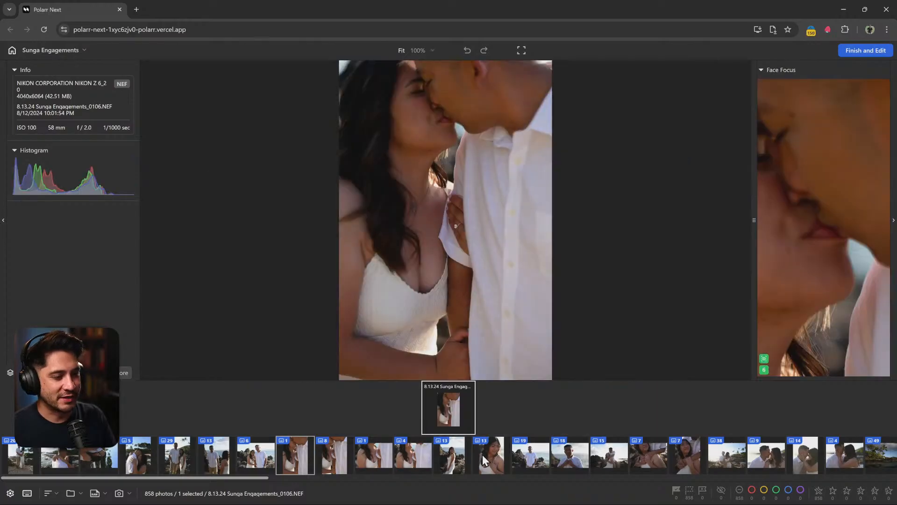
pyautogui.press('Right')
pyautogui.press('Right')
pyautogui.press('Right')
pyautogui.press('Right')
pyautogui.press('Right')
pyautogui.press('Right')
pyautogui.press('Right')
pyautogui.press('Right')
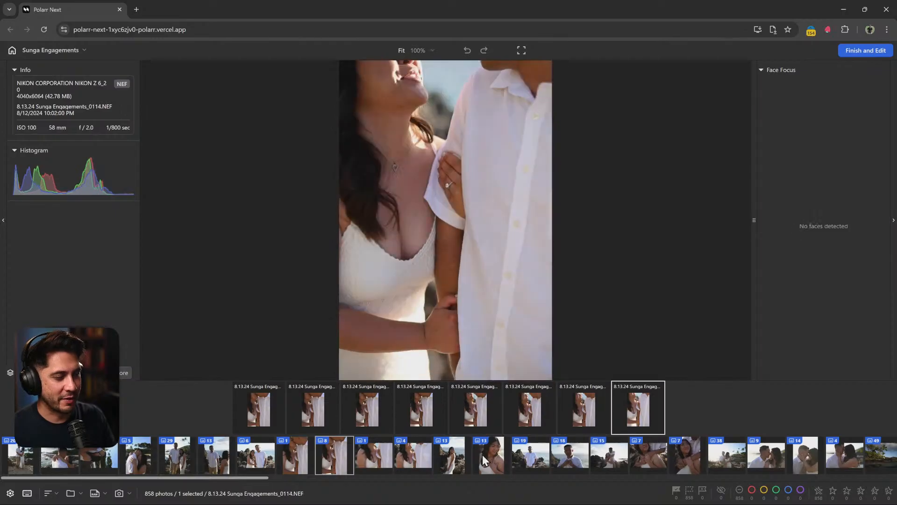
pyautogui.press('Right')
pyautogui.press('Right')
pyautogui.press('Right')
pyautogui.press('Right')
pyautogui.press('Right')
pyautogui.press('Right')
# Step back through the close-up groups to the single portrait photo of the couple kissing
pyautogui.press('Left')
pyautogui.press('Left')
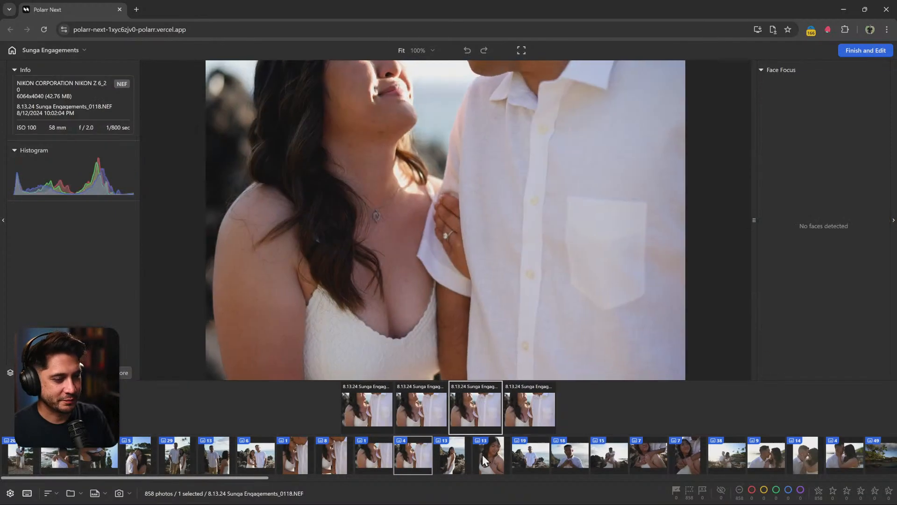
pyautogui.press('Left')
pyautogui.press('Left')
pyautogui.press('Left')
pyautogui.press('Left')
pyautogui.press('Left')
pyautogui.press('Left')
pyautogui.press('Left')
pyautogui.press('Left')
pyautogui.press('Left')
pyautogui.press('Left')
pyautogui.press('Left')
pyautogui.press('Left')
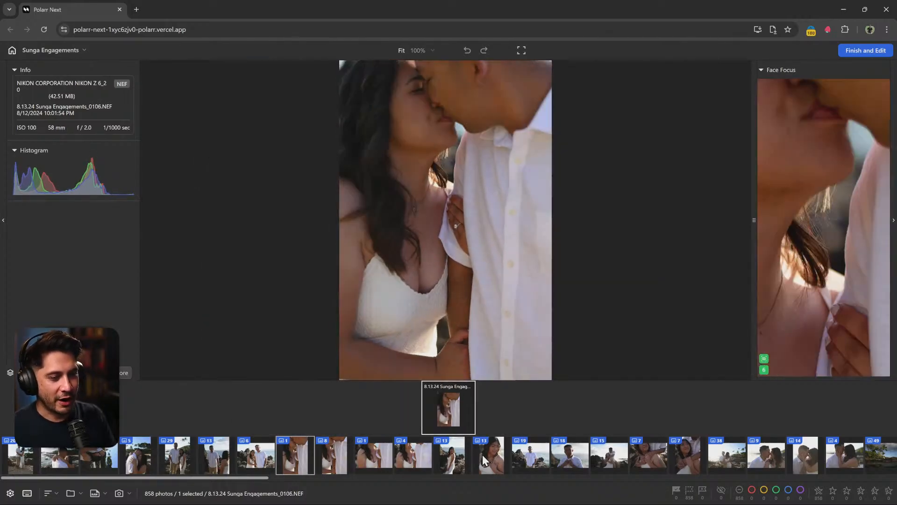
# Select the project's first photo, rate it five stars, and try a yellow colour label on it before removing the label
pyautogui.click(11, 463)
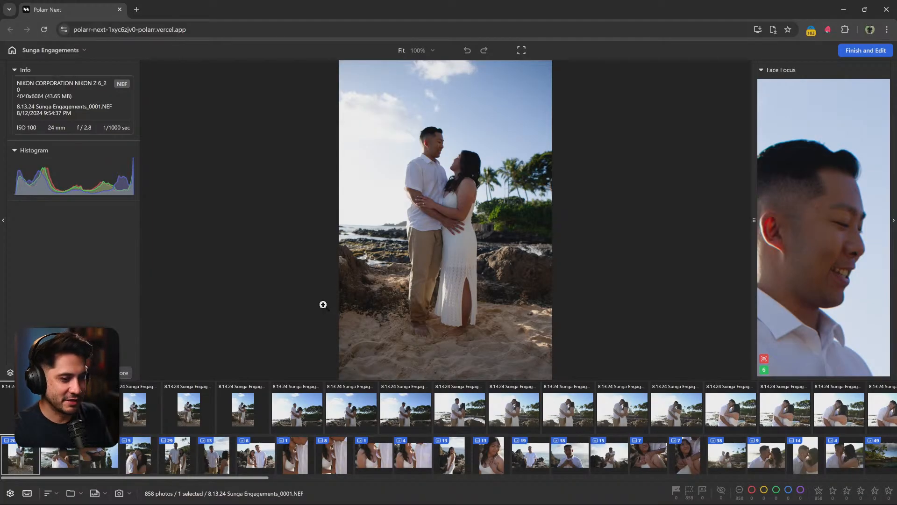
pyautogui.press('1')
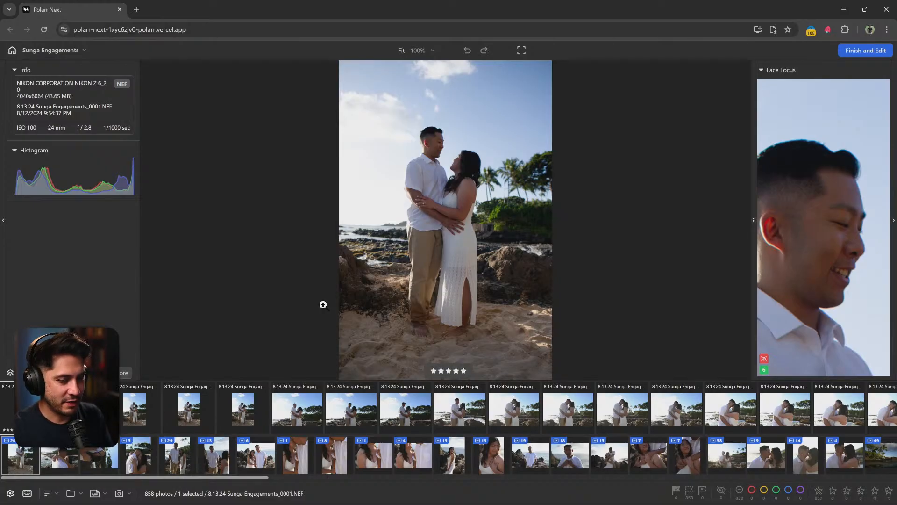
pyautogui.press('6')
pyautogui.press('7')
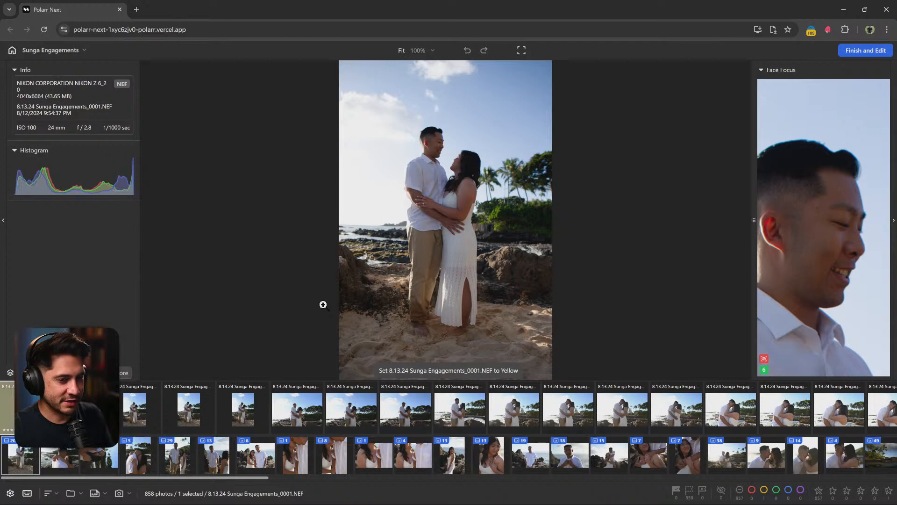
pyautogui.press('7')
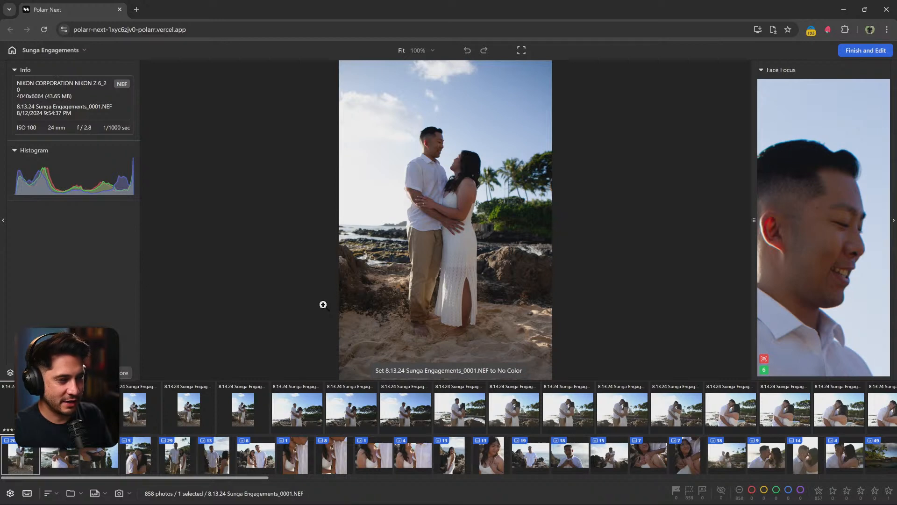
# Try several colour labels on the first photo, including yellow and green, then clear its colour label and star rating
pyautogui.press('9')
pyautogui.press('7')
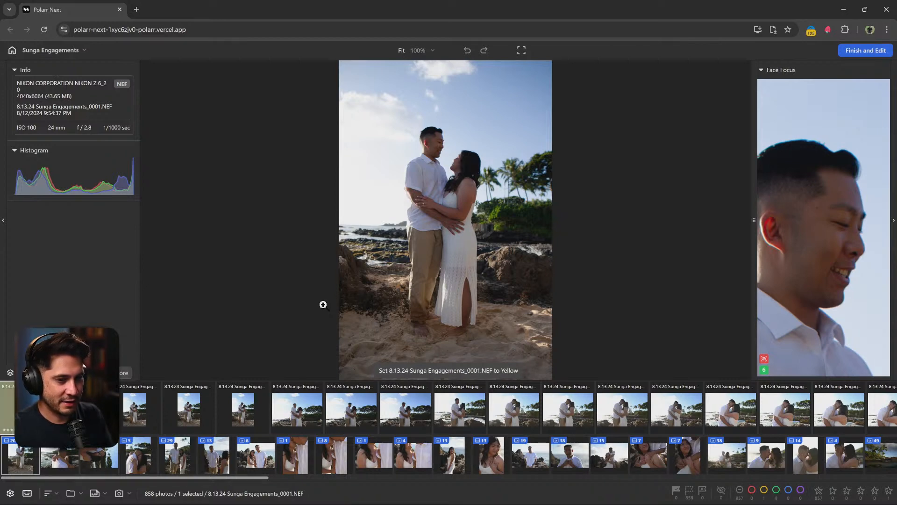
pyautogui.press('6')
pyautogui.press('5')
pyautogui.press('6')
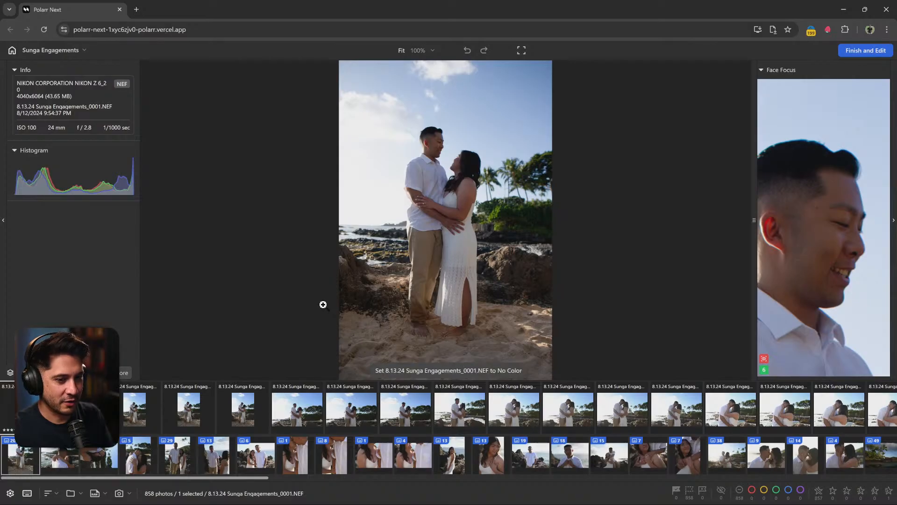
pyautogui.press('9')
pyautogui.press('7')
pyautogui.press('8')
pyautogui.press('9')
pyautogui.press('6')
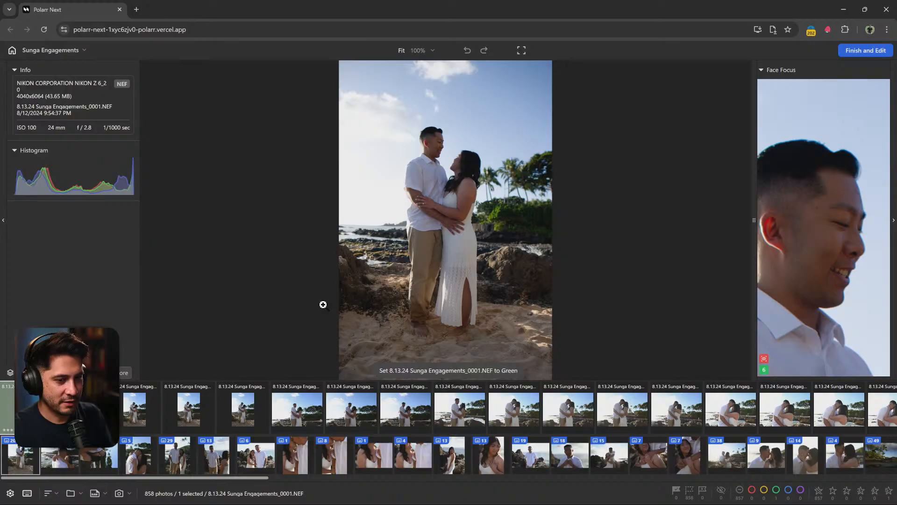
pyautogui.press('7')
pyautogui.press('8')
pyautogui.press('8')
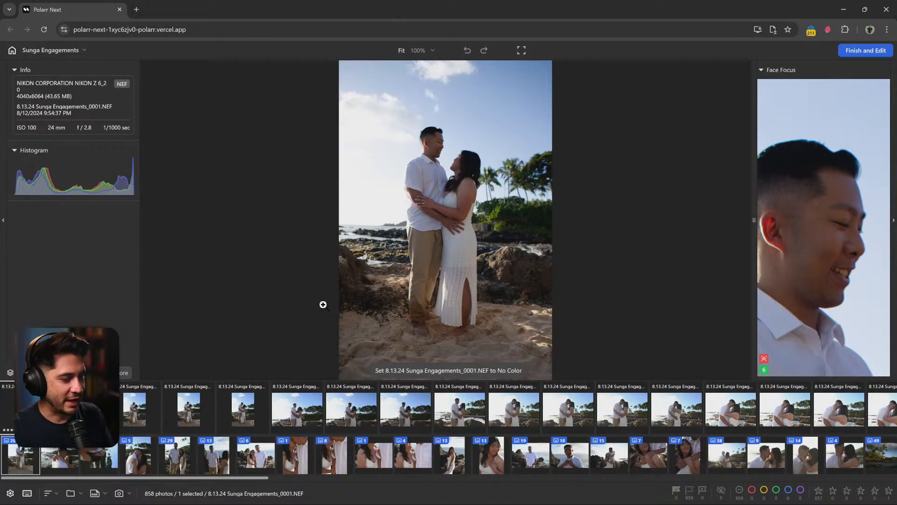
pyautogui.press('0')
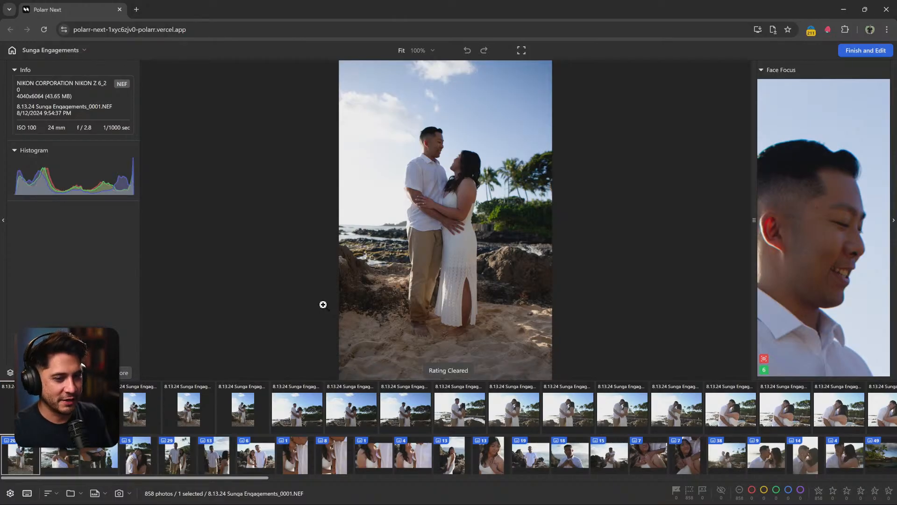
# Move back and forth between the first two photos of the first group to compare the couple's pose
pyautogui.press('Right')
pyautogui.press('Left')
pyautogui.press('Right')
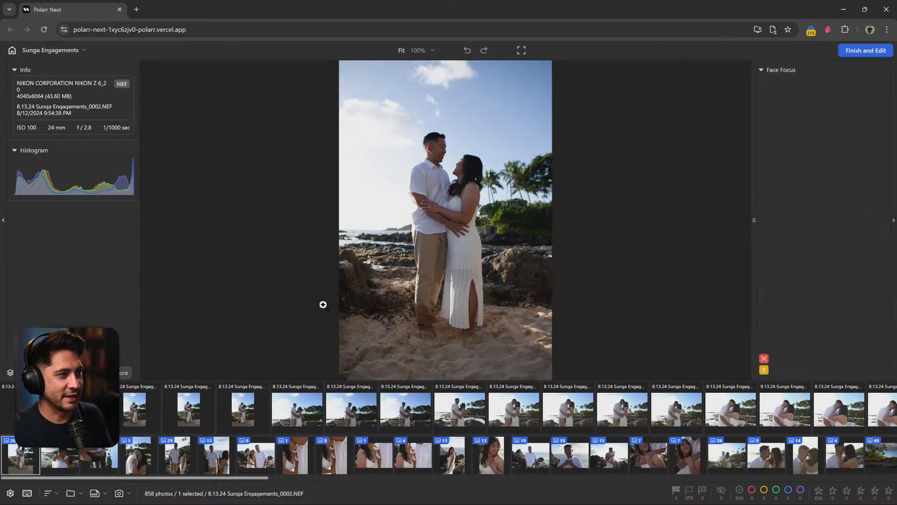
pyautogui.press('Right')
pyautogui.press('Left')
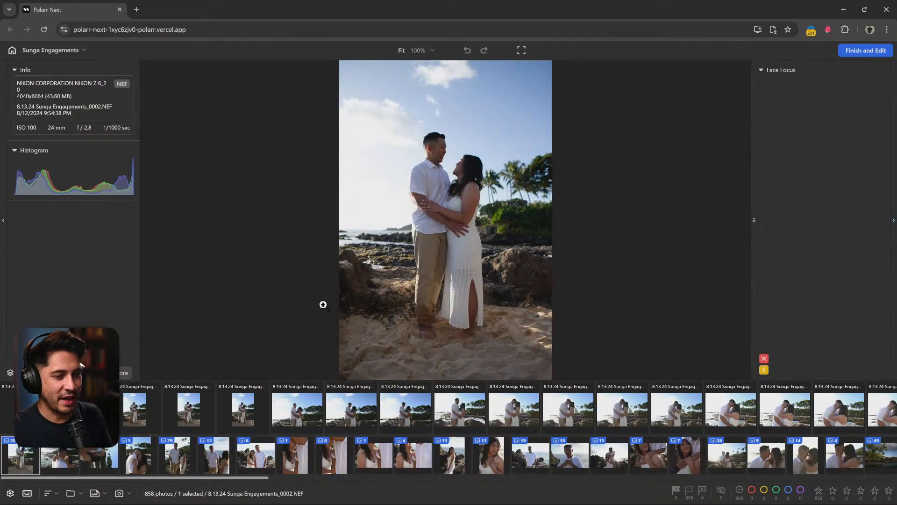
pyautogui.press('Left')
pyautogui.press('Right')
pyautogui.press('Left')
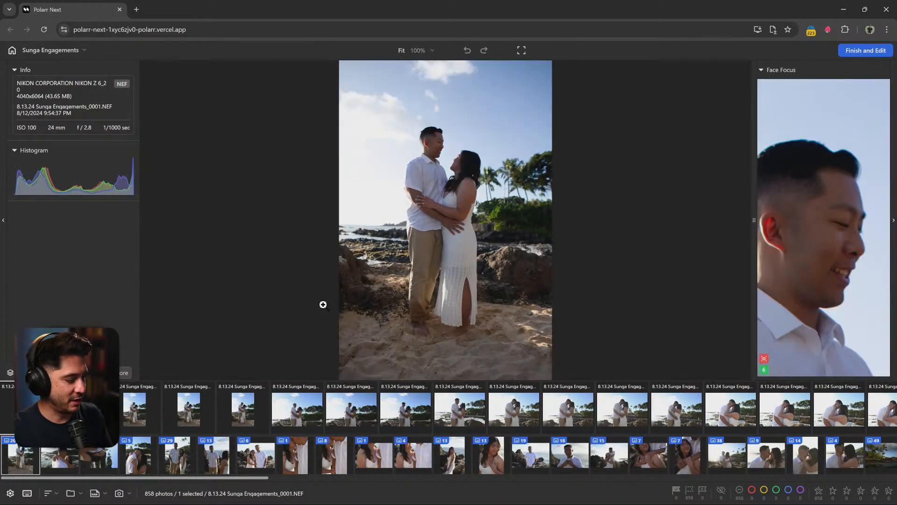
pyautogui.press('Right')
pyautogui.press('Left')
pyautogui.press('Right')
pyautogui.press('Left')
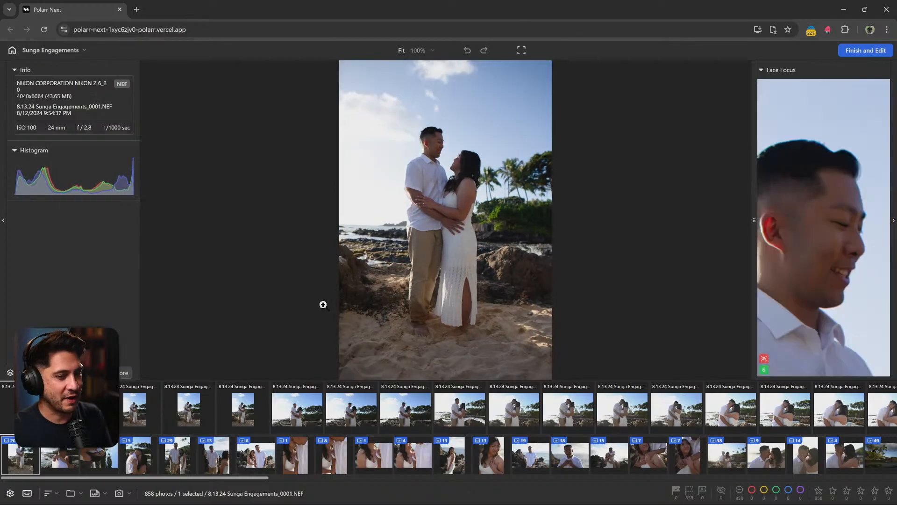
pyautogui.press('Right')
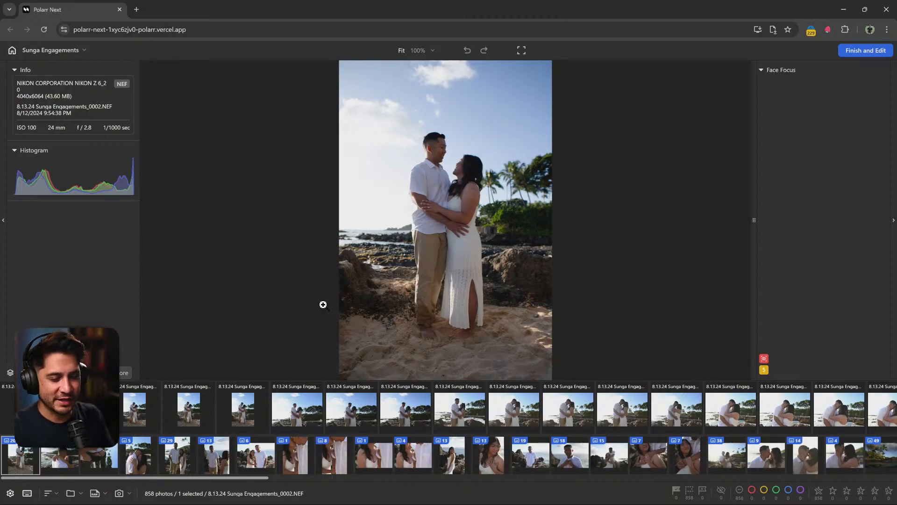
pyautogui.press('Left')
pyautogui.press('Right')
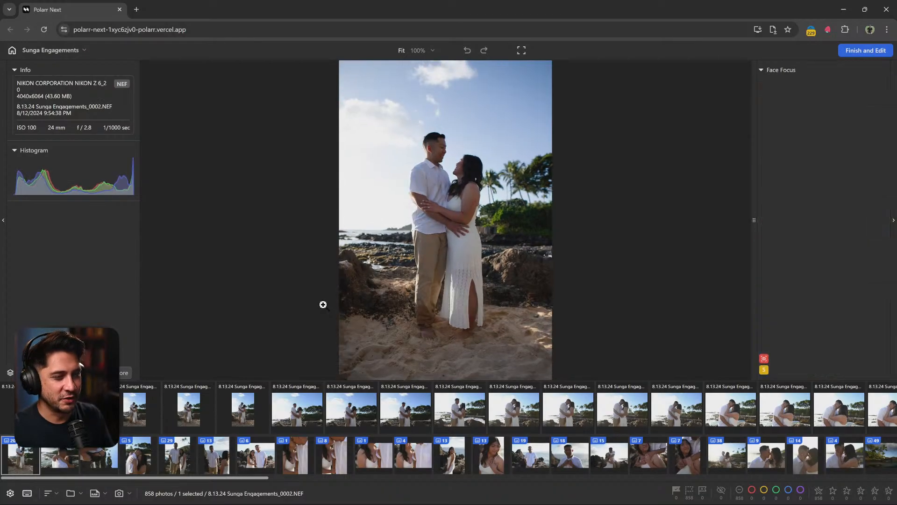
# Step ahead from the first photo through the following photos of the first group
pyautogui.press('Left')
pyautogui.press('Right')
pyautogui.press('Right')
pyautogui.press('Right')
pyautogui.press('Right')
pyautogui.press('Right')
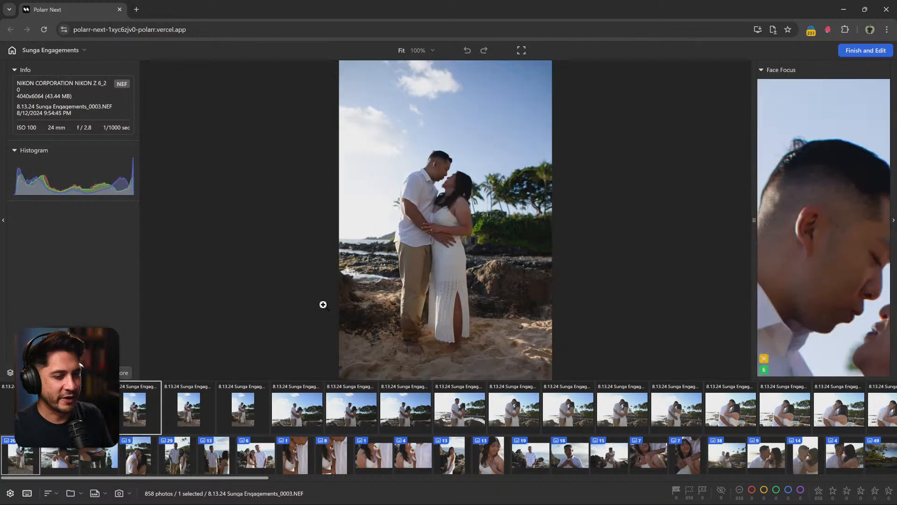
# Return to the second photo of the first group and flag it as a pick
pyautogui.press('Left')
pyautogui.press('Left')
pyautogui.press('Left')
pyautogui.press('Left')
pyautogui.press('Right')
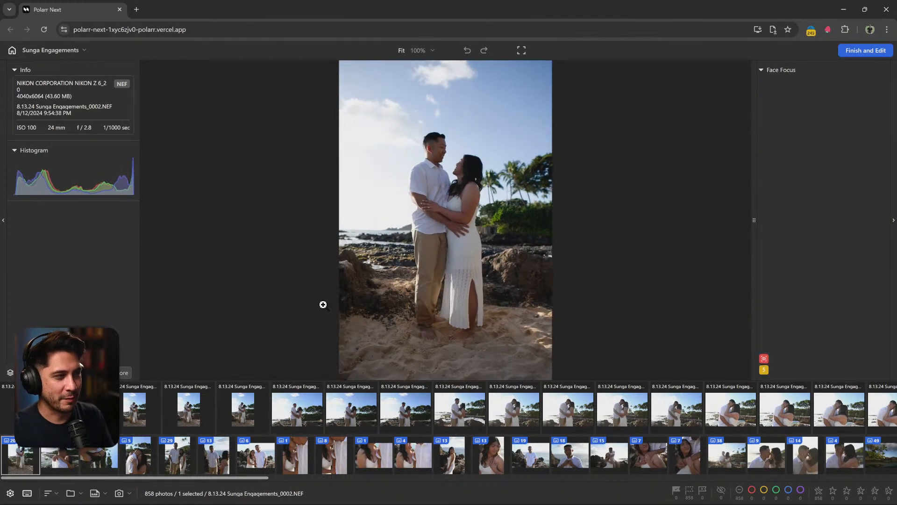
pyautogui.press('p')
# Compare the third, fourth and fifth photos of the first group and flag the fourth, Sunga Engagements_0004.NEF, as a pick
pyautogui.press('Right')
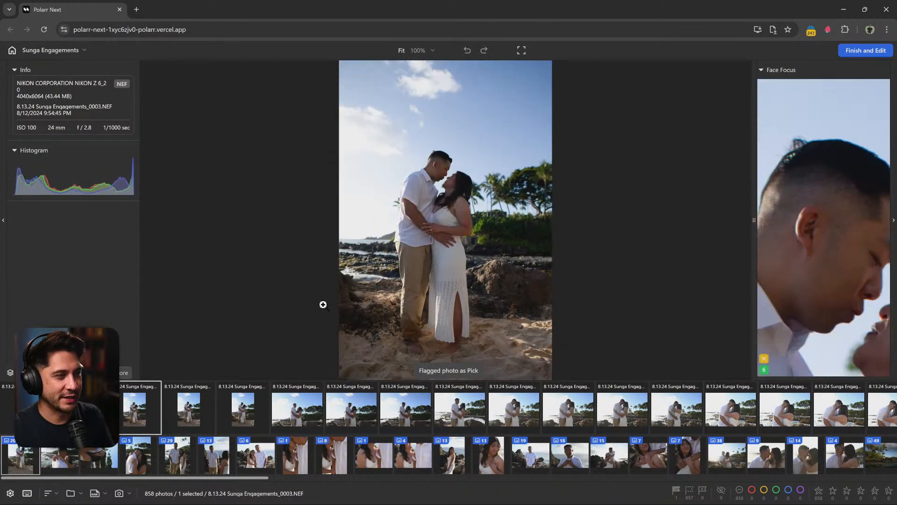
pyautogui.press('Right')
pyautogui.press('Right')
pyautogui.press('Left')
pyautogui.press('Right')
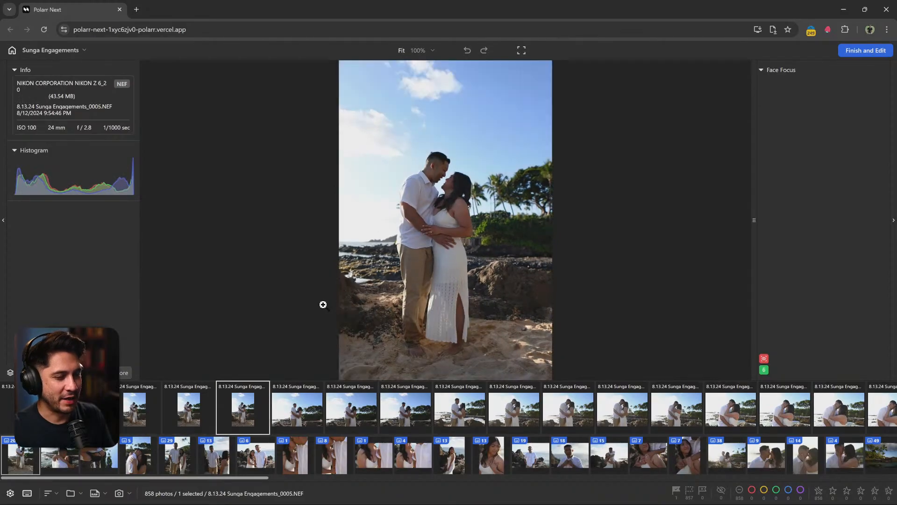
pyautogui.press('Left')
pyautogui.press('p')
pyautogui.press('Right')
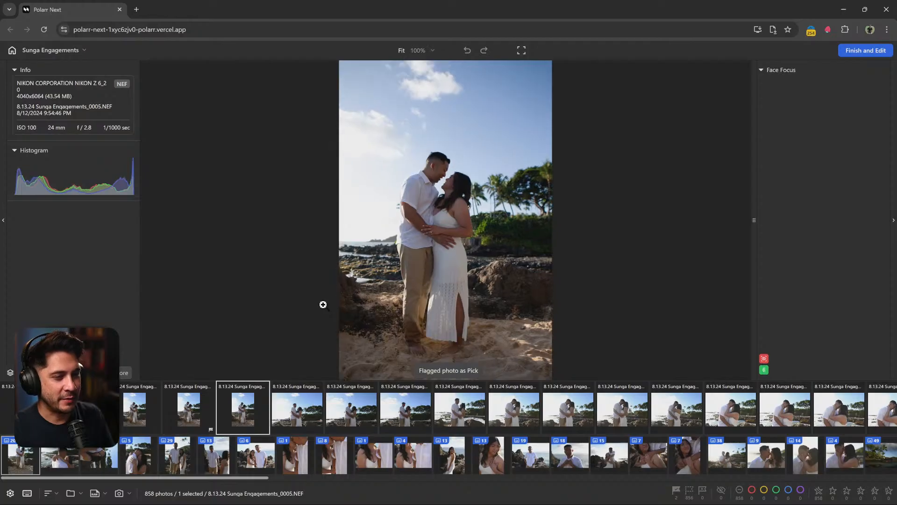
pyautogui.press('Right')
pyautogui.press('Left')
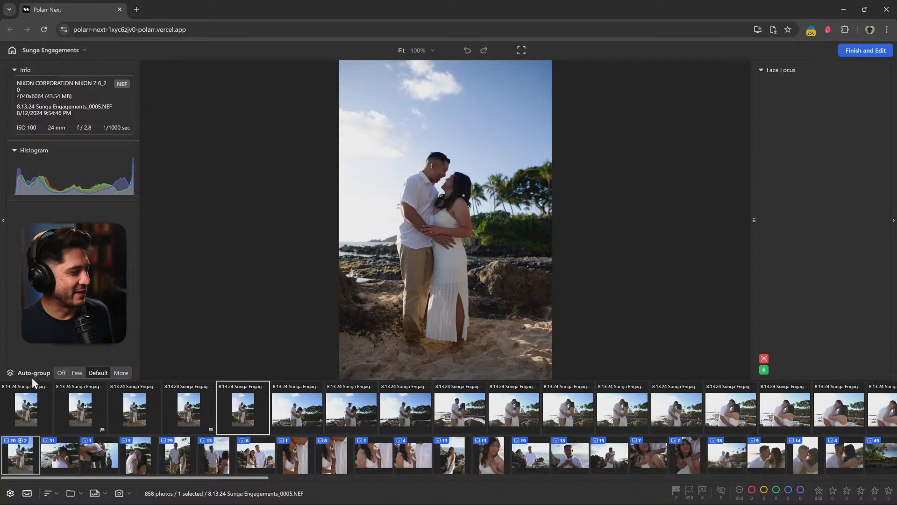
# Turn auto-grouping off and step through the ungrouped photos, going back to the flagged second photo
pyautogui.click(60, 376)
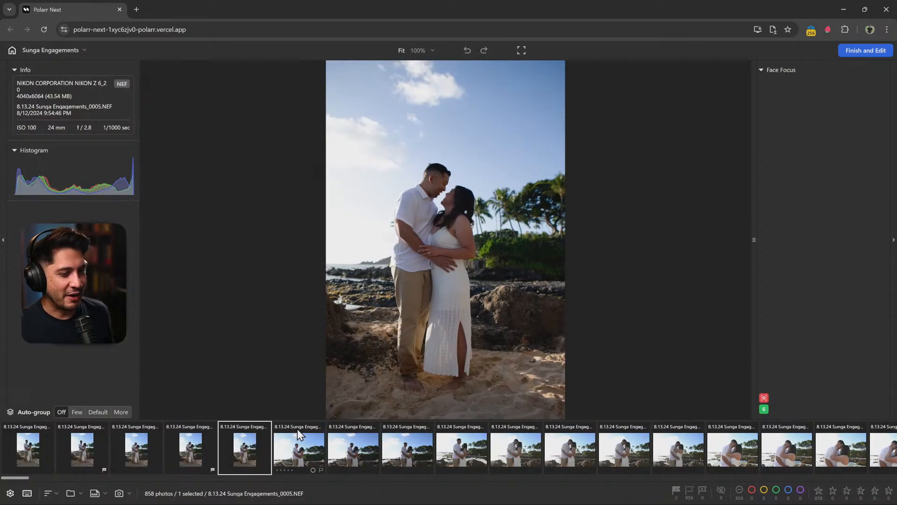
pyautogui.press('Right')
pyautogui.press('Right')
pyautogui.press('Right')
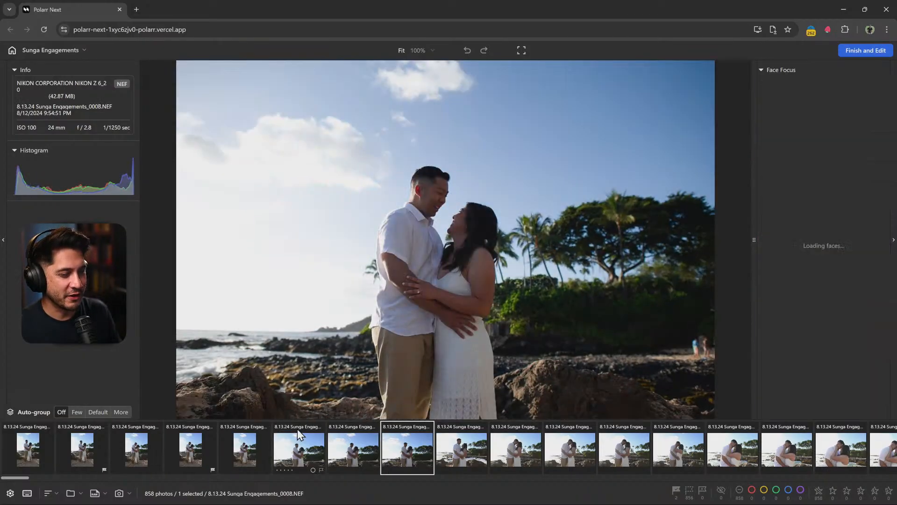
pyautogui.press('Left')
pyautogui.press('Left')
pyautogui.press('Left')
pyautogui.press('Left')
pyautogui.press('Left')
pyautogui.press('Left')
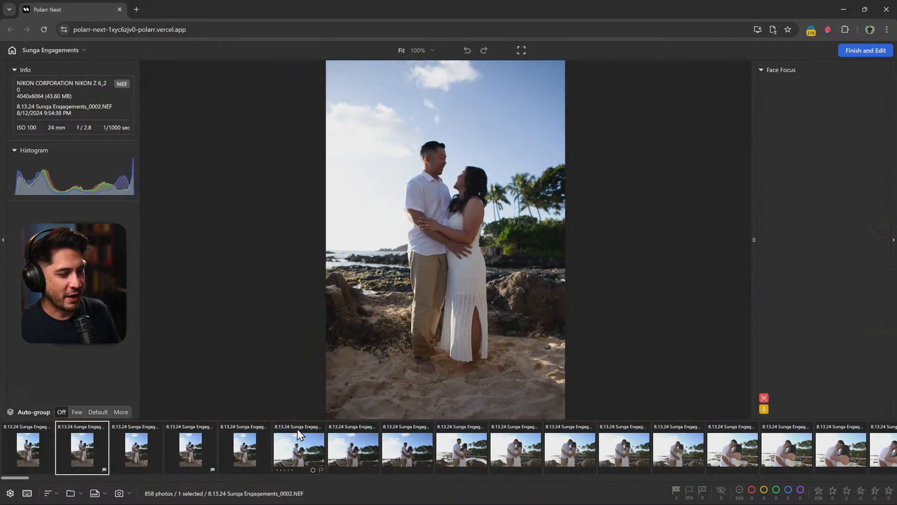
# Step ahead through the ungrouped photos and return to the flagged fourth photo
pyautogui.press('Right')
pyautogui.press('Right')
pyautogui.press('Right')
pyautogui.press('Right')
pyautogui.press('Left')
pyautogui.press('Left')
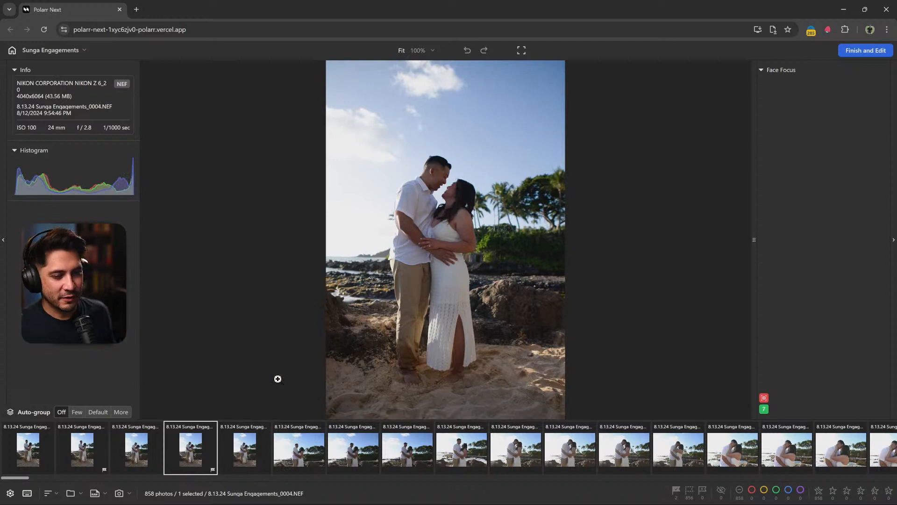
# Set auto-grouping back to Default and compare the flagged fourth photo with its preceding neighbours in the first group
pyautogui.click(98, 411)
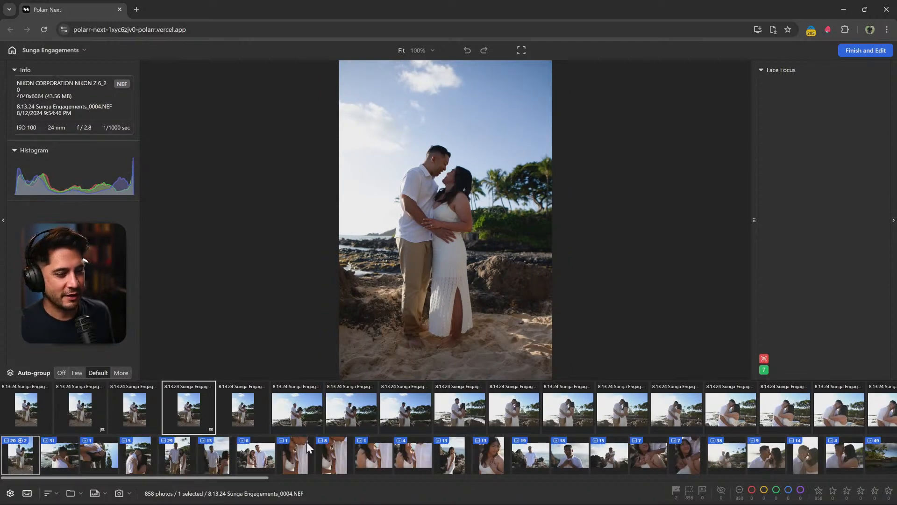
pyautogui.press('Left')
pyautogui.press('Left')
pyautogui.press('Right')
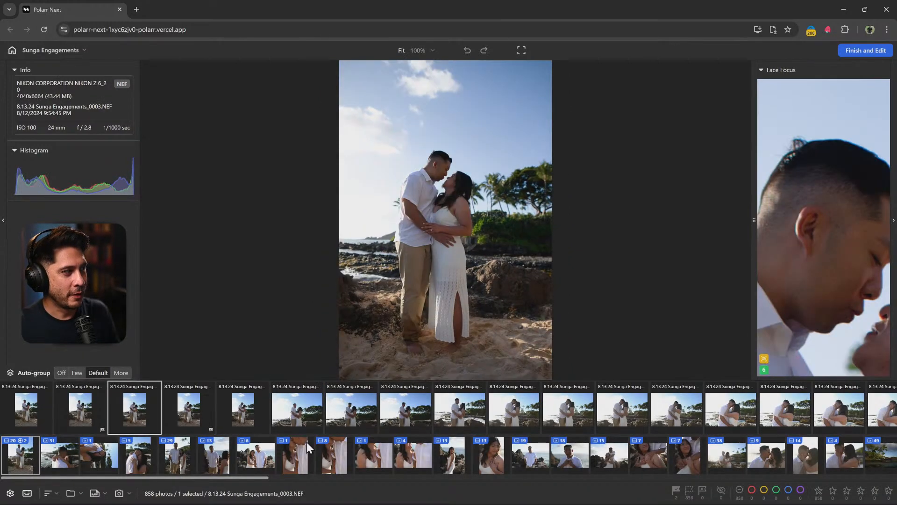
pyautogui.press('Left')
pyautogui.press('Right')
pyautogui.press('Right')
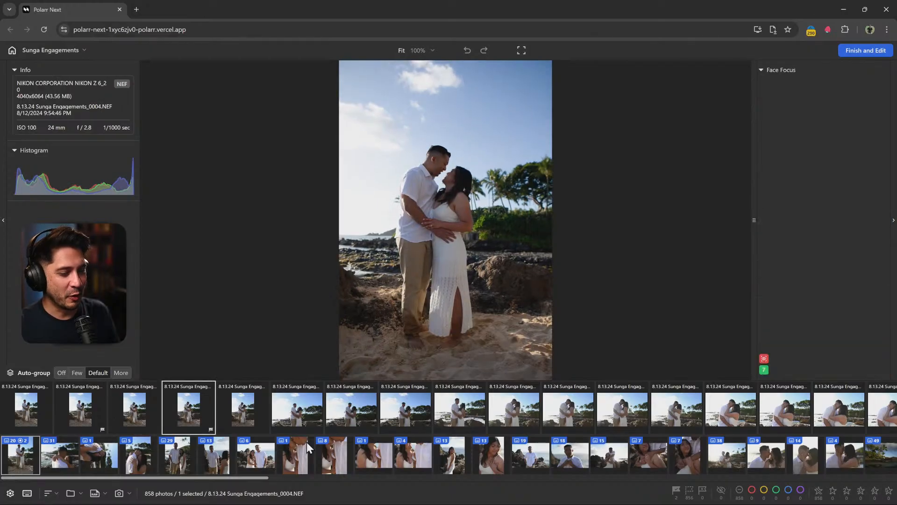
pyautogui.press('Left')
pyautogui.press('Right')
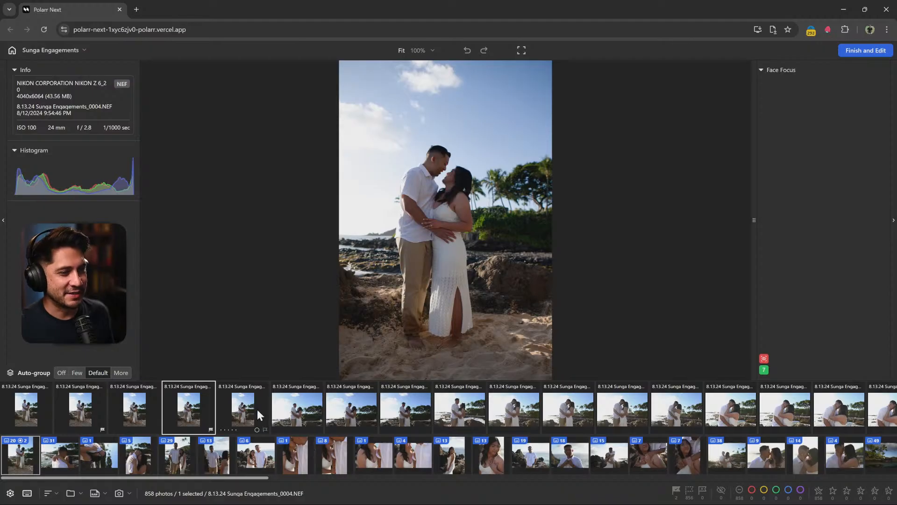
# Compare neighbouring photos in the first group, continue to Sunga Engagements_0008.NEF and flag it as a pick
pyautogui.press('Left')
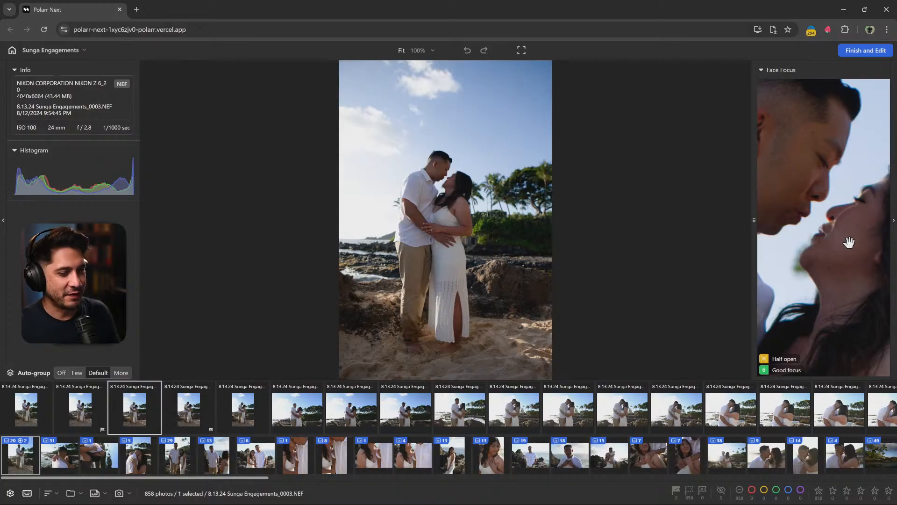
pyautogui.press('Right')
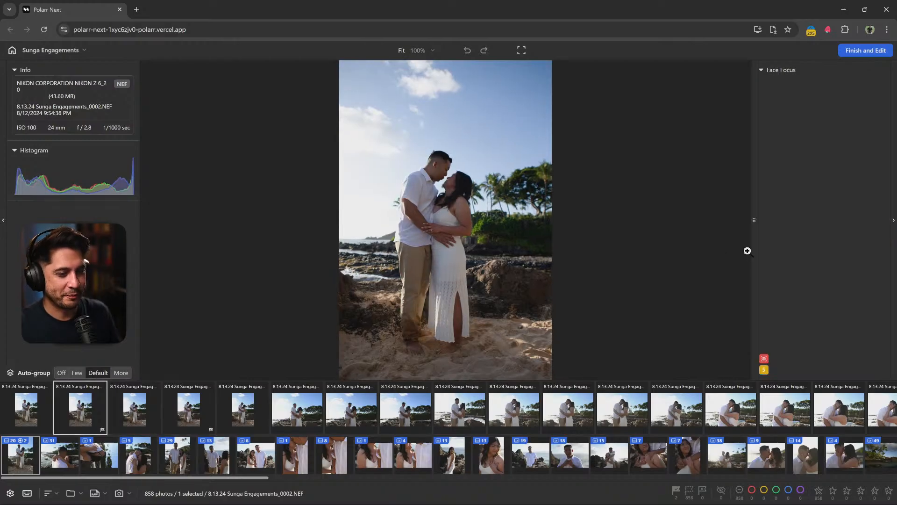
pyautogui.press('Right')
pyautogui.press('Right')
pyautogui.press('Right')
pyautogui.press('Right')
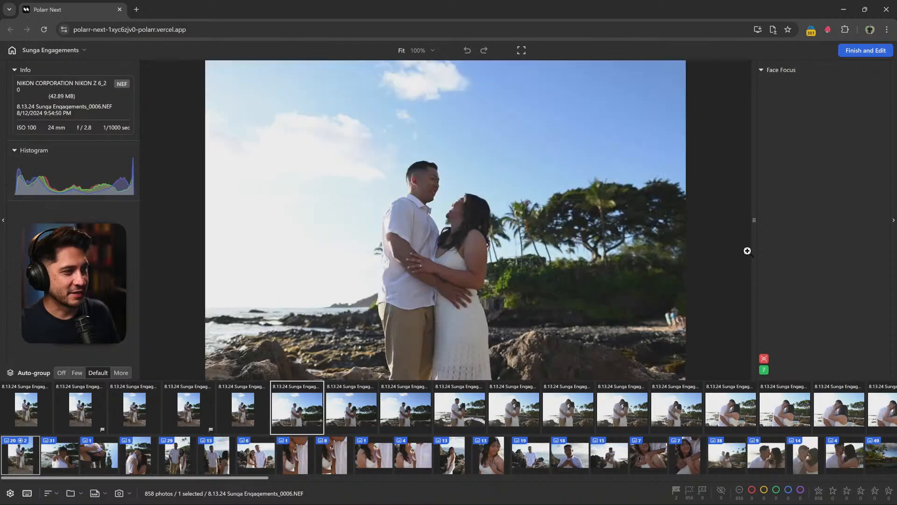
pyautogui.press('p')
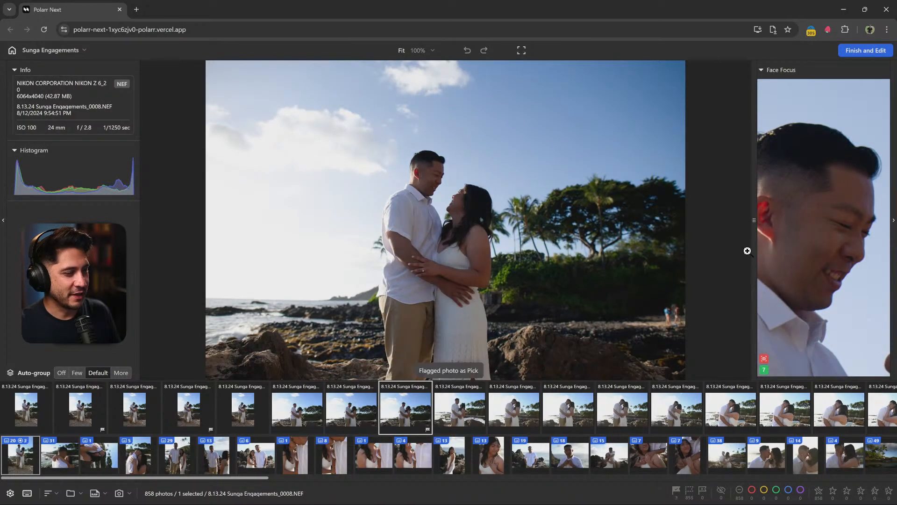
# Review the following photos in the first group, compare the forehead-touching shots and flag Sunga Engagements_0012.NEF as a pick
pyautogui.press('Right')
pyautogui.press('Right')
pyautogui.press('Right')
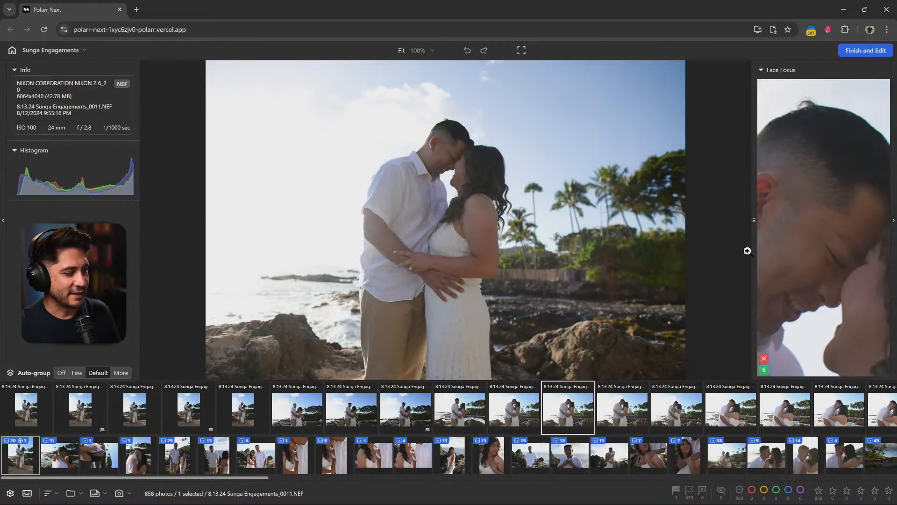
pyautogui.press('Right')
pyautogui.press('Left')
pyautogui.press('Right')
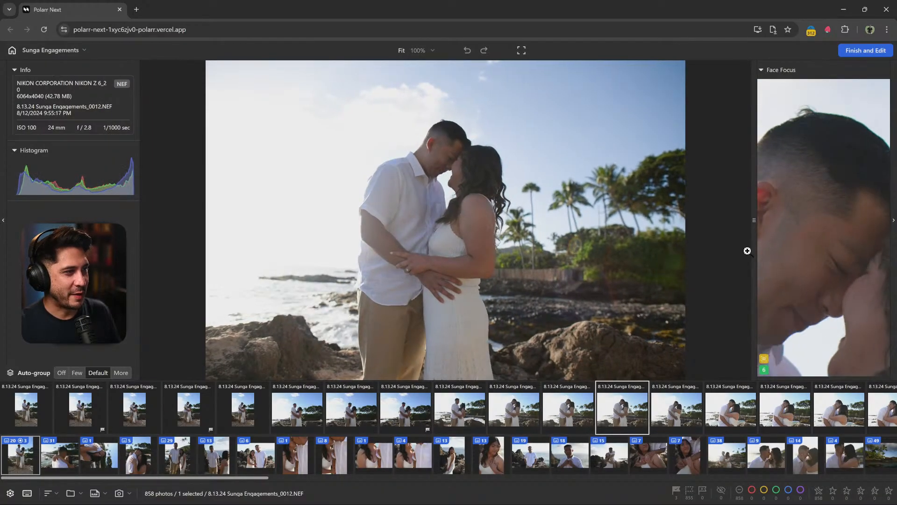
pyautogui.press('p')
# Compare Sunga Engagements_0014.NEF with its neighbours and flag Sunga Engagements_0015.NEF as a pick
pyautogui.press('Right')
pyautogui.press('Right')
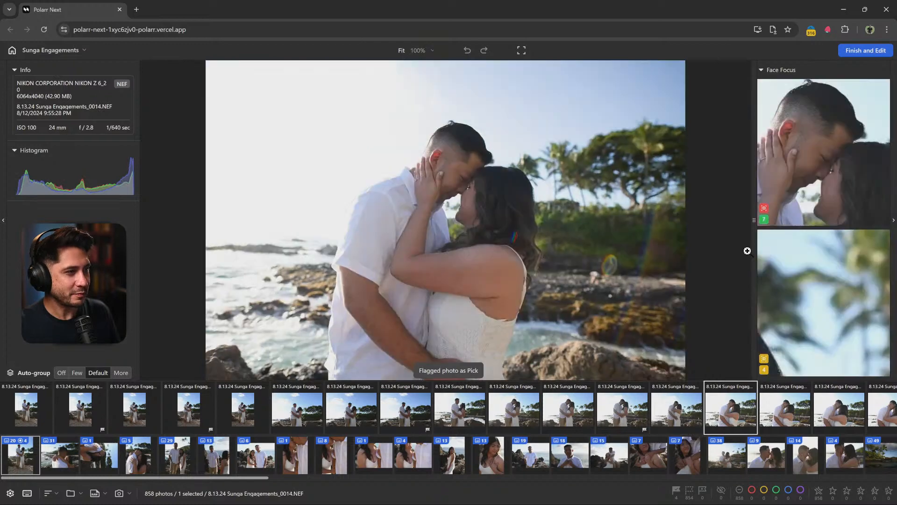
pyautogui.press('Left')
pyautogui.press('Right')
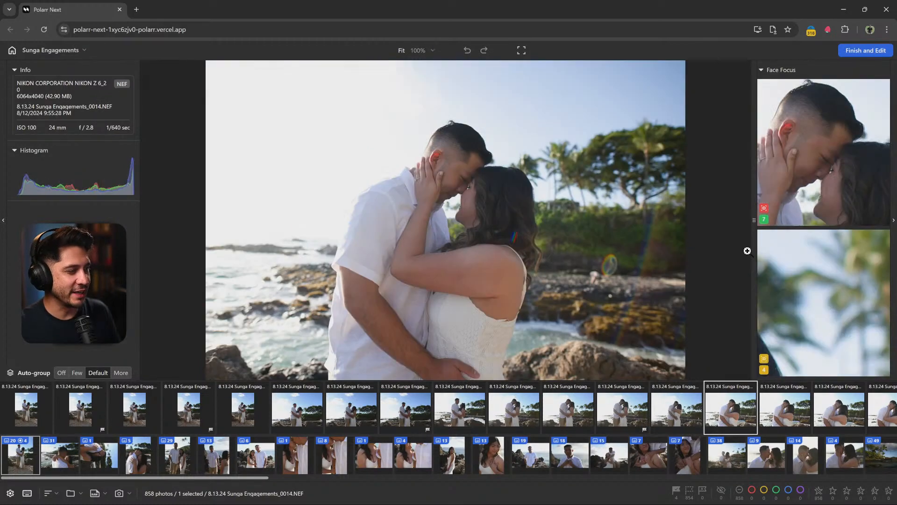
pyautogui.press('Right')
pyautogui.press('p')
# Go through the last photos of the first group and flag Sunga Engagements_0019.NEF as a pick
pyautogui.press('Right')
pyautogui.press('Right')
pyautogui.press('Right')
pyautogui.press('Right')
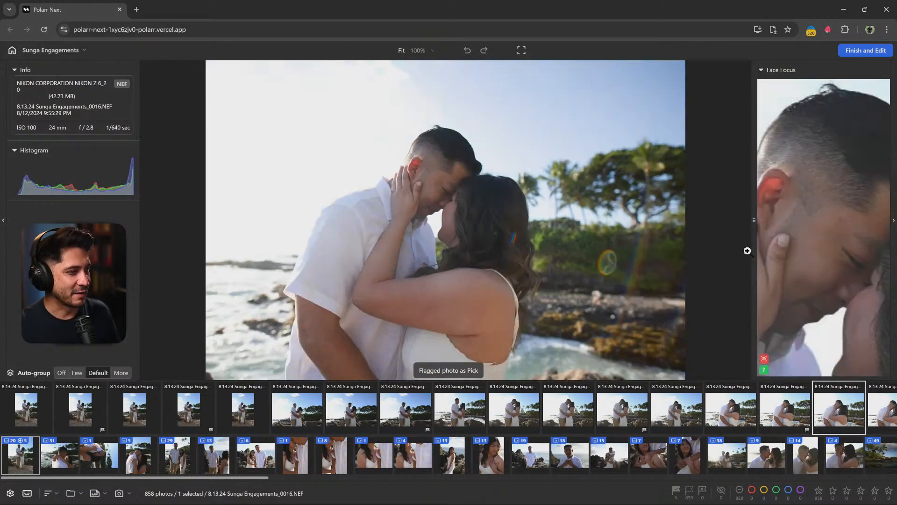
pyautogui.press('Left')
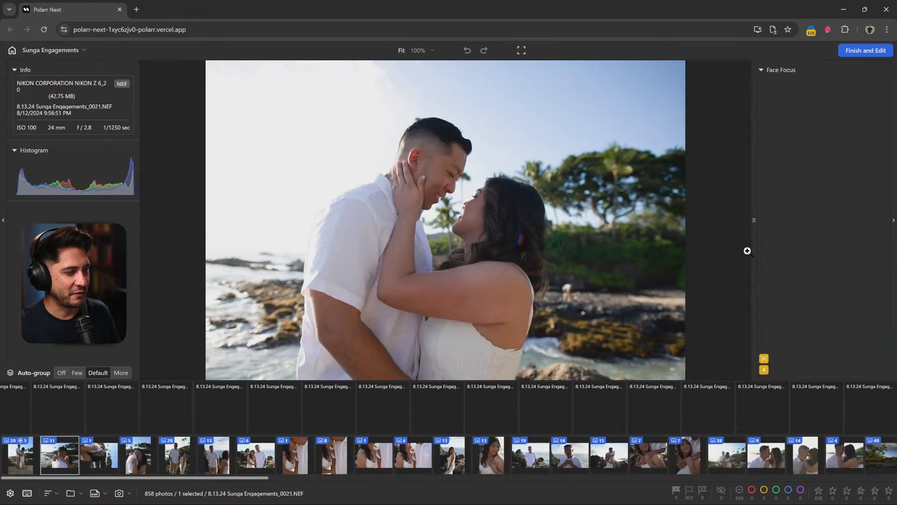
pyautogui.press('Right')
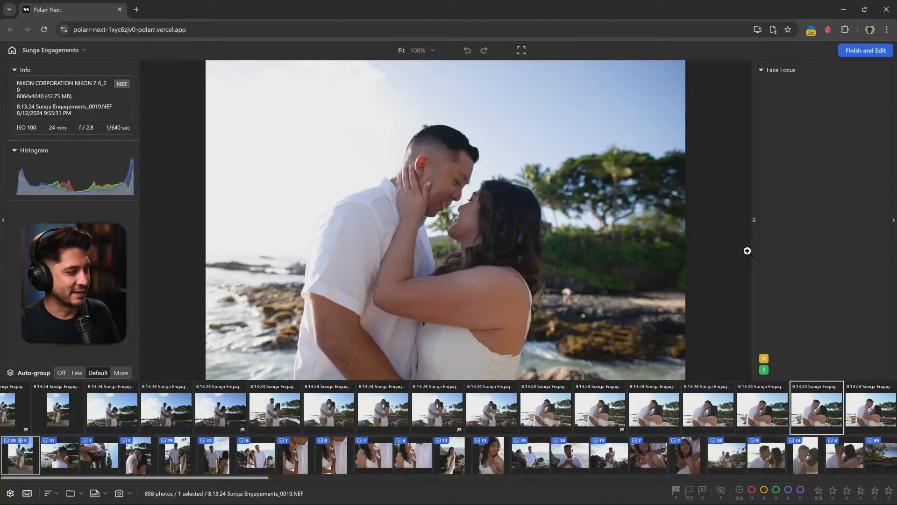
pyautogui.press('p')
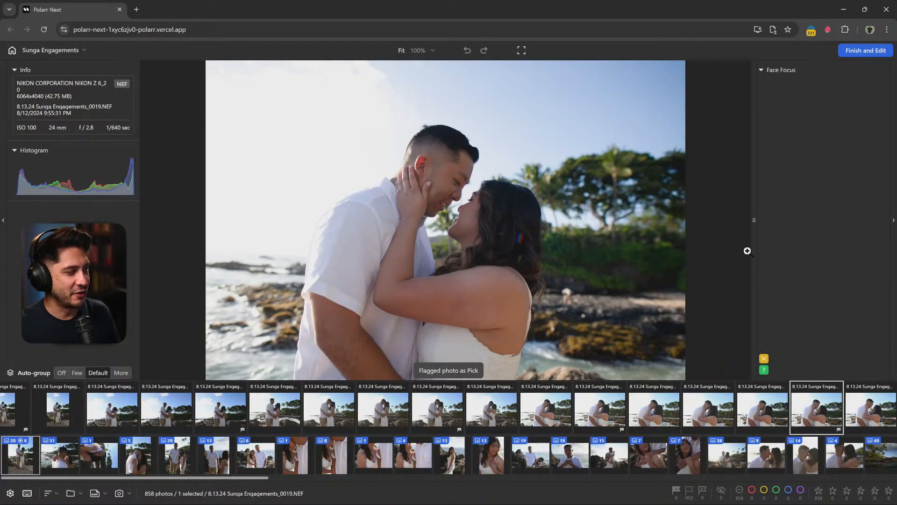
# Move to the second group, compare its over-the-shoulder embrace shots and flag Sunga Engagements_0025.NEF as a pick
pyautogui.press('Down')
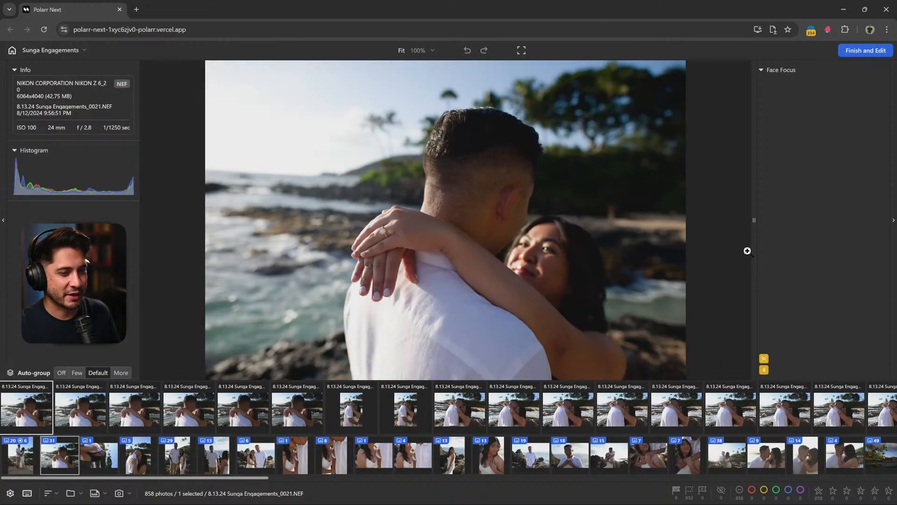
pyautogui.press('Right')
pyautogui.press('Right')
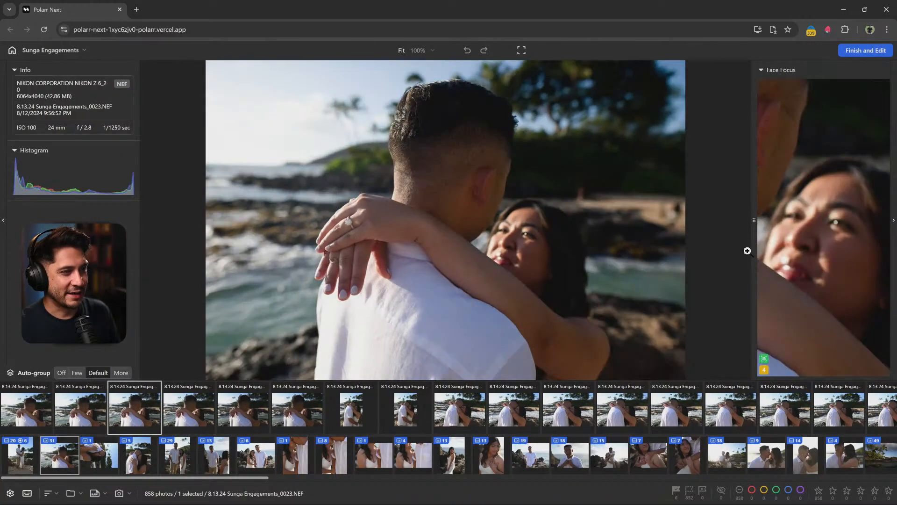
pyautogui.press('Right')
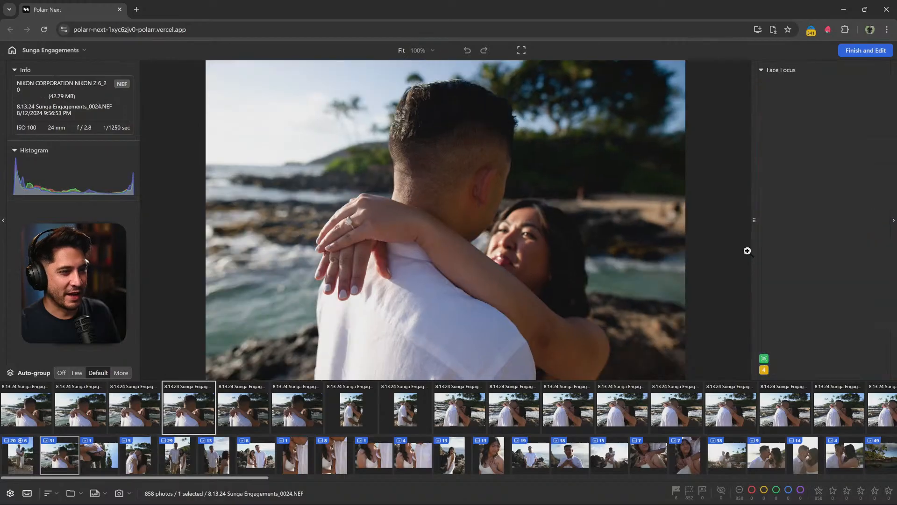
pyautogui.press('Left')
pyautogui.press('Left')
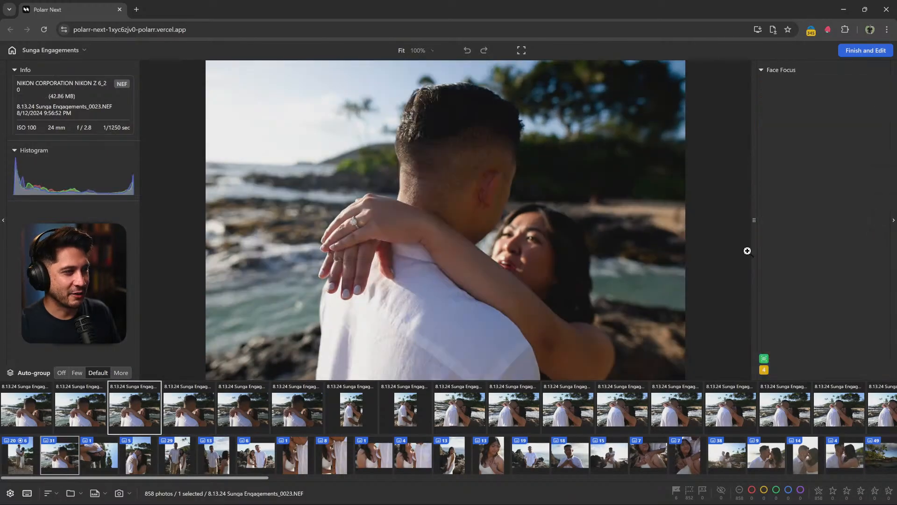
pyautogui.press('Right')
pyautogui.press('Right')
pyautogui.press('Right')
pyautogui.press('Right')
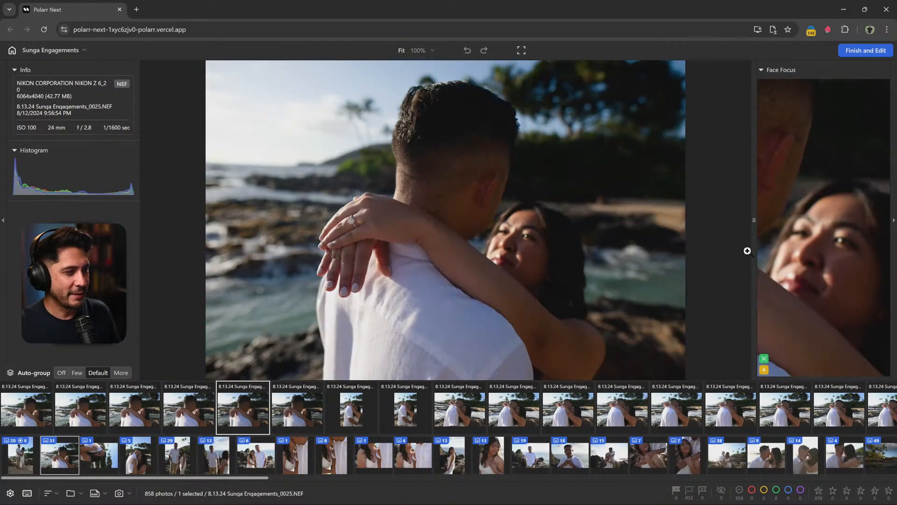
pyautogui.press('Left')
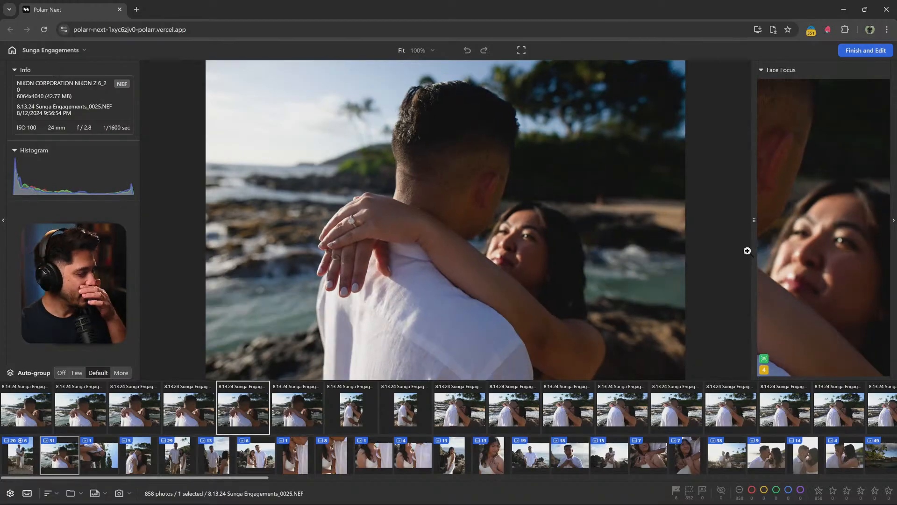
pyautogui.press('p')
# Continue through the second group past the vertical shots and flag Sunga Engagements_0028.NEF as a pick
pyautogui.press('Right')
pyautogui.press('Right')
pyautogui.press('Right')
pyautogui.press('Right')
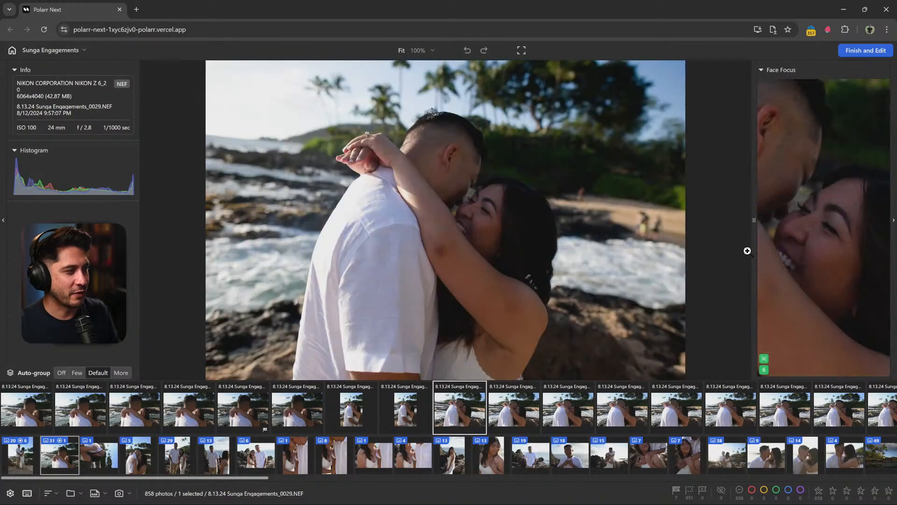
pyautogui.press('Left')
pyautogui.press('p')
# Step through the remaining embrace shots of the second group and flag Sunga Engagements_0047.NEF as a pick
pyautogui.press('Right')
pyautogui.press('Right')
pyautogui.press('Right')
pyautogui.press('Right')
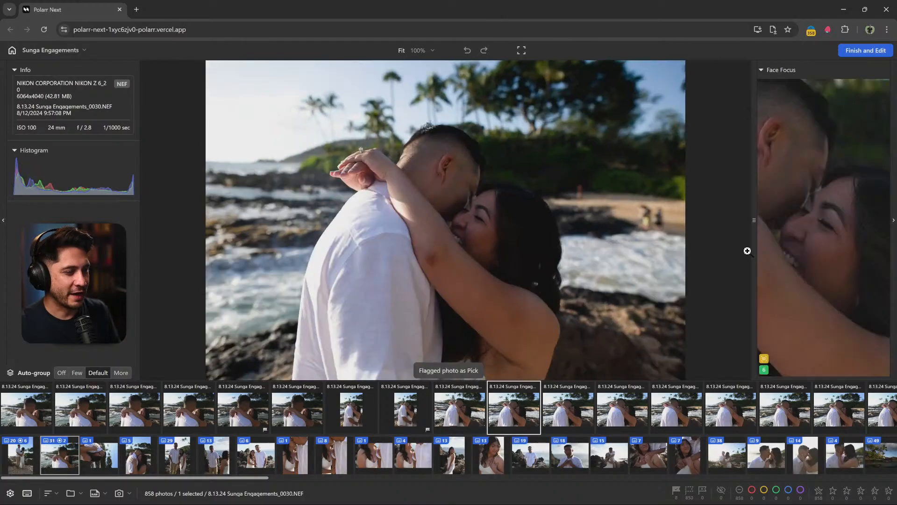
pyautogui.press('Right')
pyautogui.press('Right')
pyautogui.press('Right')
pyautogui.press('Right')
pyautogui.press('Right')
pyautogui.press('Right')
pyautogui.press('Right')
pyautogui.press('Right')
pyautogui.press('Right')
pyautogui.press('Right')
pyautogui.press('Right')
pyautogui.press('Right')
pyautogui.press('Right')
pyautogui.press('Right')
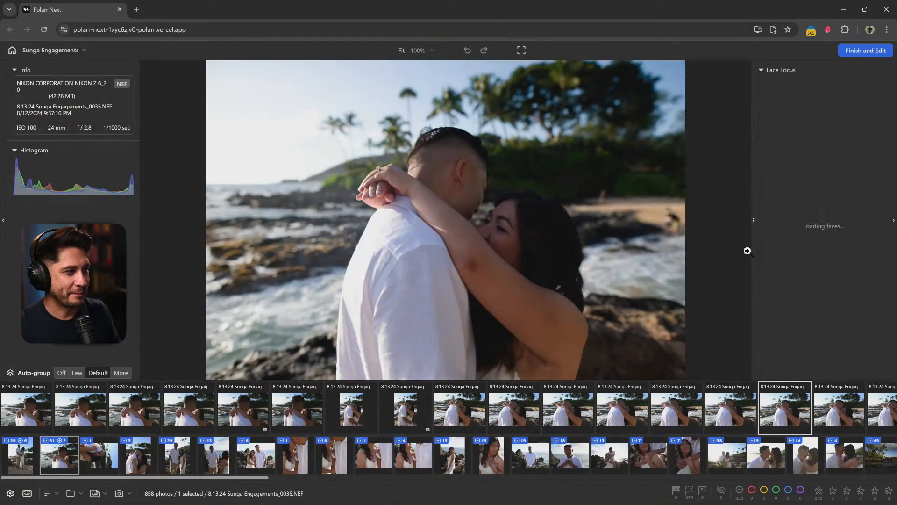
pyautogui.press('Right')
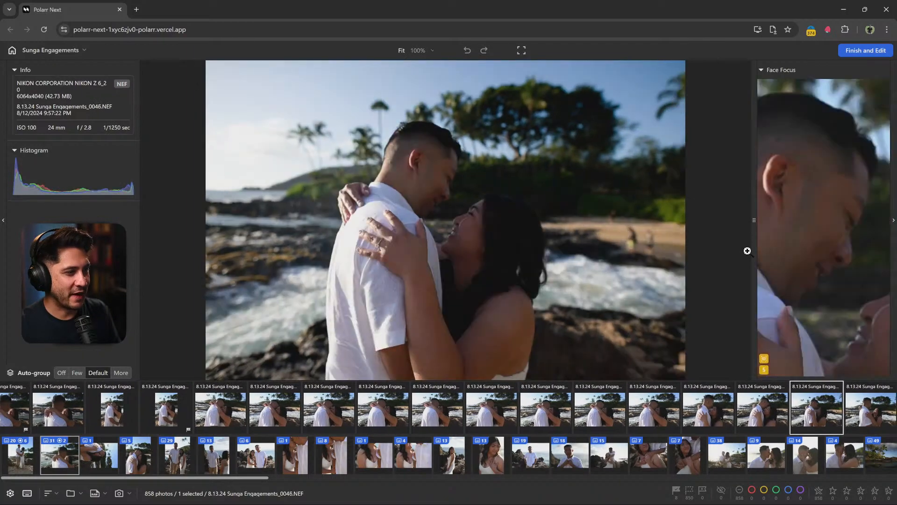
pyautogui.press('p')
# Return to the flagged Sunga Engagements_0047.NEF and reframe the face close-ups to check the couple's expressions
pyautogui.press('Right')
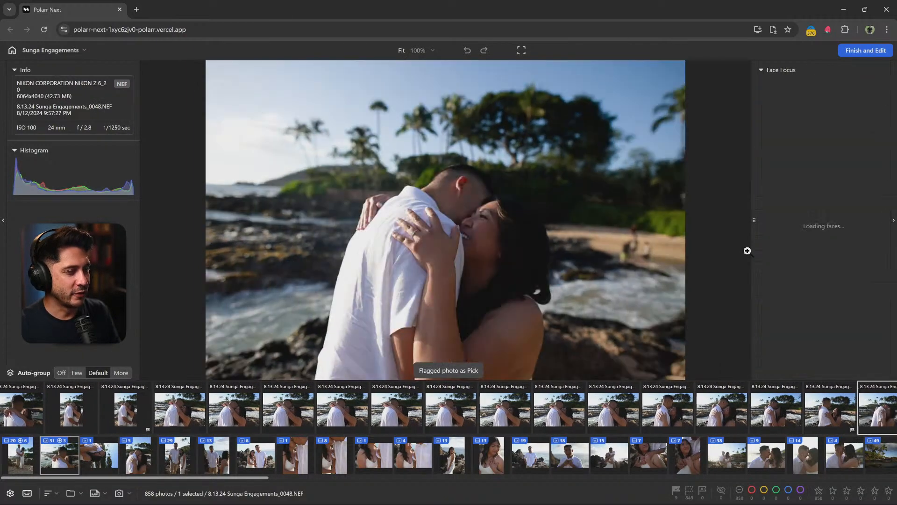
pyautogui.press('Left')
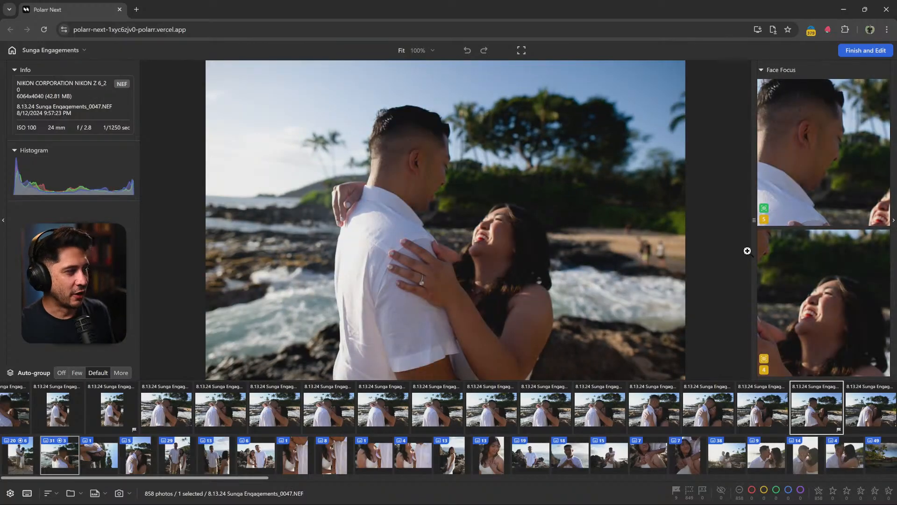
pyautogui.moveTo(797, 133)
pyautogui.moveTo(824, 124); pyautogui.dragTo(833, 145)
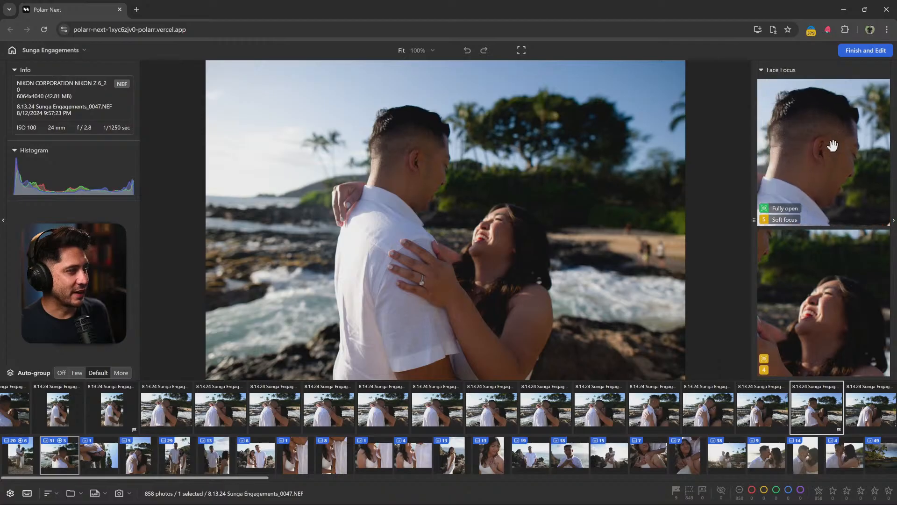
pyautogui.scroll(-2, 837, 304)
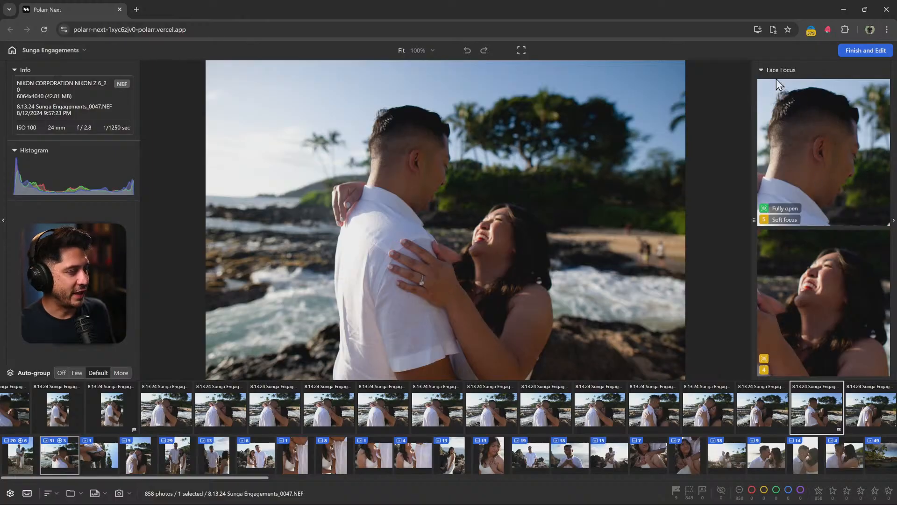
# Examine the sharpness of the ring, hands, shirt and faces in Sunga Engagements_0047.NEF at 100%, then return to the fitted view
pyautogui.click(412, 296)
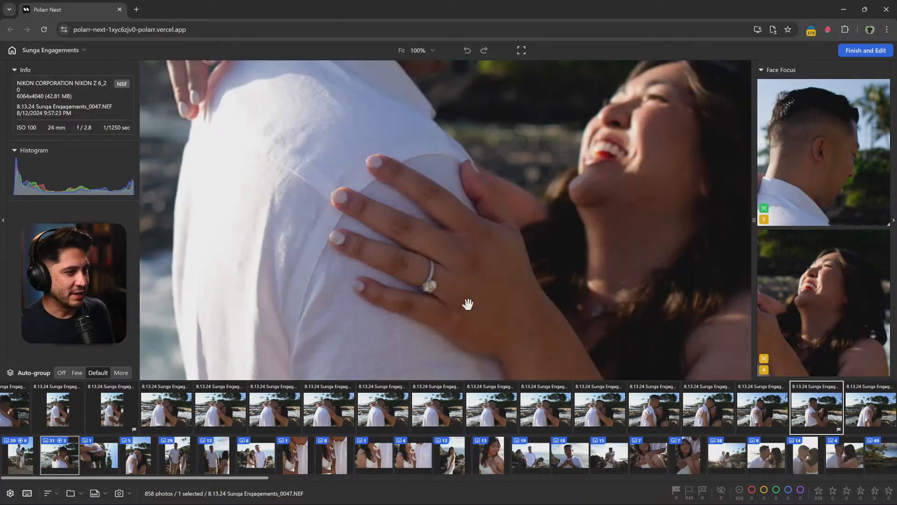
pyautogui.click(436, 300)
pyautogui.click(441, 186)
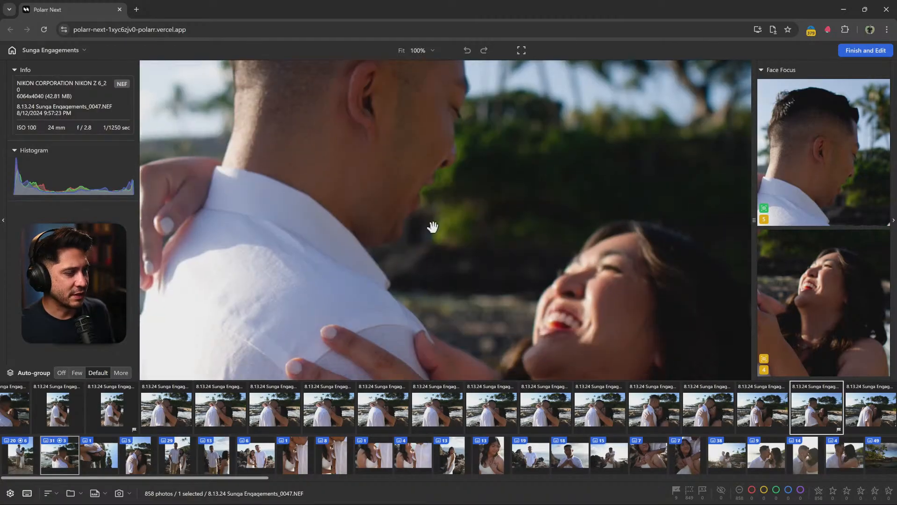
pyautogui.moveTo(433, 227); pyautogui.dragTo(398, 257)
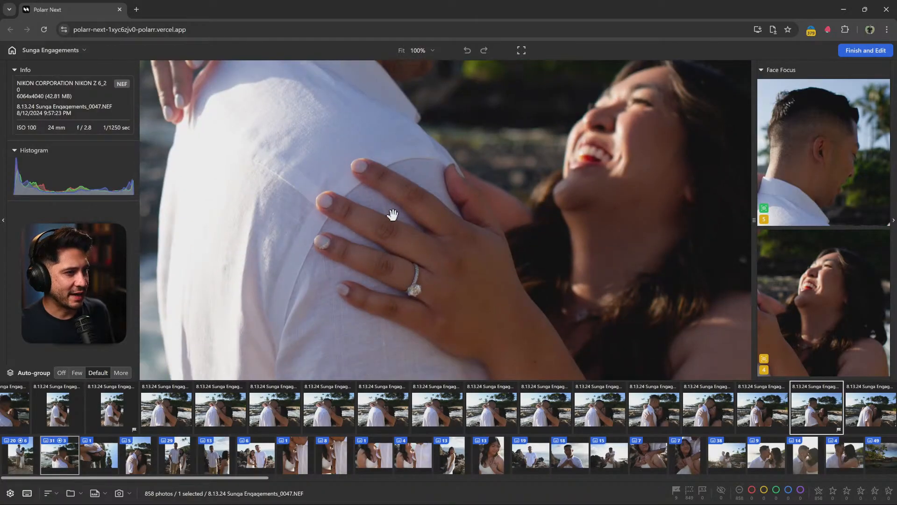
pyautogui.moveTo(404, 293); pyautogui.dragTo(415, 216)
pyautogui.moveTo(417, 260); pyautogui.dragTo(423, 144)
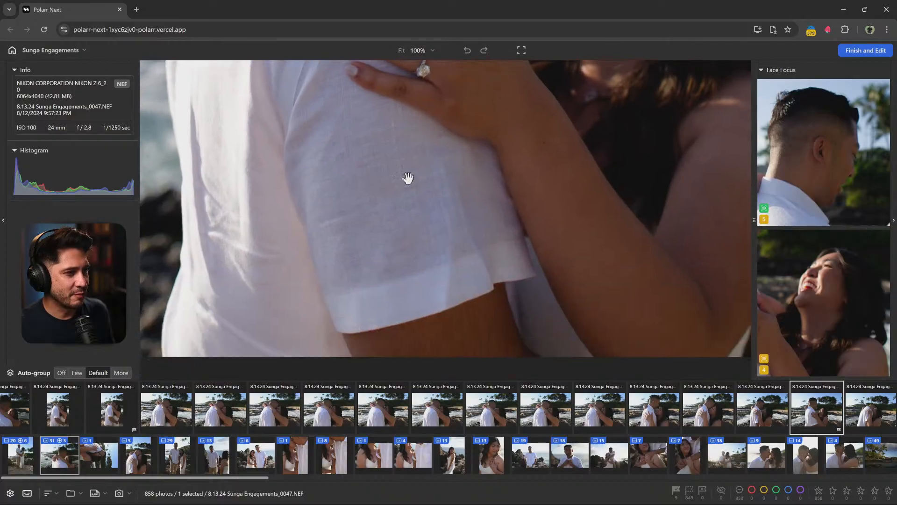
pyautogui.moveTo(408, 178); pyautogui.dragTo(421, 311)
pyautogui.moveTo(423, 165); pyautogui.dragTo(422, 219)
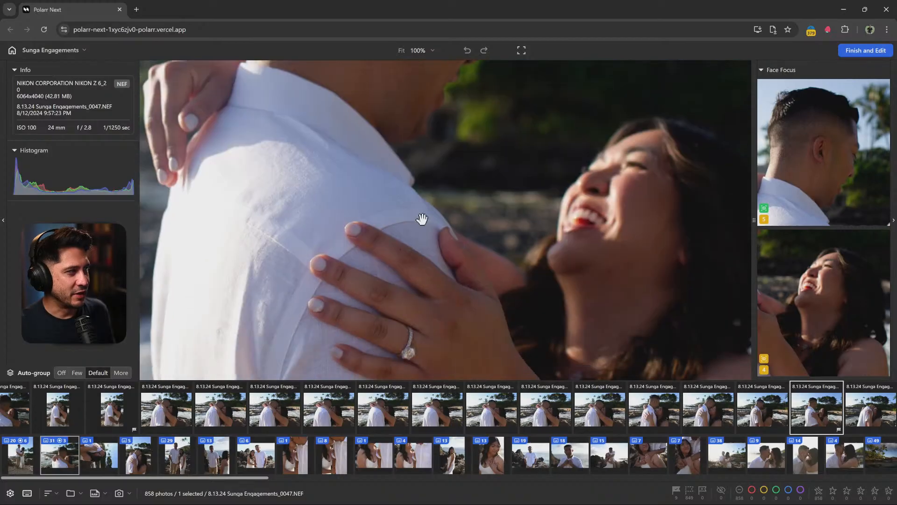
pyautogui.click(422, 219)
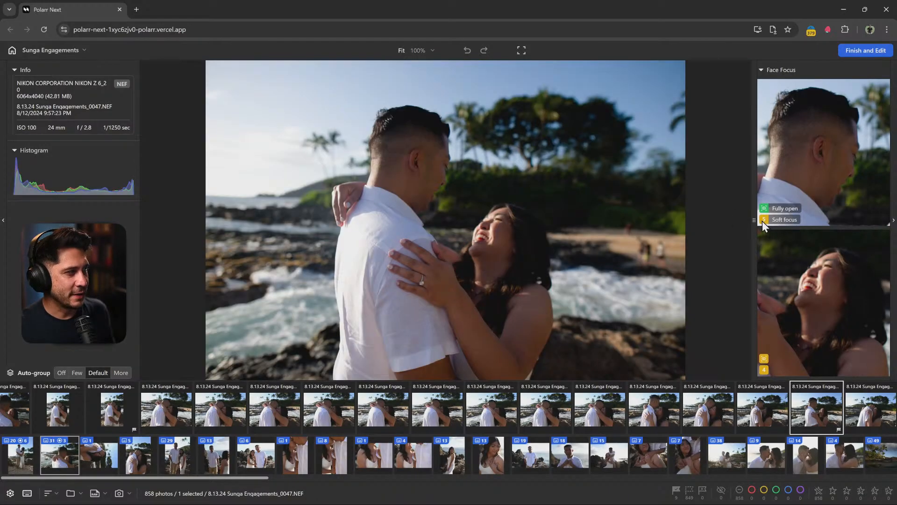
pyautogui.moveTo(768, 371)
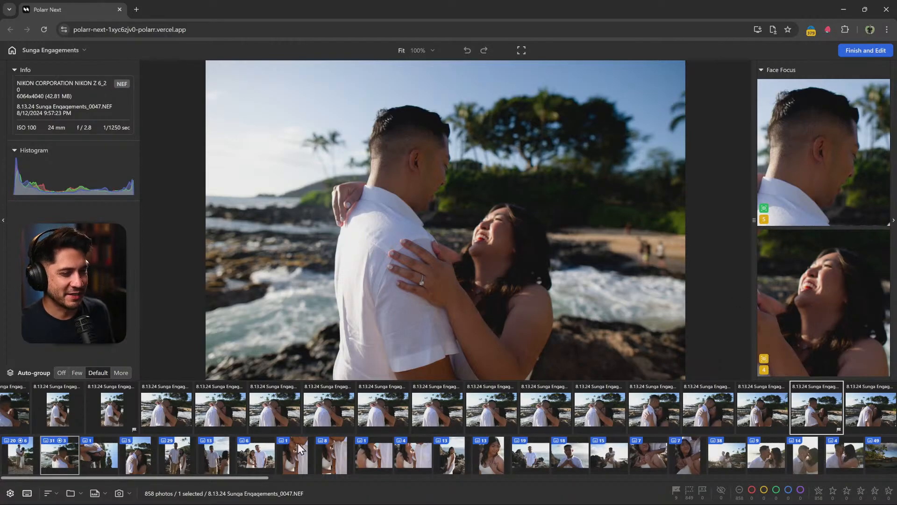
# Advance to Sunga Engagements_0049.NEF, check the ring and faces at 100%, and flag the photo as a pick
pyautogui.press('Right')
pyautogui.press('Right')
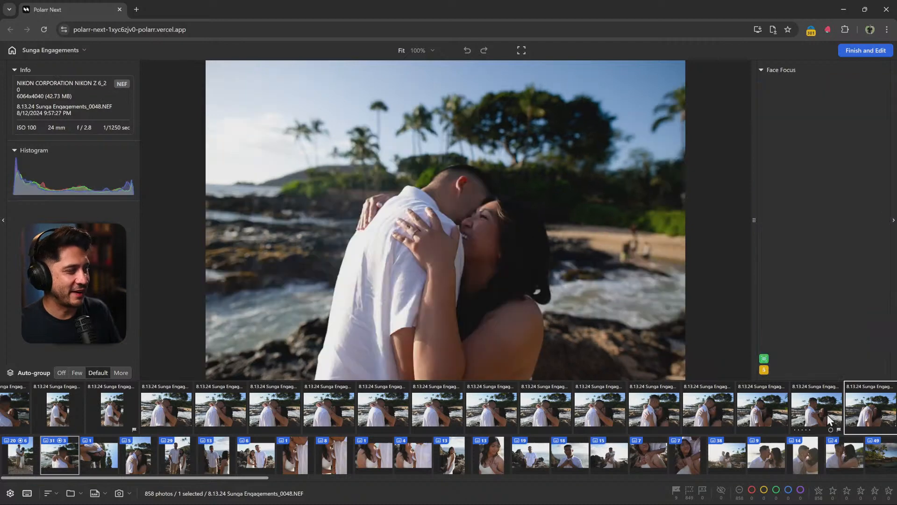
pyautogui.rightClick(827, 414)
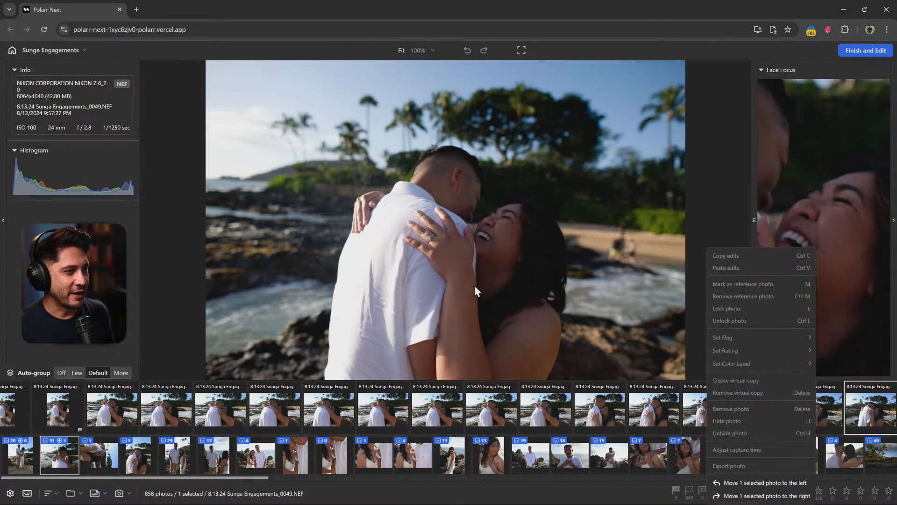
pyautogui.press('Escape')
pyautogui.click(429, 236)
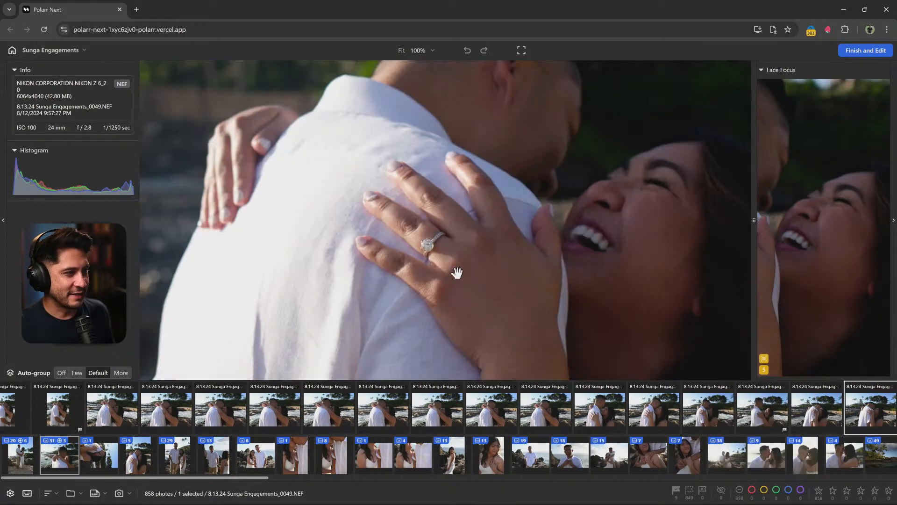
pyautogui.click(426, 247)
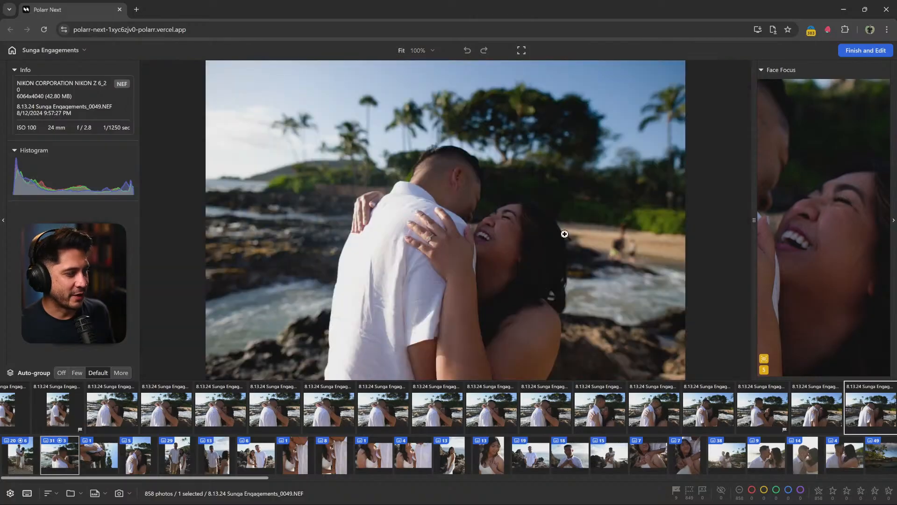
pyautogui.press('p')
# Review the remaining embrace and kiss shots of the second group up to Sunga Engagements_0056.NEF
pyautogui.press('Right')
pyautogui.press('Right')
pyautogui.press('Right')
pyautogui.press('Right')
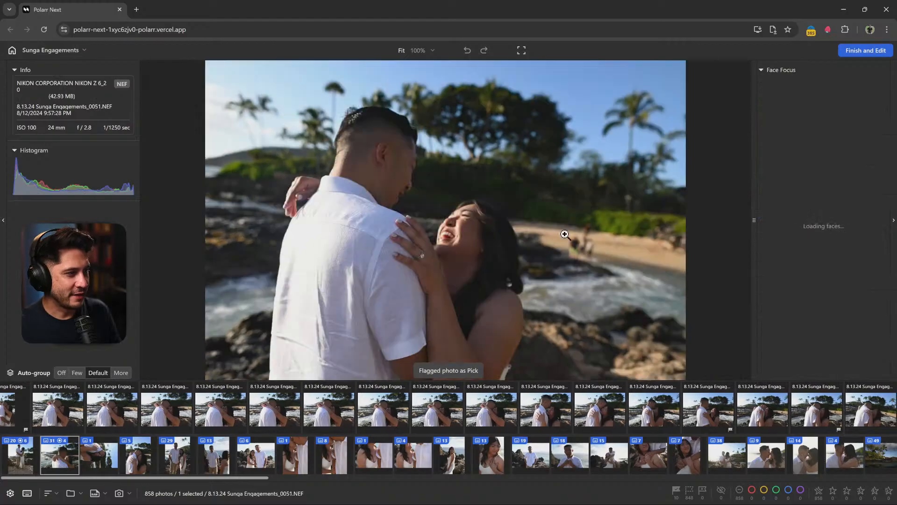
pyautogui.press('Right')
pyautogui.press('Right')
pyautogui.press('Right')
pyautogui.press('Right')
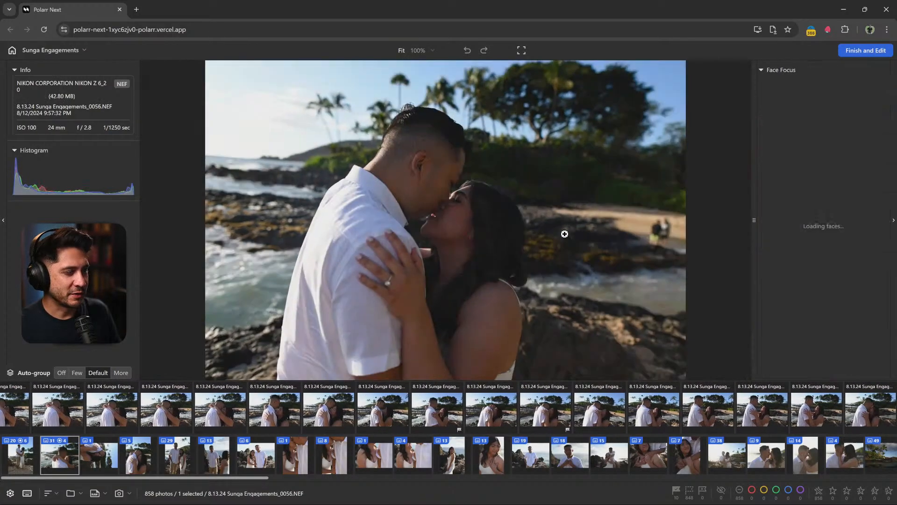
# Pass the single-photo group, step through the five-photo vertical embrace group, and flag Sunga Engagements_0044.NEF as a pick
pyautogui.press('Down')
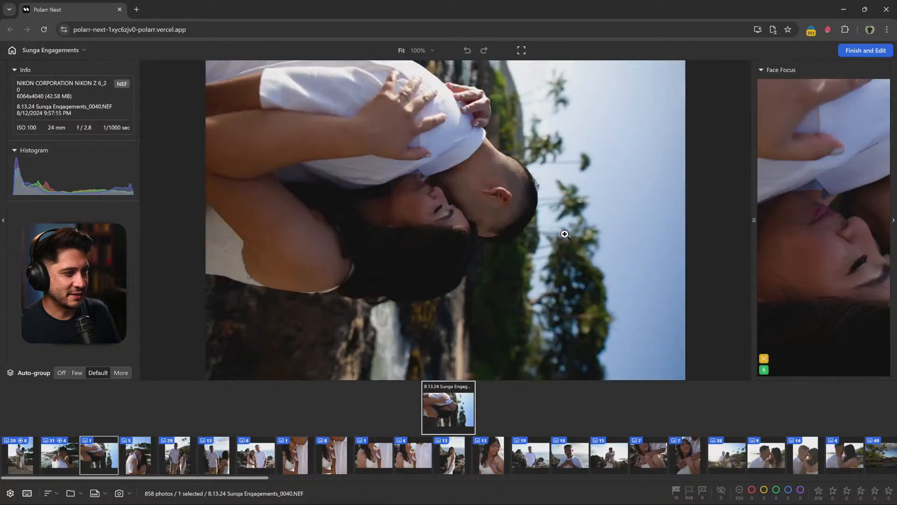
pyautogui.press('Down')
pyautogui.press('Right')
pyautogui.press('Right')
pyautogui.press('Right')
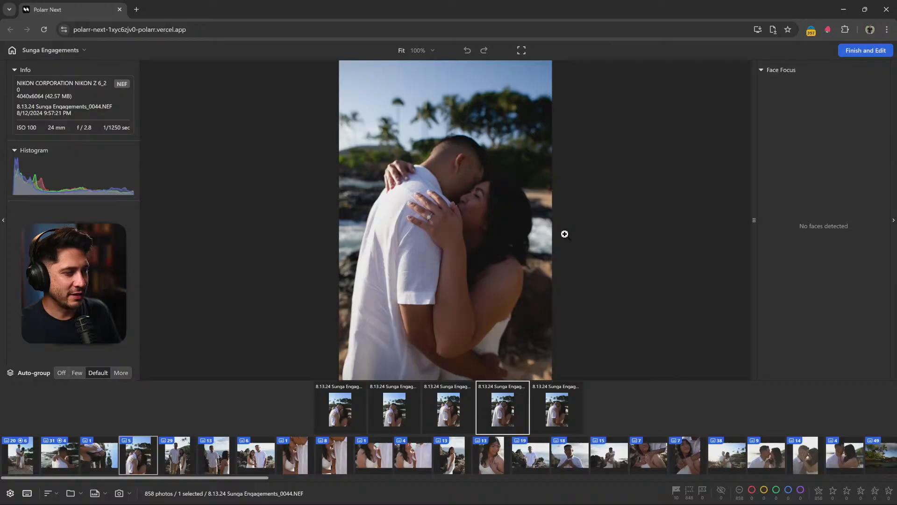
pyautogui.press('p')
# Open the next group and compare the couple's expressions across the opening standing portraits, starting from Sunga Engagements_0058.NEF
pyautogui.press('Down')
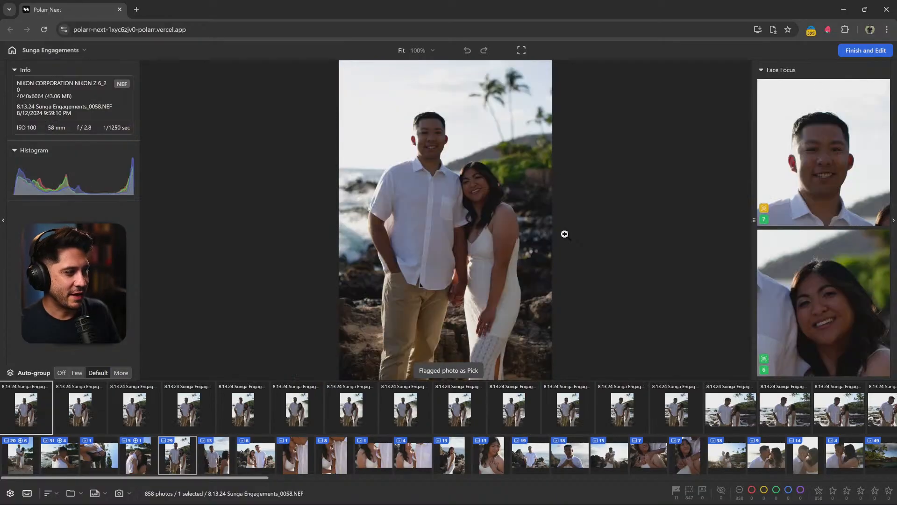
pyautogui.press('Right')
pyautogui.press('Right')
pyautogui.press('Right')
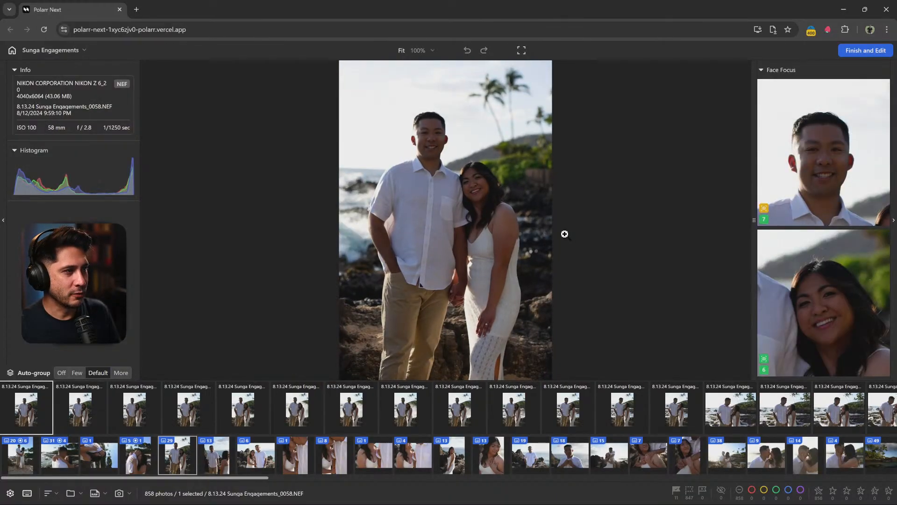
pyautogui.press('Left')
pyautogui.press('Left')
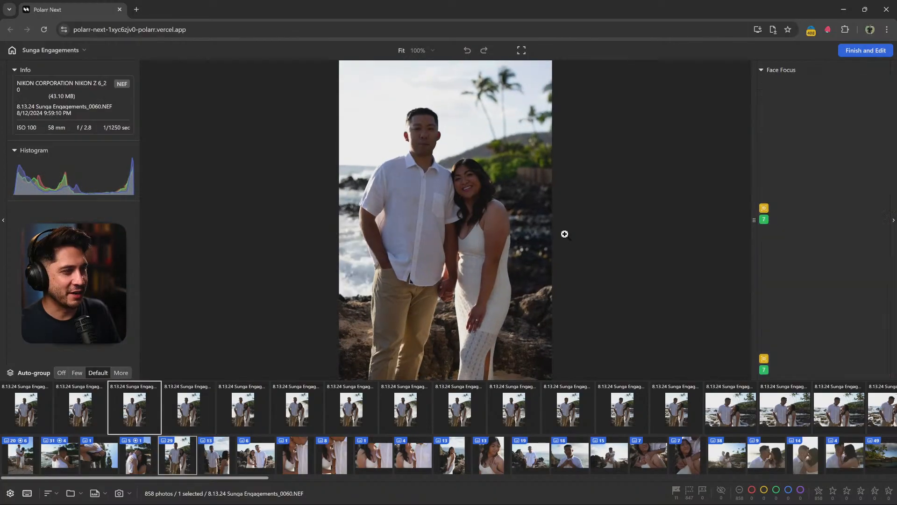
pyautogui.press('Right')
pyautogui.press('Right')
pyautogui.press('Right')
pyautogui.press('Right')
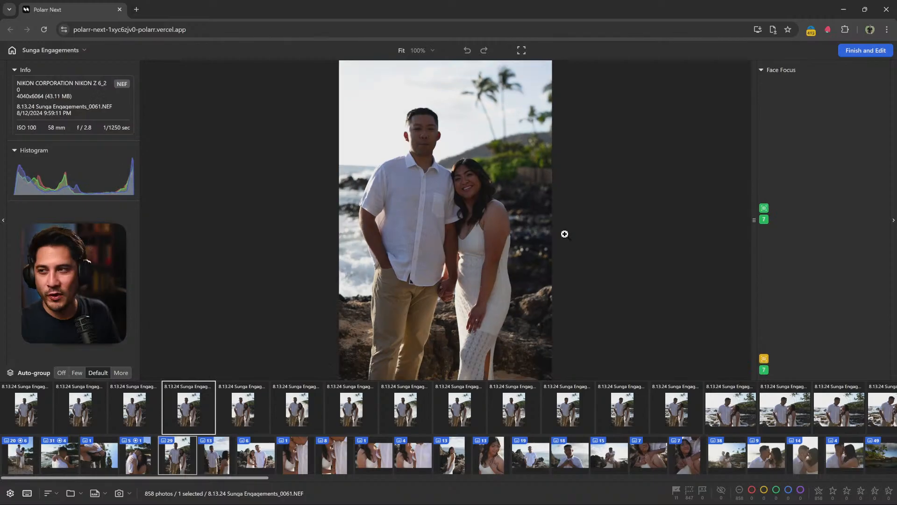
pyautogui.press('Left')
pyautogui.press('Left')
pyautogui.press('Left')
pyautogui.press('Left')
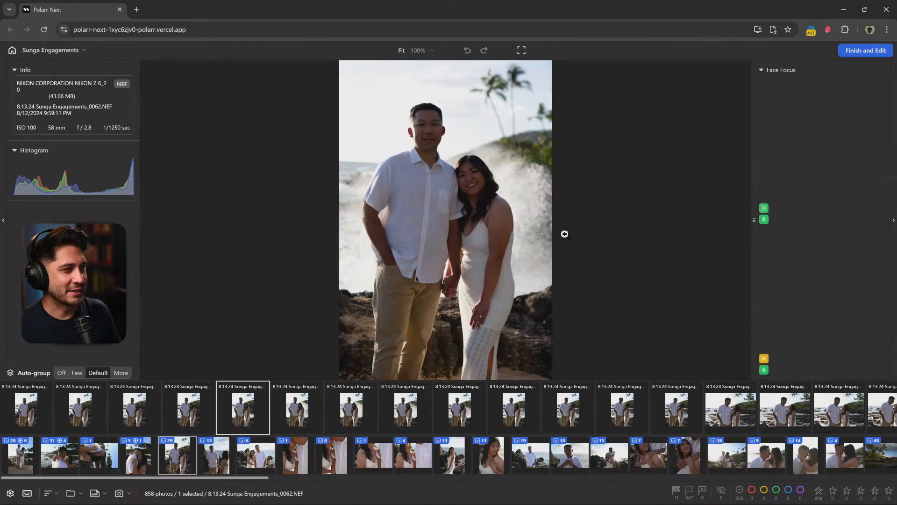
# Compare Sunga Engagements_0059.NEF through Sunga Engagements_0062.NEF again and flag Sunga Engagements_0060.NEF as a pick
pyautogui.press('Right')
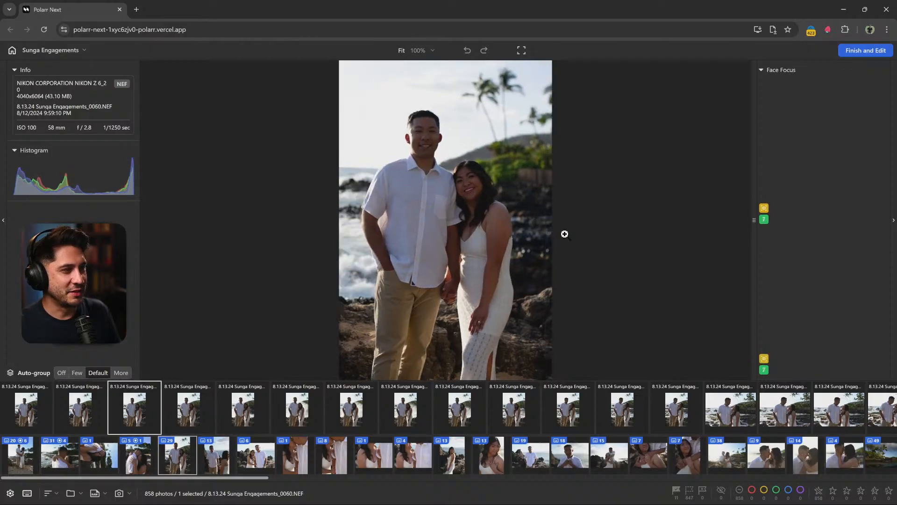
pyautogui.press('Left')
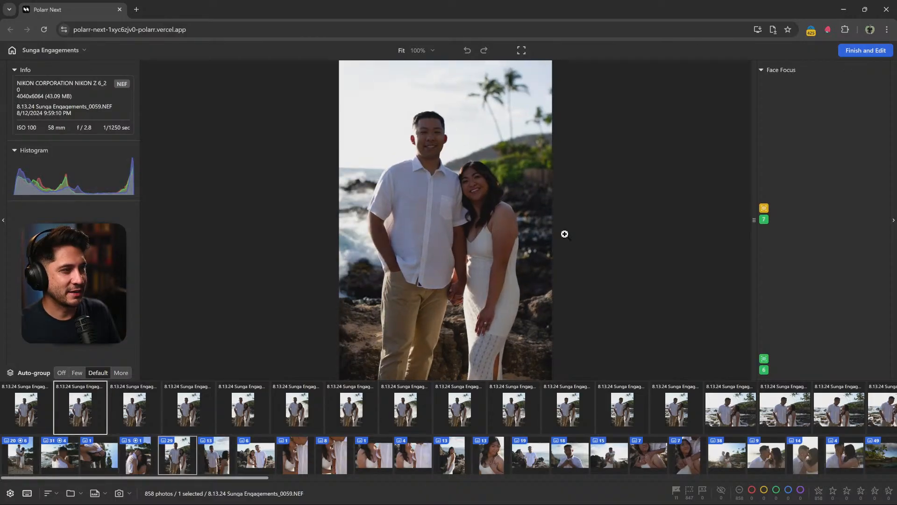
pyautogui.press('Right')
pyautogui.press('Right')
pyautogui.press('Right')
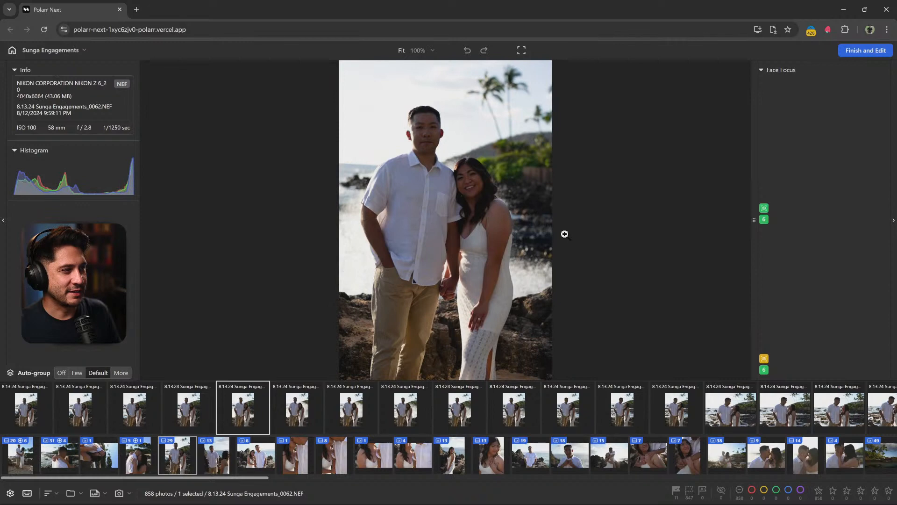
pyautogui.press('Left')
pyautogui.press('Left')
pyautogui.press('Left')
pyautogui.press('Right')
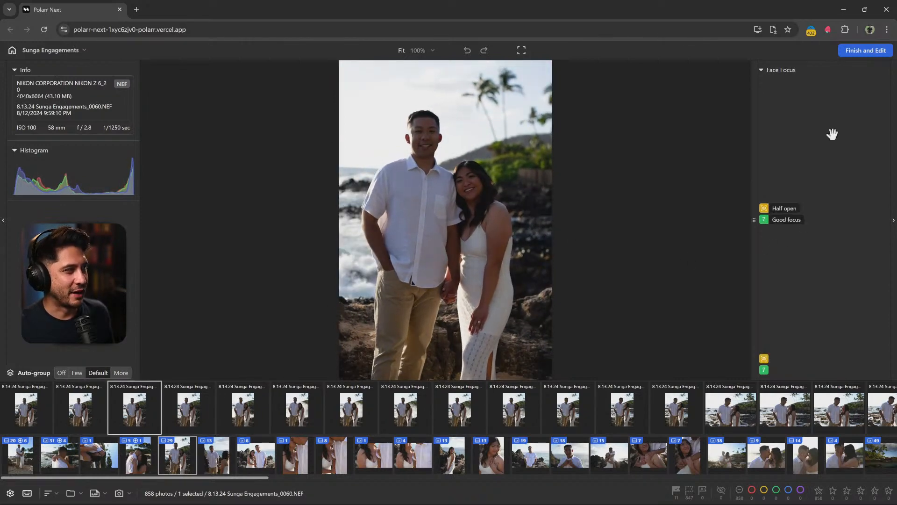
pyautogui.press('p')
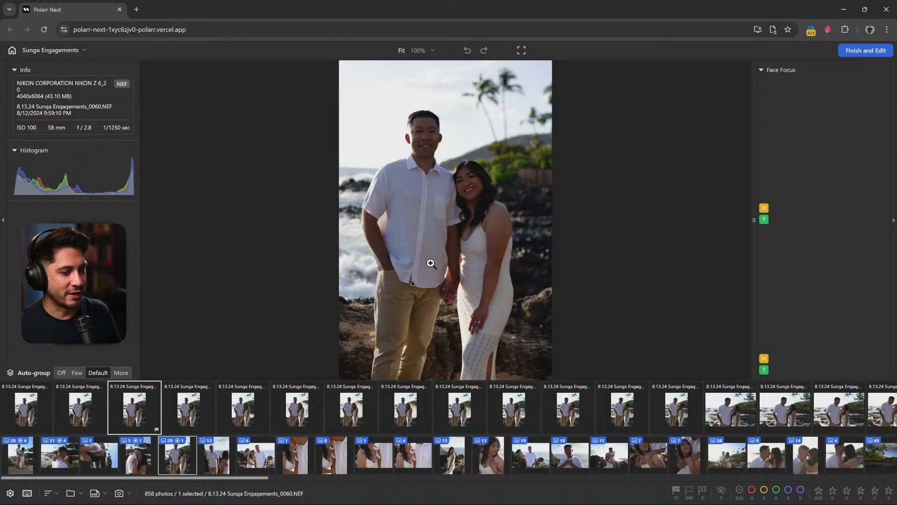
# Compare the portraits around Sunga Engagements_0063.NEF for the wave splash behind the couple and their expressions
pyautogui.press('Right')
pyautogui.press('Right')
pyautogui.press('Right')
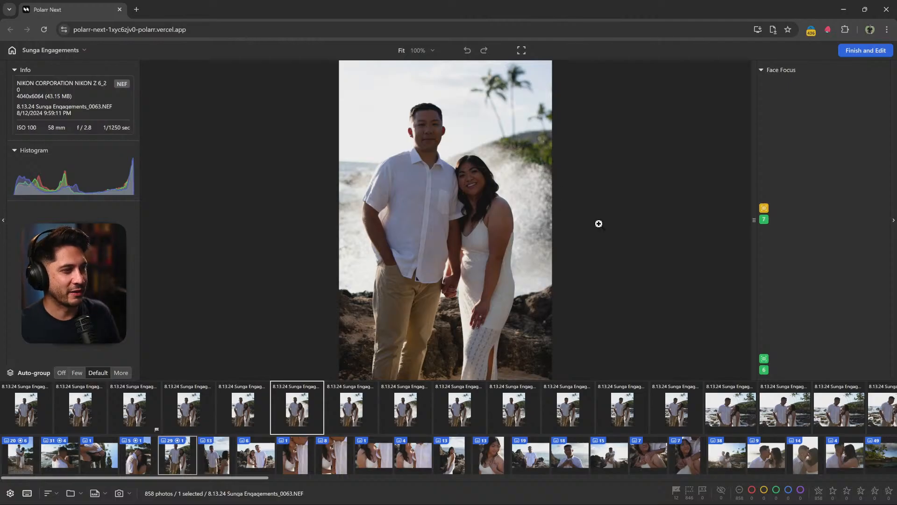
pyautogui.press('Right')
pyautogui.press('Left')
pyautogui.press('Left')
pyautogui.press('Left')
pyautogui.press('Right')
pyautogui.press('Right')
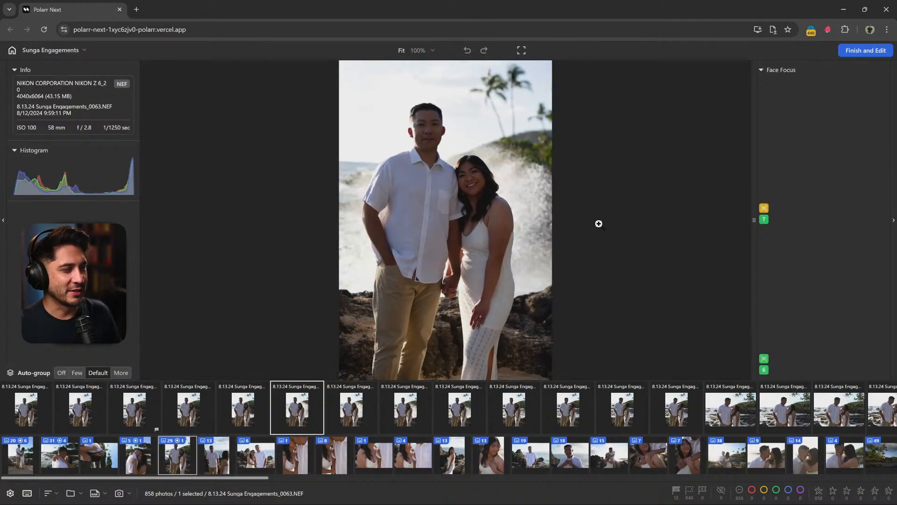
# Check Sunga Engagements_0064.NEF against its neighbouring wave-splash shots and flag it as a pick
pyautogui.press('Right')
pyautogui.press('Right')
pyautogui.press('Left')
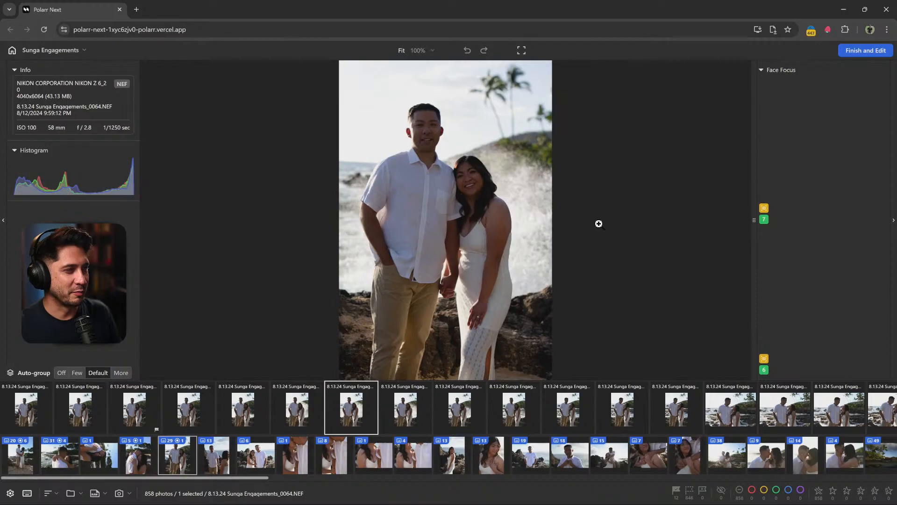
pyautogui.press('Left')
pyautogui.press('Right')
pyautogui.press('p')
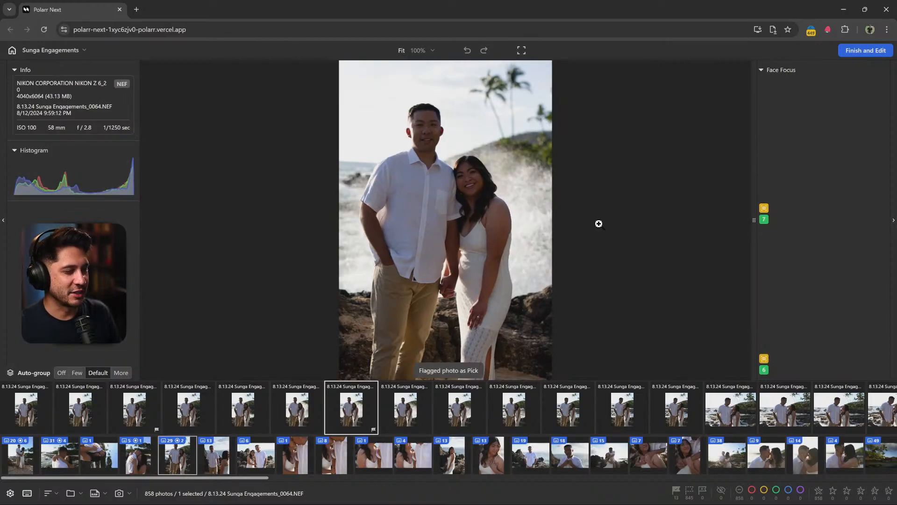
# Step through the following vertical shots, compare those where the couple look at each other, and flag Sunga Engagements_0070.NEF as a pick
pyautogui.press('Right')
pyautogui.press('Right')
pyautogui.press('Right')
pyautogui.press('Right')
pyautogui.press('Right')
pyautogui.press('Left')
pyautogui.press('Right')
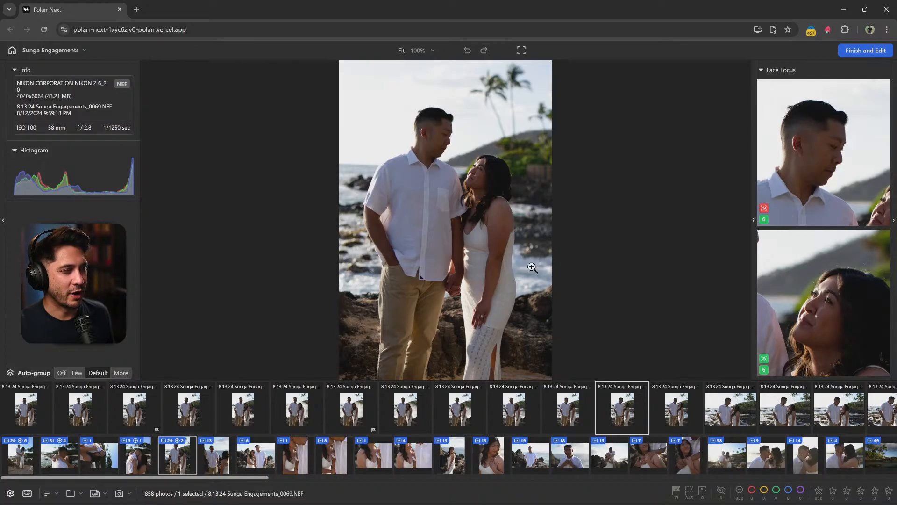
pyautogui.press('Left')
pyautogui.press('Right')
pyautogui.press('Right')
pyautogui.press('Right')
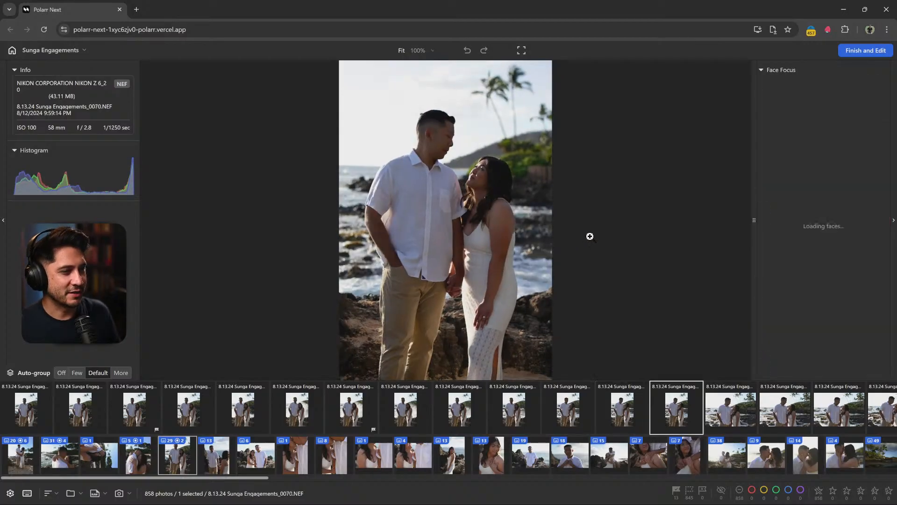
pyautogui.press('Left')
pyautogui.press('p')
# Move on to the horizontal shots of the couple looking at each other and flag Sunga Engagements_0072.NEF as a pick
pyautogui.press('Right')
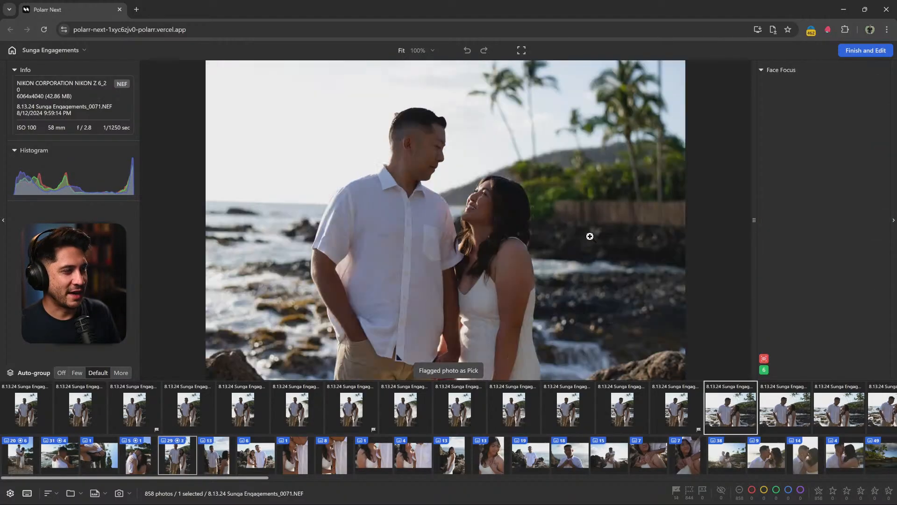
pyautogui.press('Right')
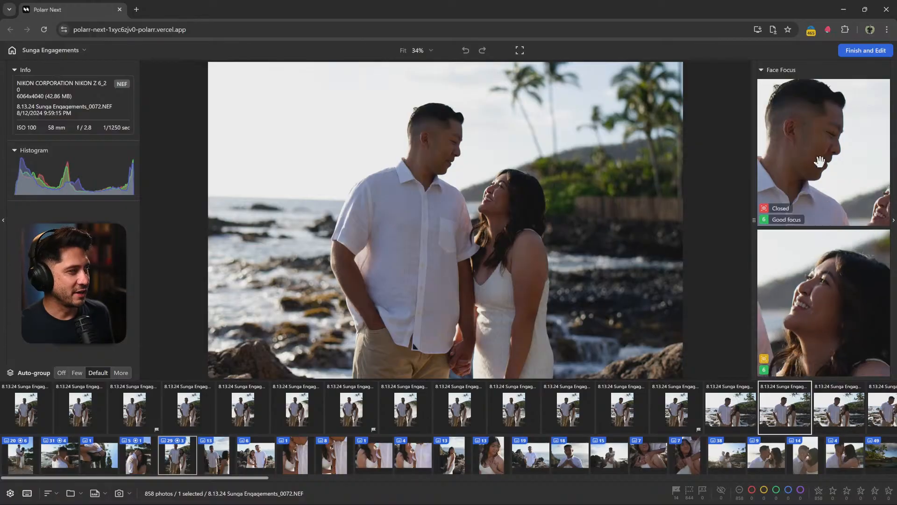
pyautogui.press('p')
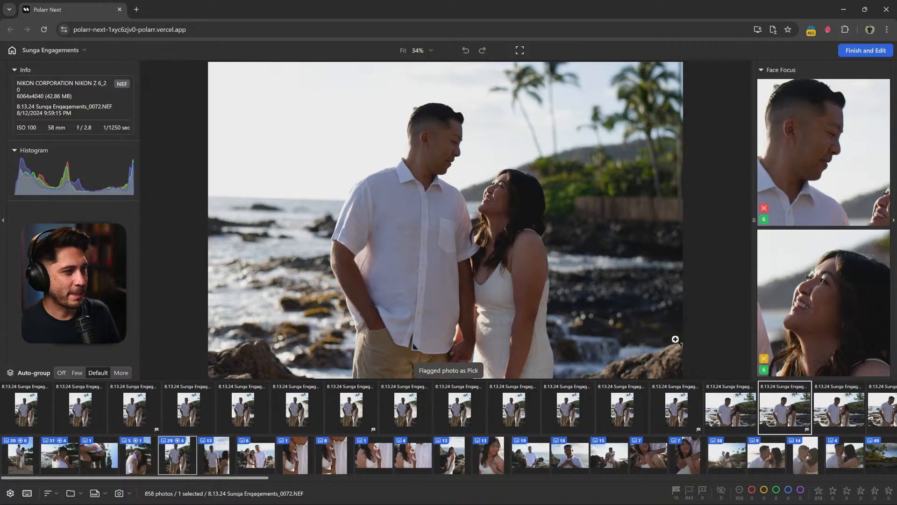
# Step through the horizontal and vertical near-kiss shots and flag Sunga Engagements_0077.NEF and Sunga Engagements_0082.NEF as picks
pyautogui.press('Right')
pyautogui.press('Right')
pyautogui.press('Right')
pyautogui.press('Right')
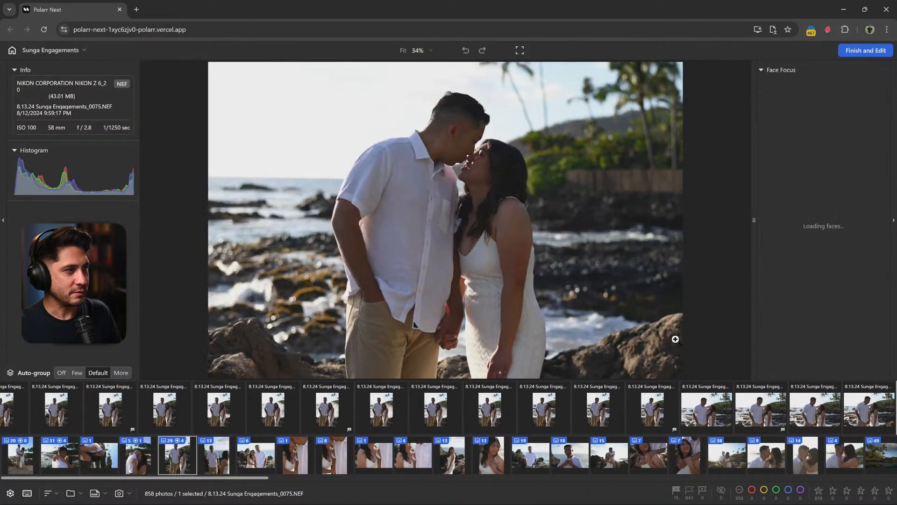
pyautogui.press('Right')
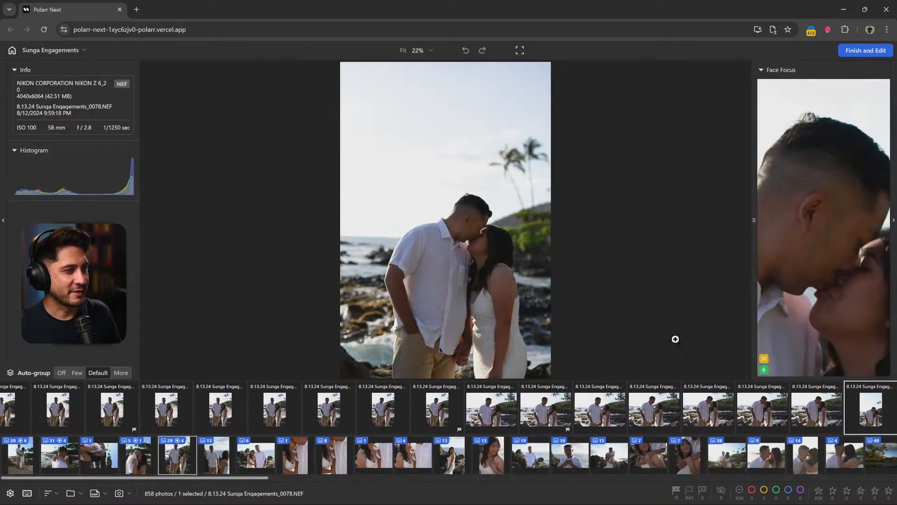
pyautogui.press('Right')
pyautogui.press('Right')
pyautogui.press('Right')
pyautogui.press('Right')
pyautogui.press('Right')
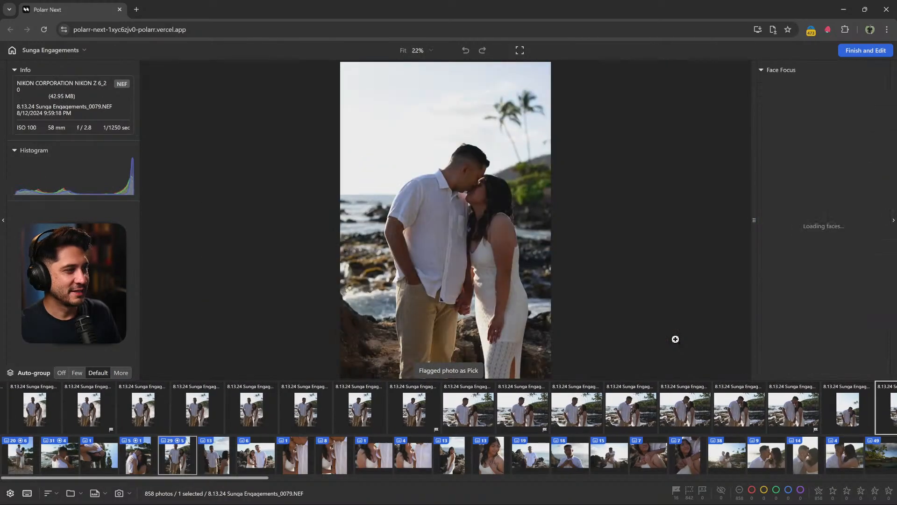
pyautogui.press('p')
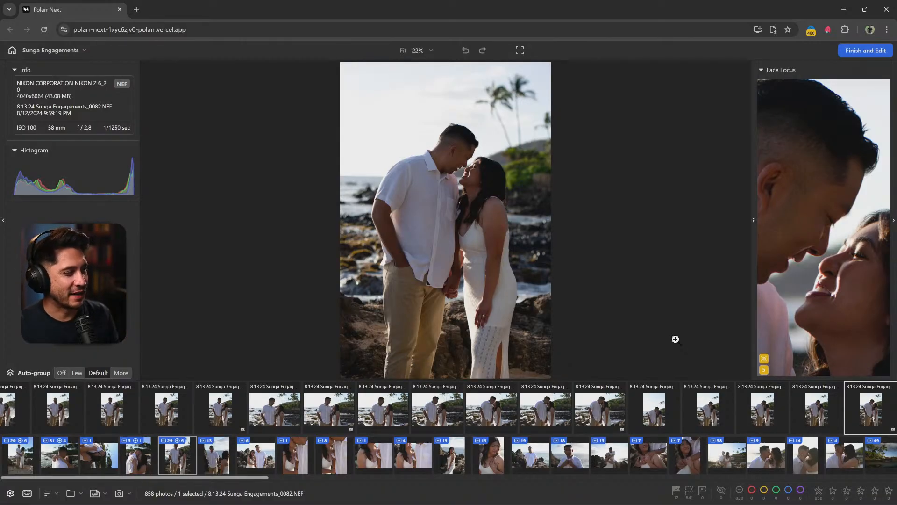
# Review the horizontal kissing shots that end the group and continue into the next group at Sunga Engagements_0088.NEF
pyautogui.press('Right')
pyautogui.press('Right')
pyautogui.press('Right')
pyautogui.press('Right')
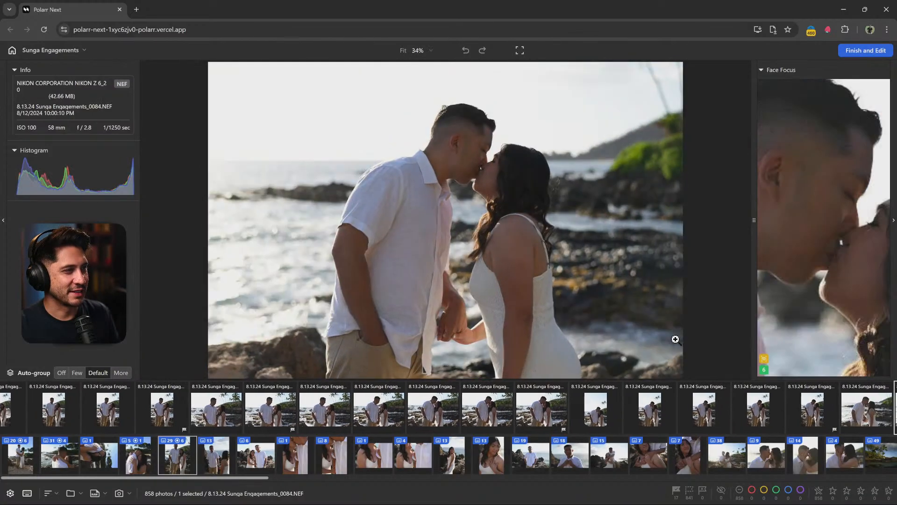
pyautogui.press('Right')
pyautogui.press('Right')
pyautogui.press('Right')
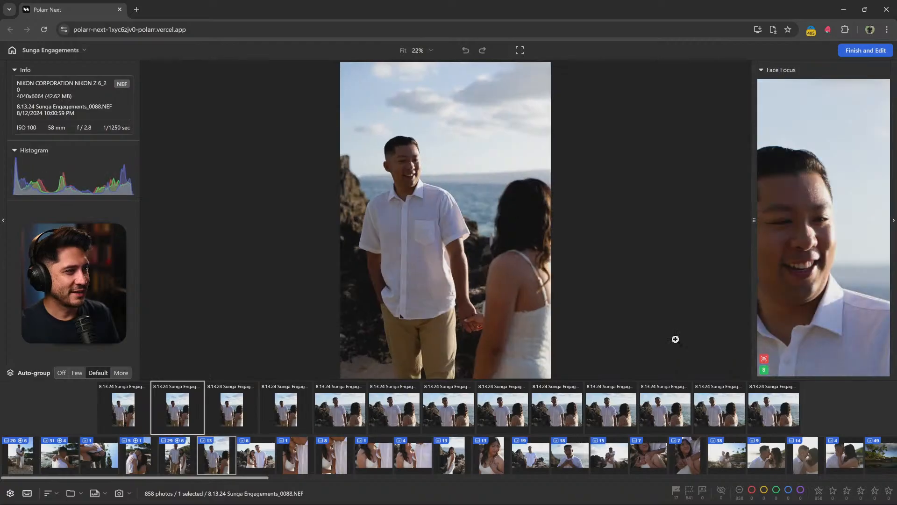
# Go back to the previous group's horizontal kissing shots and recheck the faces in Sunga Engagements_0083.NEF
pyautogui.press('Left')
pyautogui.press('Left')
pyautogui.press('Left')
pyautogui.press('Left')
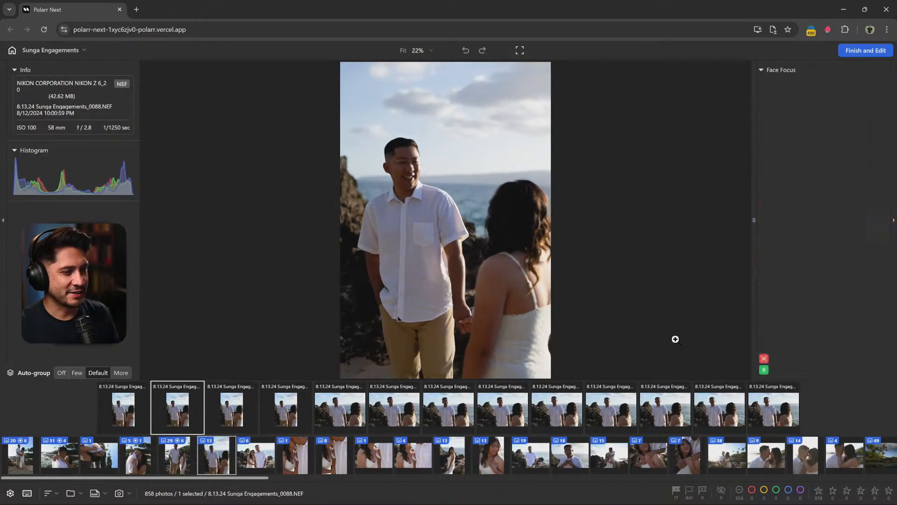
pyautogui.press('Left')
pyautogui.press('Left')
pyautogui.press('Left')
pyautogui.press('Left')
pyautogui.press('Left')
pyautogui.press('Left')
pyautogui.press('Left')
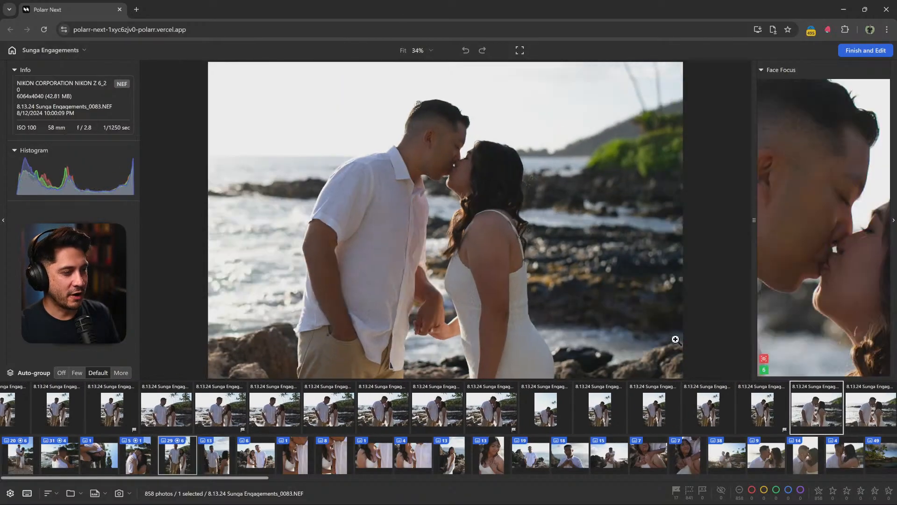
# Go back to the earlier horizontal shots and compare Sunga Engagements_0073.NEF and Sunga Engagements_0074.NEF with the neighbouring frames
pyautogui.press('Left')
pyautogui.press('Left')
pyautogui.press('Left')
pyautogui.press('Left')
pyautogui.press('Left')
pyautogui.press('Left')
pyautogui.press('Left')
pyautogui.press('Left')
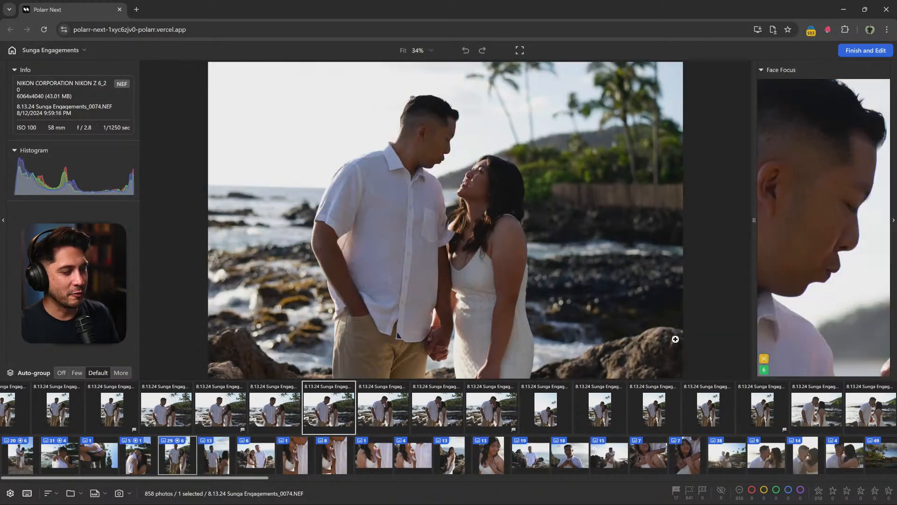
pyautogui.press('Right')
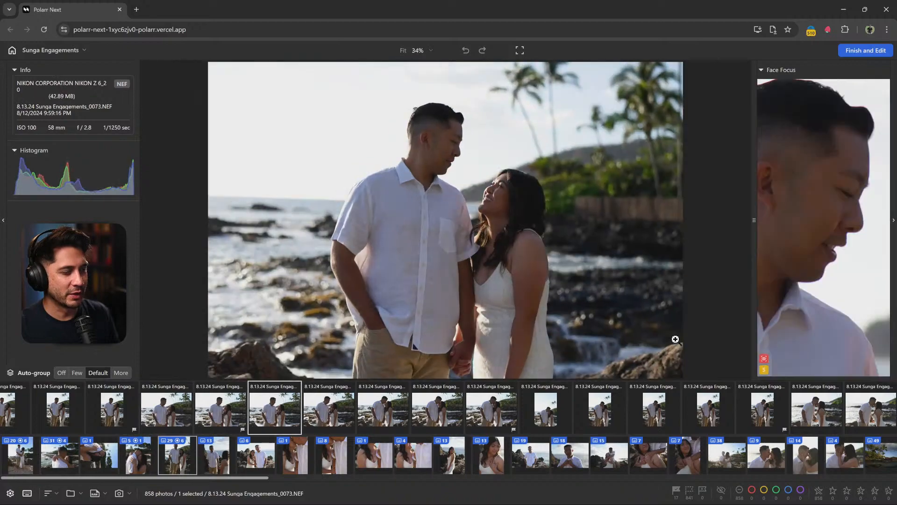
pyautogui.press('Right')
pyautogui.press('Left')
pyautogui.press('Left')
pyautogui.press('Right')
pyautogui.press('Right')
pyautogui.press('Right')
pyautogui.press('Right')
pyautogui.press('Right')
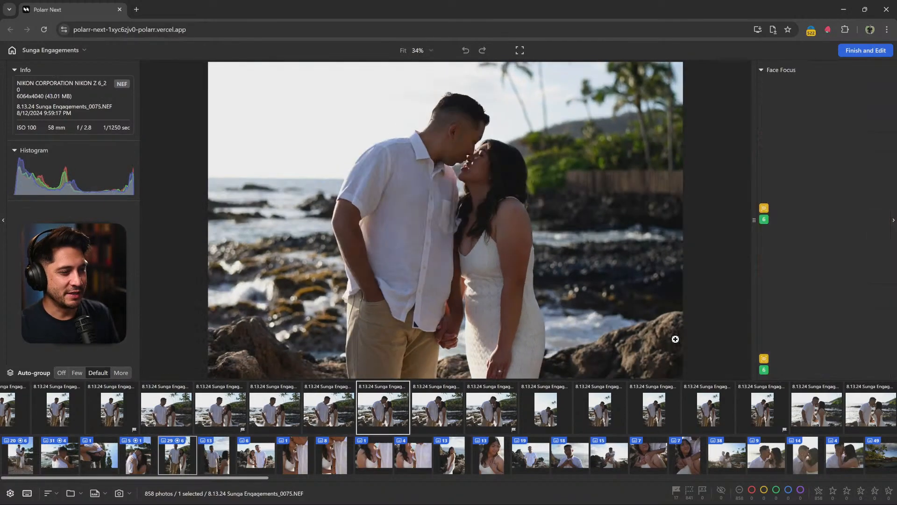
# Recheck the horizontal near-kiss and kissing shots around Sunga Engagements_0075.NEF and Sunga Engagements_0076.NEF against the flagged frame beside them
pyautogui.press('Left')
pyautogui.press('Left')
pyautogui.press('Left')
pyautogui.press('Left')
pyautogui.press('Left')
pyautogui.press('Right')
pyautogui.press('Right')
pyautogui.press('Right')
pyautogui.press('Right')
pyautogui.press('Right')
pyautogui.press('Right')
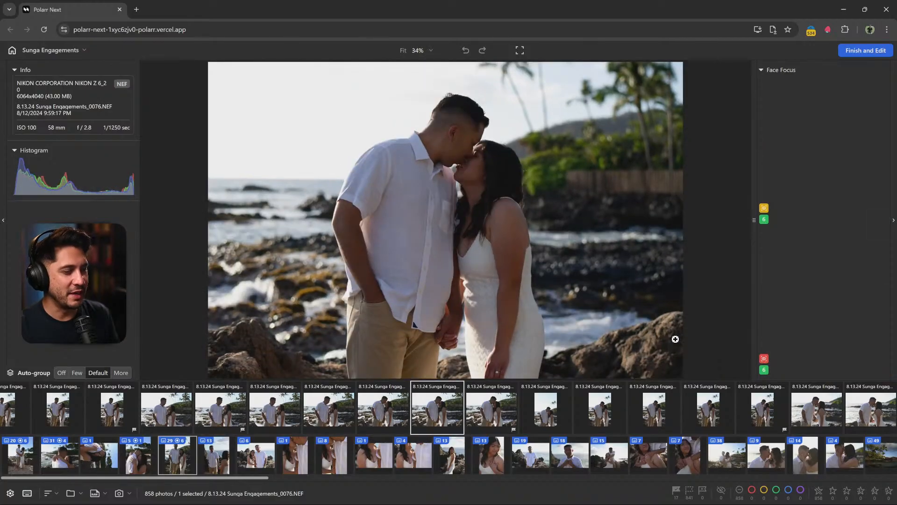
pyautogui.press('Right')
pyautogui.press('Right')
pyautogui.press('Left')
pyautogui.press('Left')
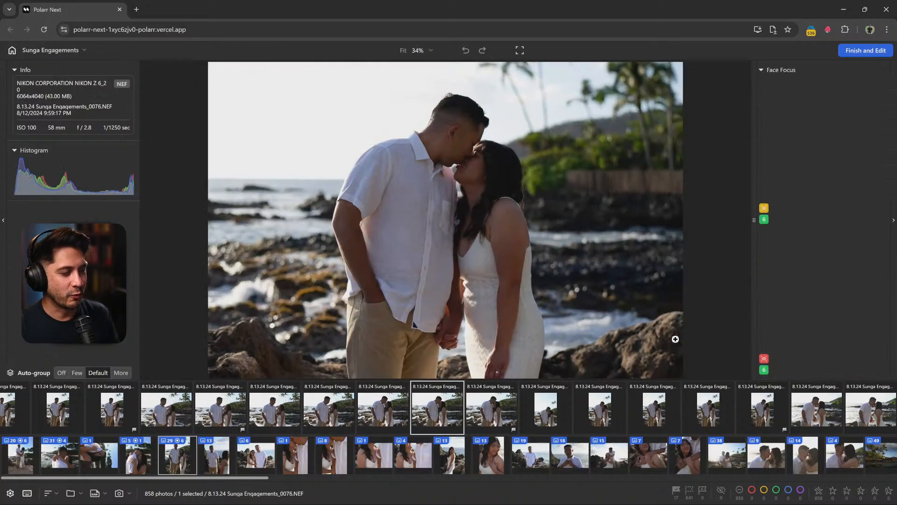
# Review the rest of the group through the final kissing shots and continue into the next group at Sunga Engagements_0088.NEF
pyautogui.press('Right')
pyautogui.press('Right')
pyautogui.press('Right')
pyautogui.press('Right')
pyautogui.press('Right')
pyautogui.press('Right')
pyautogui.press('Right')
pyautogui.press('Right')
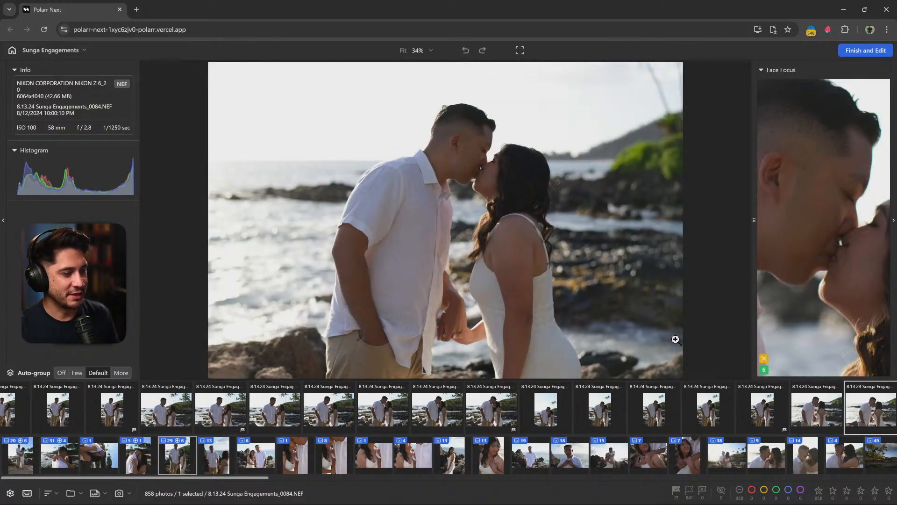
pyautogui.press('Right')
pyautogui.press('Right')
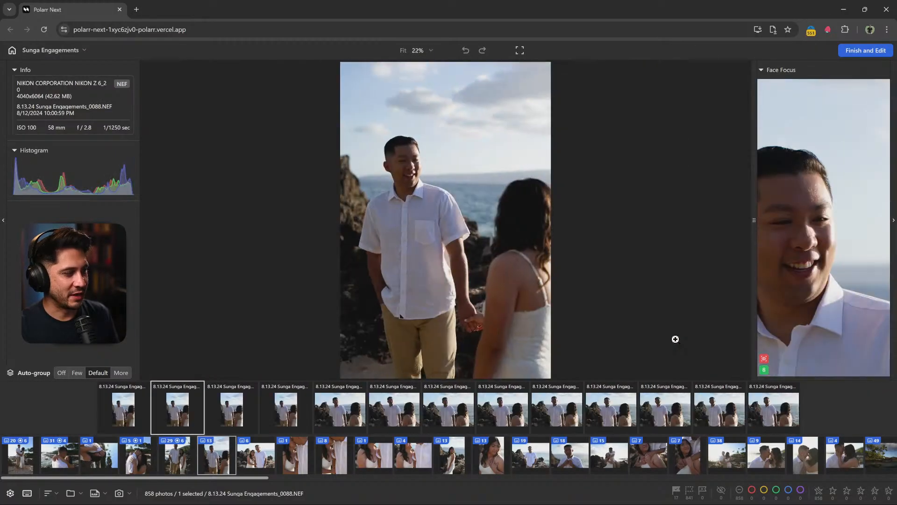
# Compare the vertical shots of the man facing the woman and flag Sunga Engagements_0089.NEF as a pick
pyautogui.press('Right')
pyautogui.press('Left')
pyautogui.press('Left')
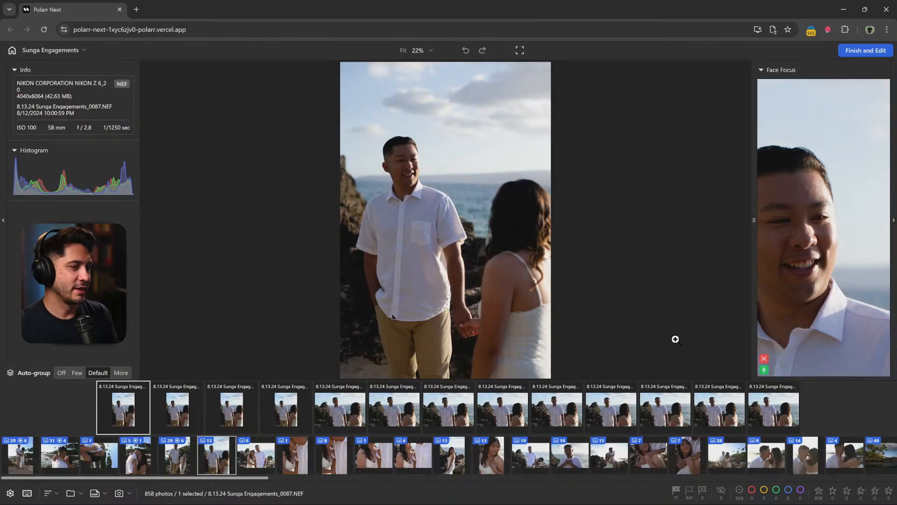
pyautogui.press('Right')
pyautogui.press('Right')
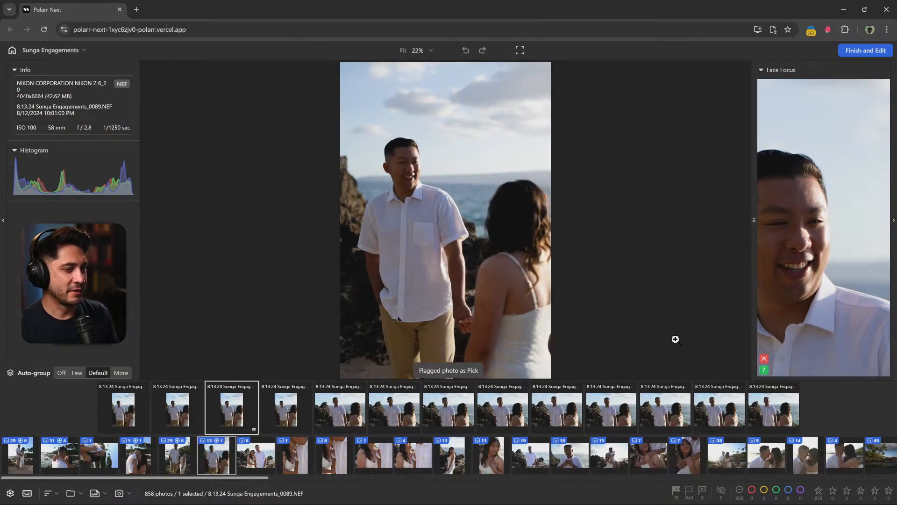
# Step through to the horizontal shots of the man facing the woman and flag Sunga Engagements_0094.NEF as a pick
pyautogui.press('Right')
pyautogui.press('Right')
pyautogui.press('Right')
pyautogui.press('Right')
pyautogui.press('Right')
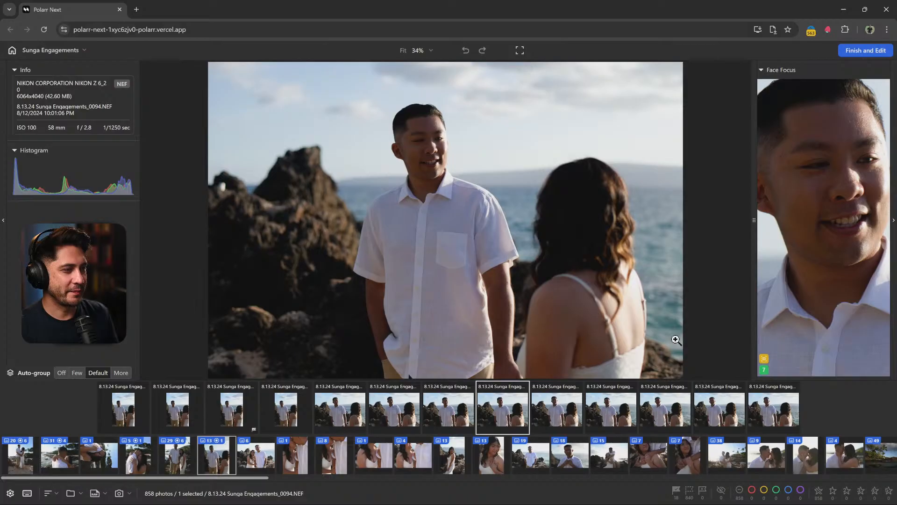
pyautogui.press('p')
# Check the remaining horizontal shots in the group and flag Sunga Engagements_0099.NEF as a pick
pyautogui.press('Right')
pyautogui.press('Right')
pyautogui.press('Right')
pyautogui.press('Right')
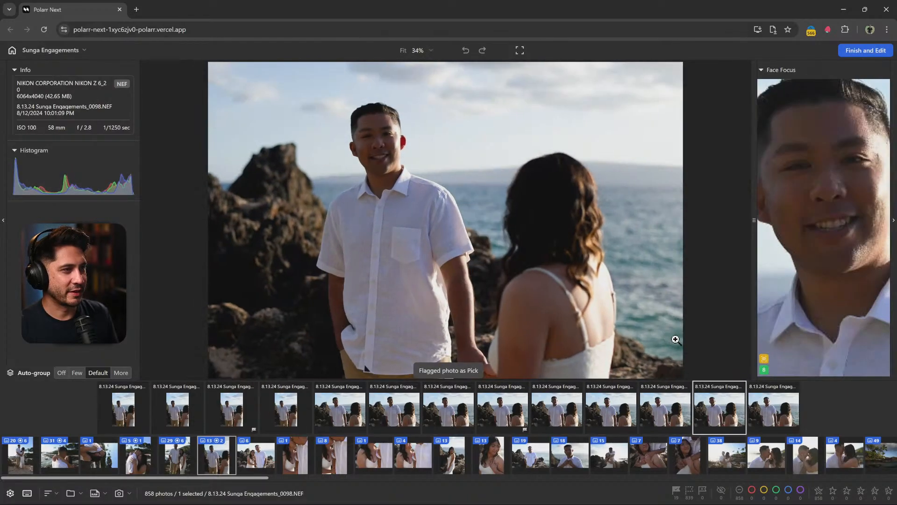
pyautogui.press('Right')
pyautogui.press('p')
# Recheck the group's last shot against the next group of the couple posing together and flag Sunga Engagements_0100.NEF as a pick
pyautogui.press('Right')
pyautogui.press('Right')
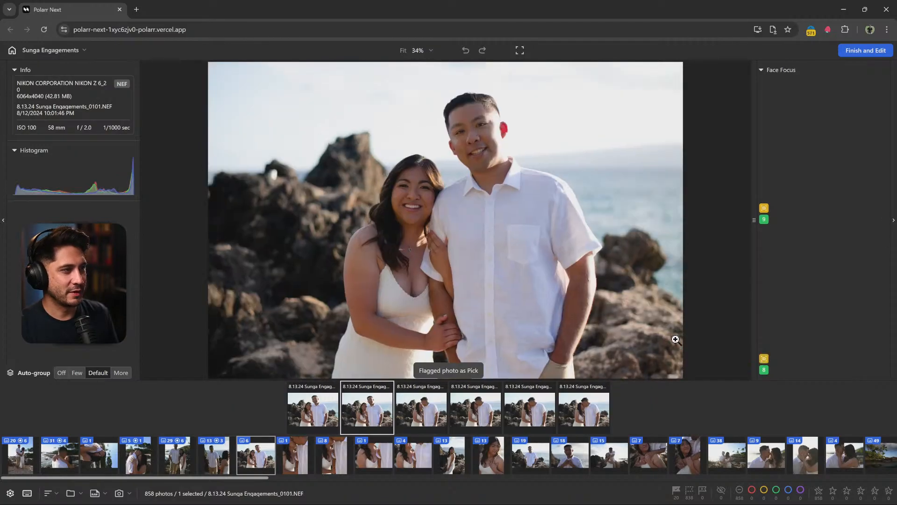
pyautogui.press('Left')
pyautogui.press('Left')
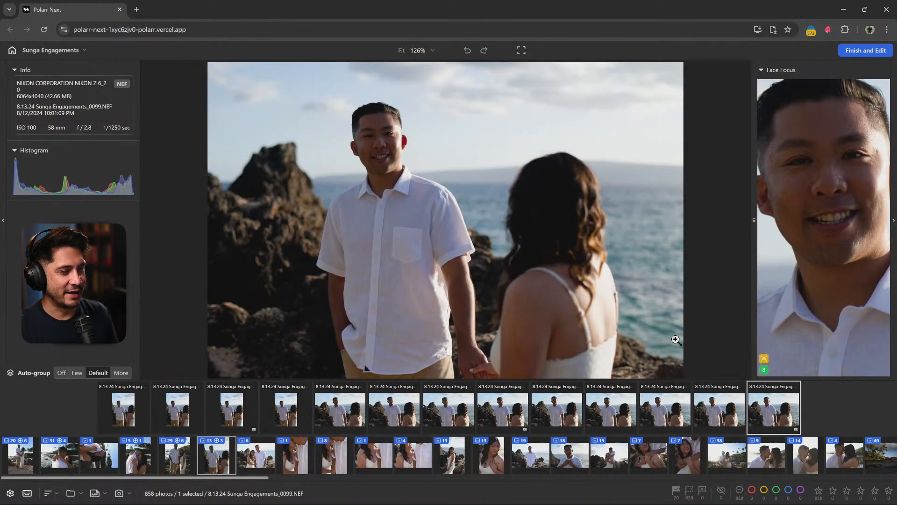
pyautogui.press('Right')
pyautogui.press('Right')
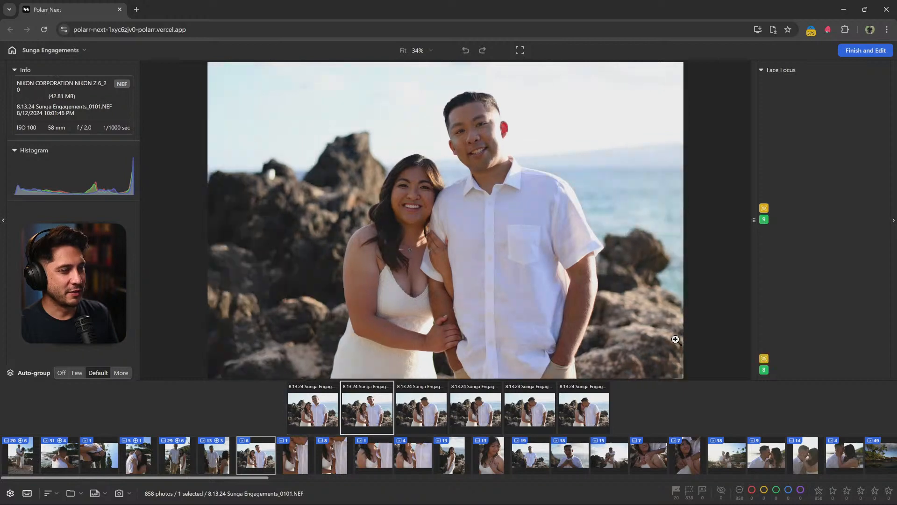
pyautogui.press('Left')
pyautogui.press('p')
pyautogui.press('Right')
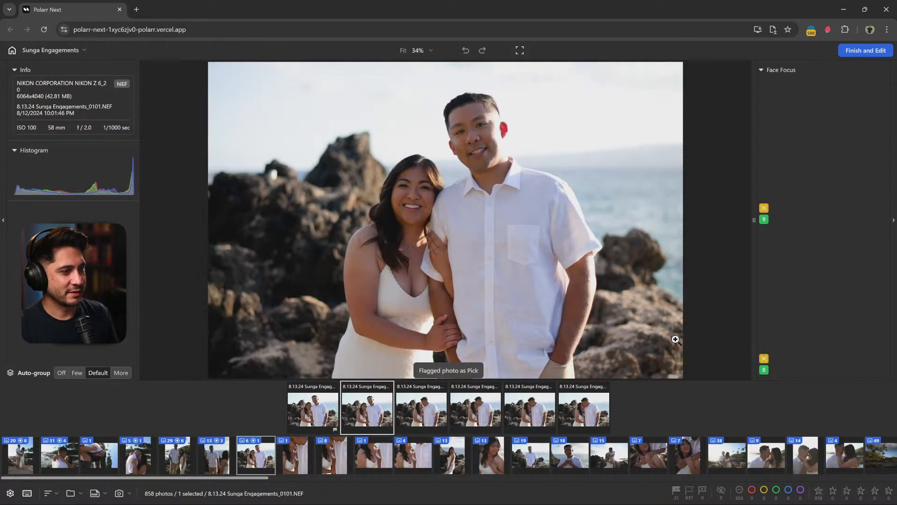
# Flag one more shot of the couple posing together, and flag Sunga Engagements_0107.NEF among the vertical close-ups as a pick
pyautogui.press('Right')
pyautogui.press('Right')
pyautogui.press('Right')
pyautogui.press('Right')
pyautogui.press('p')
pyautogui.press('Right')
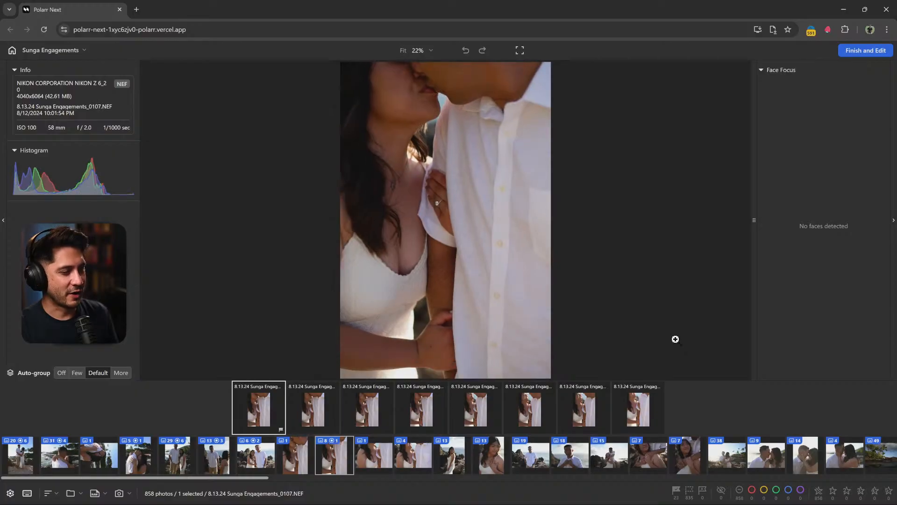
# Step through the vertical close-ups of the couple holding arms and flag Sunga Engagements_0113.NEF as a pick
pyautogui.press('Right')
pyautogui.press('Right')
pyautogui.press('Right')
pyautogui.press('Right')
pyautogui.press('Right')
pyautogui.press('Right')
pyautogui.press('Right')
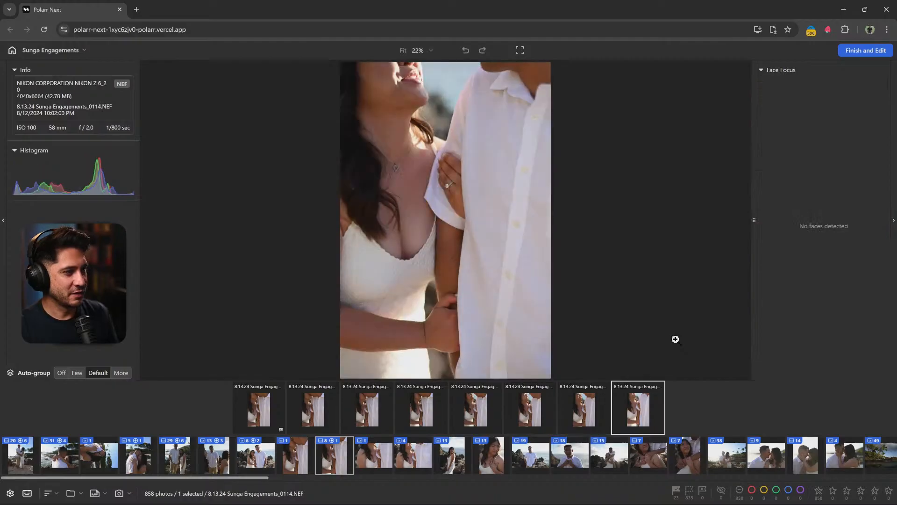
pyautogui.press('Left')
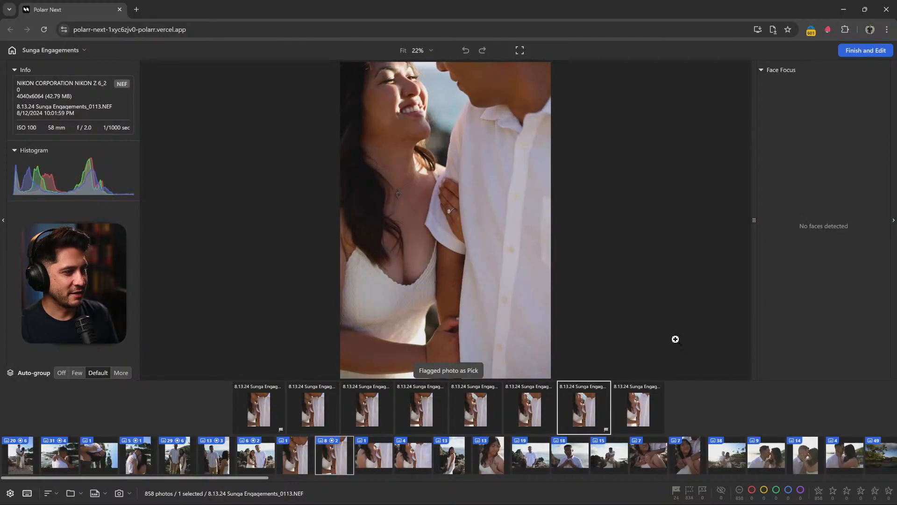
# Compare the horizontal close-ups of the ring hand on the man's arm and flag Sunga Engagements_0118.NEF as a pick
pyautogui.press('Right')
pyautogui.press('Right')
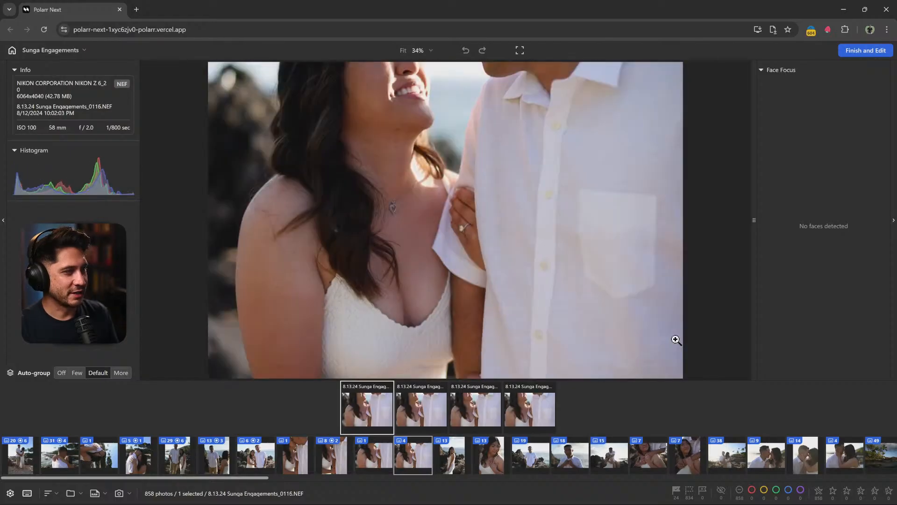
pyautogui.press('Right')
pyautogui.press('Right')
pyautogui.press('Right')
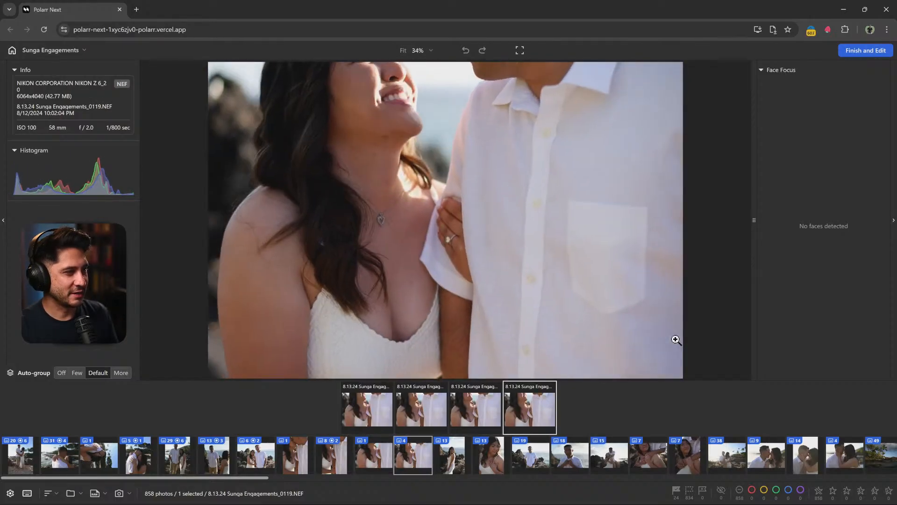
pyautogui.press('Left')
pyautogui.press('Left')
pyautogui.press('Right')
pyautogui.press('Right')
pyautogui.press('Left')
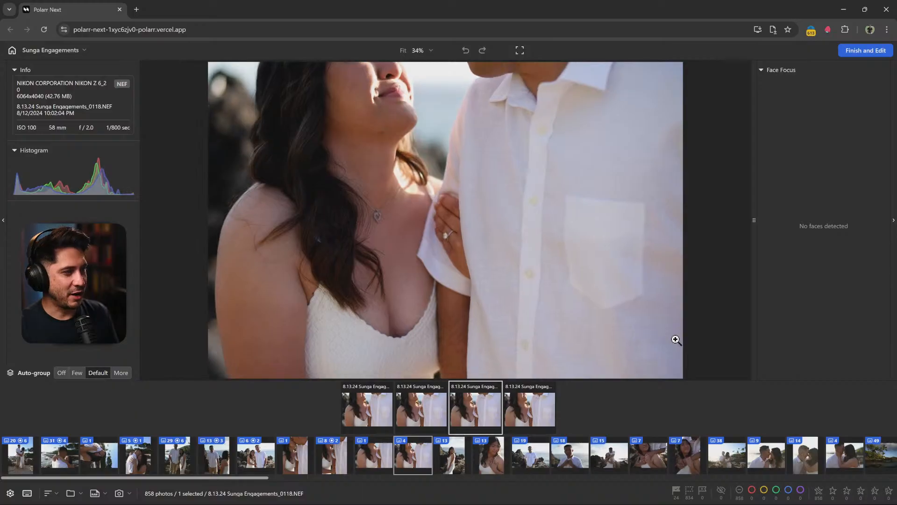
pyautogui.press('p')
# Move into the woman's solo portrait group and compare the vertical shots around Sunga Engagements_0121.NEF and Sunga Engagements_0122.NEF
pyautogui.press('Right')
pyautogui.press('Right')
pyautogui.press('Right')
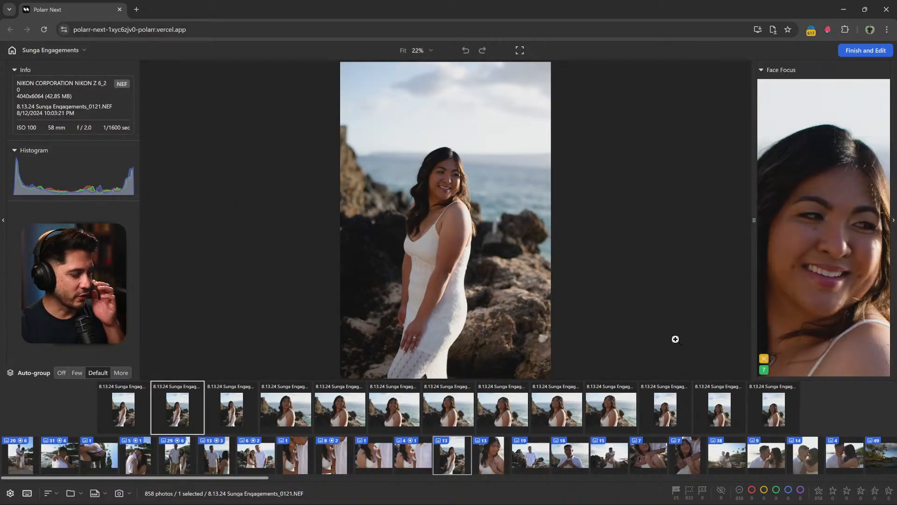
pyautogui.press('Right')
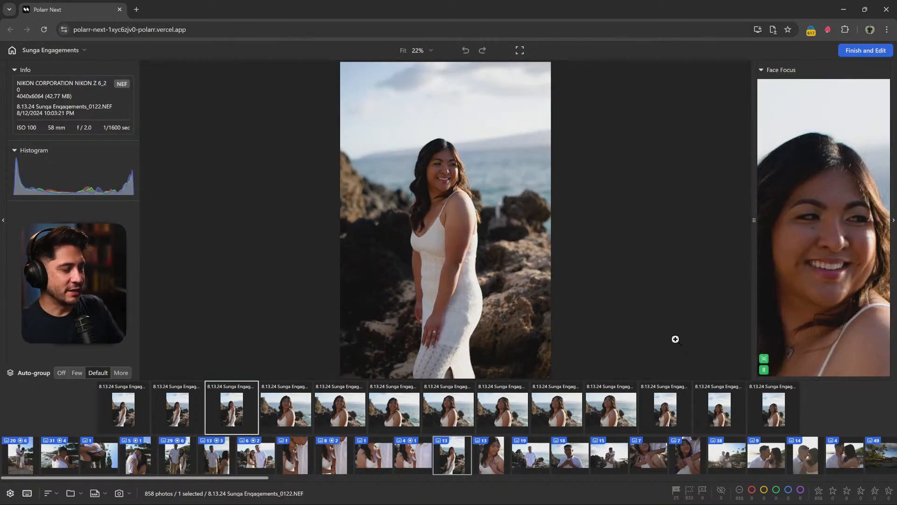
pyautogui.press('Right')
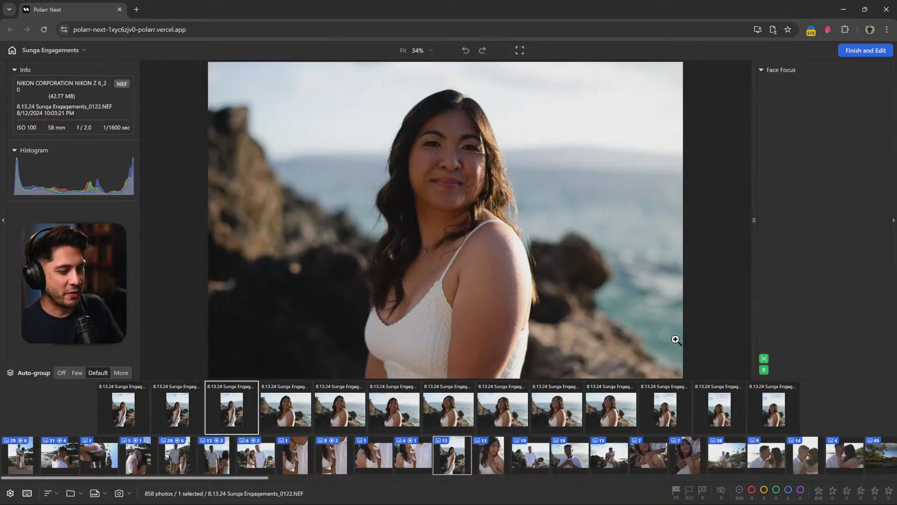
pyautogui.press('Left')
pyautogui.press('Left')
pyautogui.press('Left')
pyautogui.press('Right')
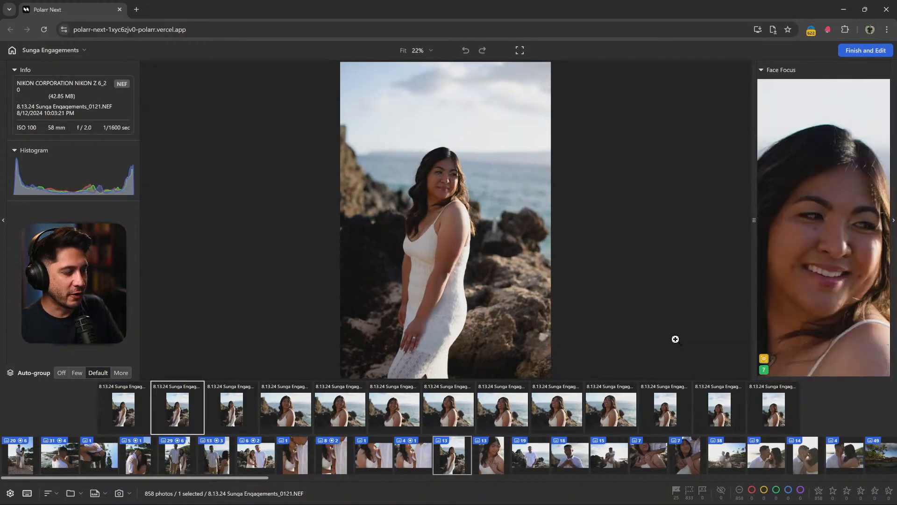
# Move on to the horizontal portraits of the woman and flag Sunga Engagements_0124.NEF as a pick
pyautogui.press('Right')
pyautogui.press('Right')
pyautogui.press('Right')
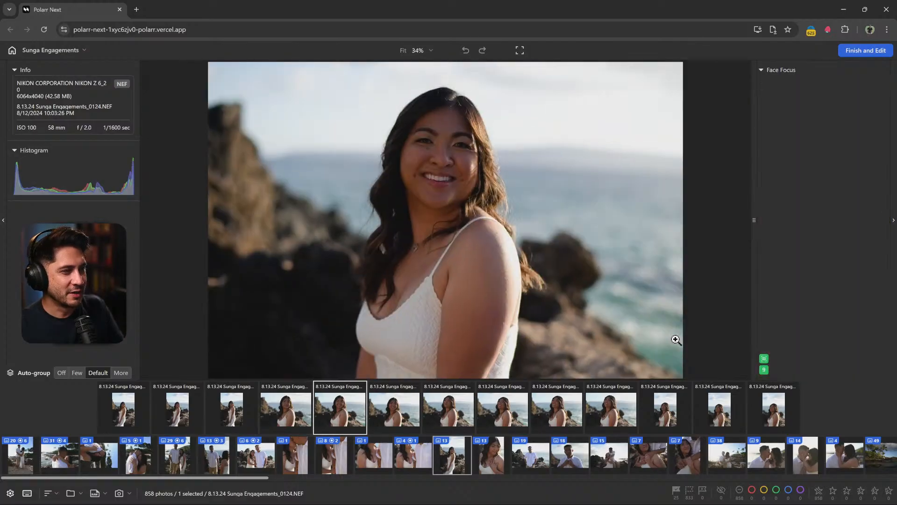
pyautogui.press('p')
# Compare the following horizontal portraits of the woman and flag Sunga Engagements_0127.NEF as a pick
pyautogui.press('Right')
pyautogui.press('Right')
pyautogui.press('Right')
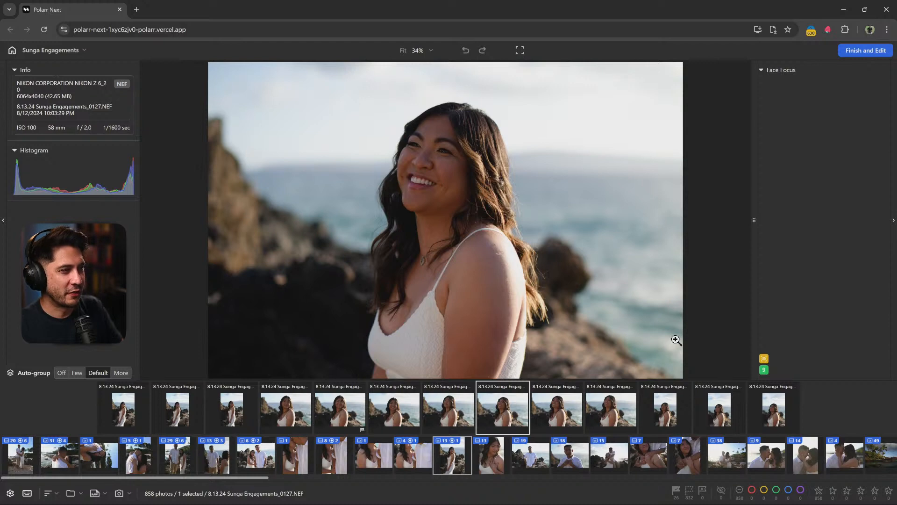
pyautogui.press('Left')
pyautogui.press('Left')
pyautogui.press('Right')
pyautogui.press('Right')
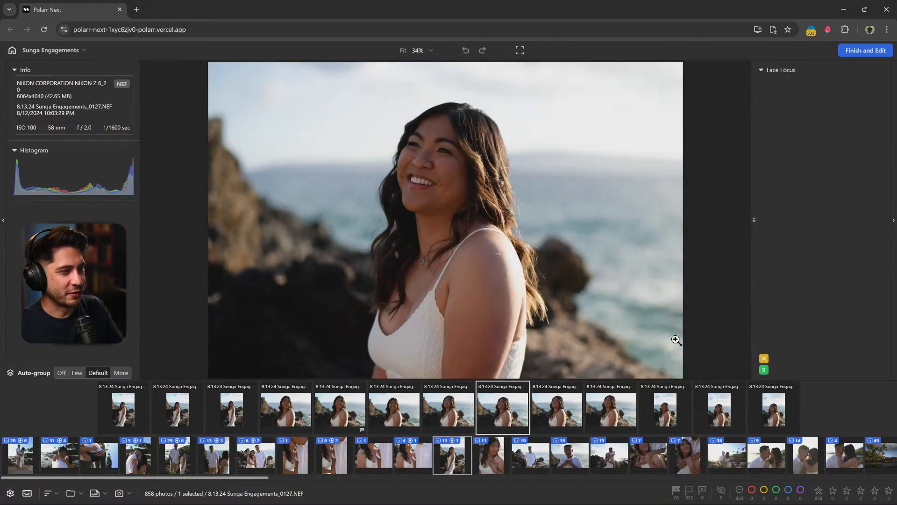
pyautogui.press('p')
# Review the remaining horizontal and vertical solo portraits and continue into the next group at Sunga Engagements_0133.NEF
pyautogui.press('Right')
pyautogui.press('Right')
pyautogui.press('Right')
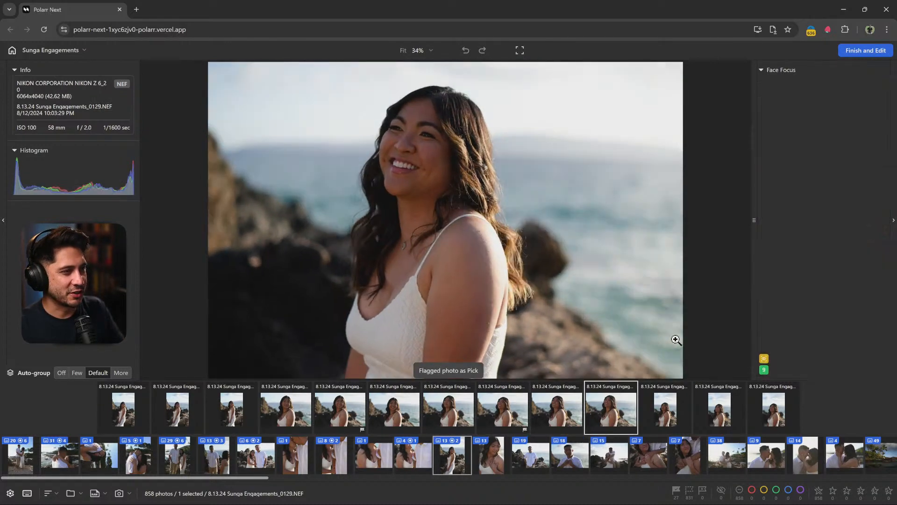
pyautogui.press('Right')
pyautogui.press('Right')
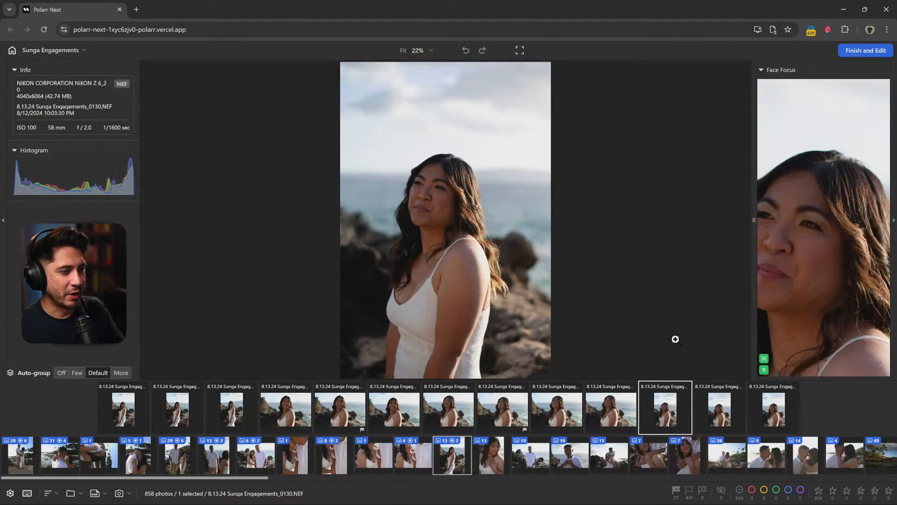
pyautogui.press('Right')
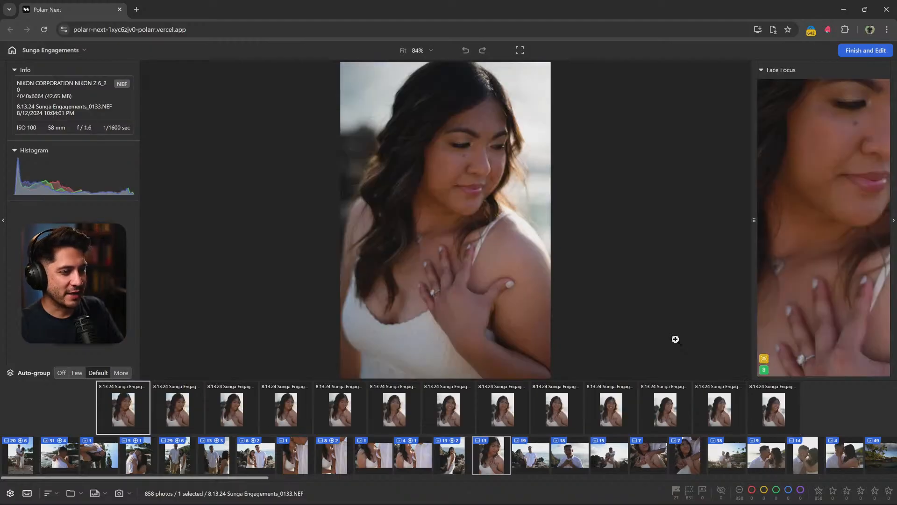
# Step through the vertical portraits with her hand on her chest, flag Sunga Engagements_0137.NEF as a pick, and continue to Sunga Engagements_0139.NEF
pyautogui.press('Right')
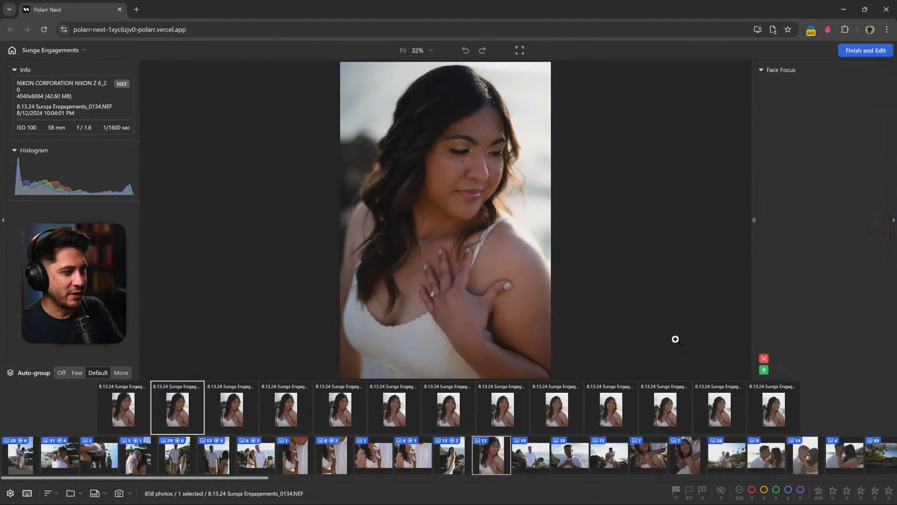
pyautogui.press('Right')
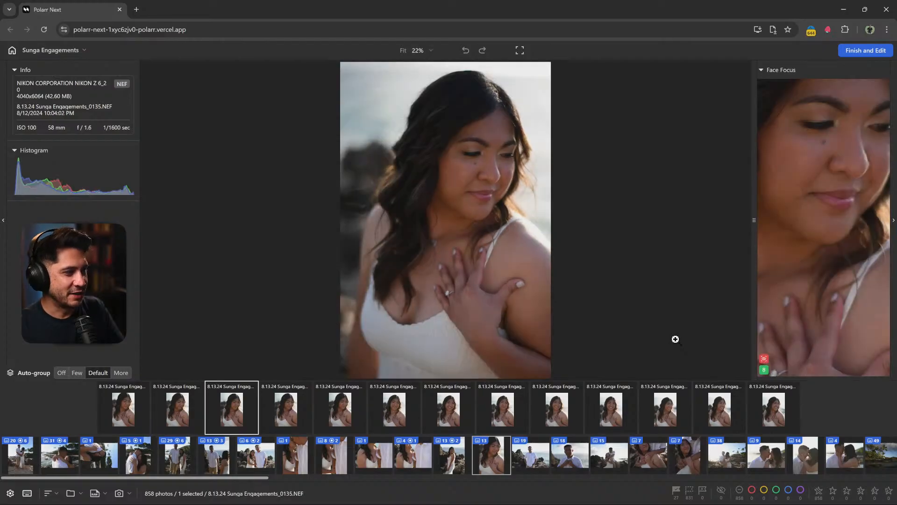
pyautogui.press('Right')
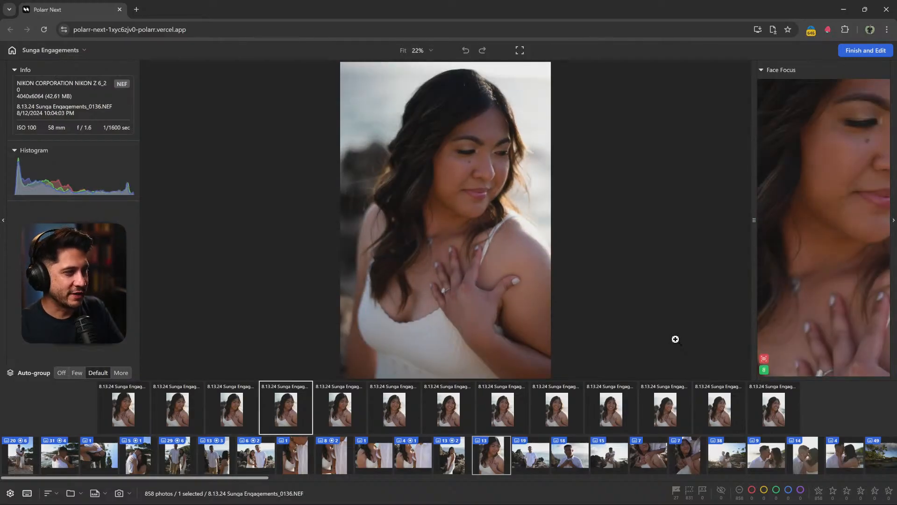
pyautogui.press('Right')
pyautogui.press('p')
pyautogui.press('Right')
pyautogui.press('Right')
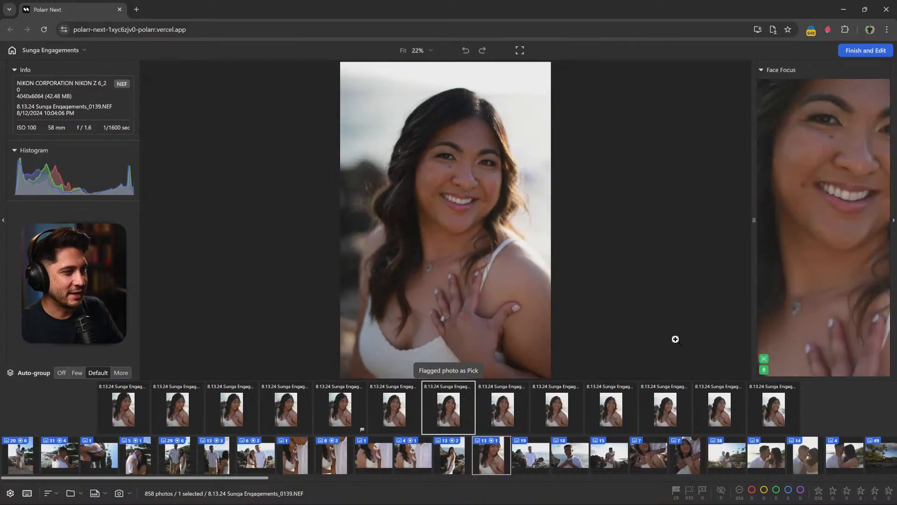
# Compare the neighbouring vertical portrait of the woman and flag Sunga Engagements_0139.NEF as a pick
pyautogui.press('Right')
pyautogui.press('Left')
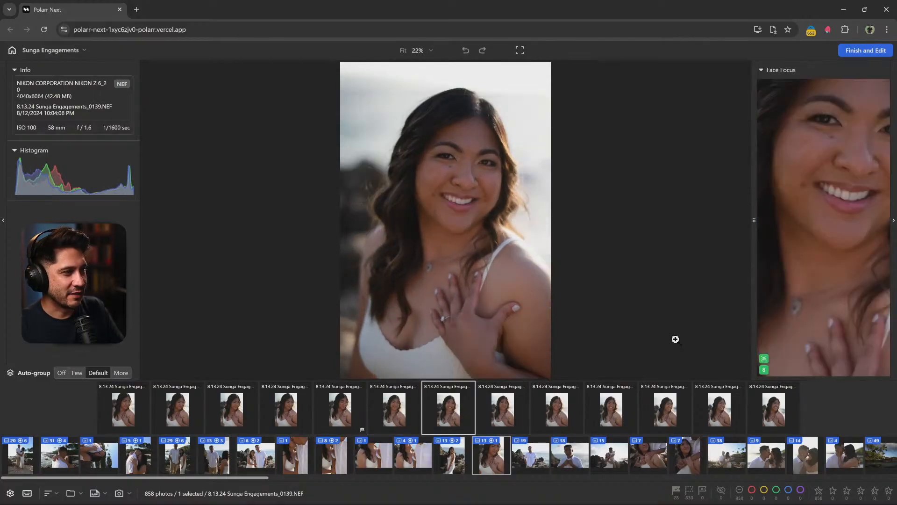
pyautogui.press('p')
# Step through the following portraits of her looking away and flag Sunga Engagements_0144.NEF as a pick
pyautogui.press('Right')
pyautogui.press('Right')
pyautogui.press('Right')
pyautogui.press('Right')
pyautogui.press('Right')
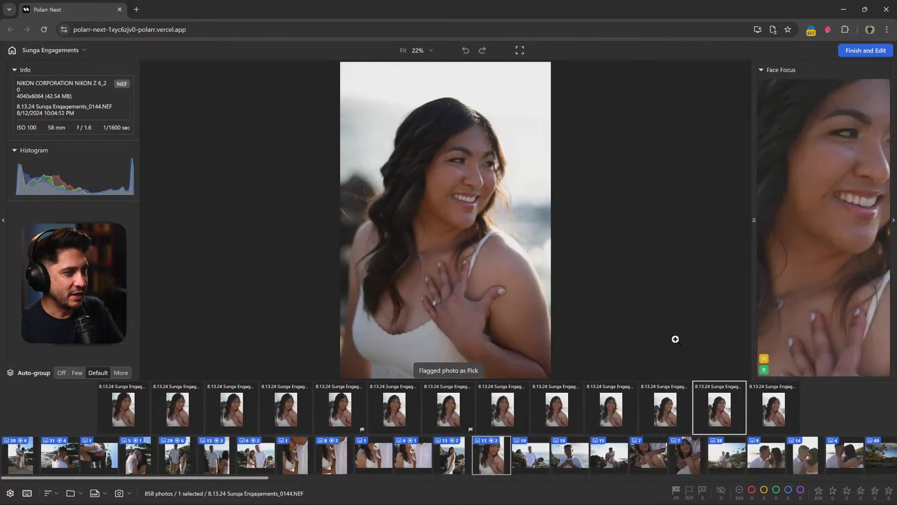
pyautogui.press('Right')
pyautogui.press('Left')
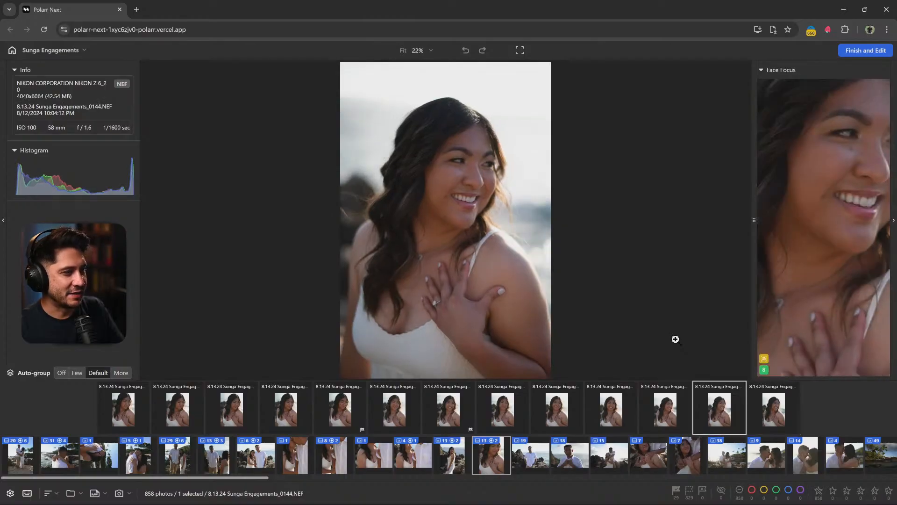
pyautogui.press('p')
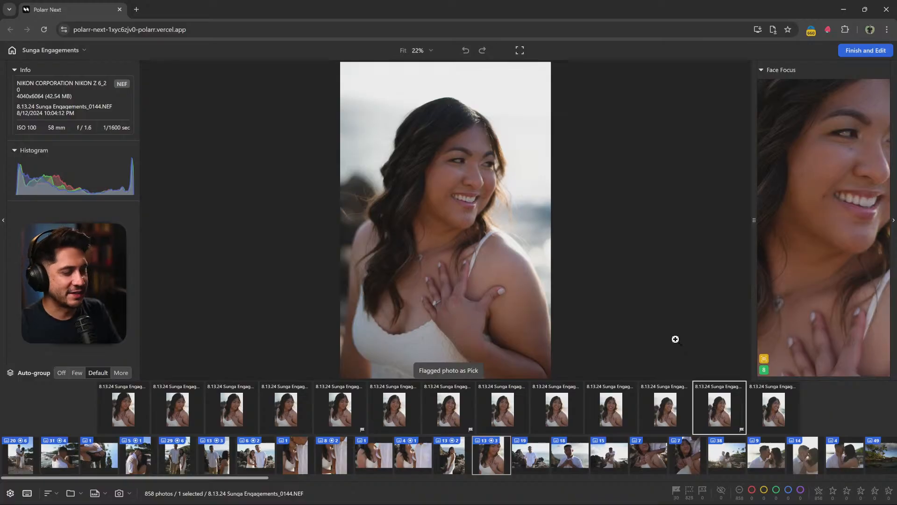
# Move on to the man's solo portraits and flag Sunga Engagements_0147.NEF and Sunga Engagements_0149.NEF as picks
pyautogui.press('Down')
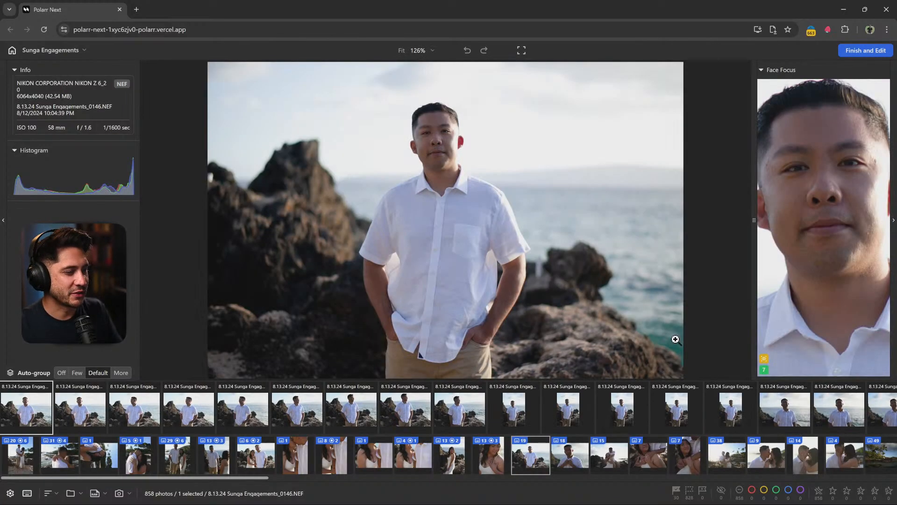
pyautogui.press('Right')
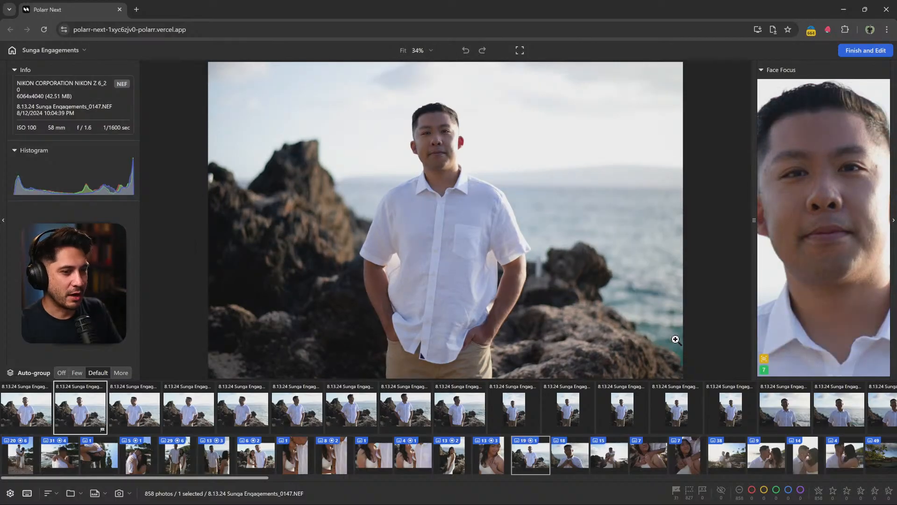
pyautogui.press('Right')
pyautogui.press('Right')
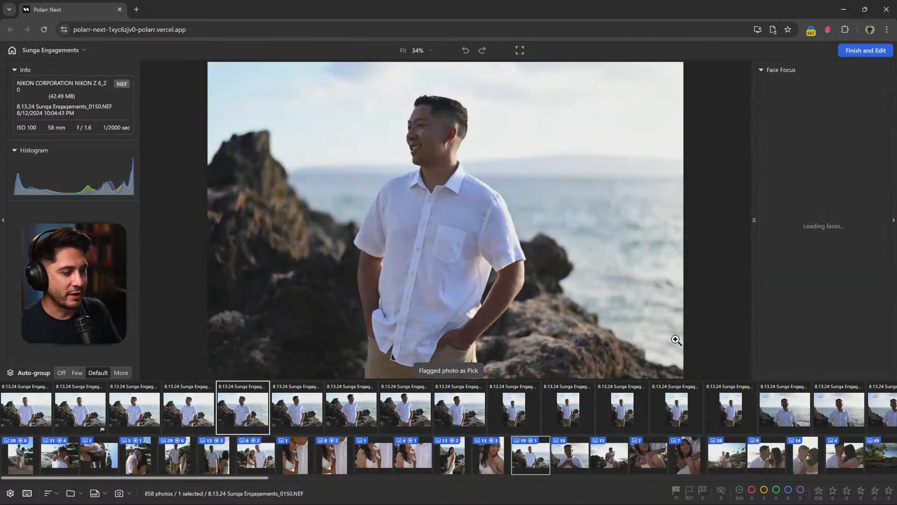
pyautogui.press('p')
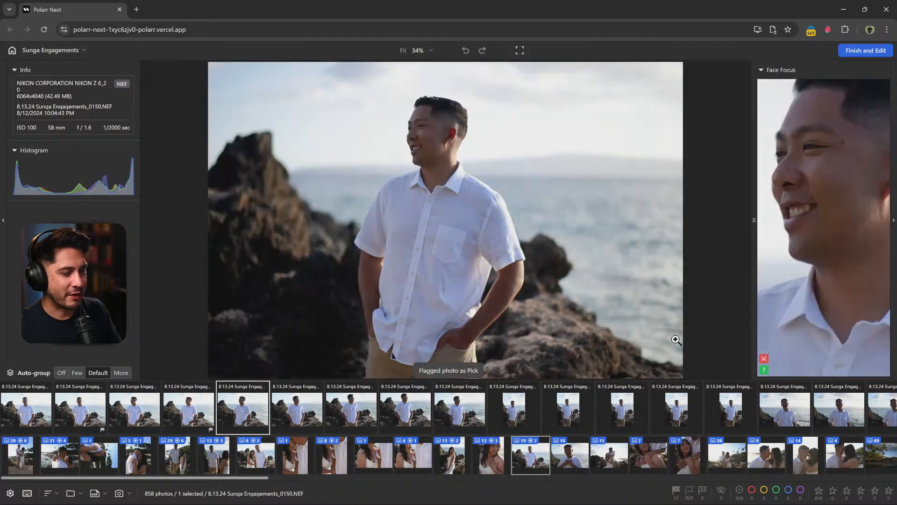
# Check the next horizontal portraits of the man and flag Sunga Engagements_0152.NEF as a pick
pyautogui.press('Right')
pyautogui.press('Right')
pyautogui.press('Right')
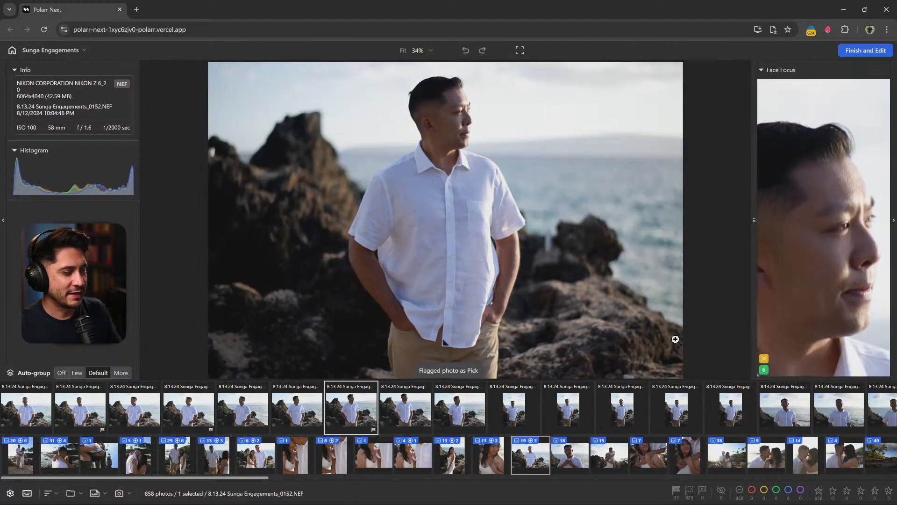
# Review the man's vertical portraits and flag Sunga Engagements_0159.NEF as a pick
pyautogui.press('Right')
pyautogui.press('Right')
pyautogui.press('Right')
pyautogui.press('Right')
pyautogui.press('Right')
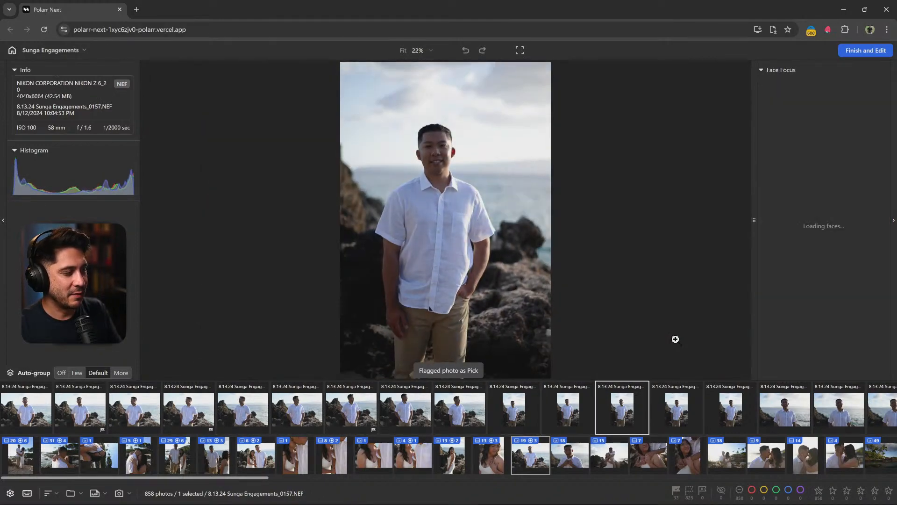
pyautogui.press('Right')
pyautogui.press('Right')
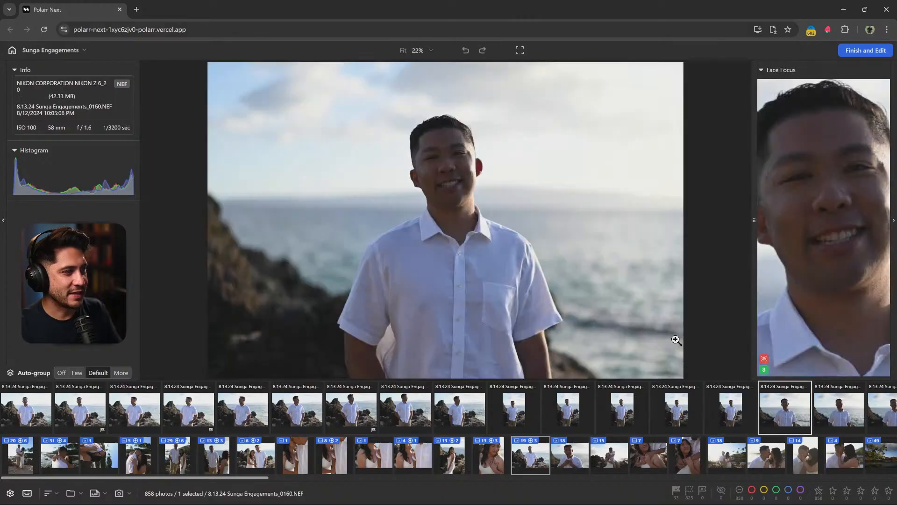
pyautogui.press('Left')
# Compare the closer horizontal portraits of the man smiling and flag Sunga Engagements_0162.NEF as a pick
pyautogui.press('Right')
pyautogui.press('Right')
pyautogui.press('Right')
pyautogui.press('Right')
pyautogui.press('Right')
pyautogui.press('Right')
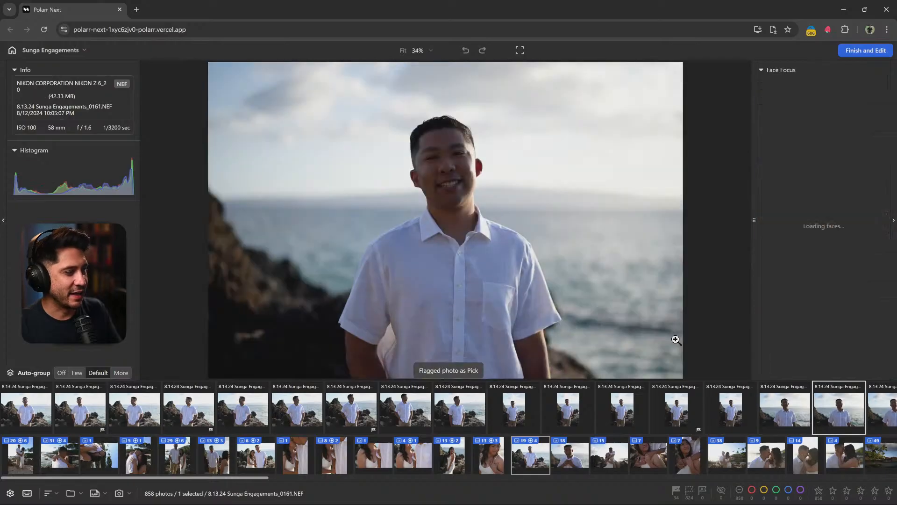
pyautogui.press('Left')
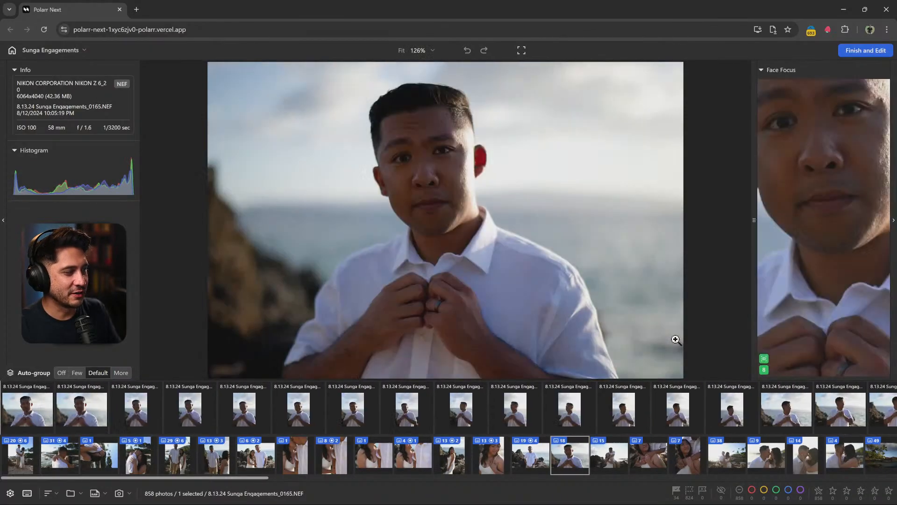
pyautogui.press('Left')
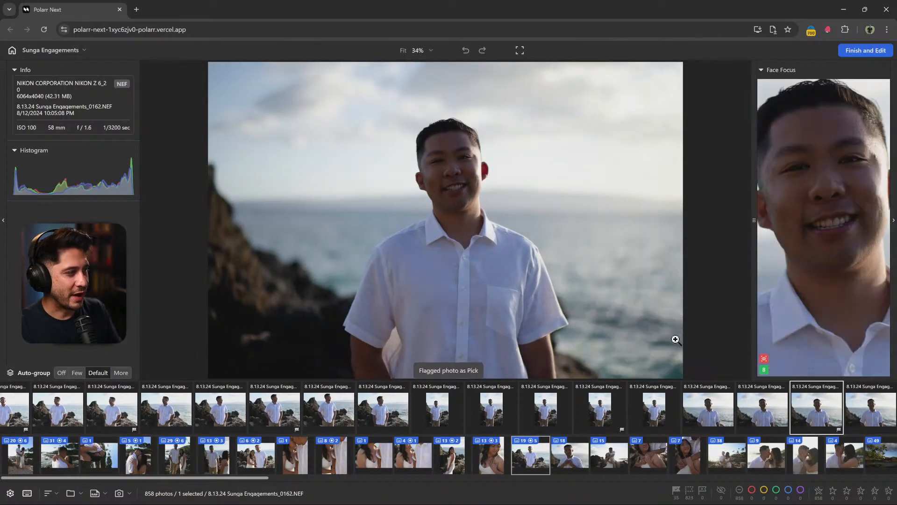
# Continue to the group of him holding his collar and flag Sunga Engagements_0165.NEF as a pick
pyautogui.press('Right')
pyautogui.press('Right')
pyautogui.press('Right')
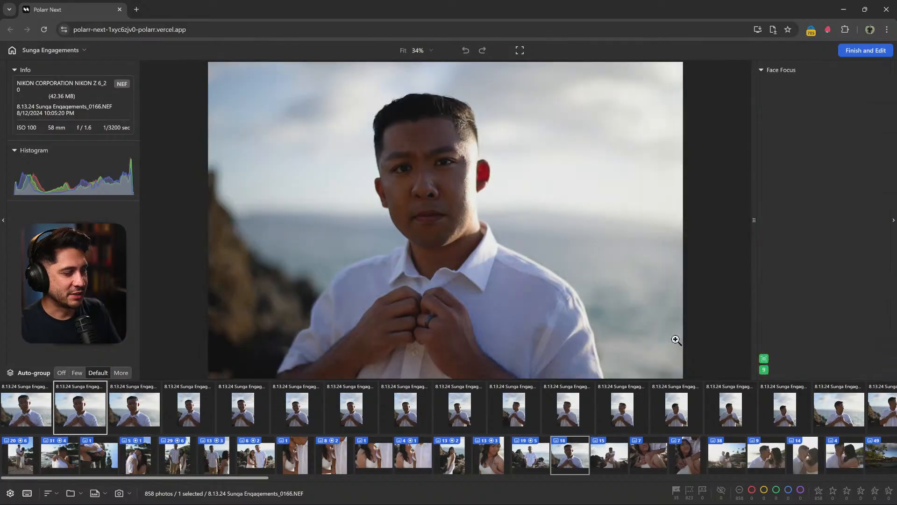
pyautogui.press('Right')
pyautogui.press('Right')
# Step through the vertical collar-holding portraits and flag Sunga Engagements_0171.NEF as a pick
pyautogui.press('Right')
pyautogui.press('Right')
pyautogui.press('Right')
pyautogui.press('Right')
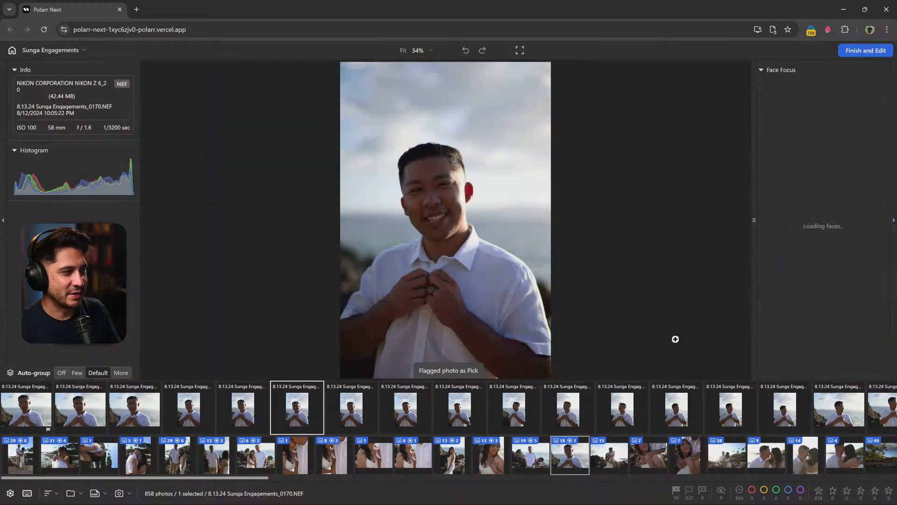
pyautogui.press('p')
# Compare the vertical portraits of the man looking aside and flag Sunga Engagements_0174.NEF as a pick
pyautogui.press('Right')
pyautogui.press('Right')
pyautogui.press('Right')
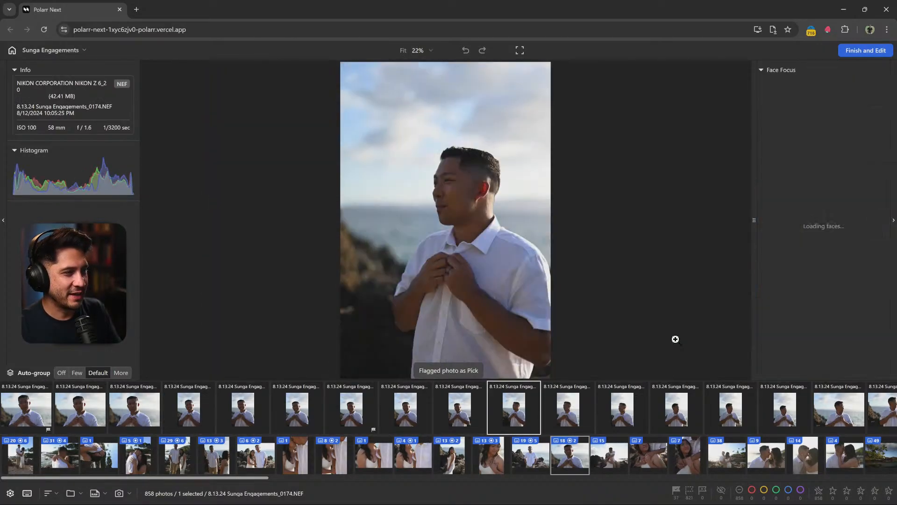
pyautogui.press('Right')
pyautogui.press('Left')
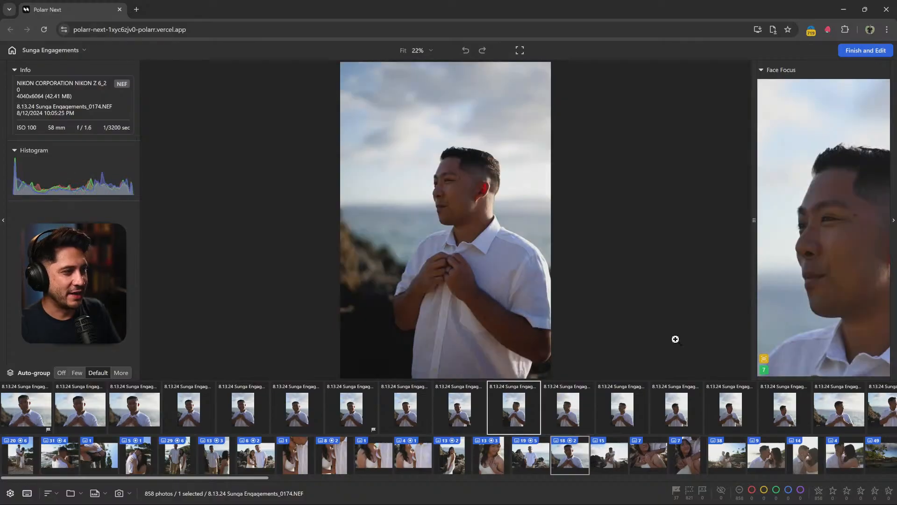
pyautogui.press('p')
# Review the remaining vertical portraits of the man and flag Sunga Engagements_0178.NEF as a pick
pyautogui.press('Right')
pyautogui.press('Right')
pyautogui.press('Right')
pyautogui.press('Right')
pyautogui.press('Right')
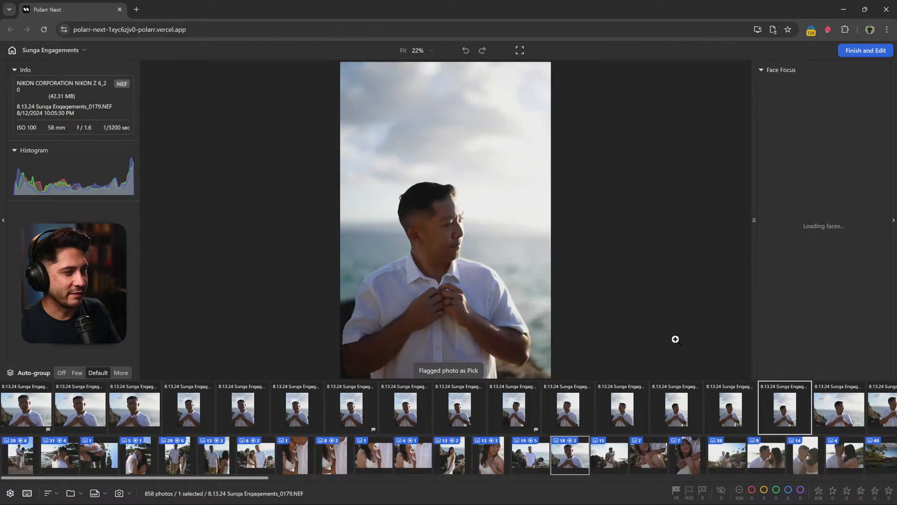
pyautogui.press('Left')
pyautogui.press('p')
# Pass the last horizontal portraits of the man and flag Sunga Engagements_0183.NEF of the couple on the rocks as a pick
pyautogui.press('Right')
pyautogui.press('Right')
pyautogui.press('Right')
pyautogui.press('Right')
pyautogui.press('Right')
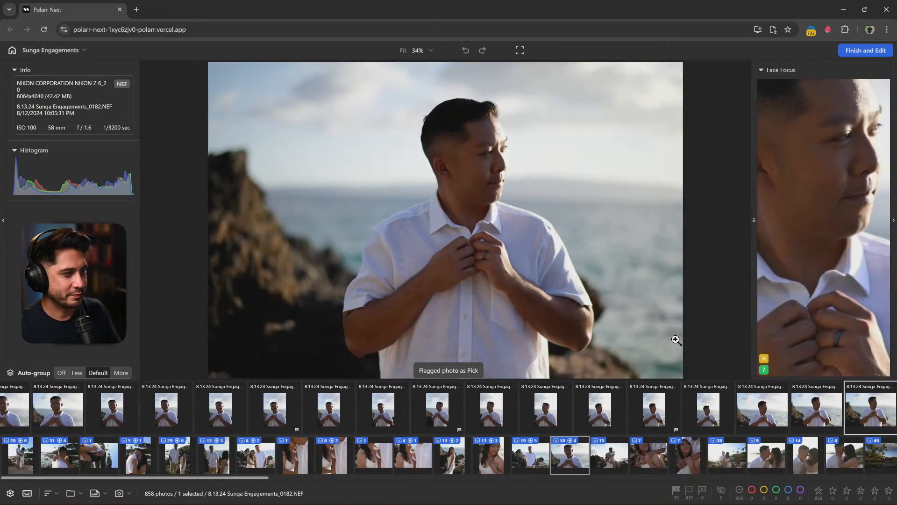
pyautogui.press('p')
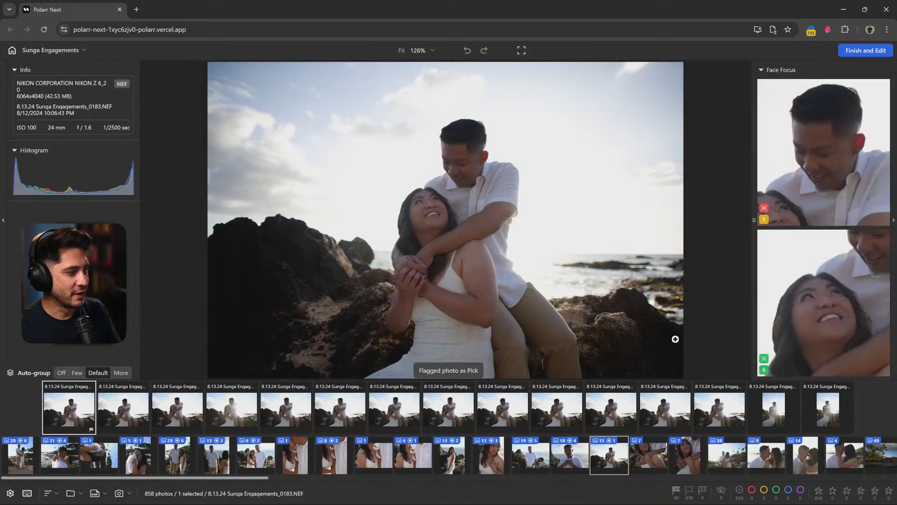
# Step through the horizontal shots of the couple embracing on the rocks and flag Sunga Engagements_0192.NEF as a pick
pyautogui.press('Right')
pyautogui.press('Right')
pyautogui.press('Right')
pyautogui.press('Right')
pyautogui.press('Right')
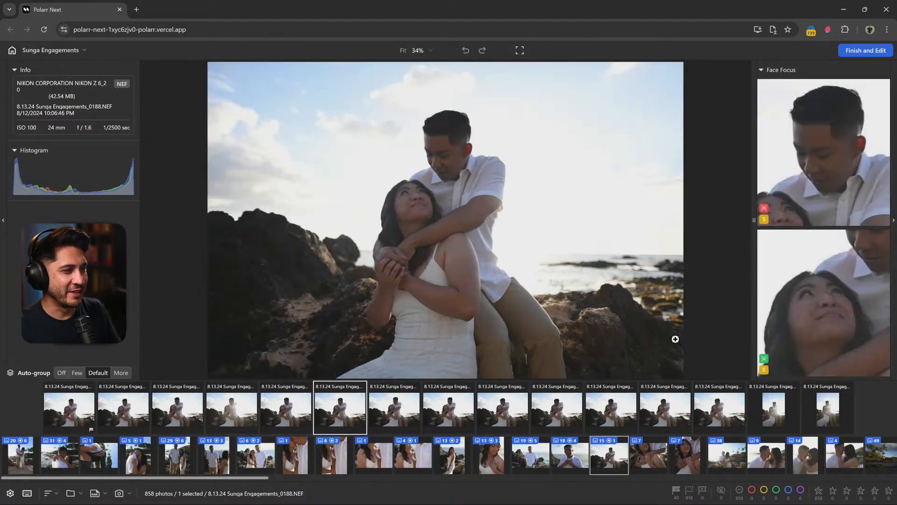
pyautogui.press('Right')
pyautogui.press('Right')
pyautogui.press('Right')
pyautogui.press('Right')
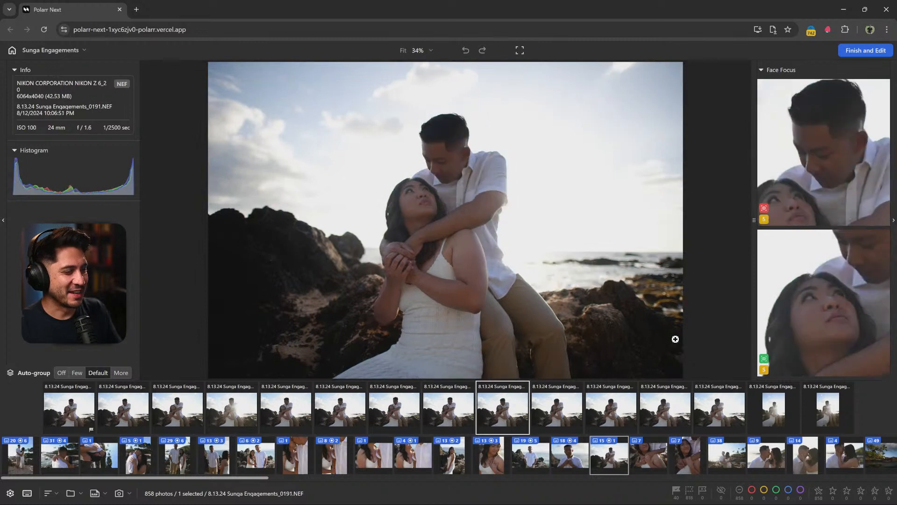
pyautogui.press('p')
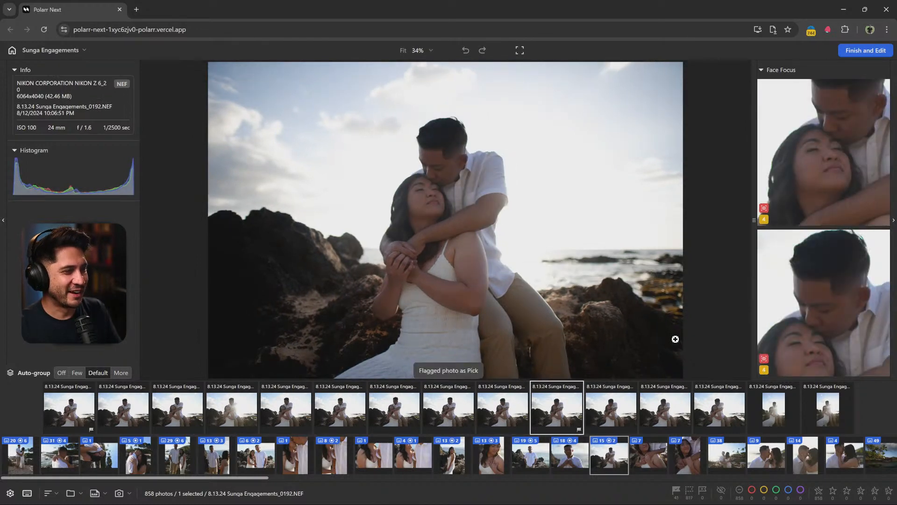
# Review the rest of the rock embrace group and flag the vertical Sunga Engagements_0196.NEF as a pick
pyautogui.press('Right')
pyautogui.press('Right')
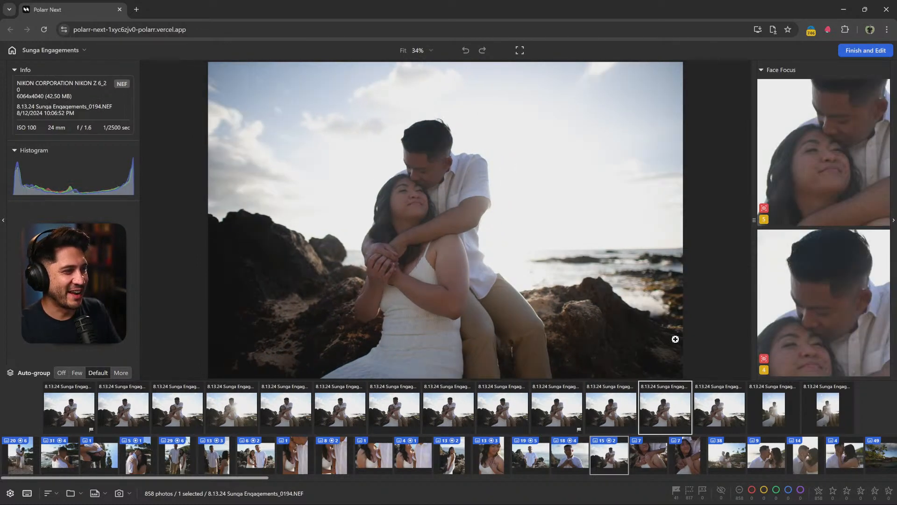
pyautogui.press('Right')
pyautogui.press('Right')
pyautogui.press('Right')
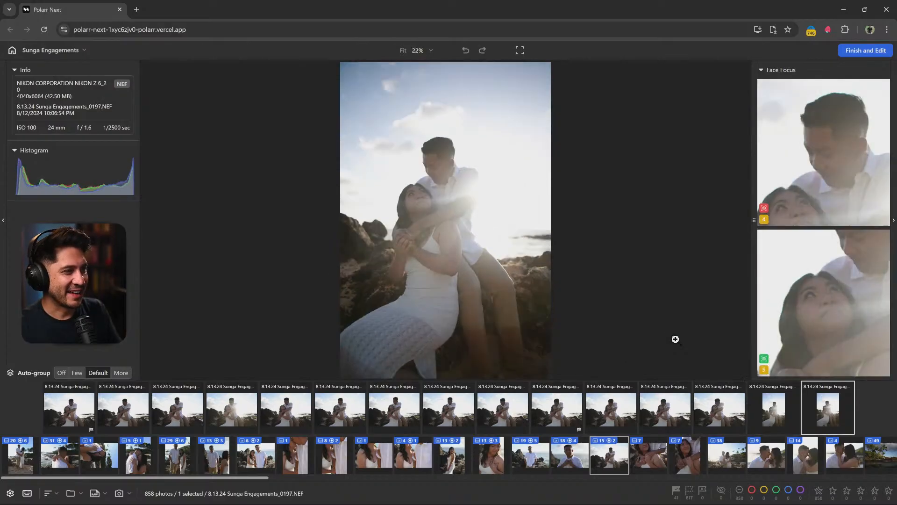
pyautogui.press('Left')
pyautogui.press('p')
# Move on to the engagement ring close-ups and flag Sunga Engagements_0199.NEF as a pick
pyautogui.press('Right')
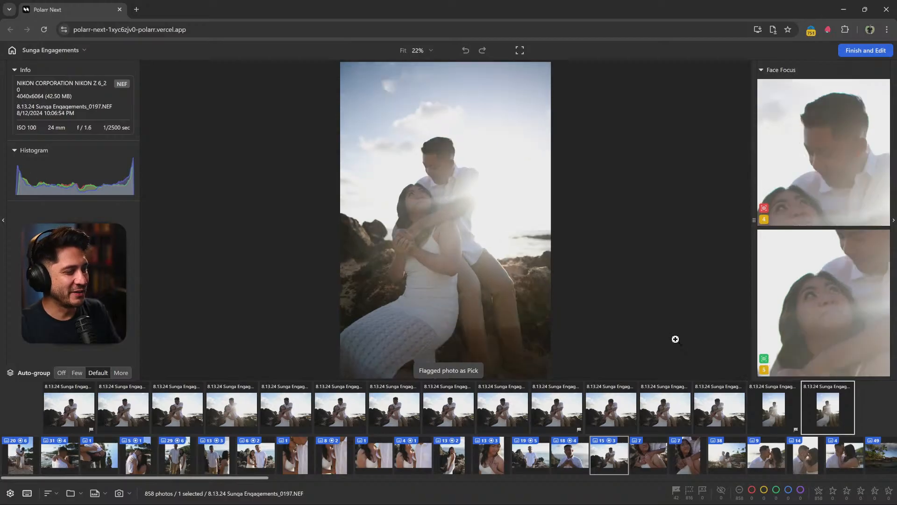
pyautogui.press('Right')
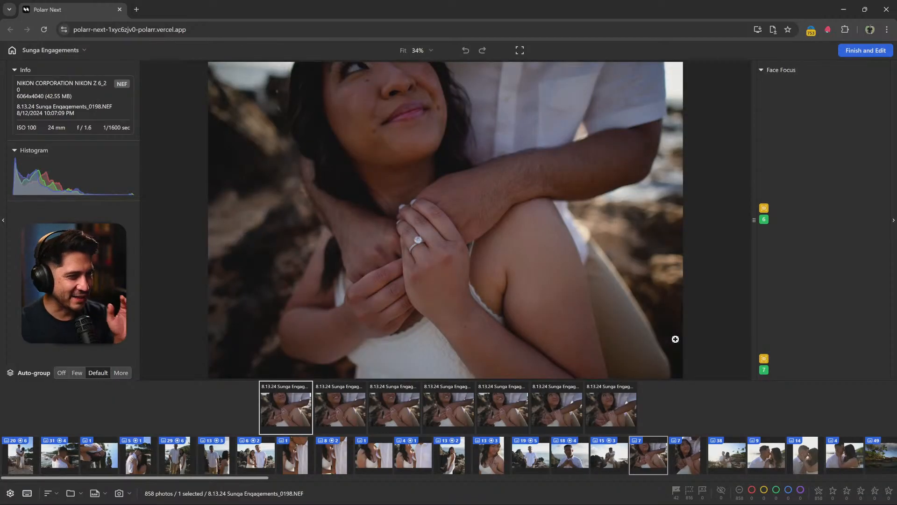
pyautogui.press('Right')
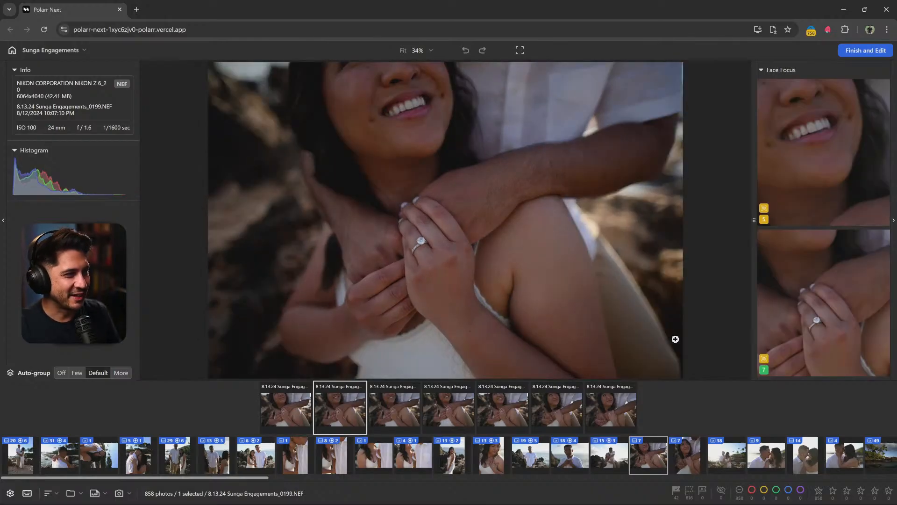
pyautogui.press('p')
# Compare the following ring close-ups and flag Sunga Engagements_0202.NEF as a pick
pyautogui.press('Right')
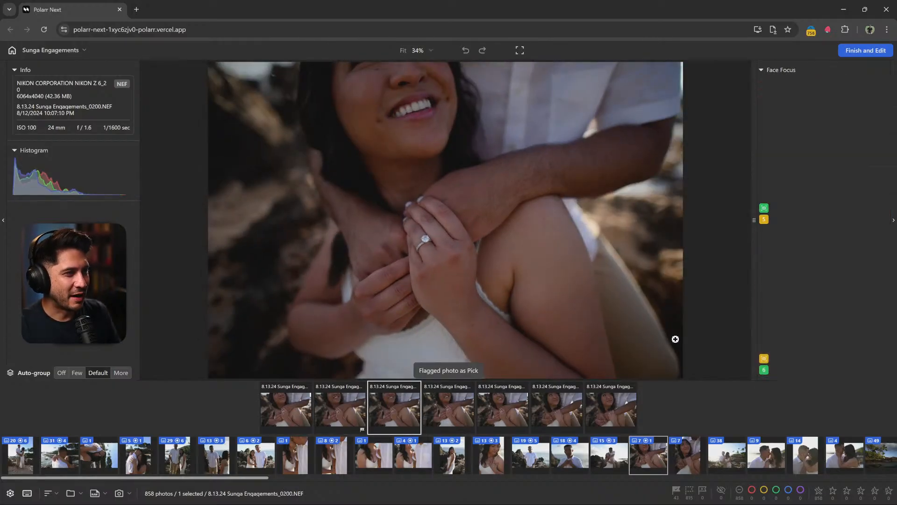
pyautogui.press('Right')
pyautogui.press('Right')
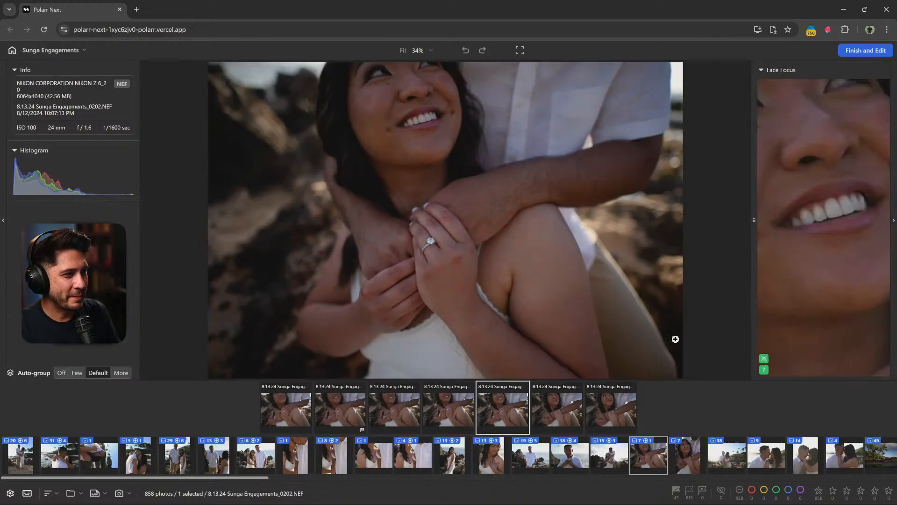
pyautogui.press('p')
# Flag Sunga Engagements_0203.NEF as a pick and continue to the vertical ring portraits starting at Sunga Engagements_0205.NEF
pyautogui.press('Right')
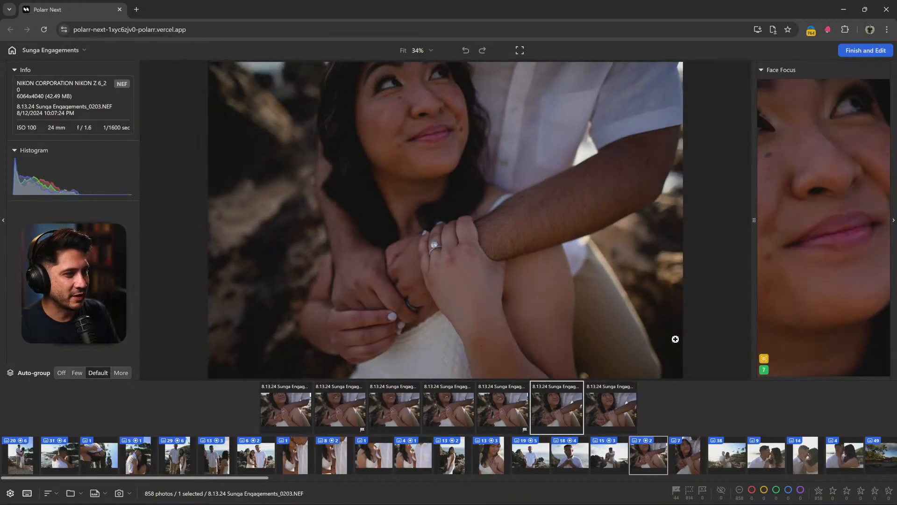
pyautogui.press('p')
pyautogui.press('Down')
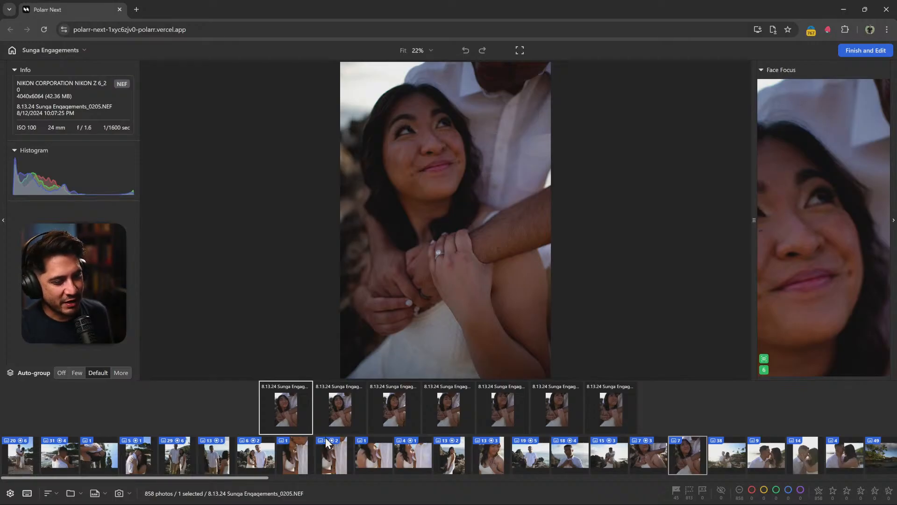
# Return to the earlier eight-photo group of the couple kissing, starting at Sunga Engagements_0107.NEF
pyautogui.moveTo(310, 423)
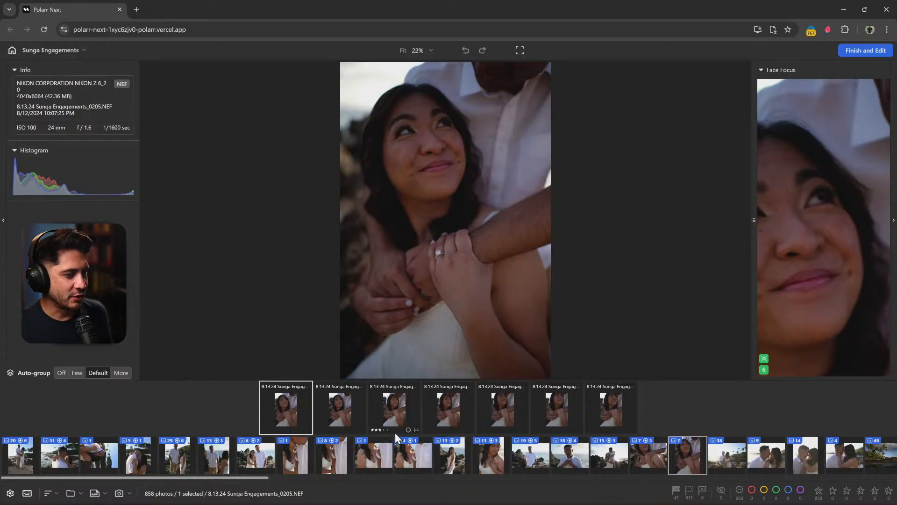
pyautogui.click(333, 453)
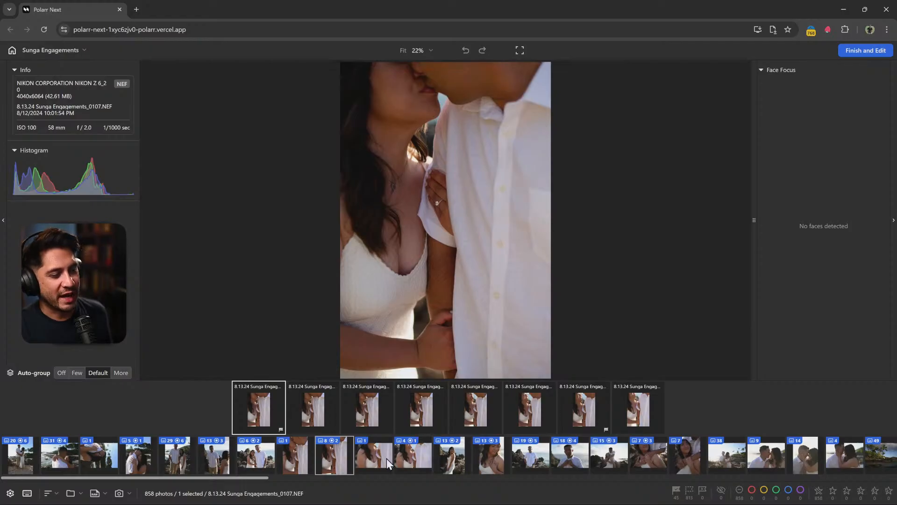
# Go through the reviewed groups back to the seven vertical ring portraits and flag Sunga Engagements_0205.NEF as a pick
pyautogui.click(371, 463)
pyautogui.click(419, 453)
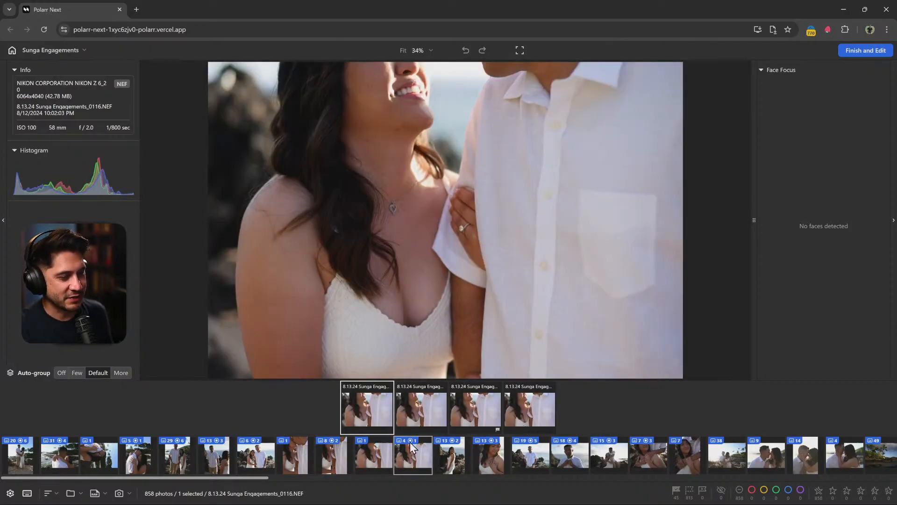
pyautogui.click(560, 458)
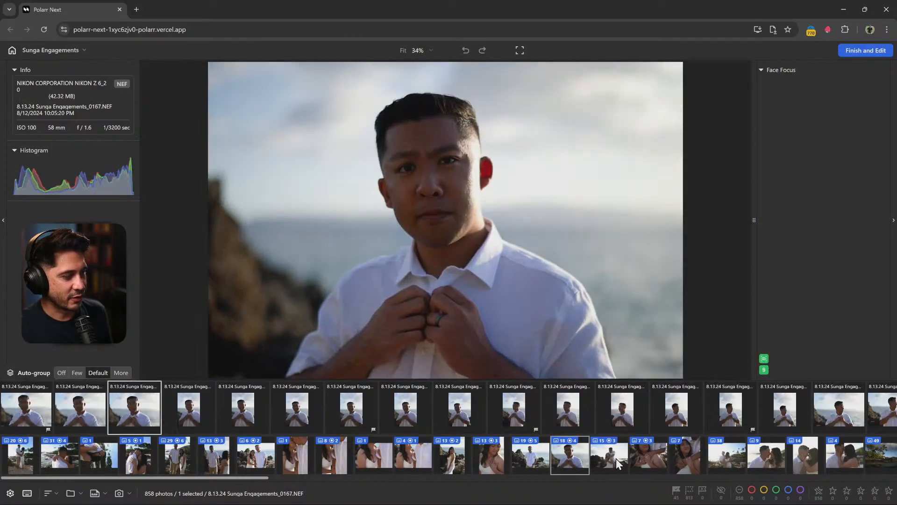
pyautogui.click(616, 458)
pyautogui.click(694, 453)
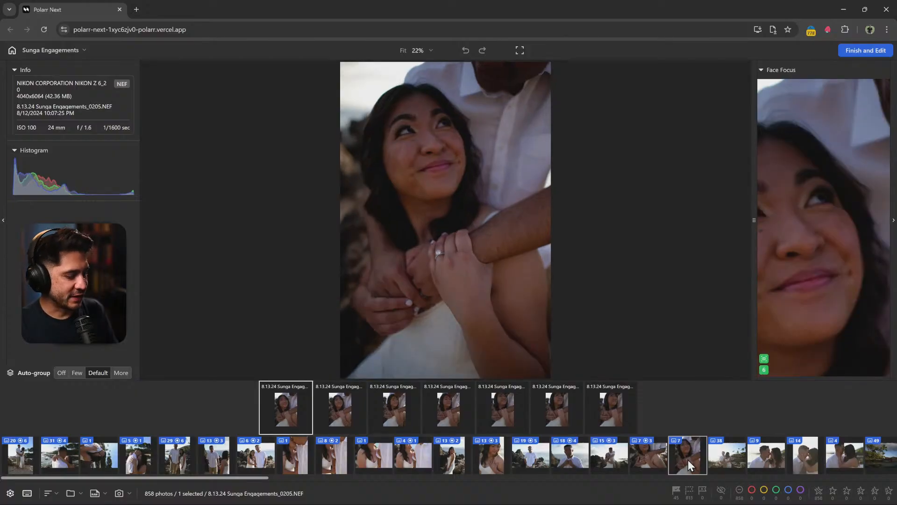
pyautogui.press('p')
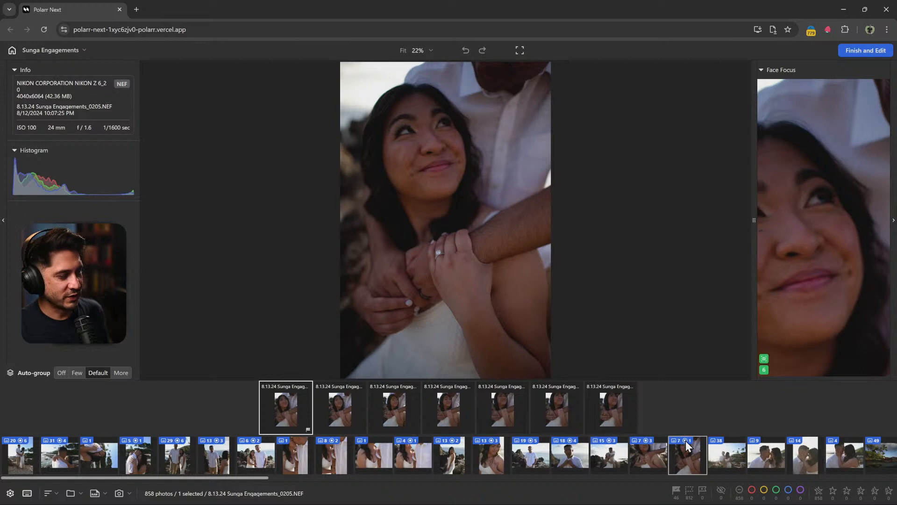
# Give Sunga Engagements_0206.NEF a green color label and rate Sunga Engagements_0207.NEF five stars
pyautogui.press('Right')
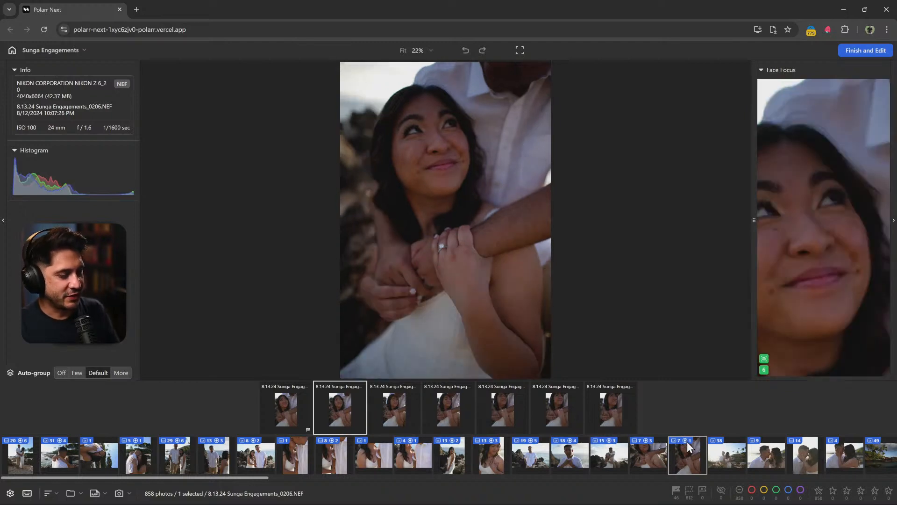
pyautogui.press('8')
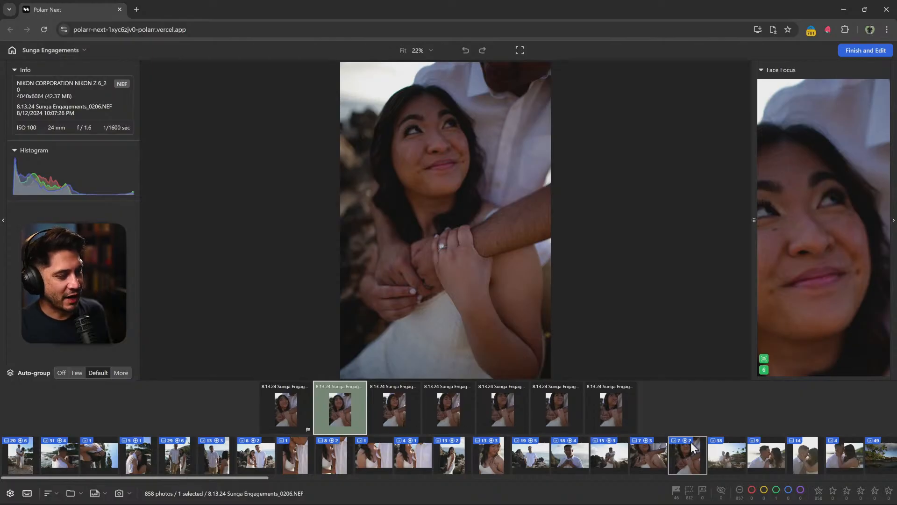
pyautogui.click(386, 414)
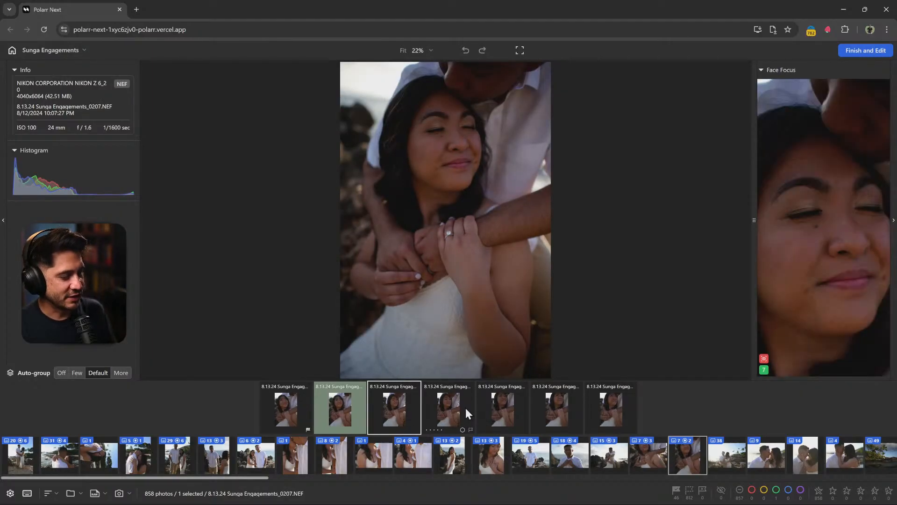
pyautogui.press('5')
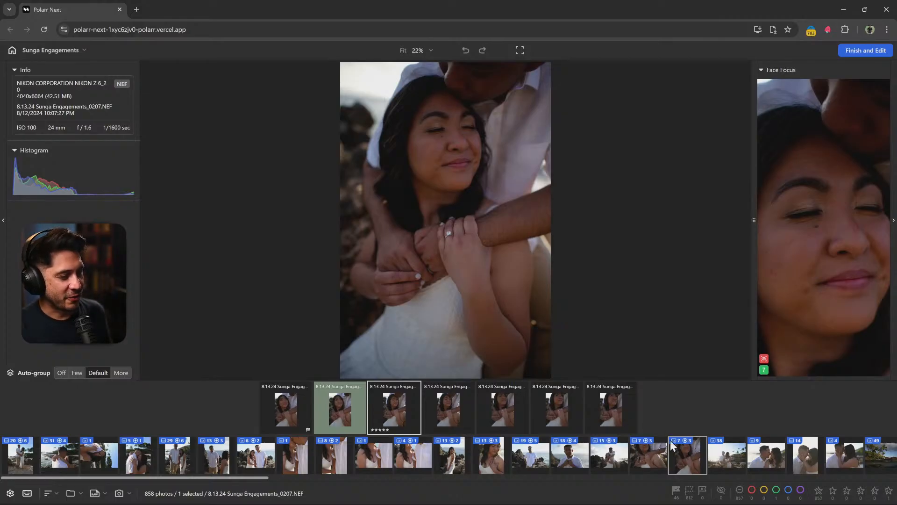
# Clear the star rating on Sunga Engagements_0207.NEF and remove the color label from Sunga Engagements_0206.NEF
pyautogui.press('0')
pyautogui.press('Left')
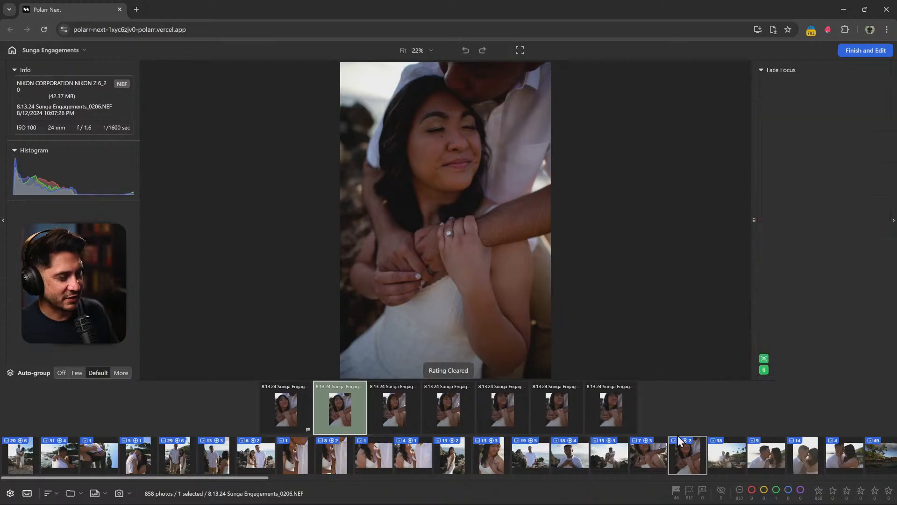
pyautogui.press('8')
pyautogui.press('Left')
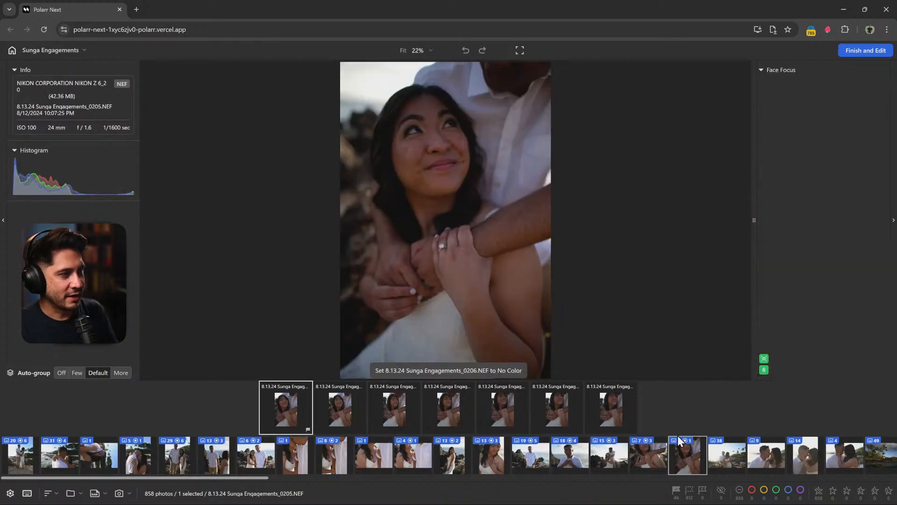
# Compare the remaining vertical ring portraits and flag Sunga Engagements_0208.NEF as a pick
pyautogui.press('Right')
pyautogui.press('Right')
pyautogui.press('Right')
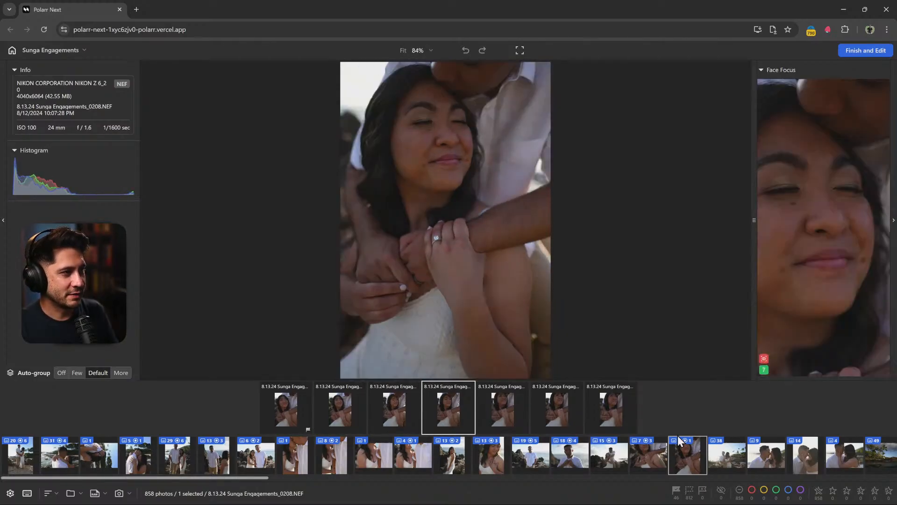
pyautogui.press('Right')
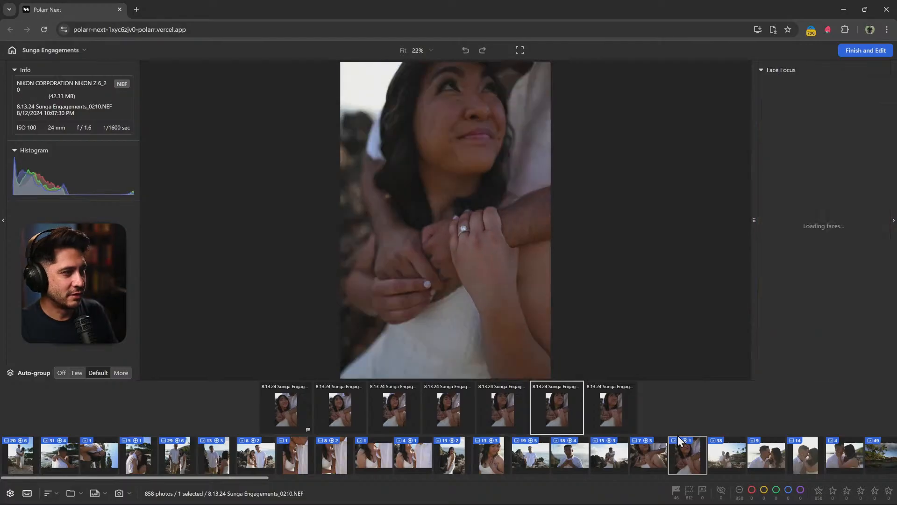
pyautogui.press('Left')
pyautogui.press('p')
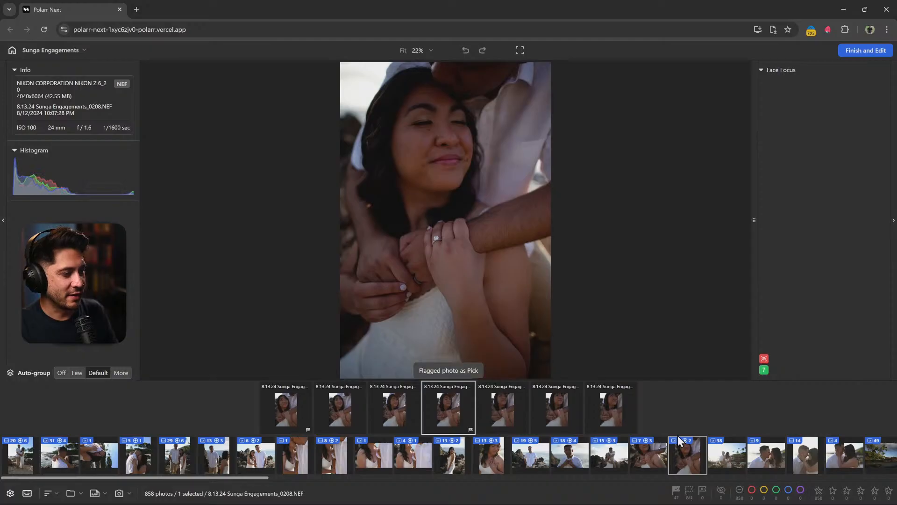
# Move on to the group of the couple seated on the rocks, compare its first two shots and flag Sunga Engagements_0213.NEF as a pick
pyautogui.press('Right')
pyautogui.press('Right')
pyautogui.press('Right')
pyautogui.press('Right')
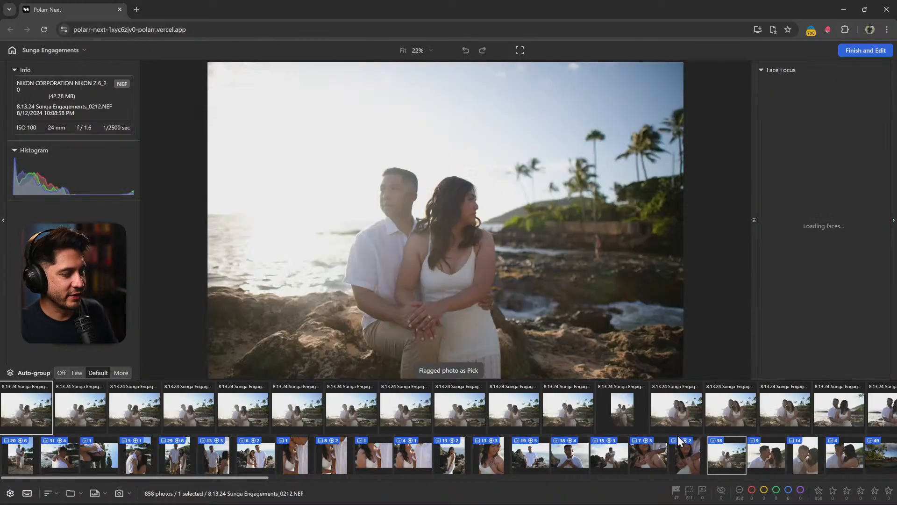
pyautogui.press('Right')
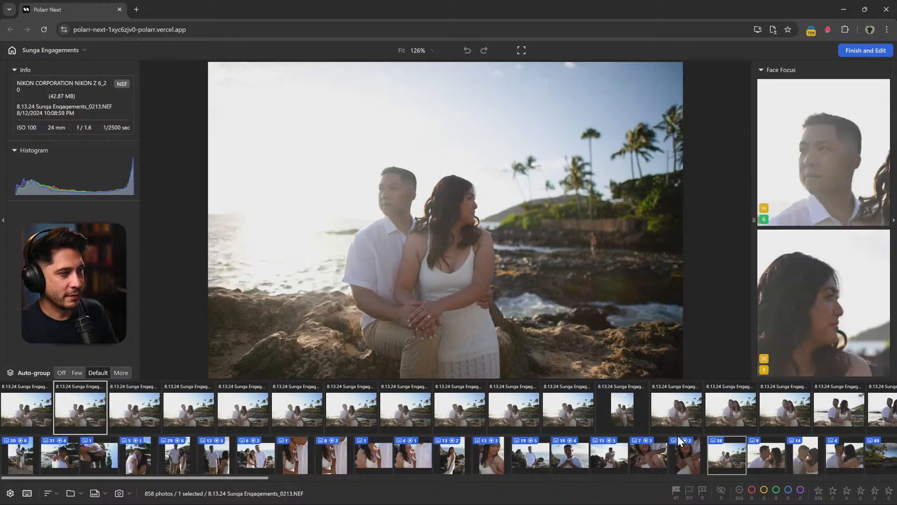
pyautogui.press('Left')
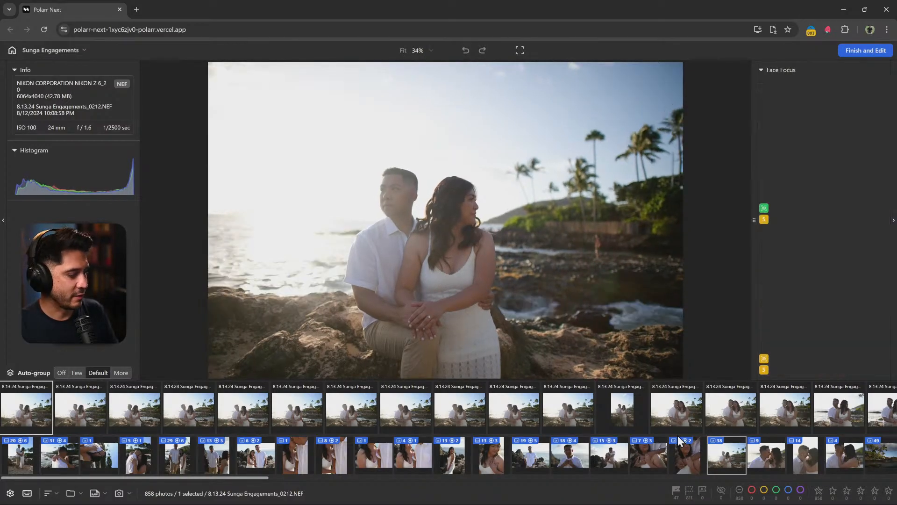
pyautogui.press('Right')
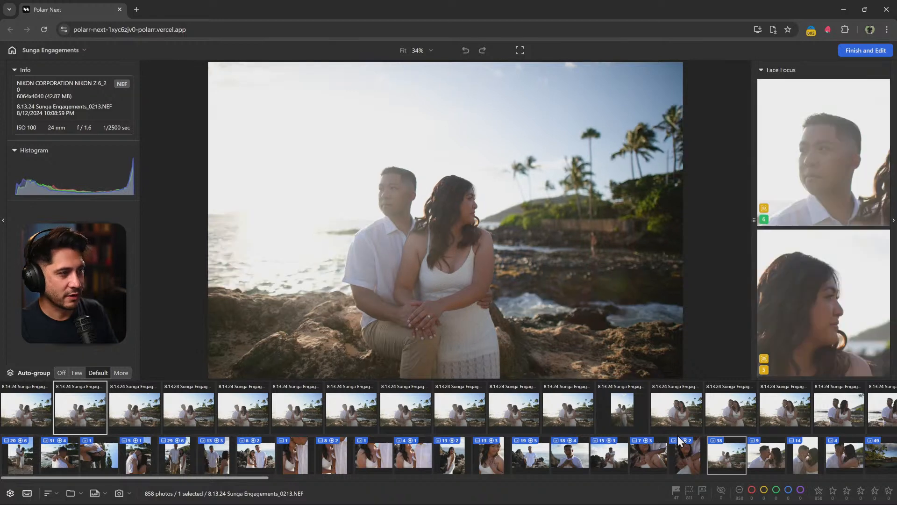
pyautogui.press('p')
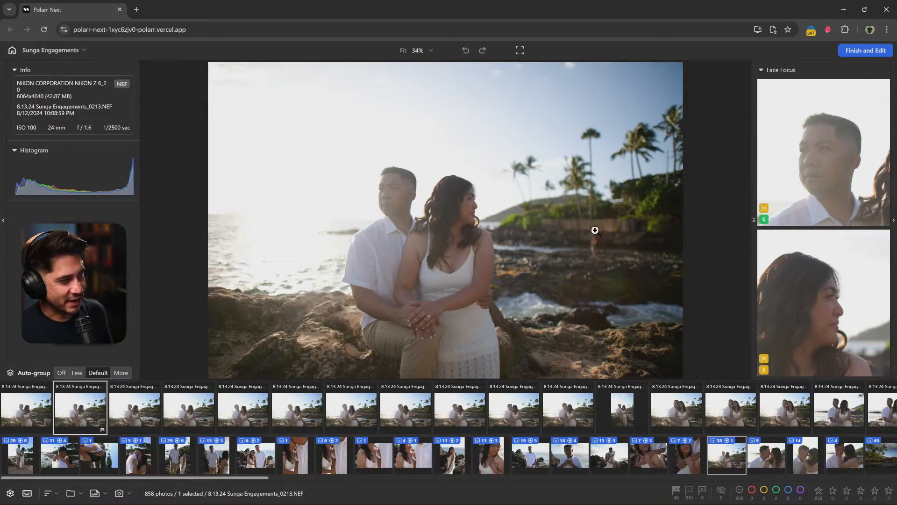
# Switch to the following nine-photo group at Sunga Engagements_0250.NEF and back to the seated couple's group at Sunga Engagements_0212.NEF
pyautogui.press('Left')
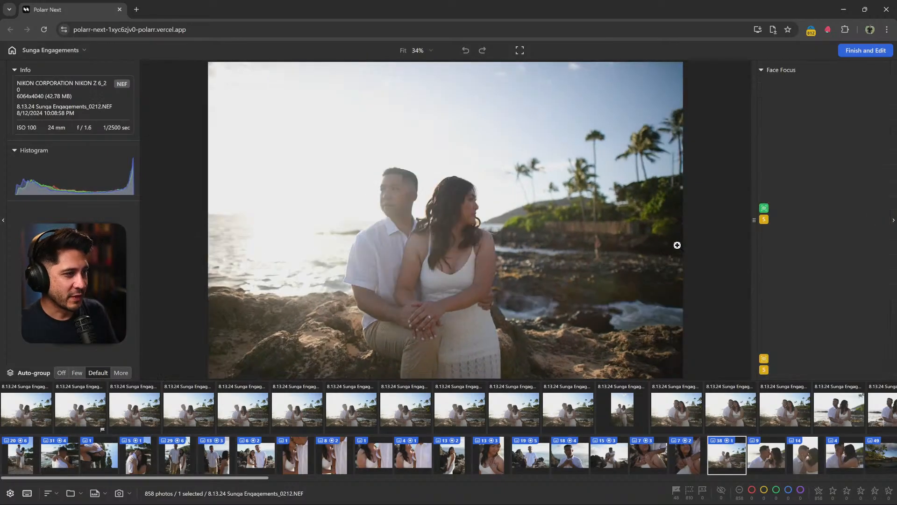
pyautogui.press('Up')
pyautogui.press('Down')
pyautogui.press('Down')
pyautogui.press('Down')
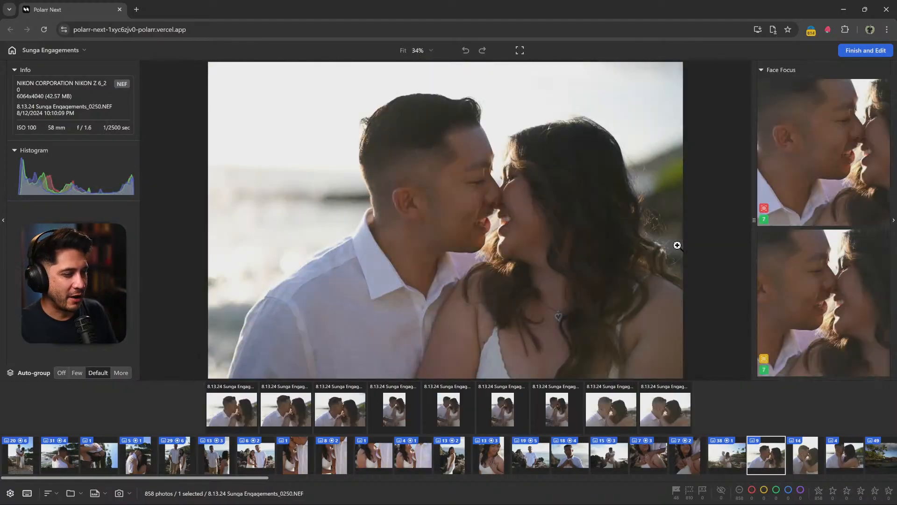
pyautogui.press('Up')
pyautogui.press('Up')
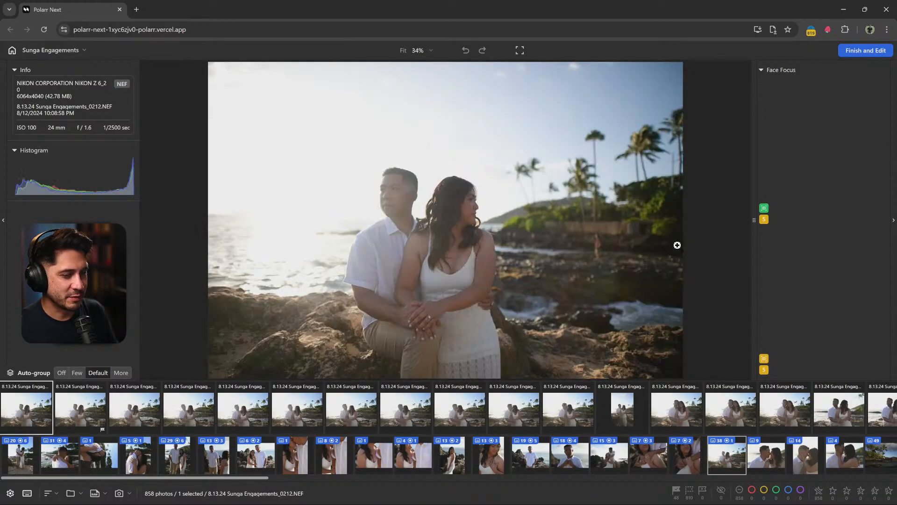
# Advance through the seated couple shots and flag Sunga Engagements_0216.NEF as a pick
pyautogui.press('Right')
pyautogui.press('Right')
pyautogui.press('Right')
pyautogui.press('Right')
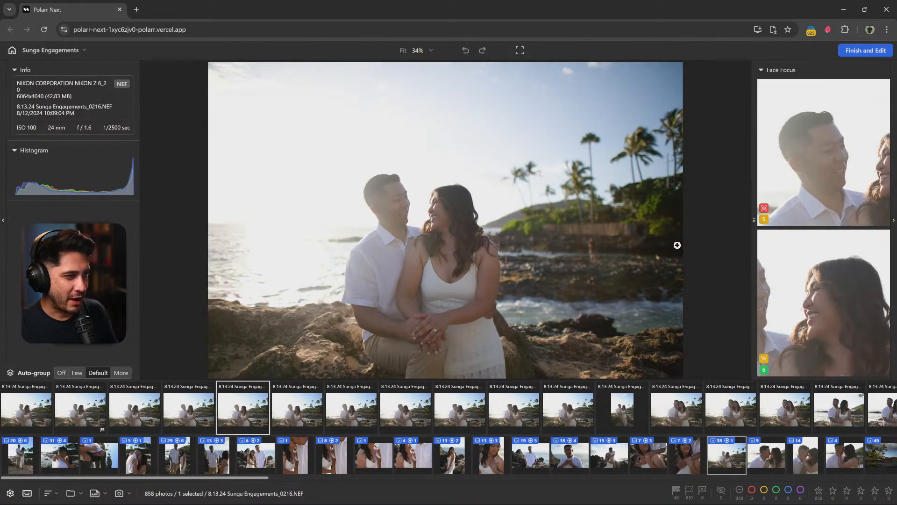
pyautogui.press('p')
# Continue to the kissing shots on the rocks and flag Sunga Engagements_0219.NEF as a pick
pyautogui.press('Right')
pyautogui.press('Right')
pyautogui.press('Right')
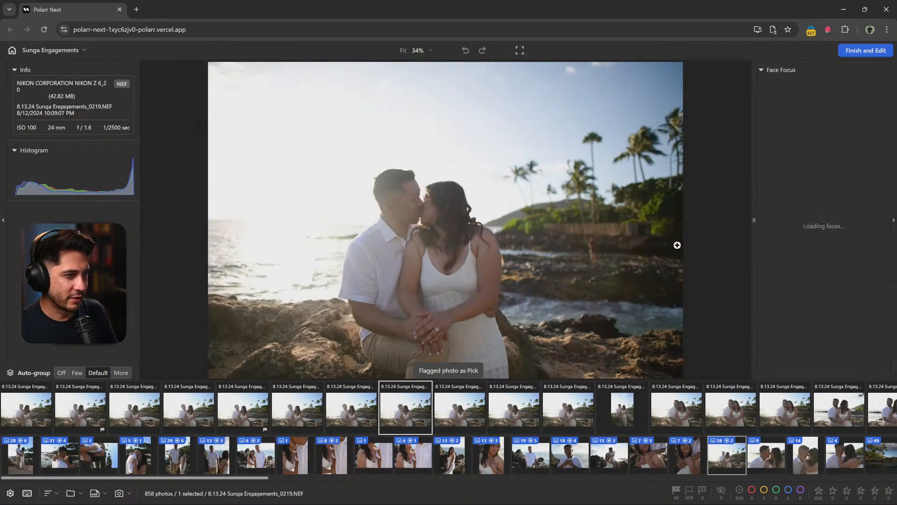
pyautogui.press('p')
# Compare the horizontal kissing shots back and forth and flag Sunga Engagements_0222.NEF as a pick
pyautogui.press('Right')
pyautogui.press('Right')
pyautogui.press('Right')
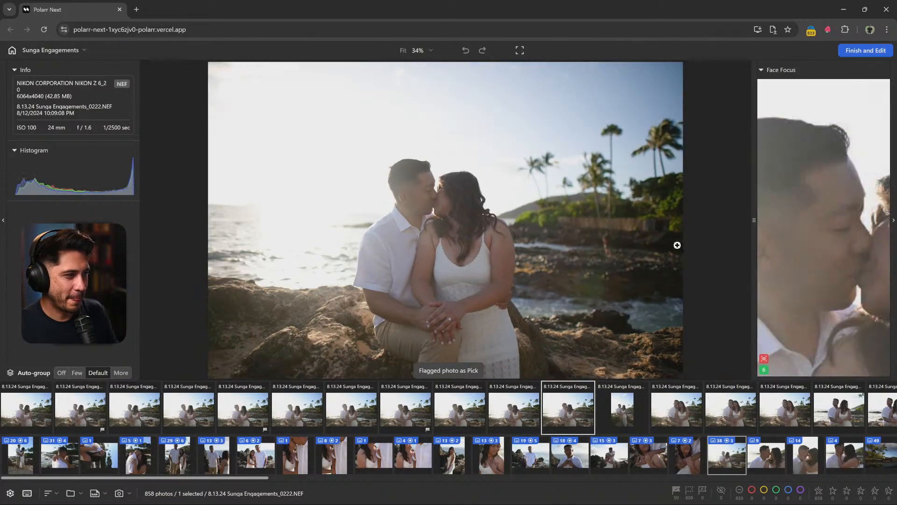
pyautogui.press('Right')
pyautogui.press('Left')
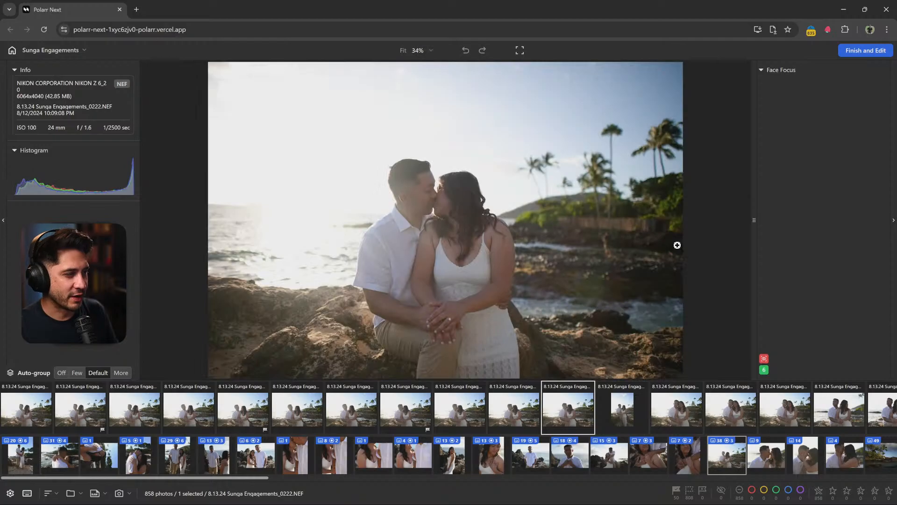
pyautogui.press('Left')
pyautogui.press('Left')
pyautogui.press('Left')
pyautogui.press('Right')
pyautogui.press('Right')
pyautogui.press('Right')
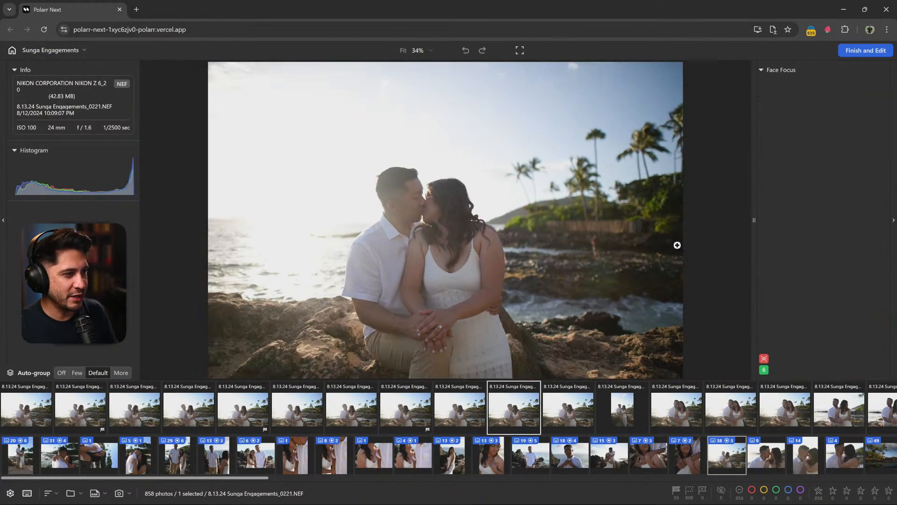
pyautogui.press('p')
# Pass the vertical frame and flag the camera-facing portrait Sunga Engagements_0226.NEF as a pick
pyautogui.press('Right')
pyautogui.press('Right')
pyautogui.press('Right')
pyautogui.press('Right')
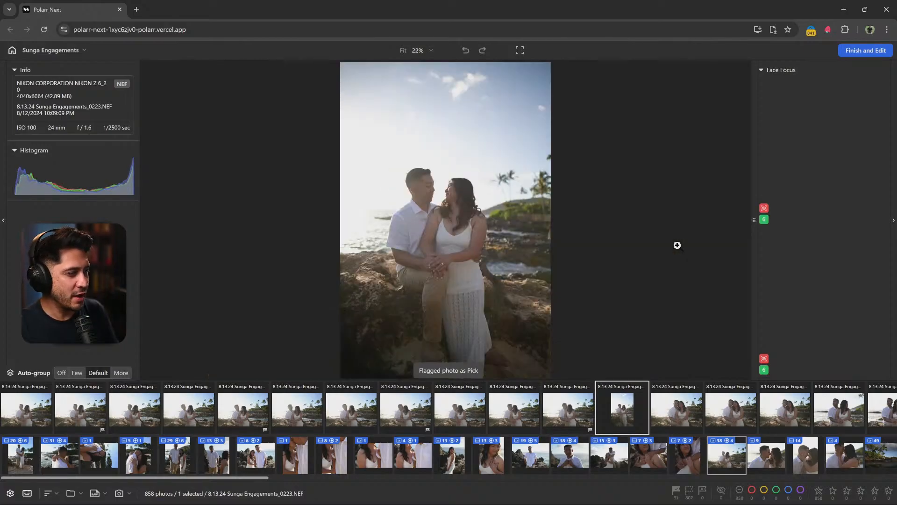
pyautogui.press('p')
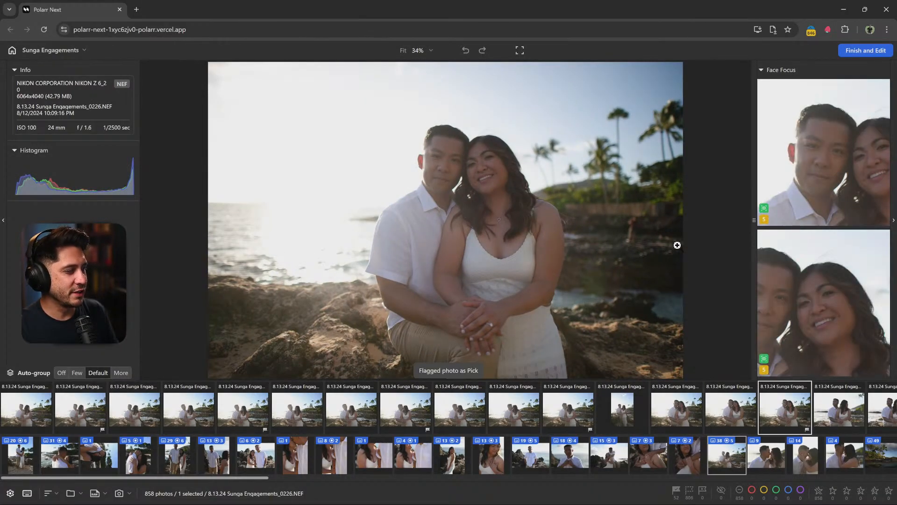
# Continue to the closer 58 mm portraits and flag Sunga Engagements_0231.NEF as a pick
pyautogui.press('Right')
pyautogui.press('Right')
pyautogui.press('Right')
pyautogui.press('Right')
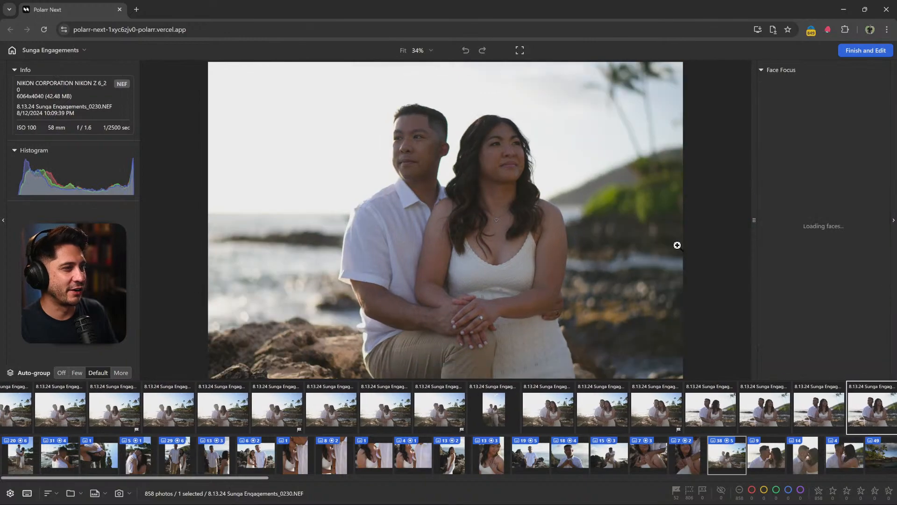
pyautogui.press('Right')
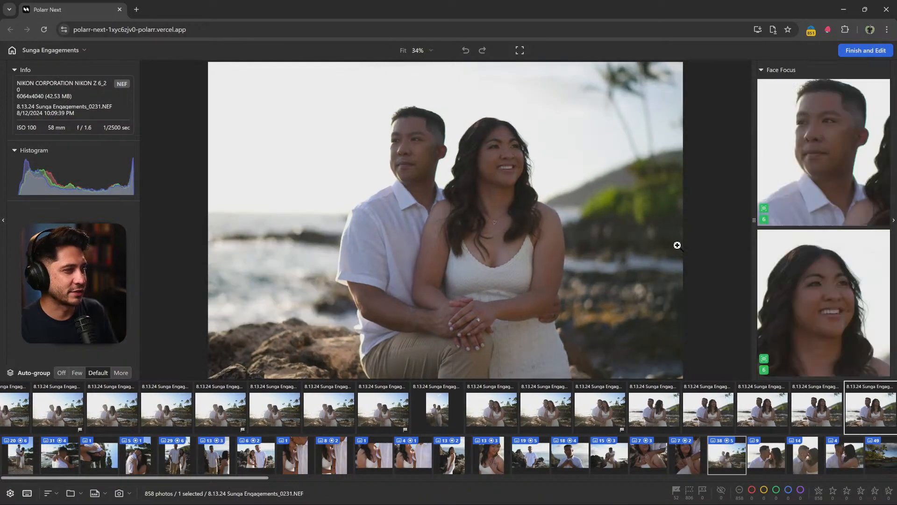
pyautogui.press('p')
# Compare the shots of the couple turning toward each other and flag Sunga Engagements_0236.NEF as a pick
pyautogui.press('Right')
pyautogui.press('Right')
pyautogui.press('Right')
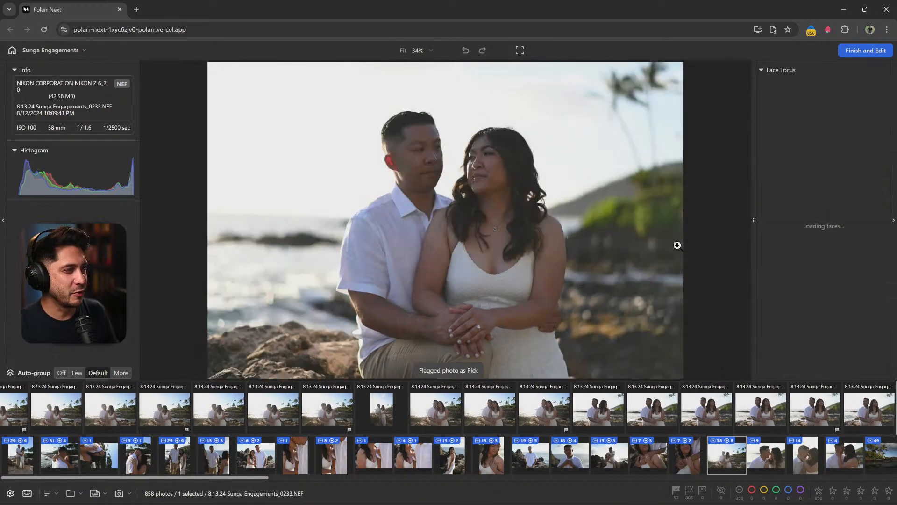
pyautogui.press('Right')
pyautogui.press('Right')
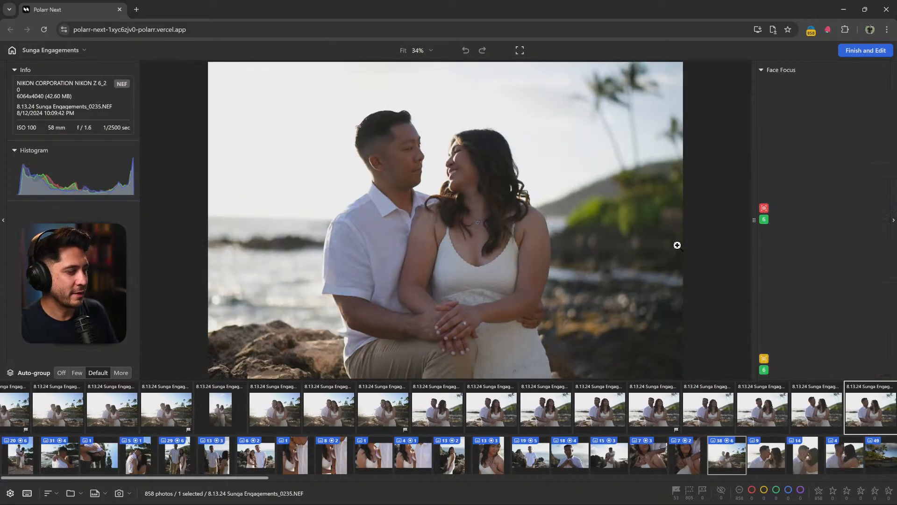
pyautogui.press('Left')
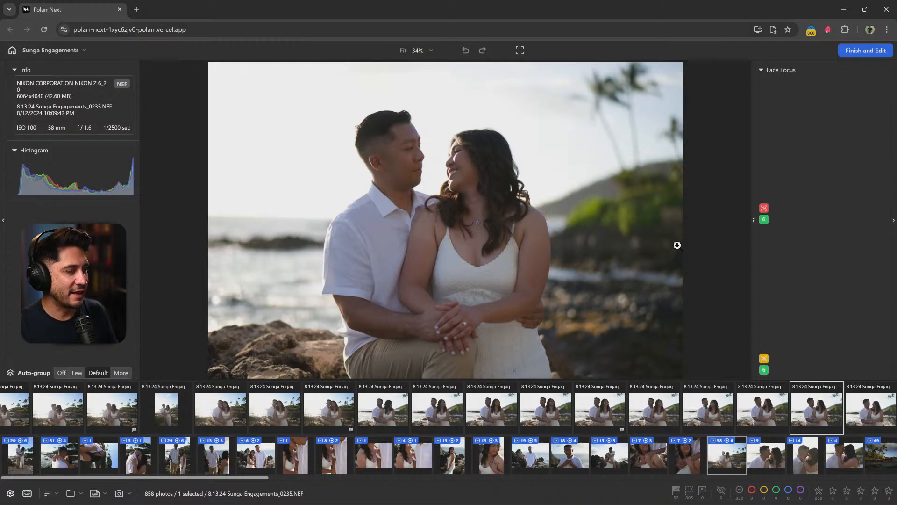
pyautogui.press('Right')
pyautogui.press('Left')
pyautogui.press('Right')
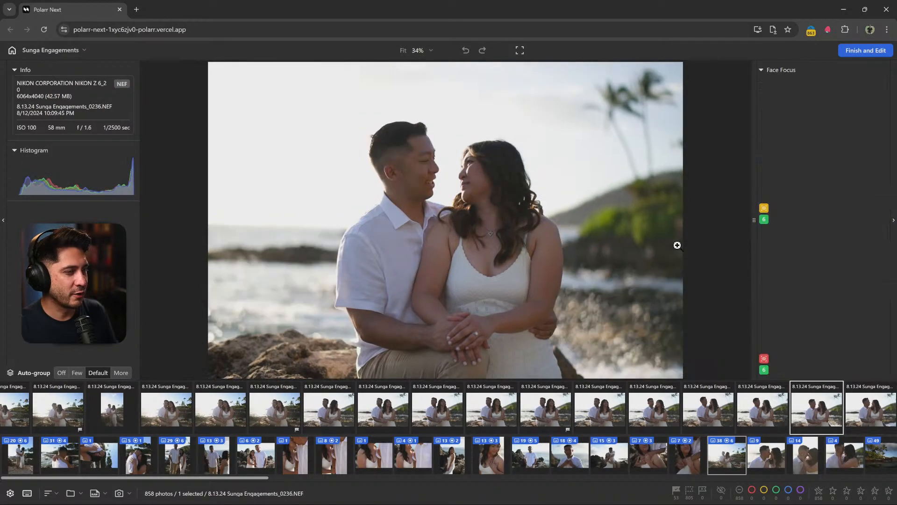
pyautogui.press('p')
# Compare the frames of him kissing her face and flag Sunga Engagements_0240.NEF as a pick
pyautogui.press('Right')
pyautogui.press('Right')
pyautogui.press('Right')
pyautogui.press('Right')
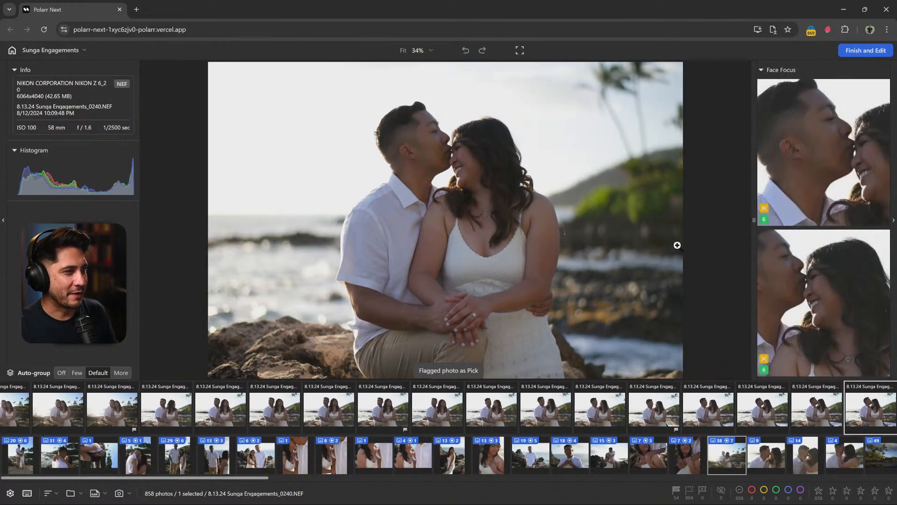
pyautogui.press('Right')
pyautogui.press('Left')
pyautogui.press('Right')
pyautogui.press('Left')
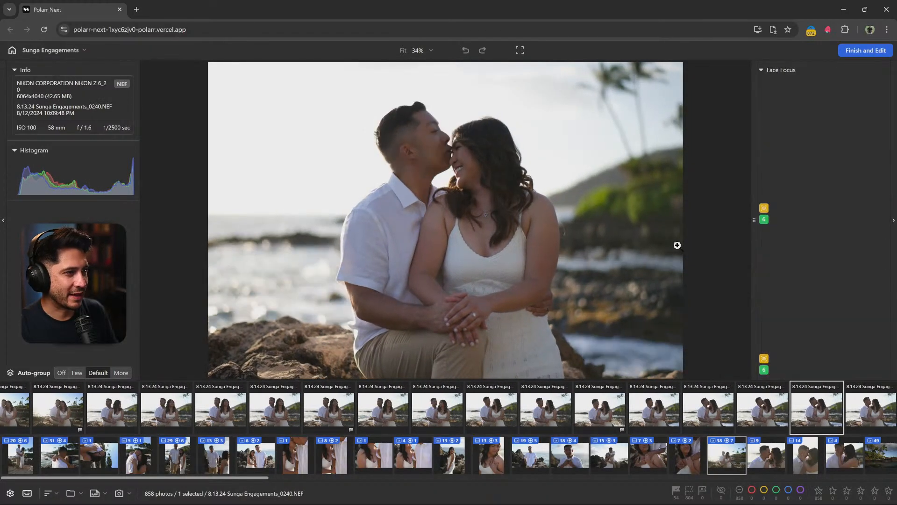
pyautogui.press('p')
# Continue to the shots of the couple laughing forehead to forehead and flag Sunga Engagements_0243.NEF as a pick
pyautogui.press('Right')
pyautogui.press('Right')
pyautogui.press('Right')
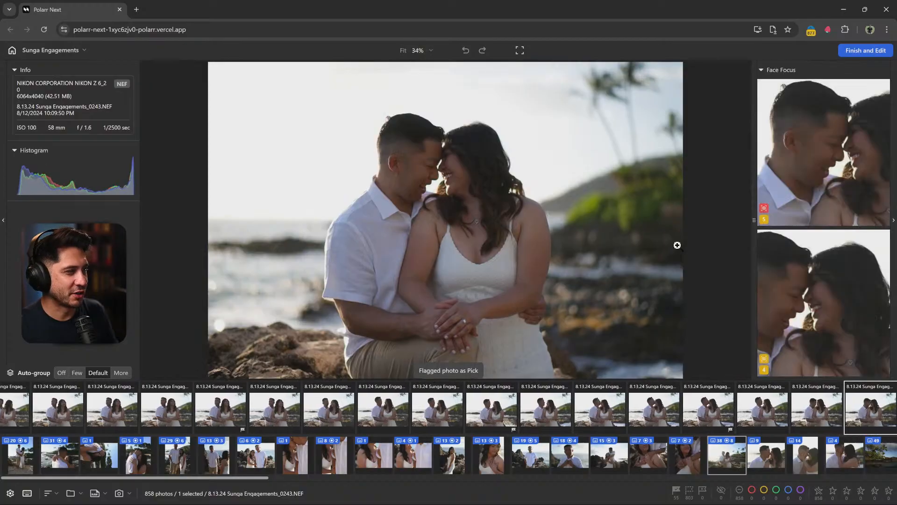
pyautogui.press('Right')
pyautogui.press('Left')
pyautogui.press('p')
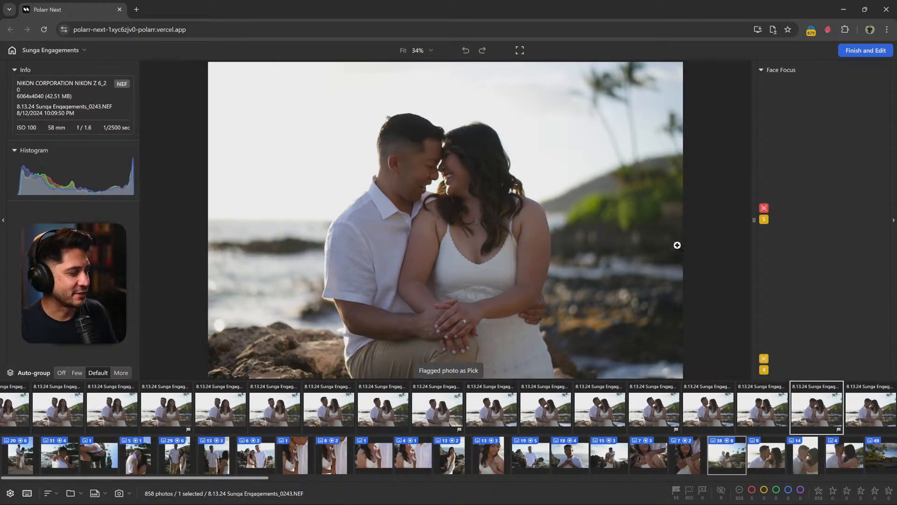
# Pass the remaining seated shots, compare the close-ups in the following nine-photo group, and flag Sunga Engagements_0252.NEF as a pick
pyautogui.press('Right')
pyautogui.press('Right')
pyautogui.press('Right')
pyautogui.press('Right')
pyautogui.press('Right')
pyautogui.press('Right')
pyautogui.press('Right')
pyautogui.press('Right')
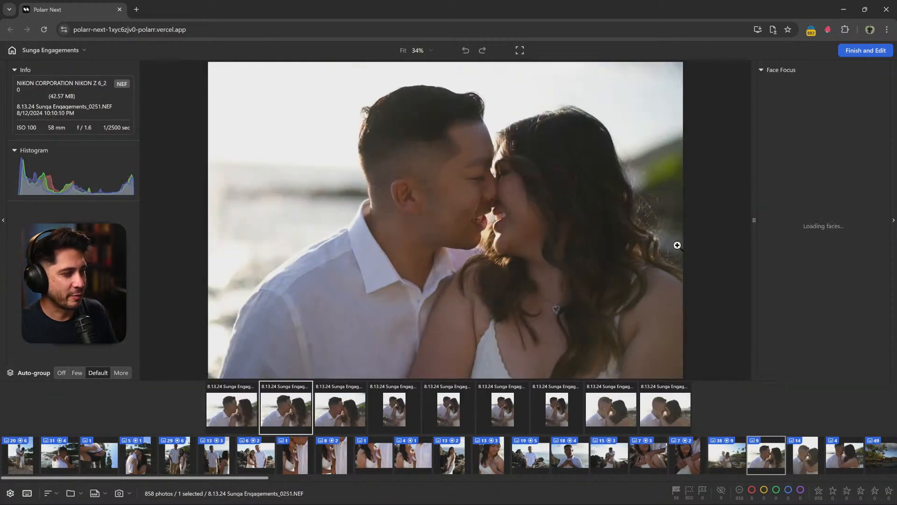
pyautogui.press('Right')
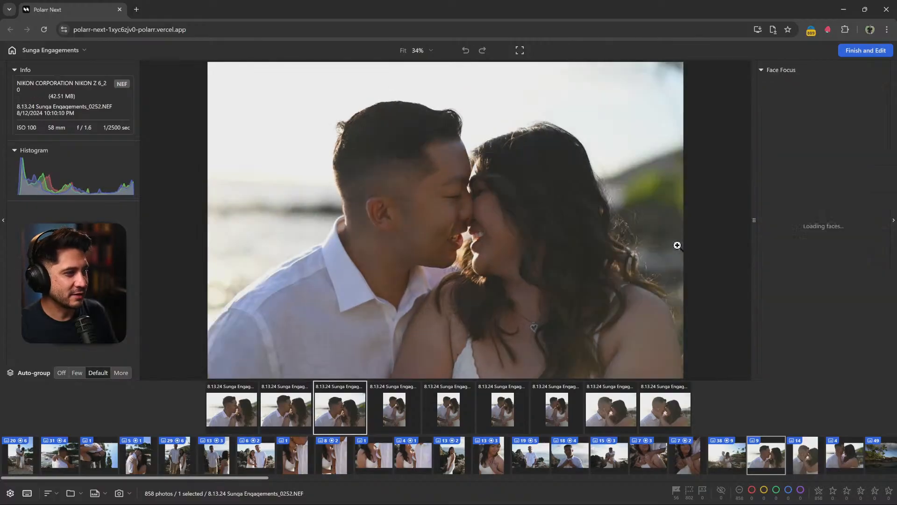
pyautogui.press('Right')
pyautogui.press('Left')
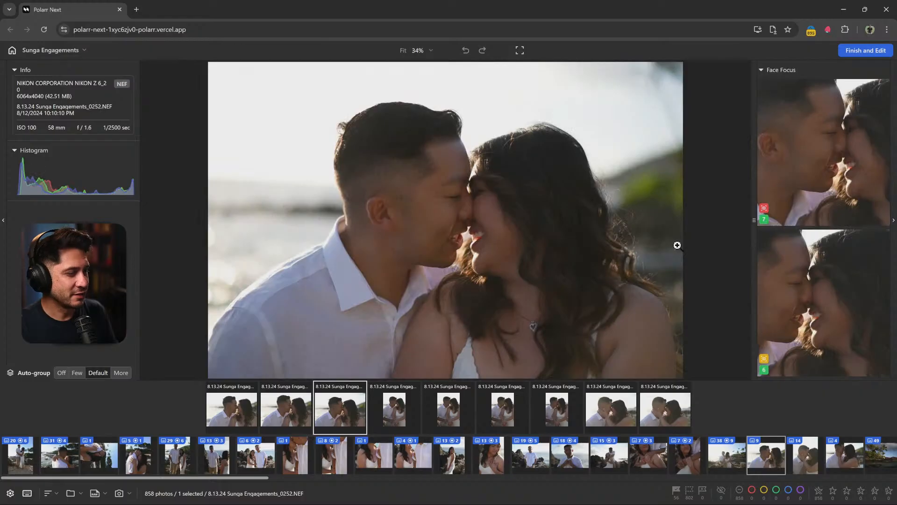
pyautogui.press('p')
# Flag the vertical kissing shot Sunga Engagements_0256.NEF and the horizontal face-holding close-up Sunga Engagements_0257.NEF as picks
pyautogui.press('Right')
pyautogui.press('Right')
pyautogui.press('Right')
pyautogui.press('Right')
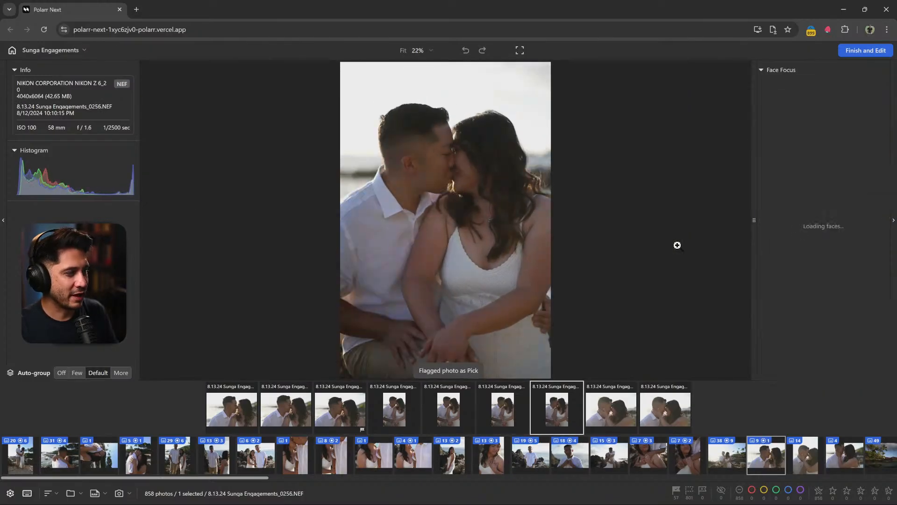
pyautogui.press('p')
pyautogui.press('Right')
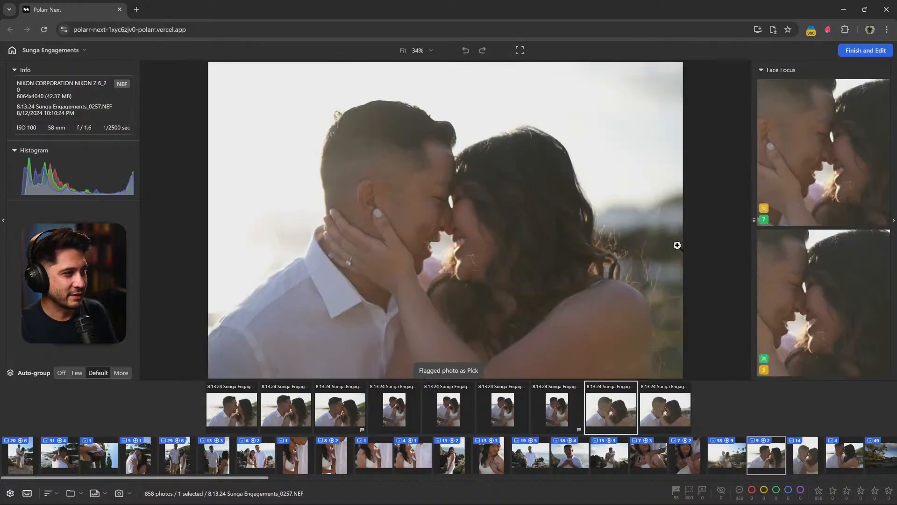
pyautogui.press('Home')
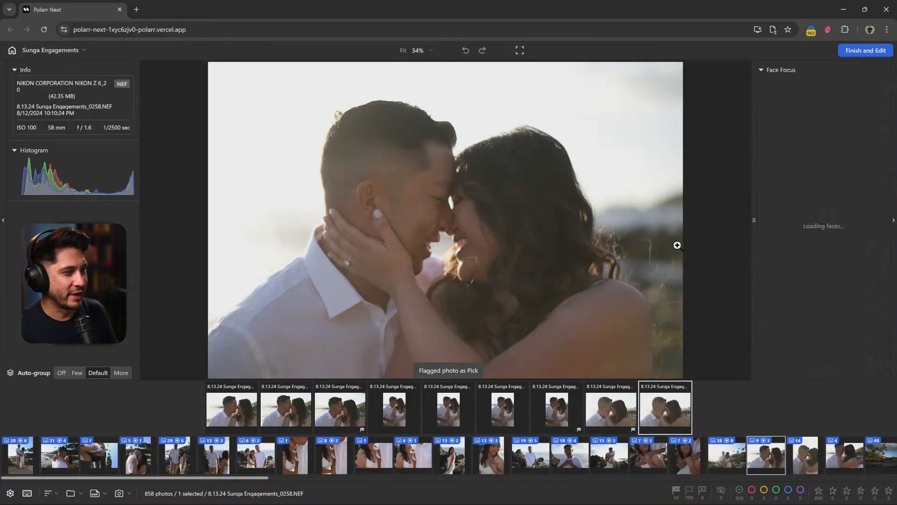
# Examine the group of vertical face-holding shots from Sunga Engagements_0259.NEF to Sunga Engagements_0272.NEF for expression and focus
pyautogui.press('Right')
pyautogui.press('Right')
pyautogui.press('Right')
pyautogui.press('Right')
pyautogui.press('Right')
pyautogui.press('Right')
pyautogui.press('Right')
pyautogui.press('Right')
pyautogui.press('Right')
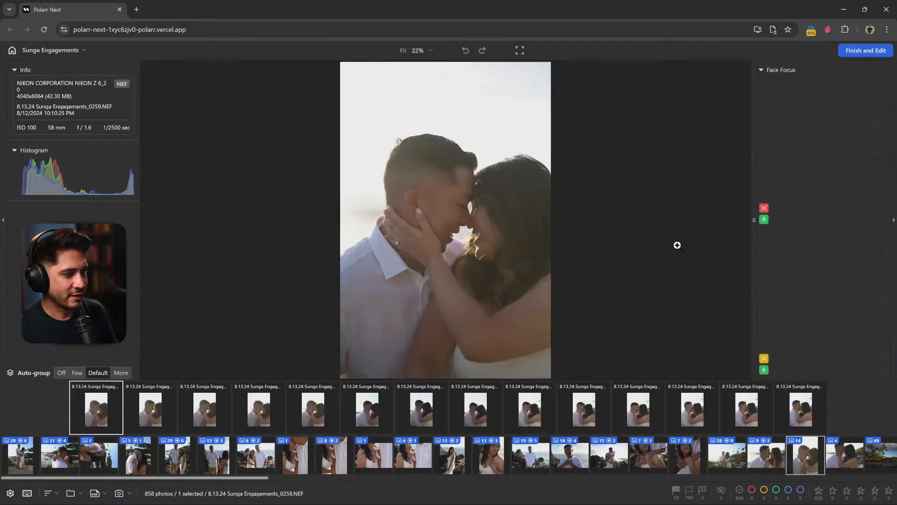
pyautogui.press('Right')
pyautogui.press('Right')
pyautogui.press('Right')
pyautogui.press('Right')
pyautogui.press('Right')
pyautogui.press('Right')
pyautogui.press('Right')
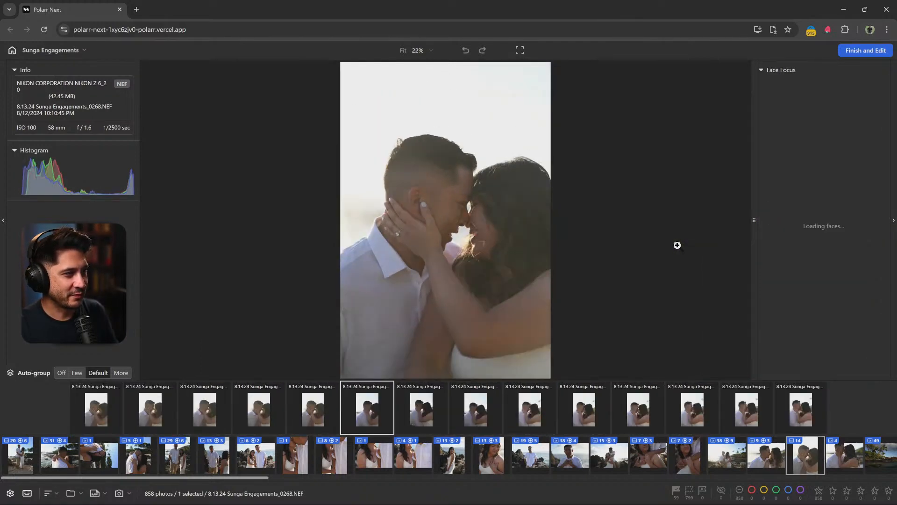
pyautogui.press('Right')
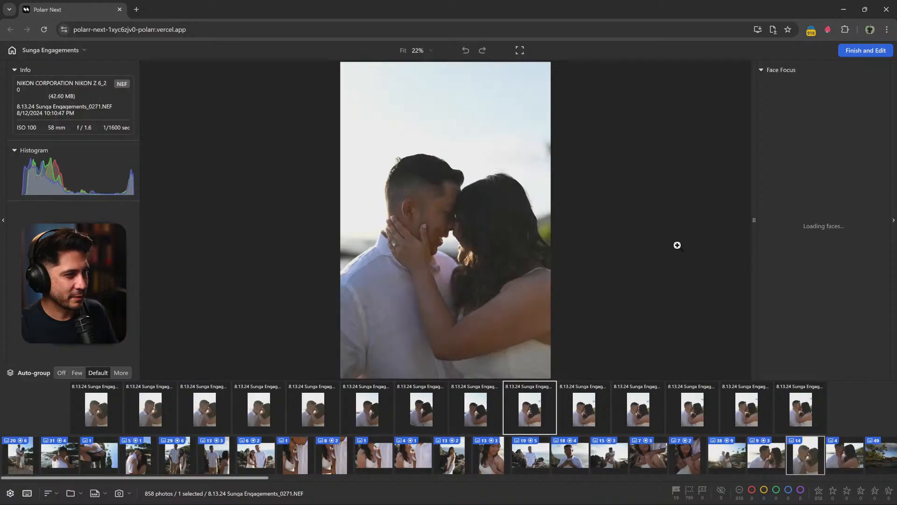
pyautogui.press('Right')
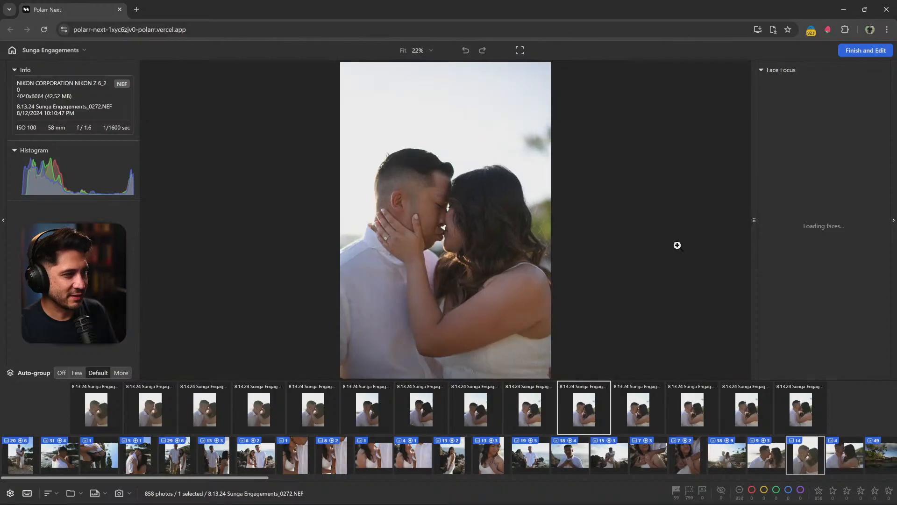
pyautogui.press('Right')
# Return to the earlier backlit vertical frame Sunga Engagements_0263.NEF and flag it as a pick
pyautogui.press('Left')
pyautogui.press('Left')
pyautogui.press('Left')
pyautogui.press('Left')
pyautogui.press('Left')
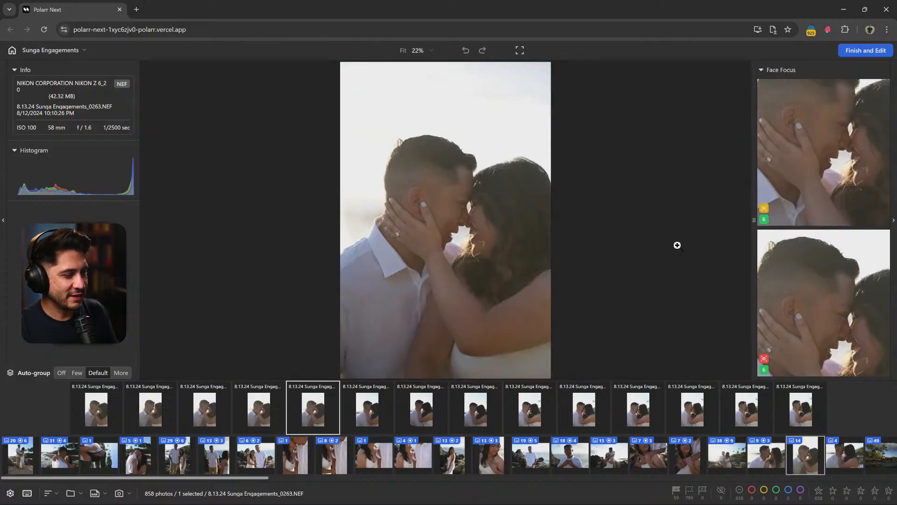
pyautogui.press('p')
# Move on to the final vertical kissing shot of the group, Sunga Engagements_0276.NEF, and flag it as a pick
pyautogui.press('Right')
pyautogui.press('Right')
pyautogui.press('Right')
pyautogui.press('Right')
pyautogui.press('Right')
pyautogui.press('Right')
pyautogui.press('Right')
pyautogui.press('Right')
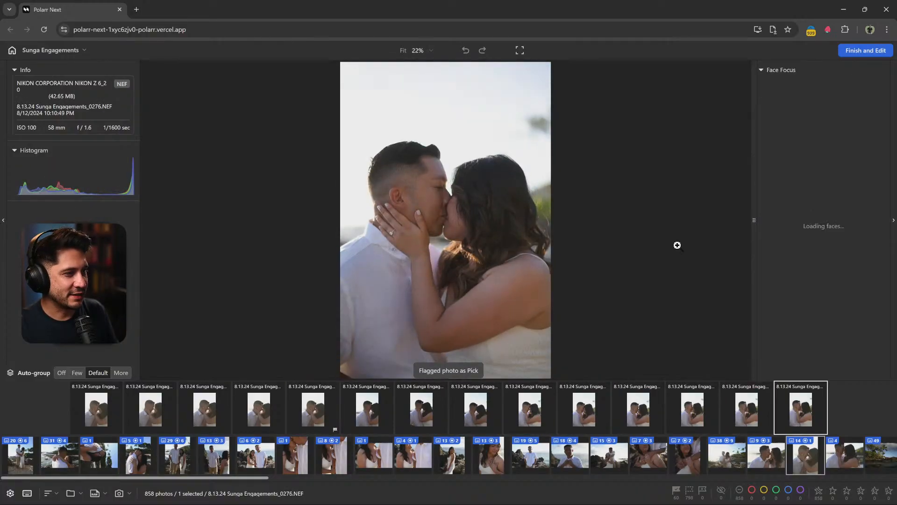
pyautogui.press('p')
# Flag a horizontal face-holding shot in the four-photo group as a pick and go to the palm-tree landscape group
pyautogui.press('Down')
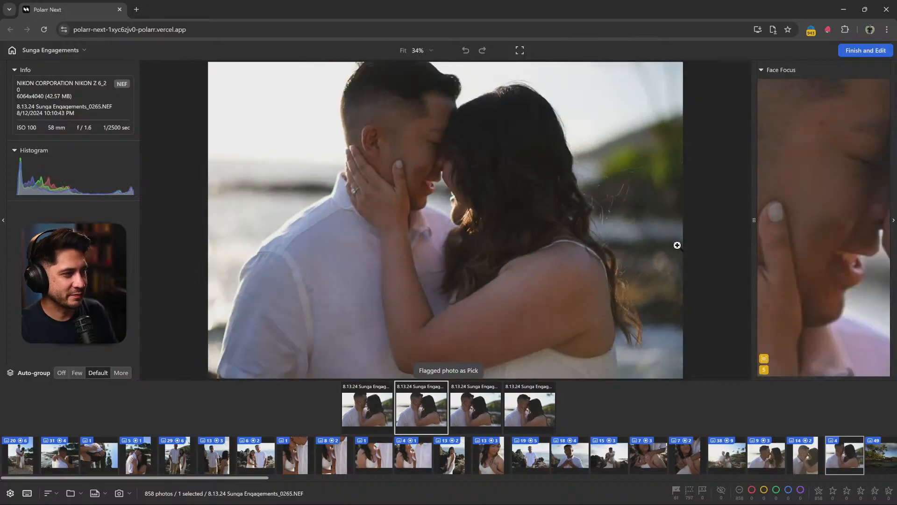
pyautogui.press('p')
pyautogui.press('Right')
pyautogui.press('Down')
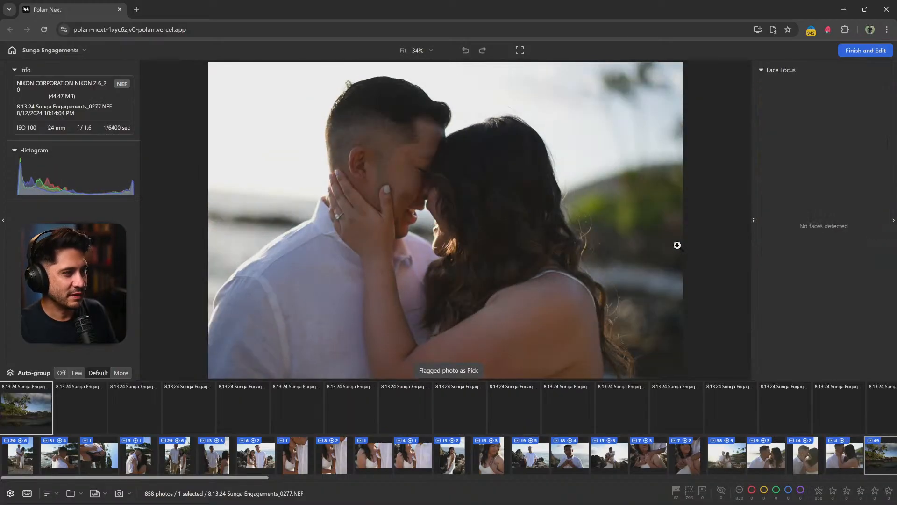
# Compare the wide palm-tree landscape shots from Sunga Engagements_0277.NEF to Sunga Engagements_0284.NEF for the couple's pose and composition
pyautogui.press('Right')
pyautogui.press('Right')
pyautogui.press('Right')
pyautogui.press('Right')
pyautogui.press('Right')
pyautogui.press('Right')
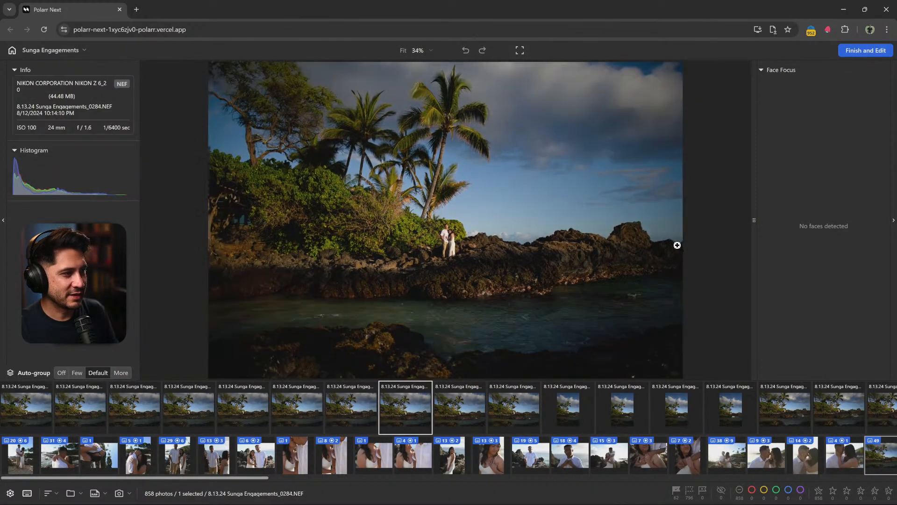
pyautogui.press('Left')
pyautogui.press('Left')
pyautogui.press('Left')
pyautogui.press('Left')
pyautogui.press('Left')
pyautogui.press('Left')
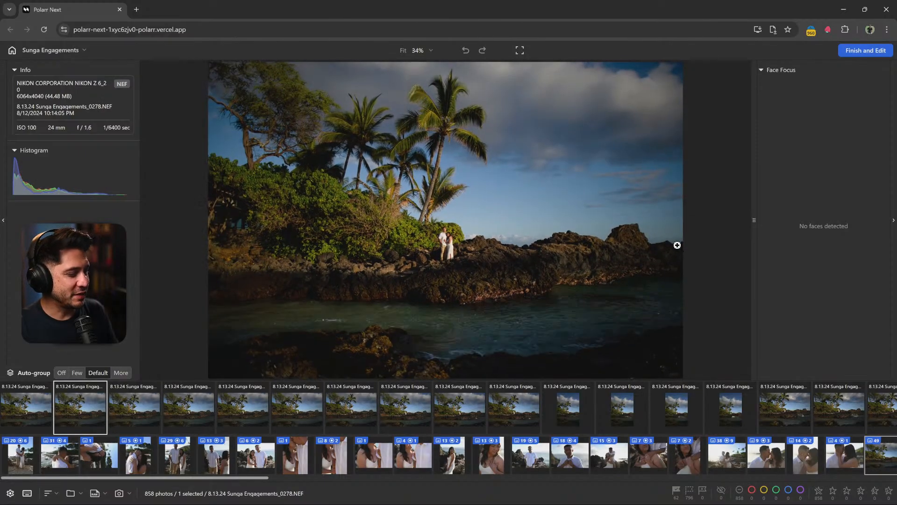
pyautogui.press('Left')
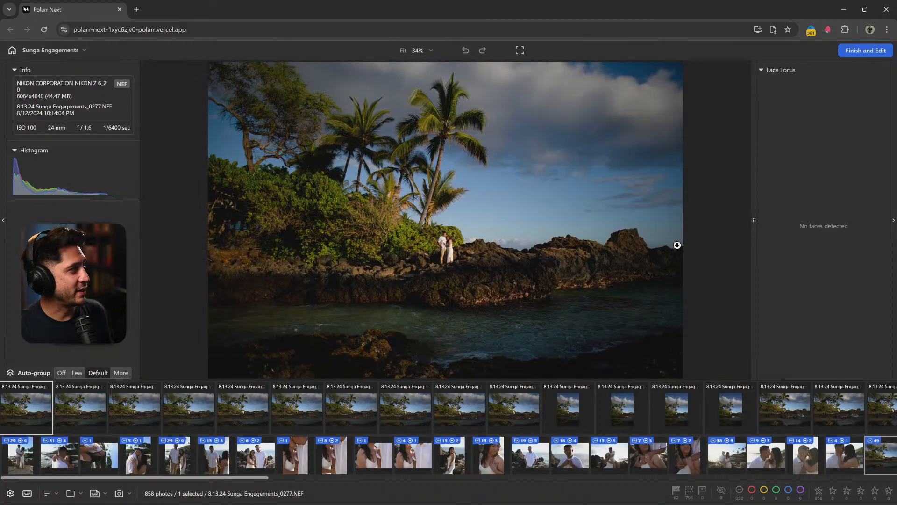
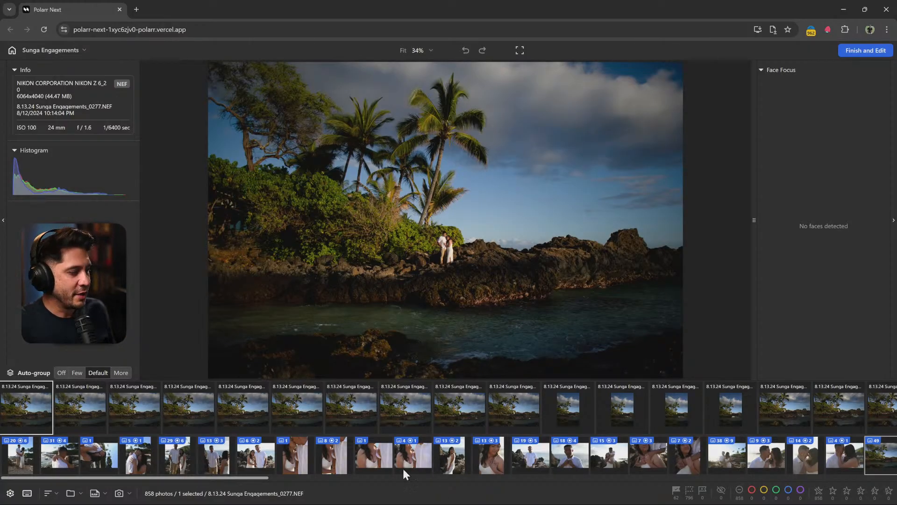
# Compare the early wide landscape frames once more and flag Sunga Engagements_0280.NEF as a pick
pyautogui.moveTo(36, 421)
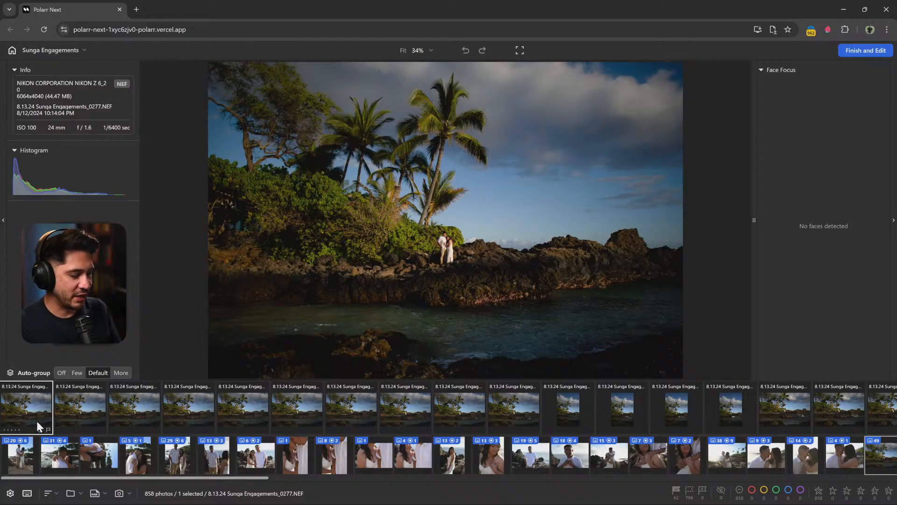
pyautogui.press('Right')
pyautogui.press('Right')
pyautogui.press('Right')
pyautogui.press('Right')
pyautogui.press('Right')
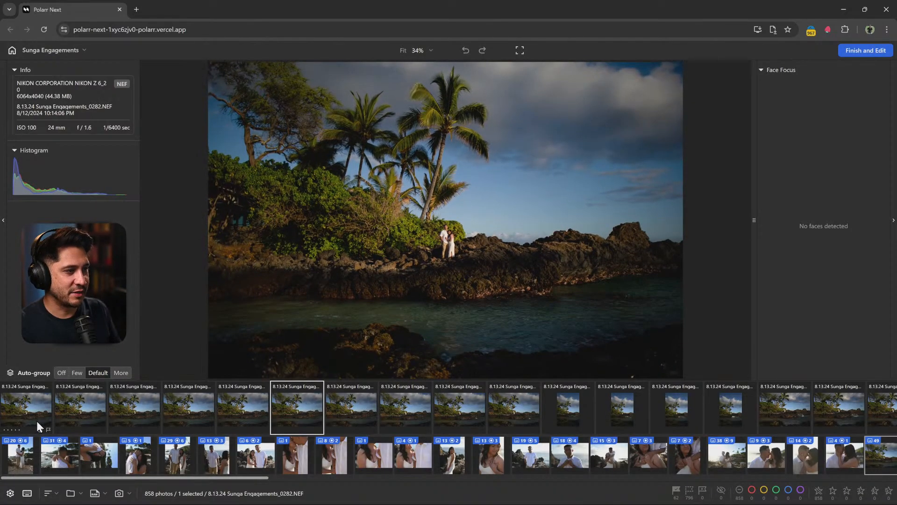
pyautogui.press('Left')
pyautogui.press('Left')
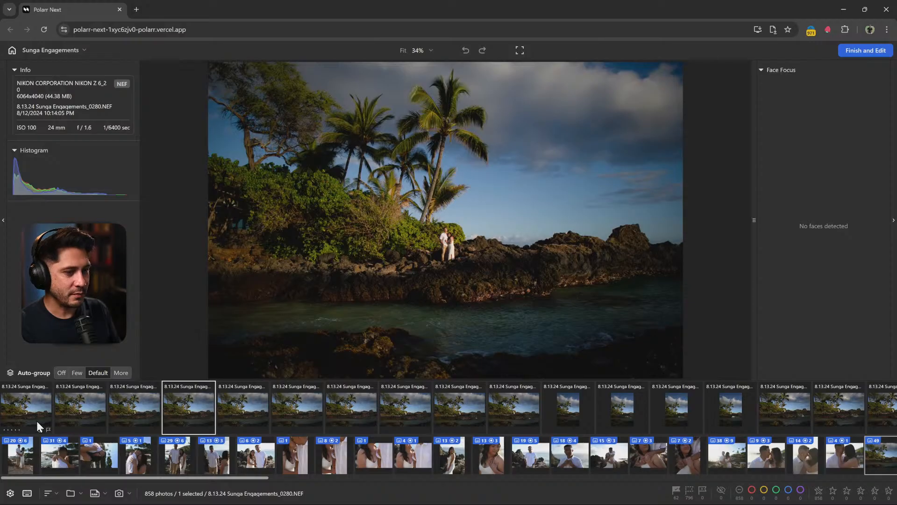
pyautogui.press('p')
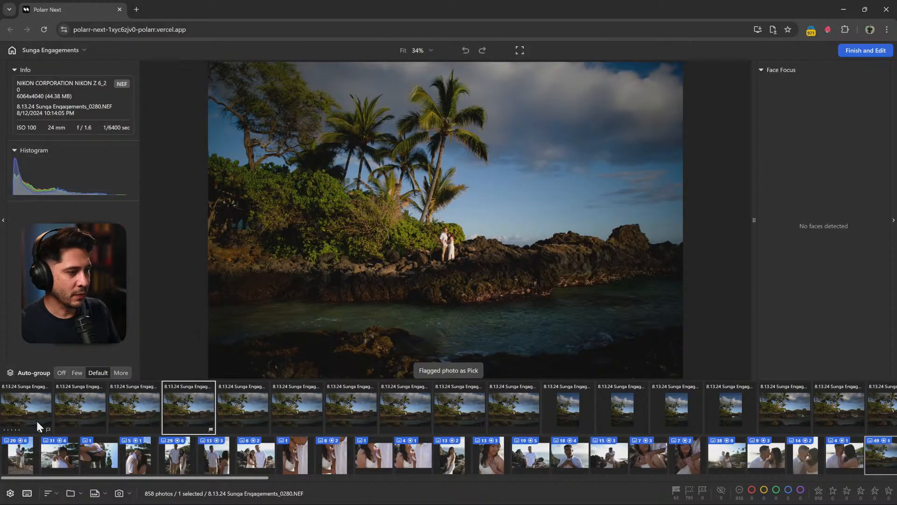
# Filter the photos to flagged picks only and step back and forth through the picked shots
pyautogui.click(676, 492)
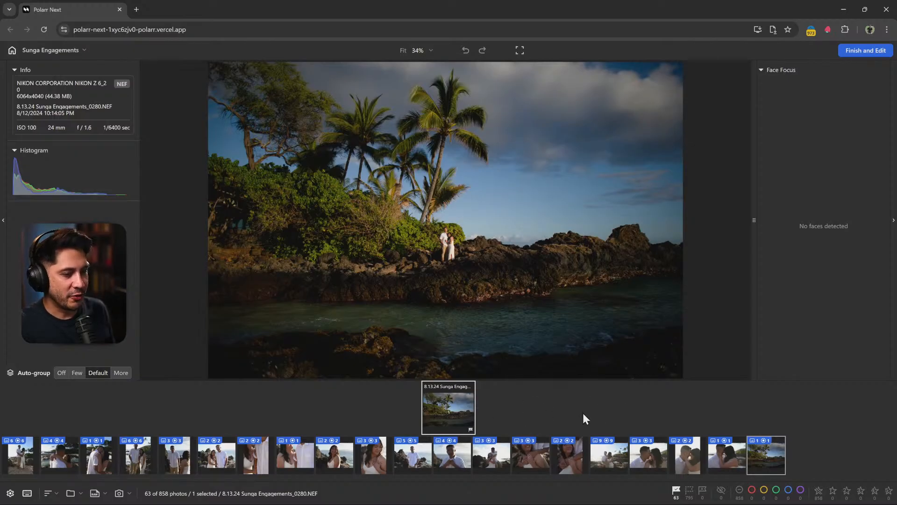
pyautogui.press('Left')
pyautogui.press('Left')
pyautogui.press('Left')
pyautogui.press('Left')
pyautogui.press('Left')
pyautogui.press('Left')
pyautogui.press('Left')
pyautogui.press('Left')
pyautogui.press('Left')
pyautogui.press('Left')
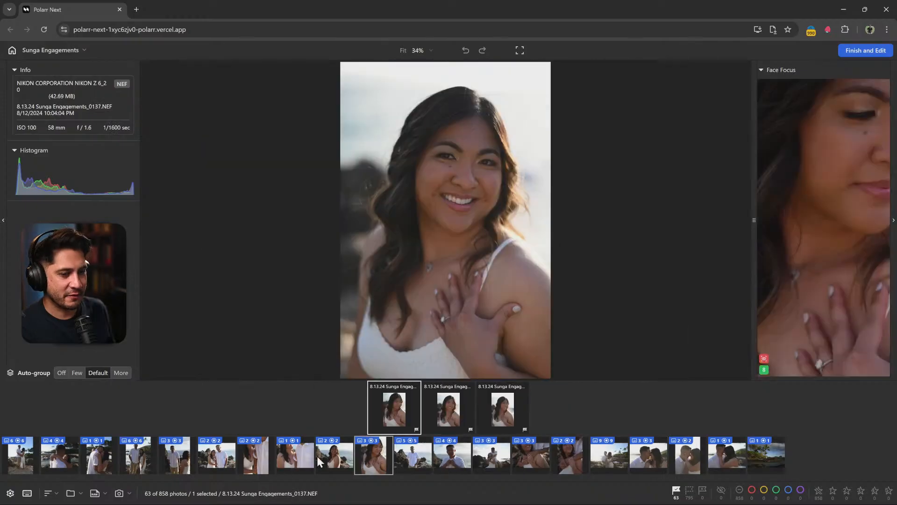
pyautogui.press('Right')
pyautogui.press('Right')
pyautogui.press('Right')
pyautogui.press('Right')
pyautogui.press('Right')
pyautogui.press('Right')
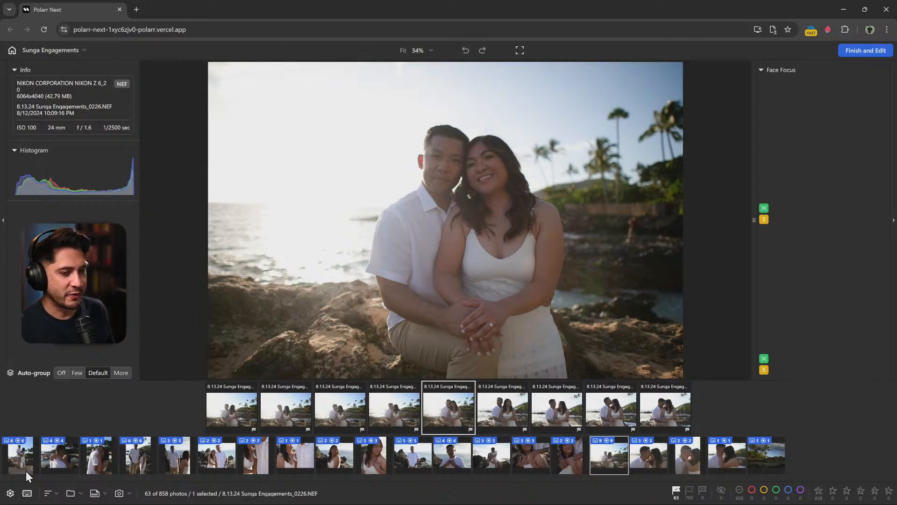
# Review the picked groups from the opening ones through to the close-up Sunga Engagements_0107.NEF
pyautogui.click(35, 460)
pyautogui.click(63, 462)
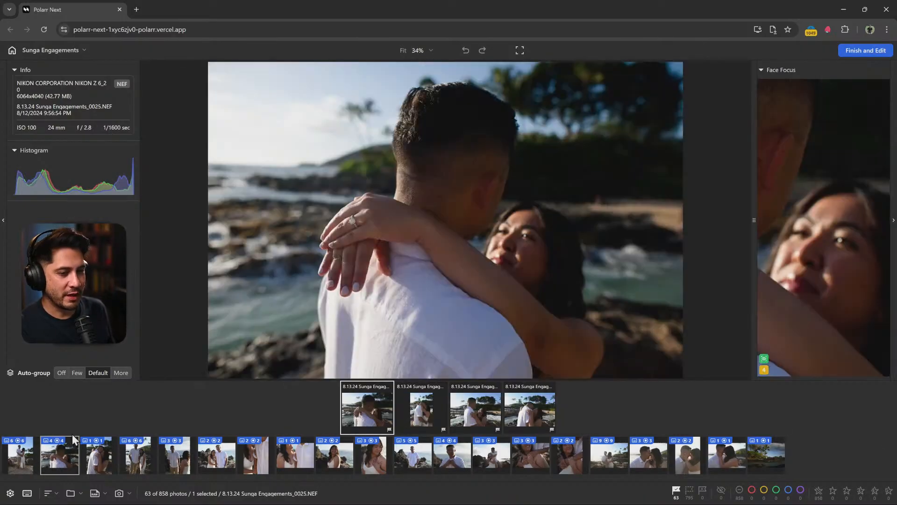
pyautogui.click(106, 464)
pyautogui.click(138, 458)
pyautogui.press('Right')
pyautogui.press('Right')
pyautogui.press('Right')
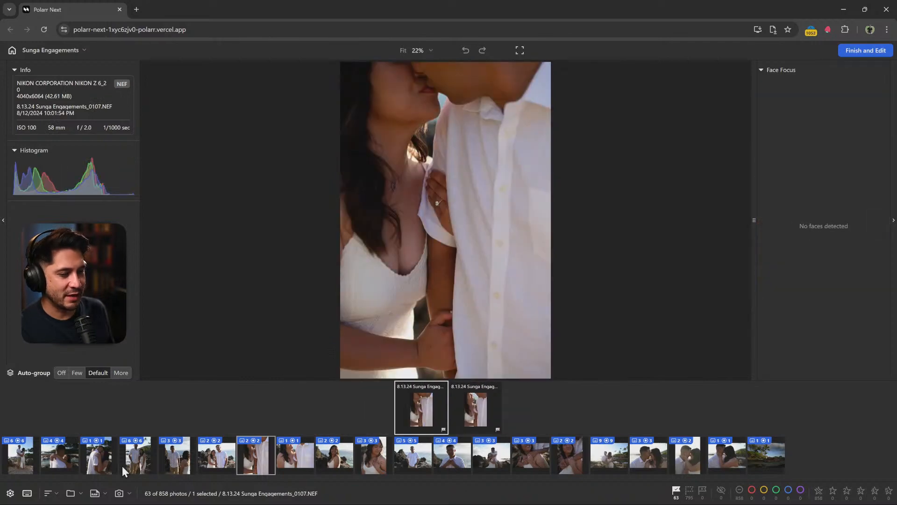
# Go back to the first picked group and check the picks again, including the standing portraits such as Sunga Engagements_0064.NEF
pyautogui.click(23, 463)
pyautogui.click(60, 463)
pyautogui.click(98, 463)
pyautogui.press('Right')
pyautogui.press('Right')
pyautogui.press('Right')
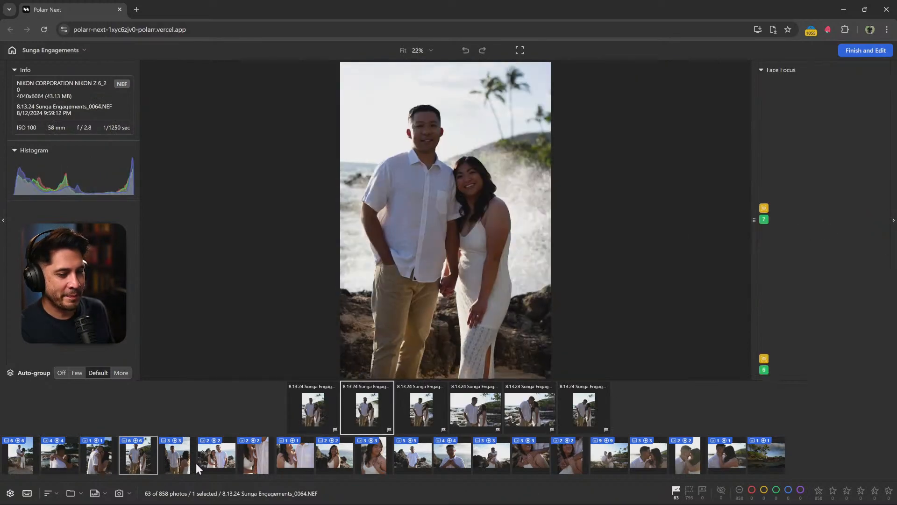
pyautogui.press('Right')
pyautogui.press('Right')
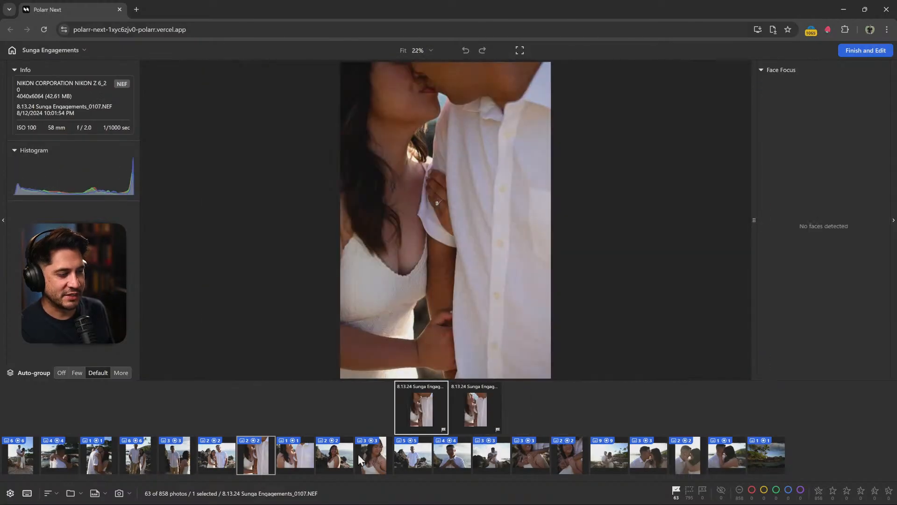
# Review every picked group in order, from the opening beach shots through to the wide landscape Sunga Engagements_0280.NEF
pyautogui.click(16, 463)
pyautogui.click(56, 462)
pyautogui.click(161, 458)
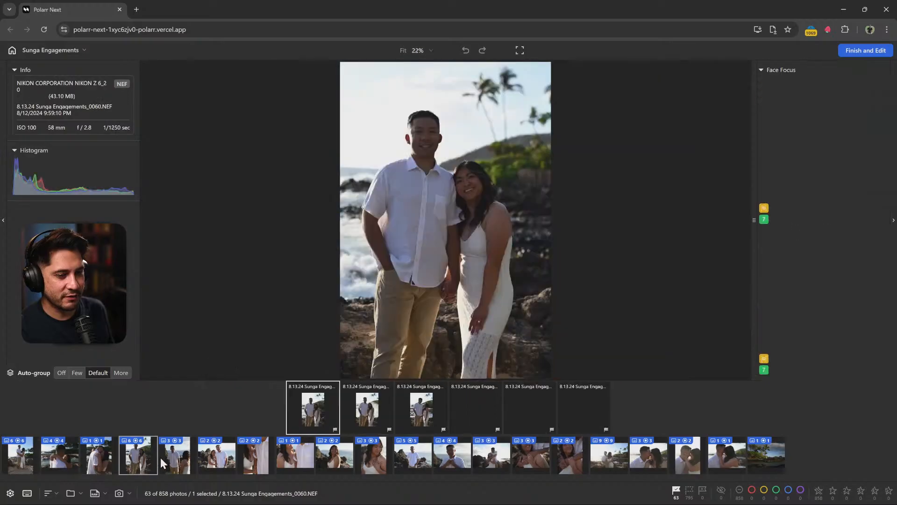
pyautogui.click(204, 458)
pyautogui.click(254, 458)
pyautogui.click(285, 460)
pyautogui.click(340, 463)
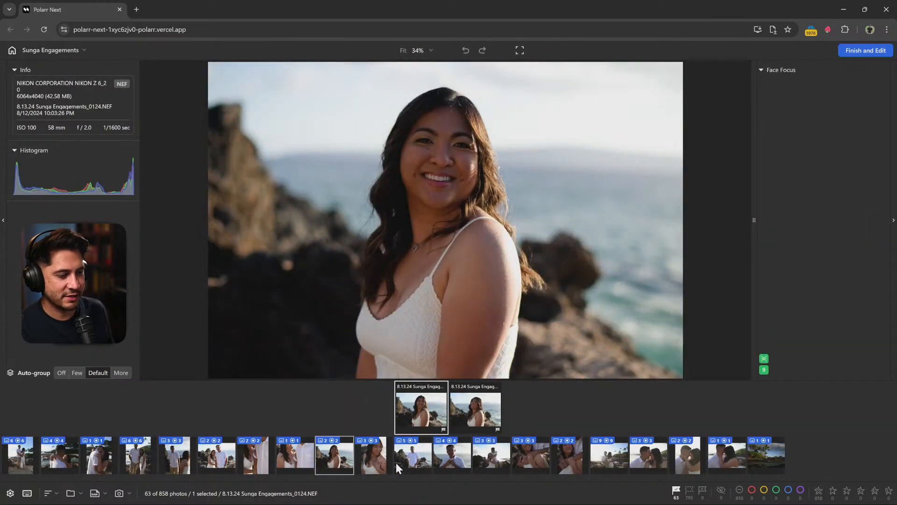
pyautogui.click(374, 462)
pyautogui.click(411, 461)
pyautogui.click(460, 458)
pyautogui.click(491, 458)
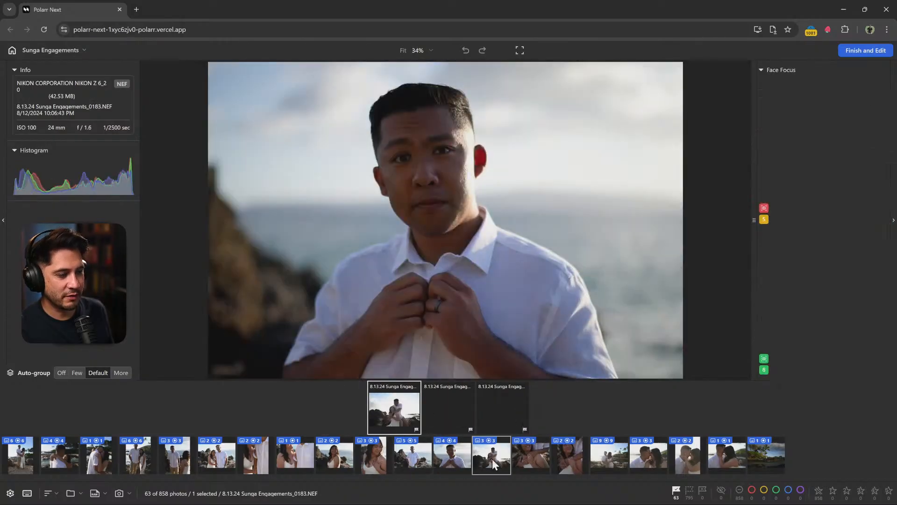
pyautogui.click(532, 460)
pyautogui.click(573, 462)
pyautogui.click(627, 462)
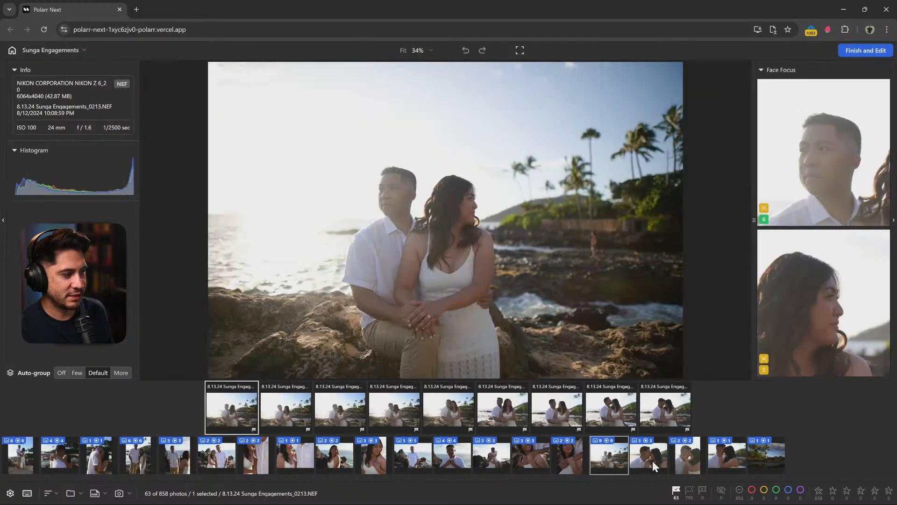
pyautogui.click(653, 460)
pyautogui.click(688, 463)
pyautogui.click(724, 464)
pyautogui.click(767, 460)
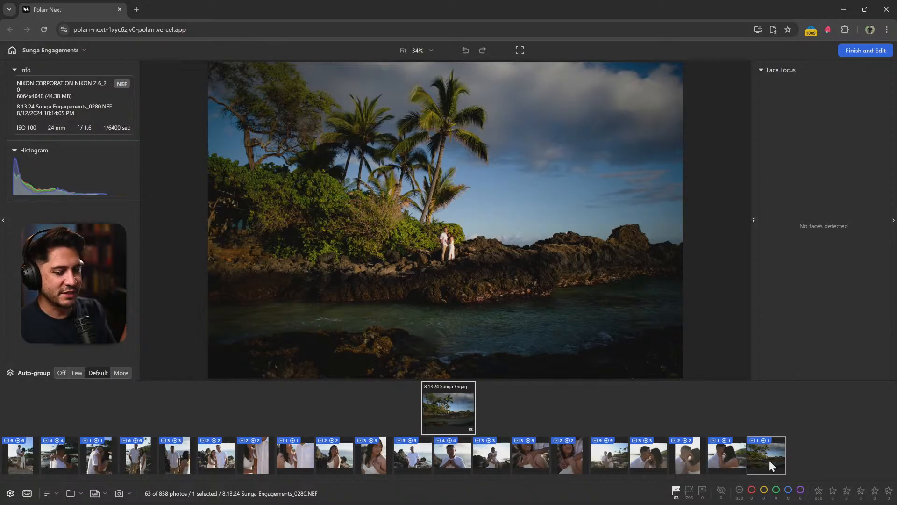
# Step backwards through the picked photos from the wide landscape to the woman's portrait Sunga Engagements_0127.NEF
pyautogui.press('Left')
pyautogui.press('Left')
pyautogui.press('Left')
pyautogui.press('Left')
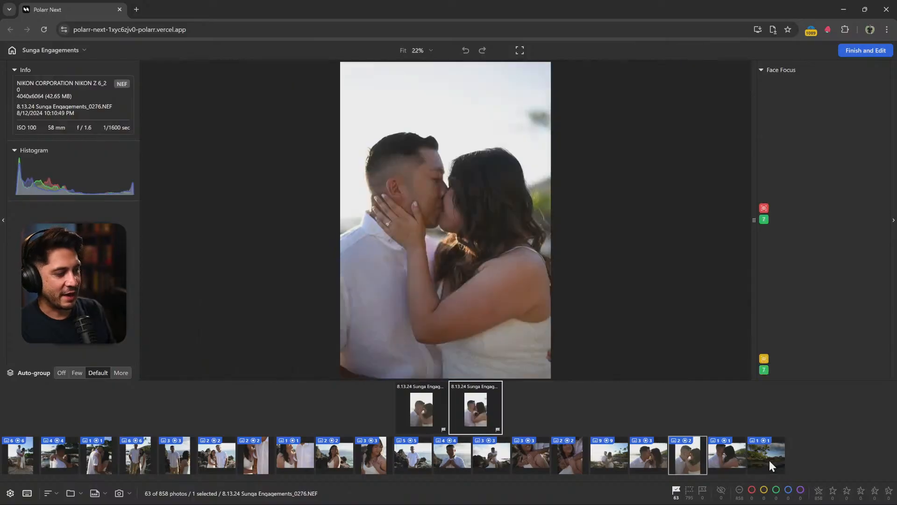
pyautogui.press('Left')
pyautogui.press('Left')
pyautogui.press('Left')
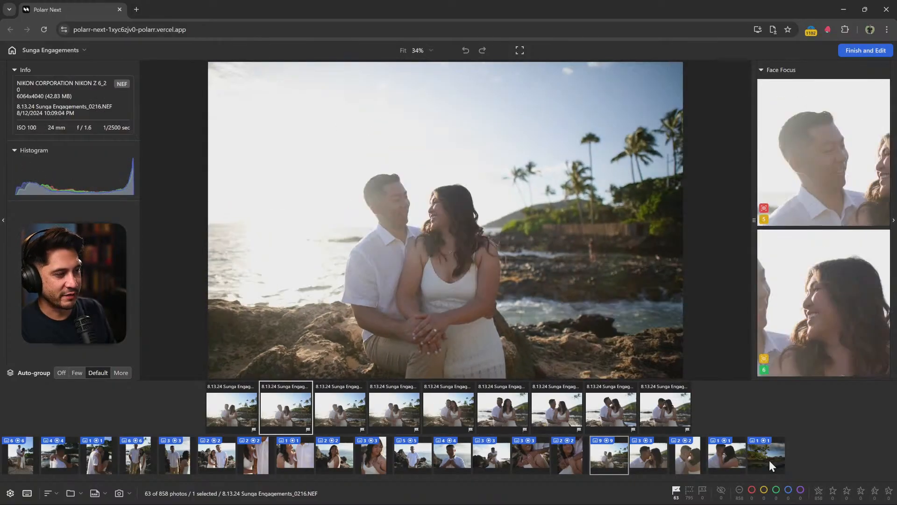
pyautogui.press('Left')
pyautogui.press('Left')
pyautogui.press('Left')
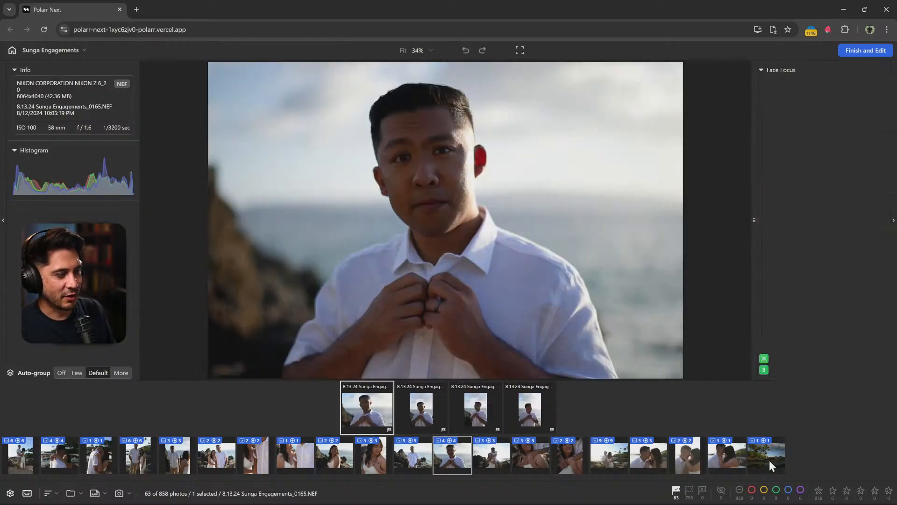
pyautogui.press('Left')
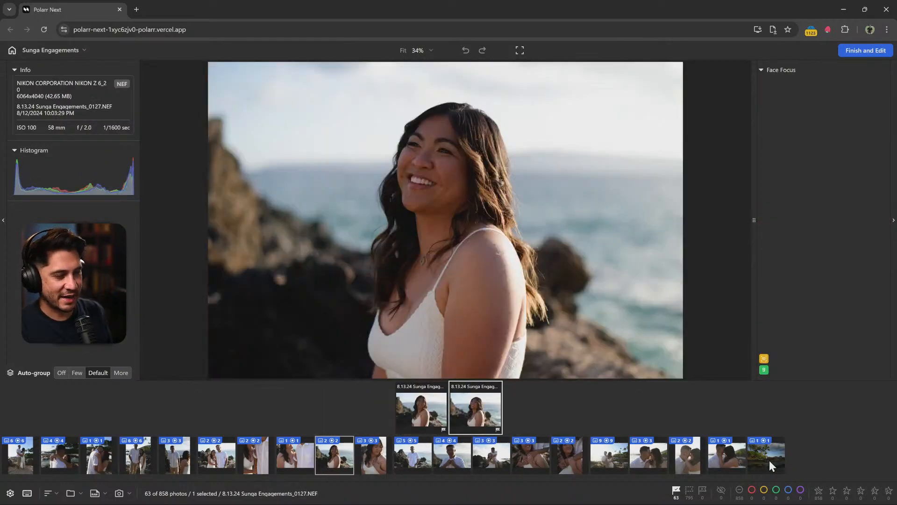
# Compare the opening frames of the first picked group and label Sunga Engagements_0004.NEF green
pyautogui.click(29, 453)
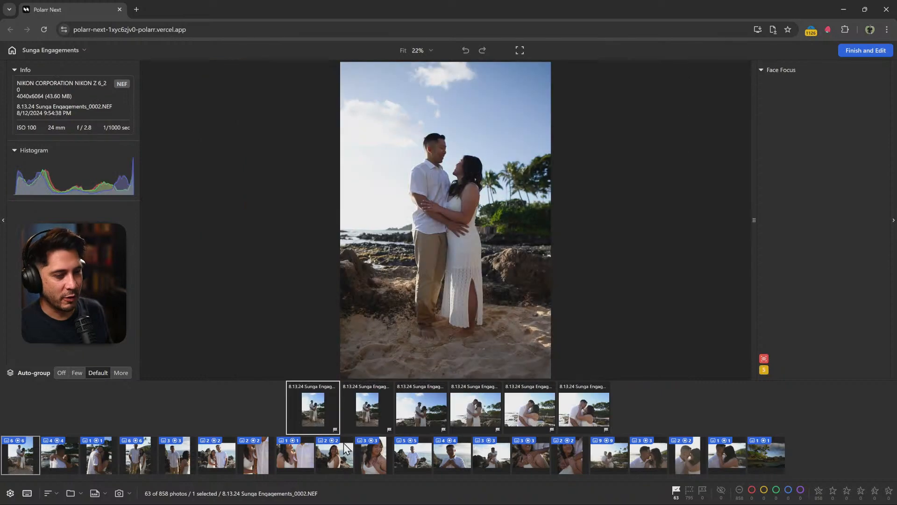
pyautogui.press('Right')
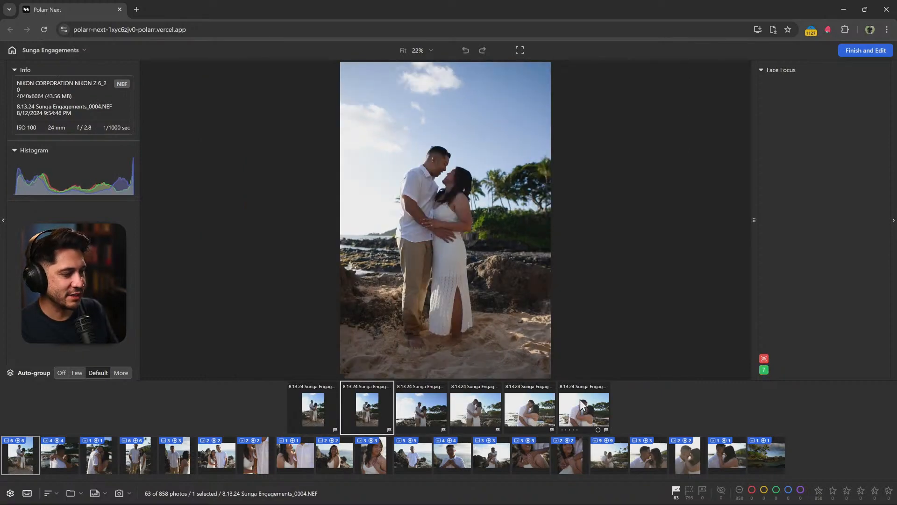
pyautogui.press('Left')
pyautogui.press('Right')
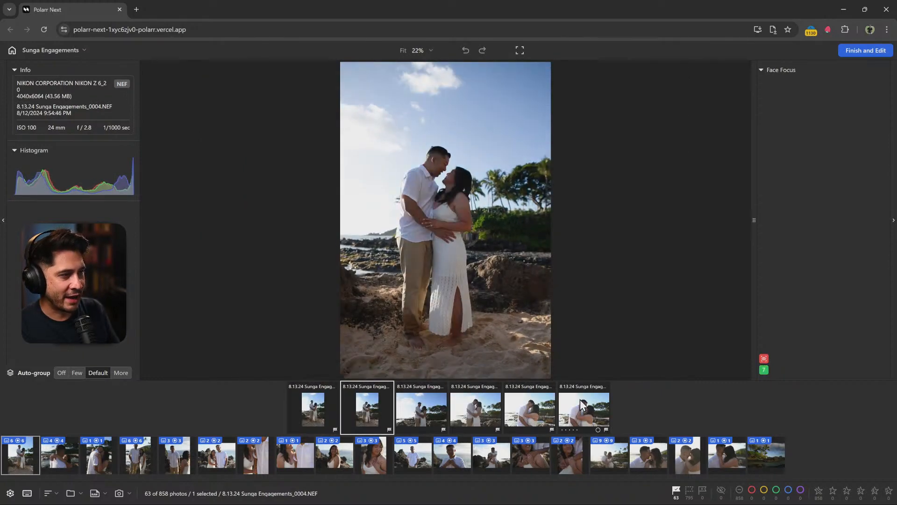
pyautogui.press('Right')
pyautogui.press('Left')
pyautogui.press('Left')
pyautogui.press('Right')
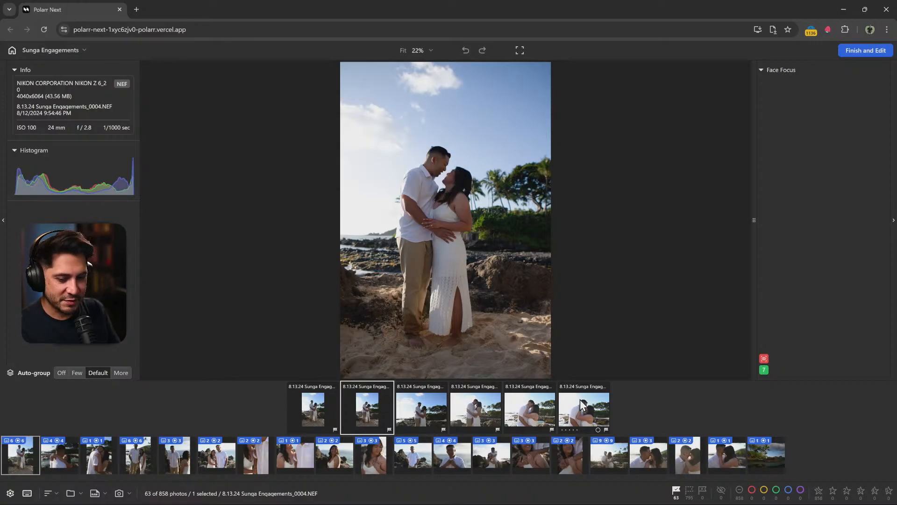
pyautogui.press('8')
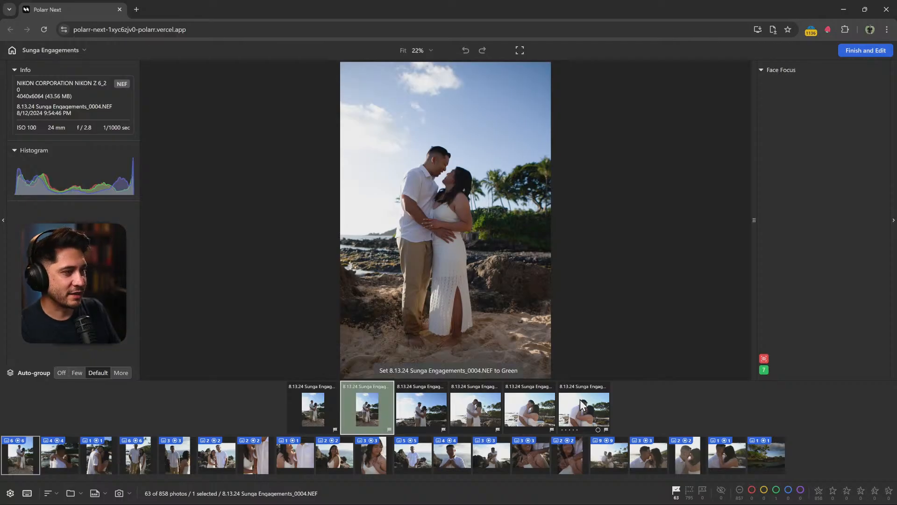
# Check the rest of the first group, set Sunga Engagements_0019.NEF to no color, and label Sunga Engagements_0025.NEF green
pyautogui.press('Right')
pyautogui.press('Right')
pyautogui.press('Right')
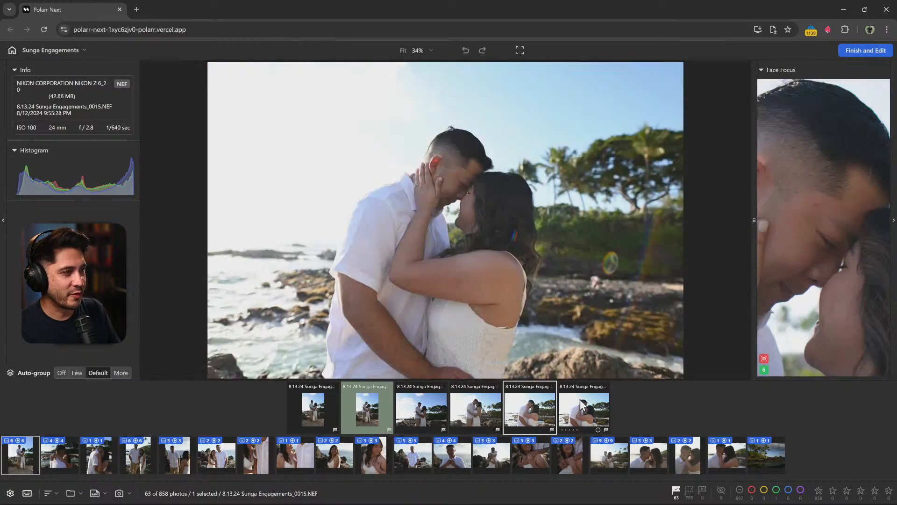
pyautogui.press('Left')
pyautogui.press('Right')
pyautogui.press('Right')
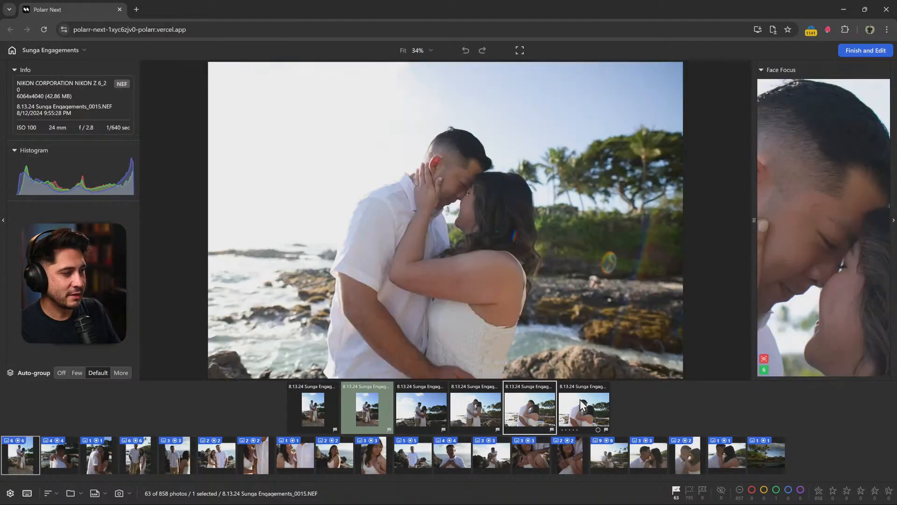
pyautogui.press('0')
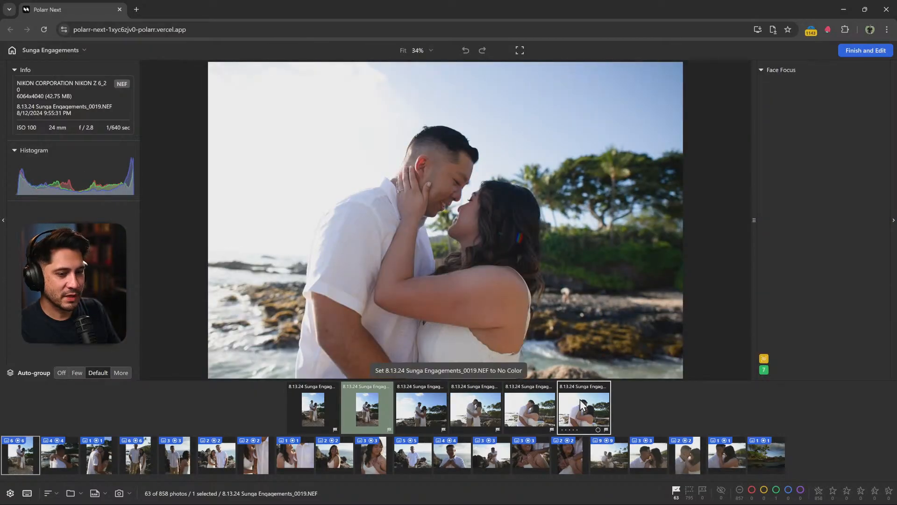
pyautogui.press('Right')
pyautogui.press('8')
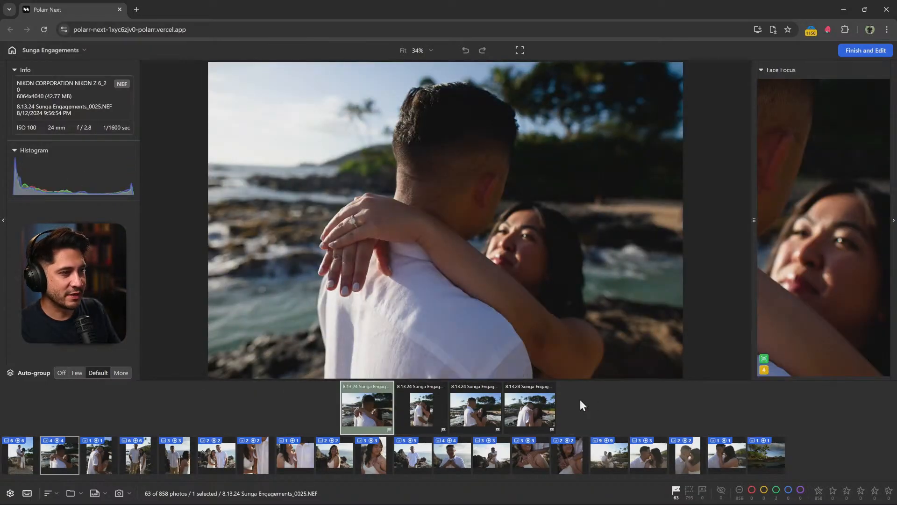
# Compare the remaining embrace shots in the second group and label Sunga Engagements_0028.NEF and Sunga Engagements_0049.NEF green
pyautogui.press('Right')
pyautogui.press('Right')
pyautogui.press('Left')
pyautogui.press('8')
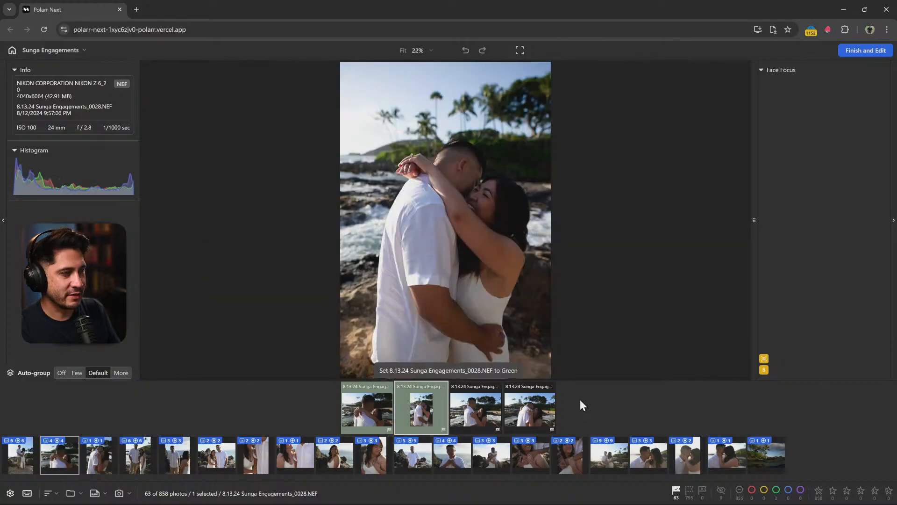
pyautogui.press('Right')
pyautogui.press('Right')
pyautogui.press('8')
# Compare the standing couple portraits in the fourth group and label Sunga Engagements_0060.NEF and Sunga Engagements_0070.NEF green
pyautogui.press('Right')
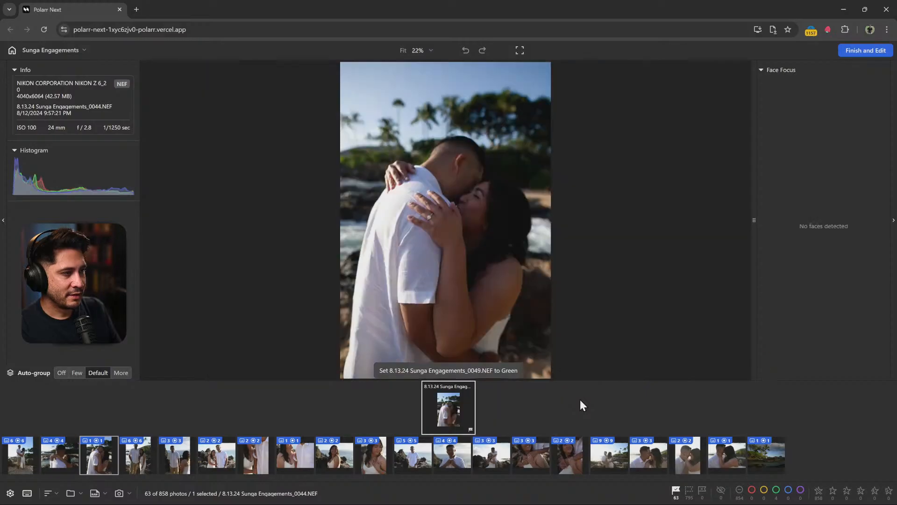
pyautogui.press('Right')
pyautogui.press('Right')
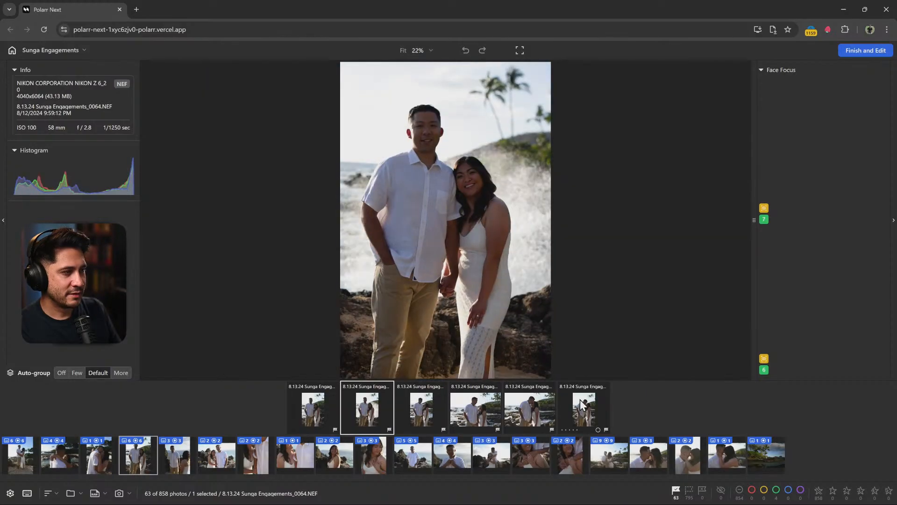
pyautogui.press('Left')
pyautogui.press('8')
pyautogui.press('Right')
pyautogui.press('Right')
pyautogui.press('Right')
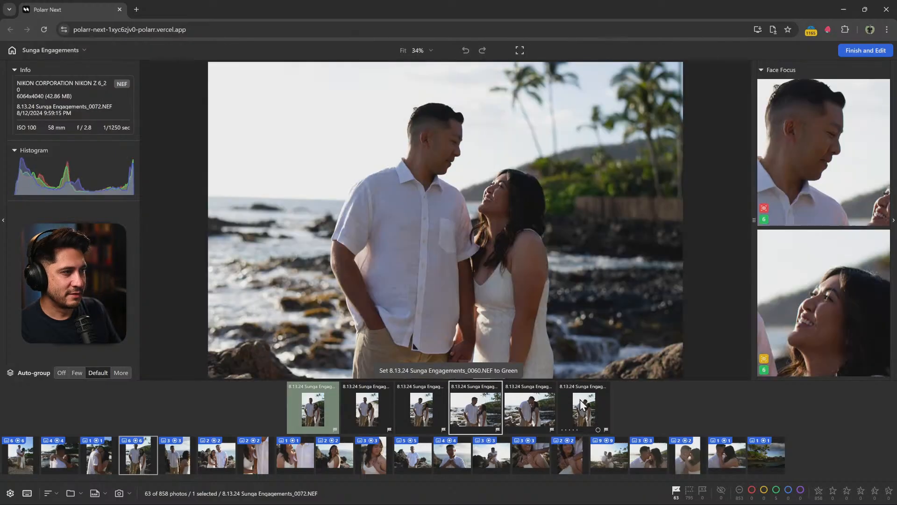
pyautogui.press('Left')
pyautogui.press('8')
# Go through the following standing couple shots and label Sunga Engagements_0100.NEF green
pyautogui.press('Right')
pyautogui.press('Right')
pyautogui.press('Right')
pyautogui.press('Right')
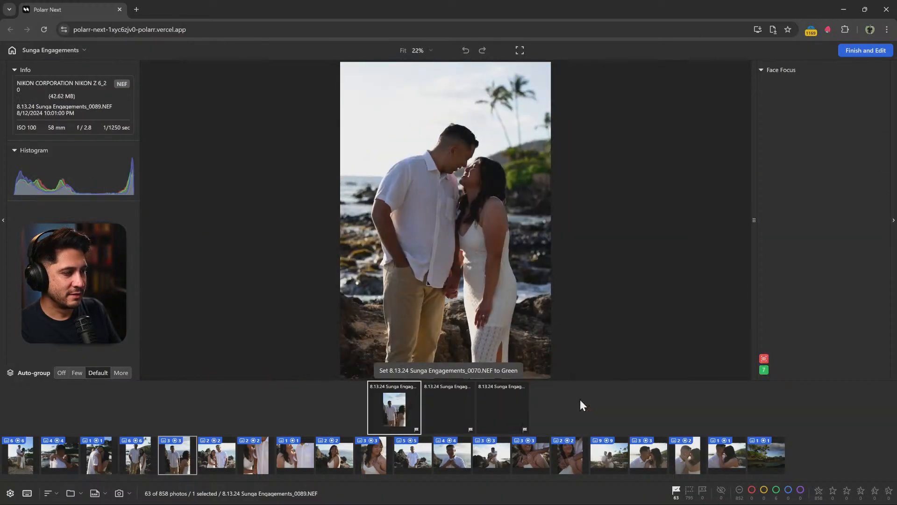
pyautogui.press('Right')
pyautogui.press('Right')
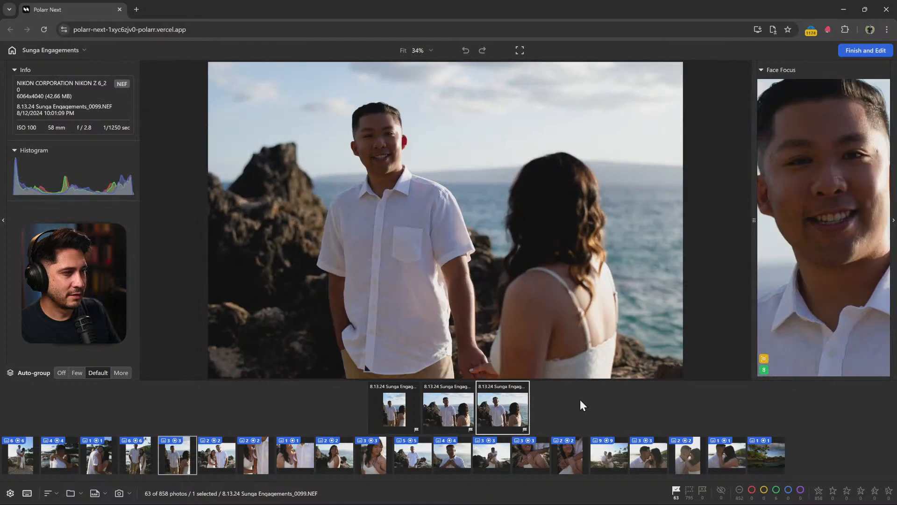
pyautogui.press('Right')
pyautogui.press('Left')
pyautogui.press('Right')
pyautogui.press('8')
# Label the couple close-up Sunga Engagements_0107.NEF and the woman's portrait Sunga Engagements_0124.NEF green
pyautogui.press('Right')
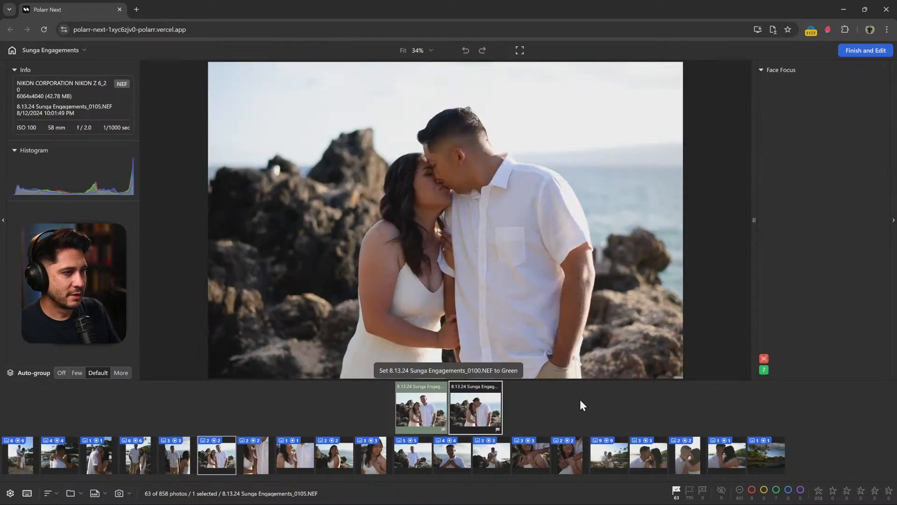
pyautogui.press('Right')
pyautogui.press('8')
pyautogui.press('Right')
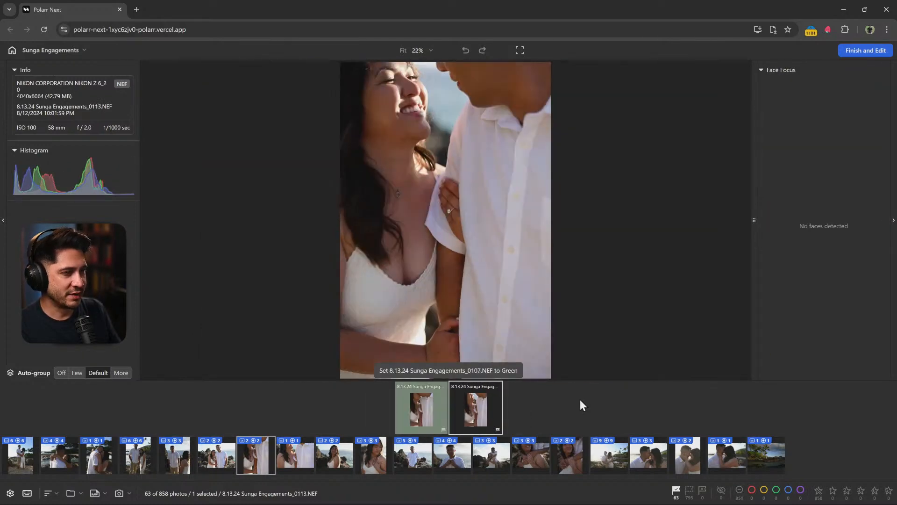
pyautogui.press('Right')
pyautogui.press('Right')
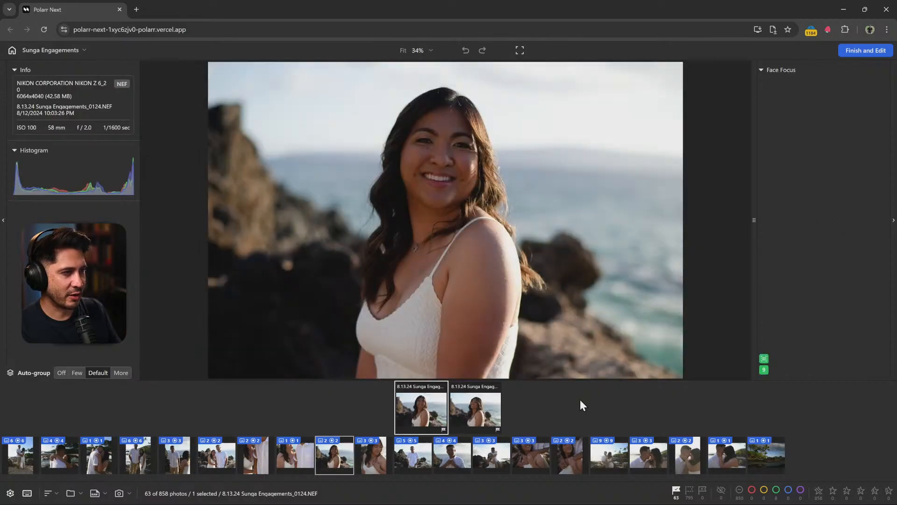
pyautogui.press('8')
# Compare the next solo portraits and label the woman's Sunga Engagements_0139.NEF and the man's Sunga Engagements_0149.NEF green
pyautogui.press('Right')
pyautogui.press('Right')
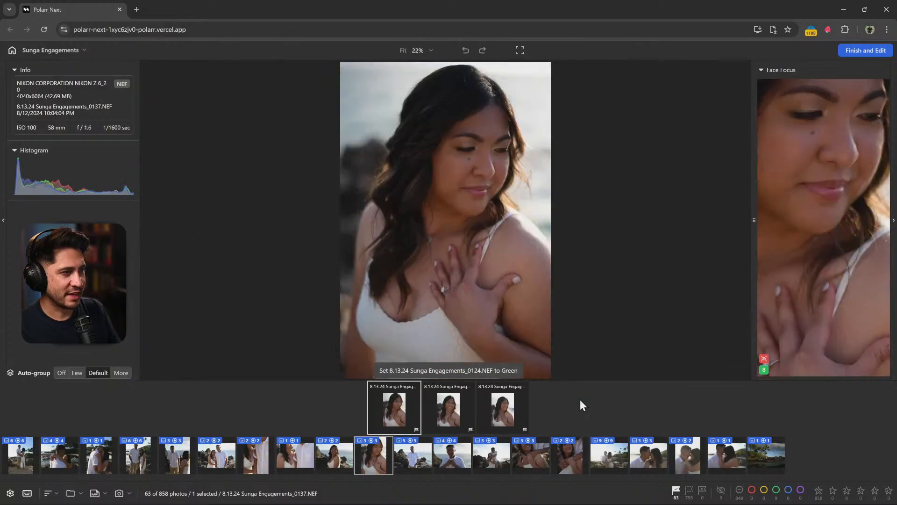
pyautogui.press('Right')
pyautogui.press('Left')
pyautogui.press('Right')
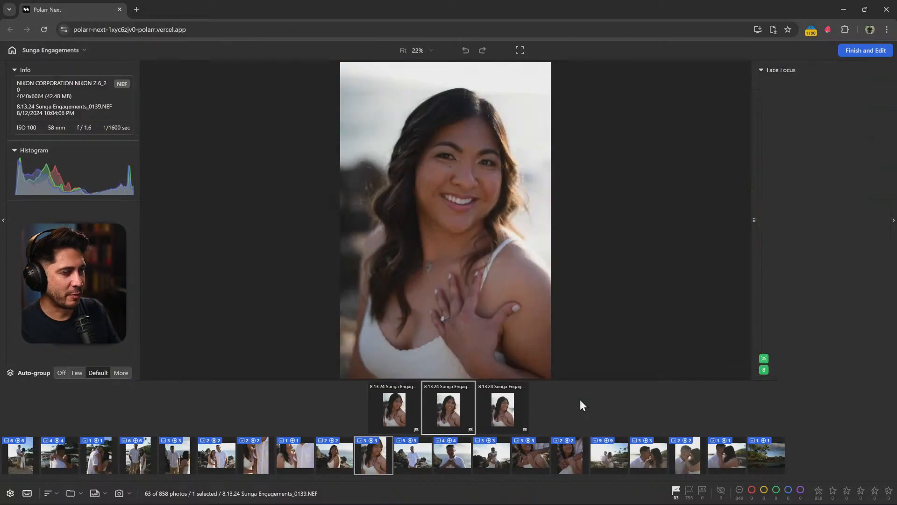
pyautogui.press('8')
pyautogui.press('Right')
pyautogui.press('Right')
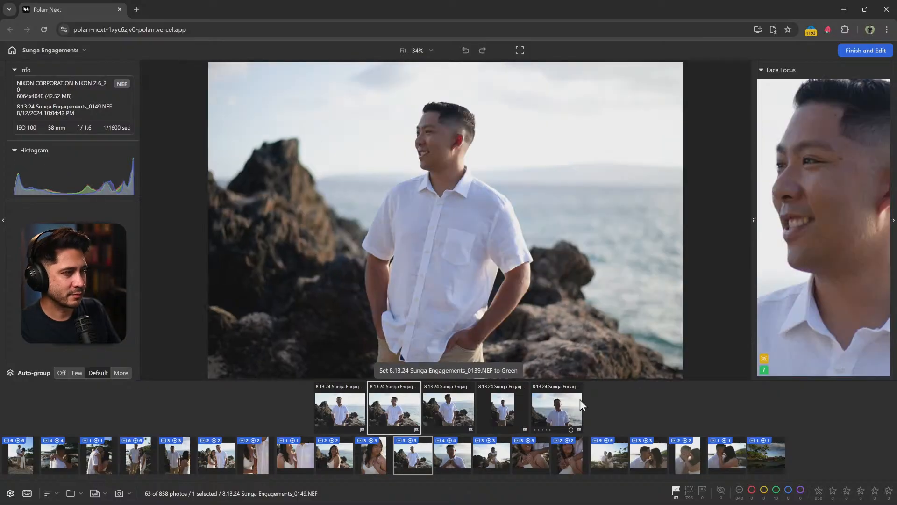
pyautogui.press('8')
# Label the man's vertical portrait Sunga Engagements_0174.NEF and the seated couple shot Sunga Engagements_0192.NEF green
pyautogui.press('Right')
pyautogui.press('Right')
pyautogui.press('Right')
pyautogui.press('Right')
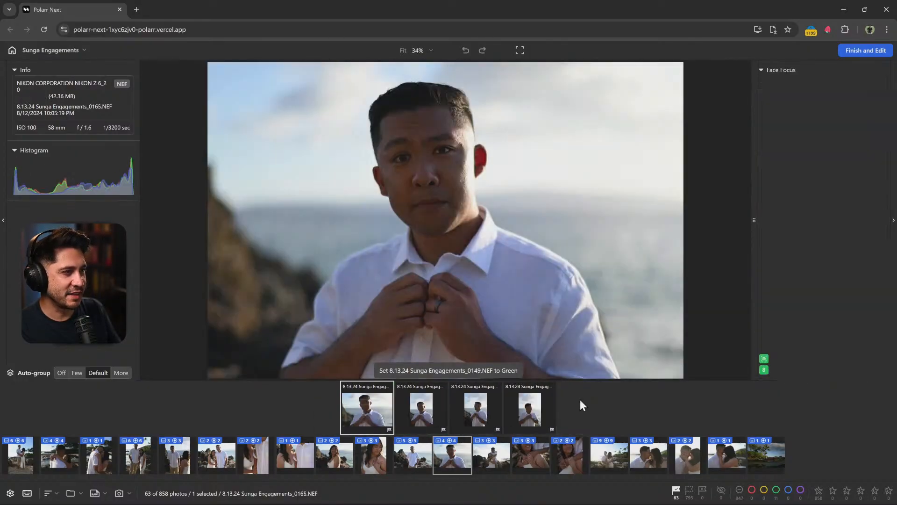
pyautogui.press('Right')
pyautogui.press('Right')
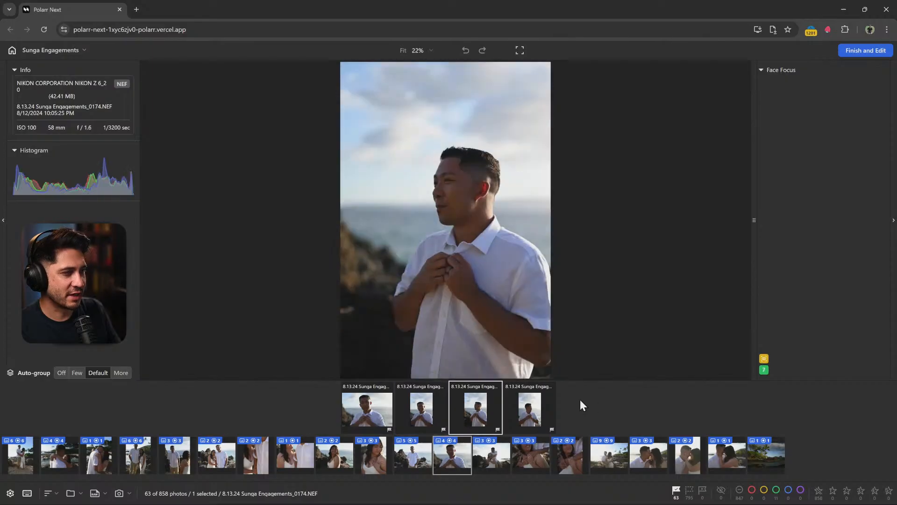
pyautogui.press('8')
pyautogui.press('Right')
pyautogui.press('Right')
pyautogui.press('Right')
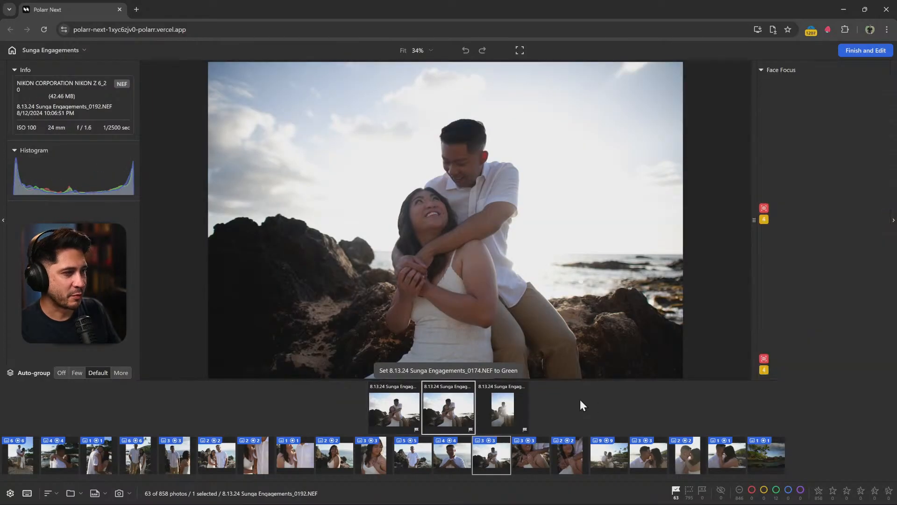
pyautogui.press('8')
# Compare the ring close-ups, label Sunga Engagements_0199.NEF green, and move on to the group starting with Sunga Engagements_0205.NEF
pyautogui.press('Right')
pyautogui.press('Right')
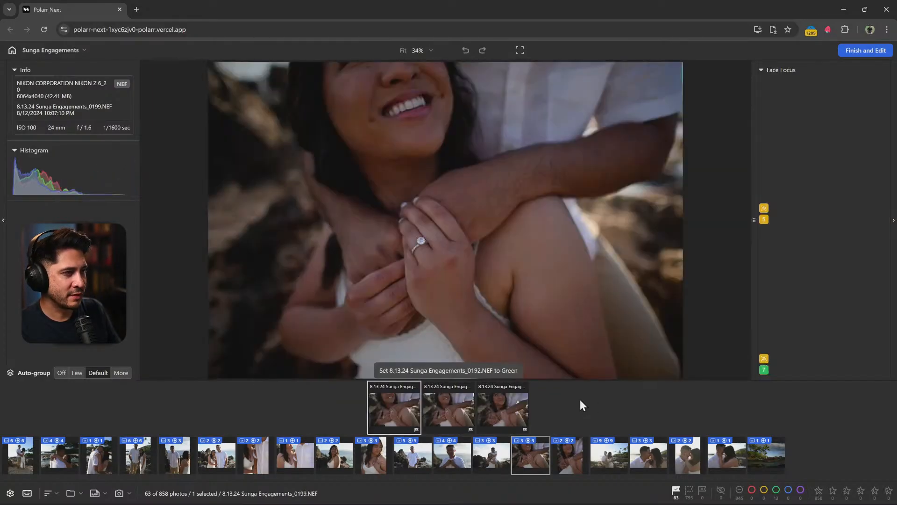
pyautogui.press('Right')
pyautogui.press('Left')
pyautogui.press('8')
pyautogui.press('Right')
pyautogui.press('Right')
pyautogui.press('Right')
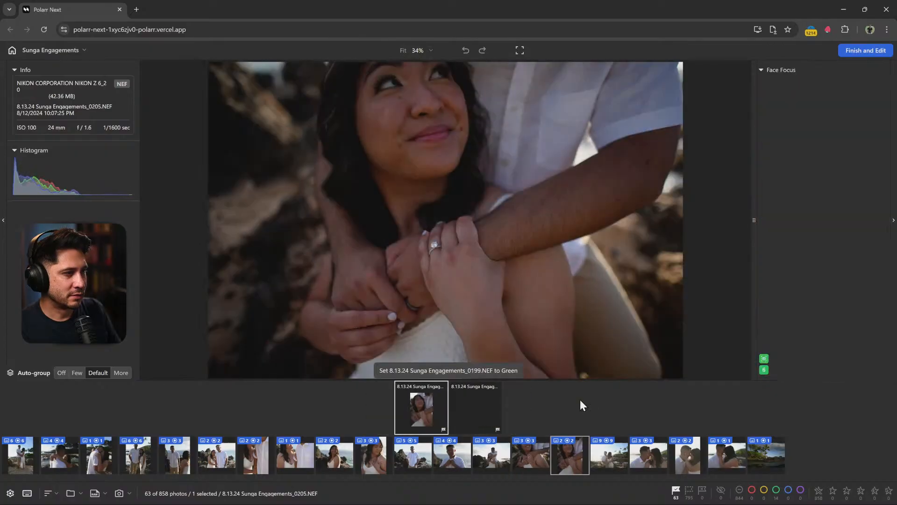
# Compare the two vertical ring close-ups, label Sunga Engagements_0208.NEF green, and move on to the seated couple group
pyautogui.press('Right')
pyautogui.press('Right')
pyautogui.press('Left')
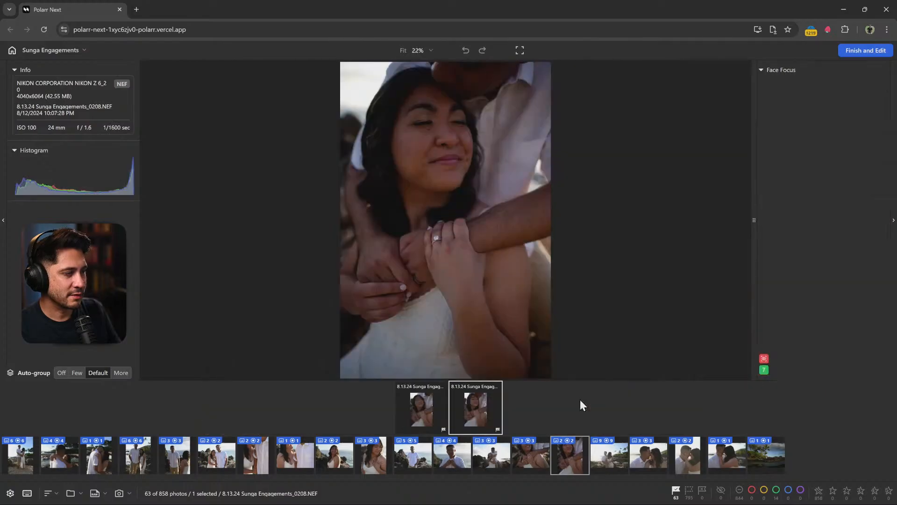
pyautogui.press('8')
pyautogui.press('Right')
pyautogui.press('Right')
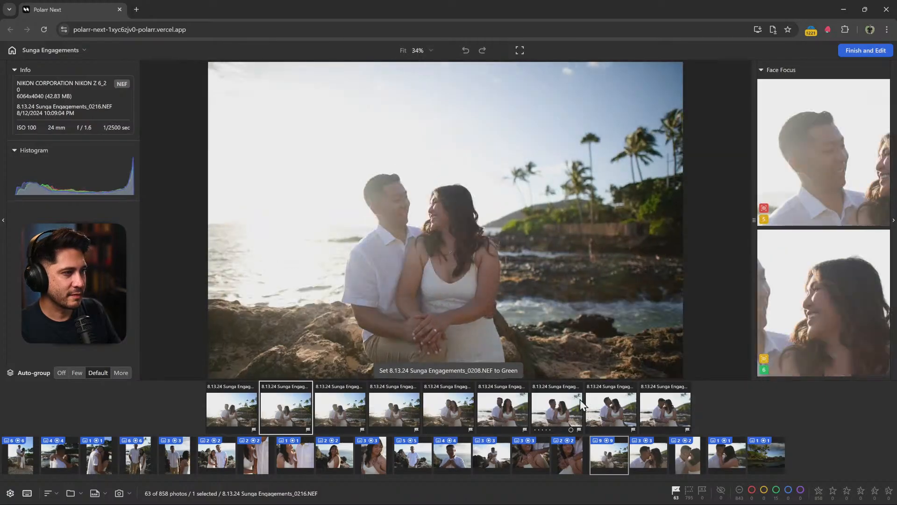
# Label Sunga Engagements_0213.NEF and Sunga Engagements_0216.NEF green, and clear the label from Sunga Engagements_0213.NEF
pyautogui.press('Left')
pyautogui.press('8')
pyautogui.press('Right')
pyautogui.press('8')
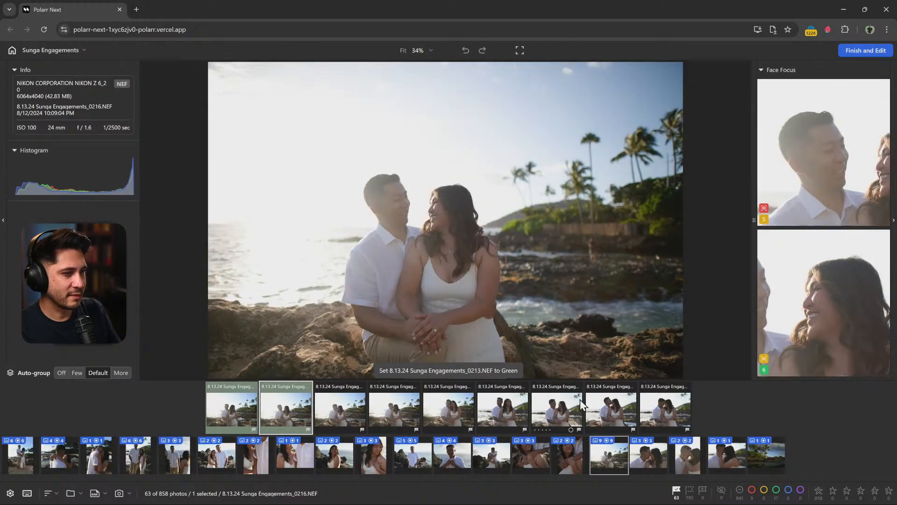
pyautogui.press('Left')
pyautogui.press('8')
# Compare the remaining seated couple shots in the group and label Sunga Engagements_0243.NEF green
pyautogui.press('Right')
pyautogui.press('Right')
pyautogui.press('Right')
pyautogui.press('Right')
pyautogui.press('Right')
pyautogui.press('Right')
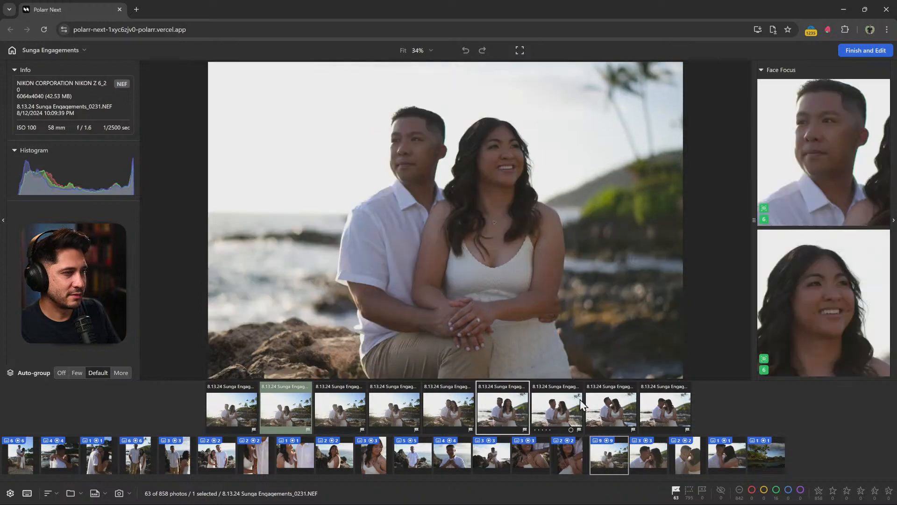
pyautogui.press('Right')
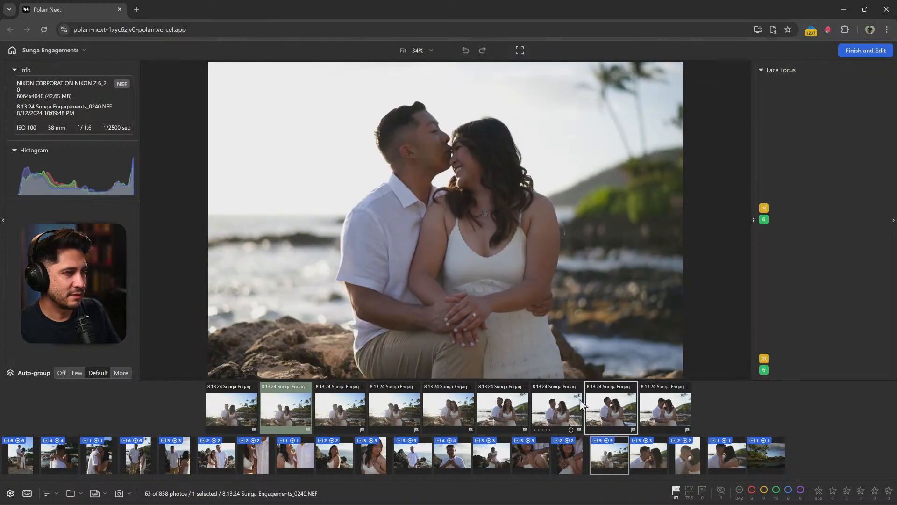
pyautogui.press('Right')
pyautogui.press('8')
# Compare the kissing close-ups in the following group and label Sunga Engagements_0252.NEF and Sunga Engagements_0257.NEF green
pyautogui.press('Right')
pyautogui.press('Right')
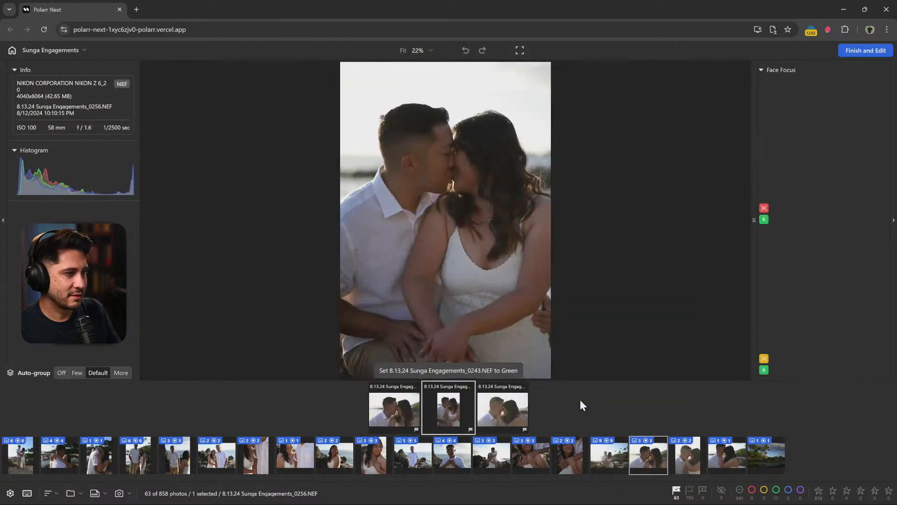
pyautogui.press('Left')
pyautogui.press('8')
pyautogui.press('Right')
pyautogui.press('Right')
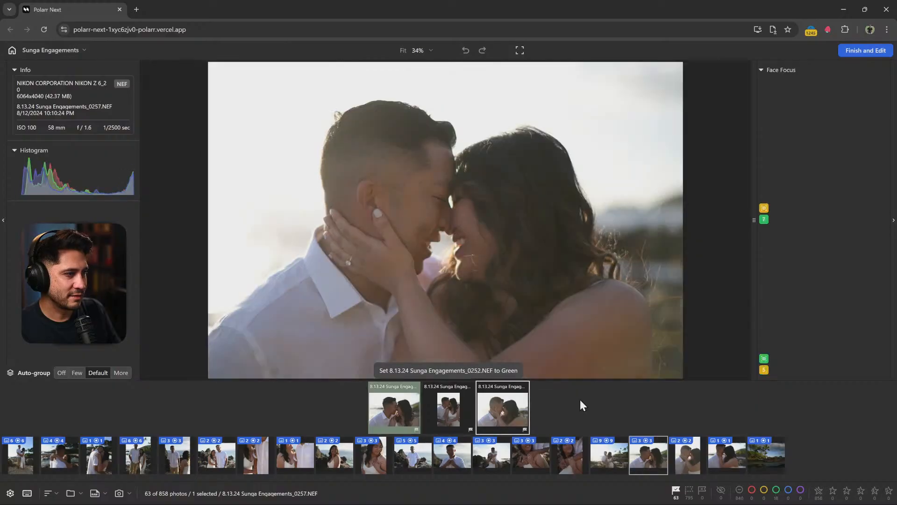
pyautogui.press('8')
# Go through the remaining kissing shots and label the wide palm-tree landscape Sunga Engagements_0280.NEF green
pyautogui.press('Right')
pyautogui.press('Right')
pyautogui.press('Right')
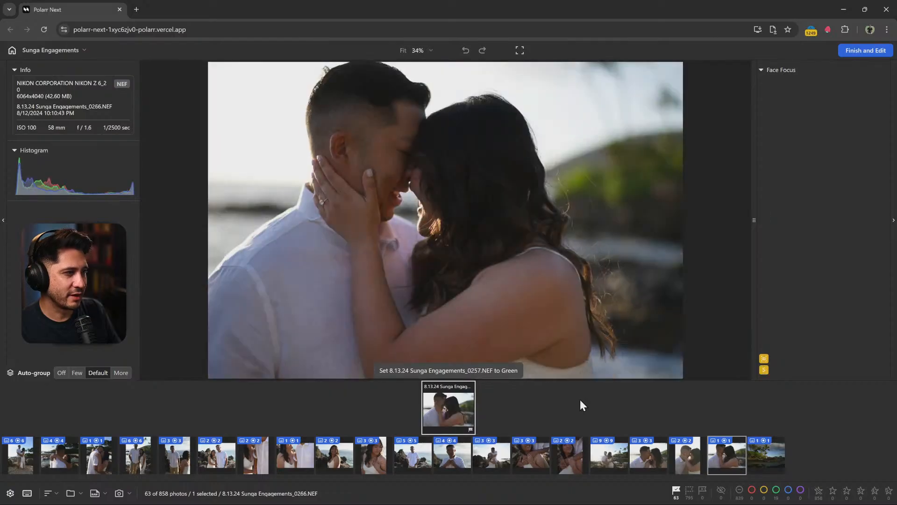
pyautogui.press('Right')
pyautogui.press('8')
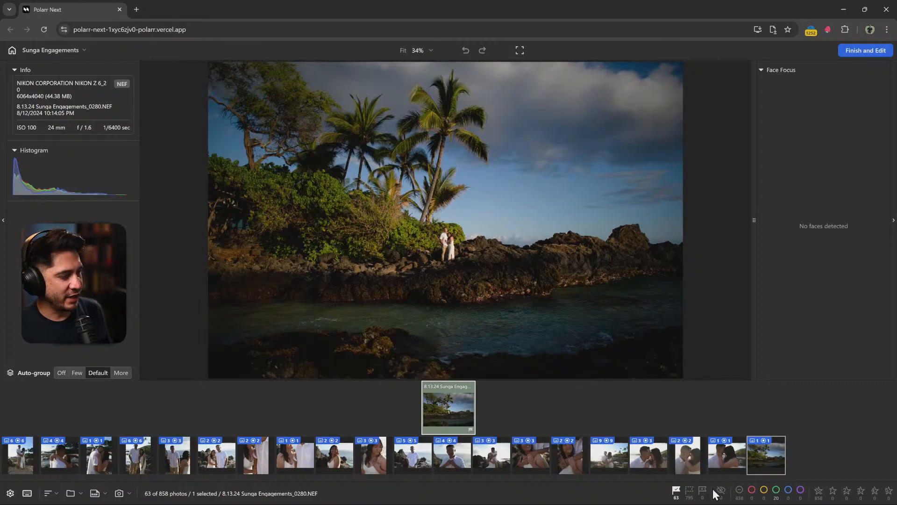
# Look back through the last groups of picks to check the green label choices
pyautogui.press('Left')
pyautogui.press('Left')
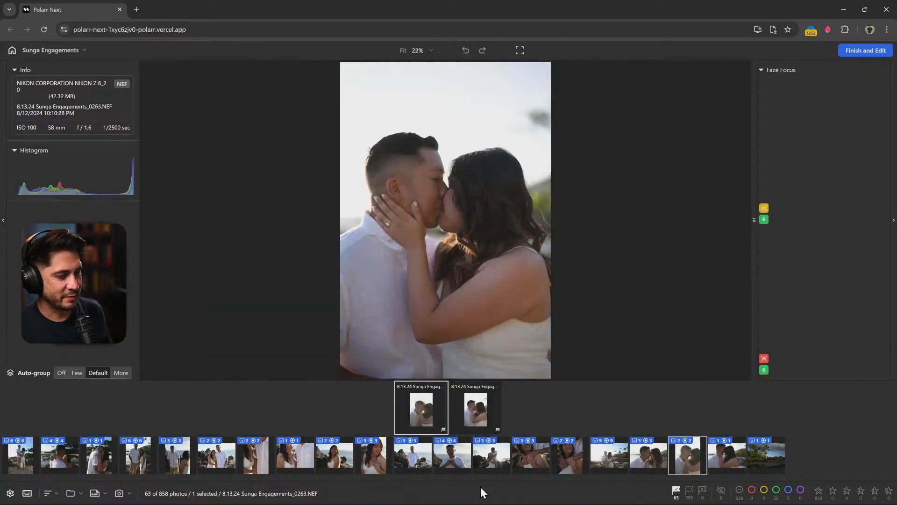
pyautogui.press('Left')
pyautogui.press('Left')
pyautogui.press('Left')
pyautogui.press('Left')
pyautogui.press('Left')
pyautogui.press('Left')
pyautogui.press('Left')
pyautogui.press('Left')
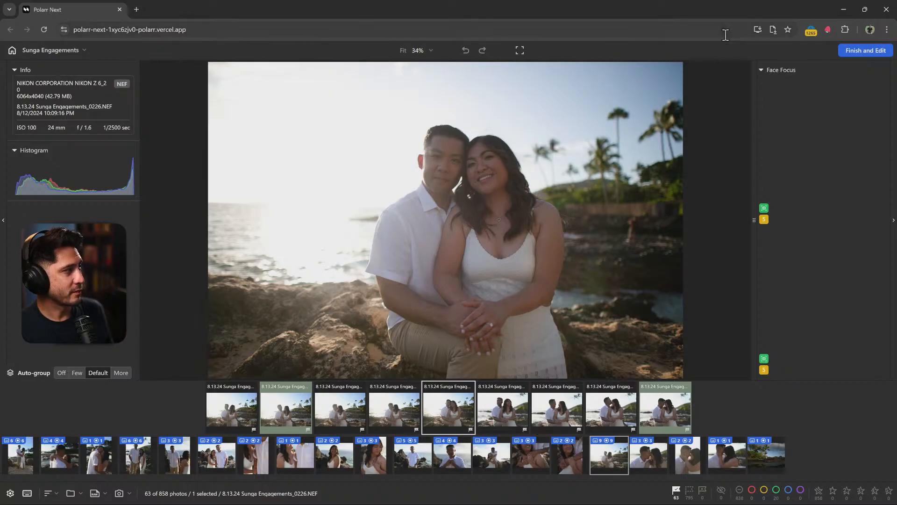
# Finish culling and send both the Flagged and the Green photos to edit mode
pyautogui.click(856, 52)
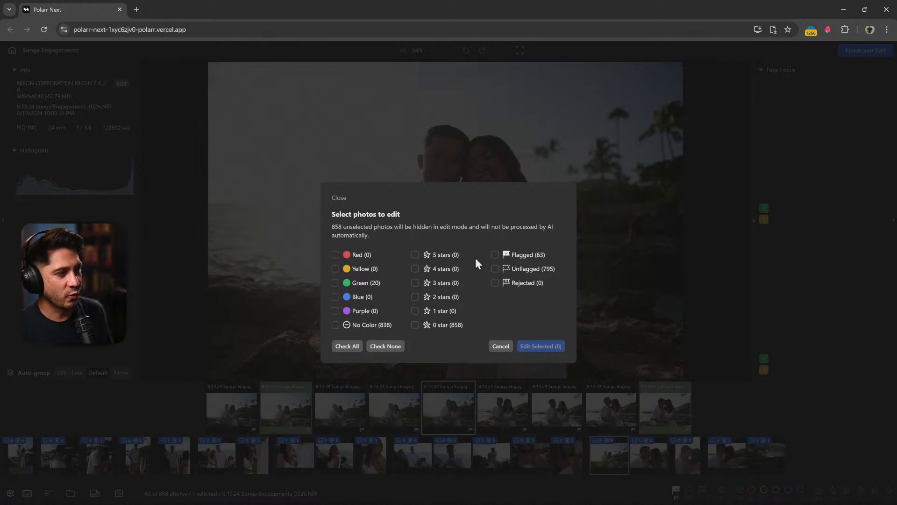
pyautogui.click(336, 282)
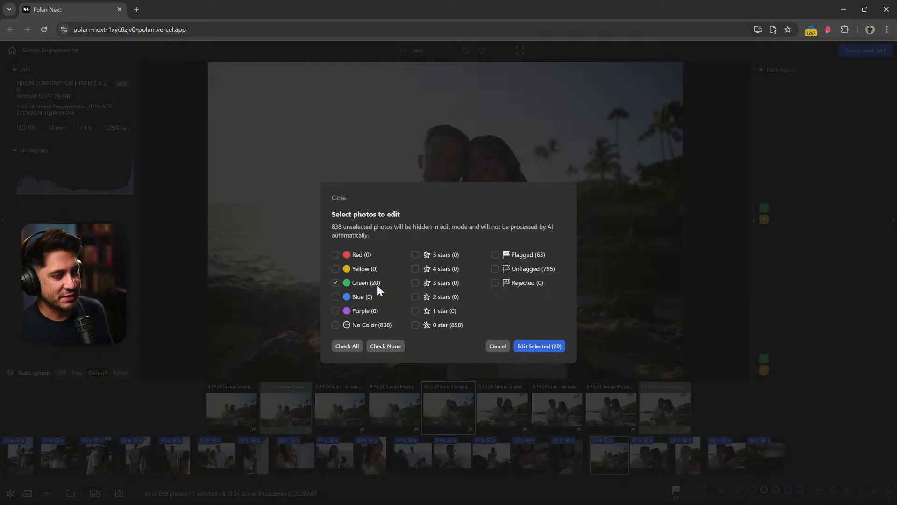
pyautogui.click(336, 283)
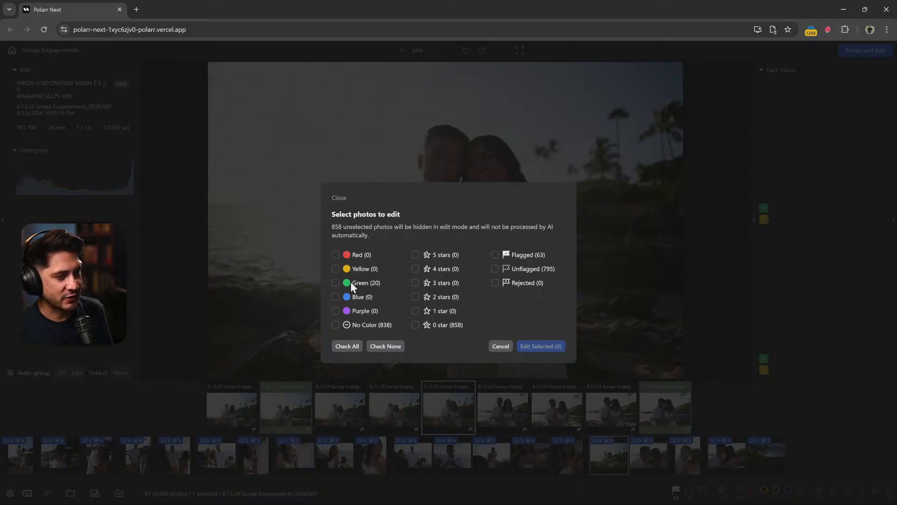
pyautogui.click(335, 282)
pyautogui.click(496, 253)
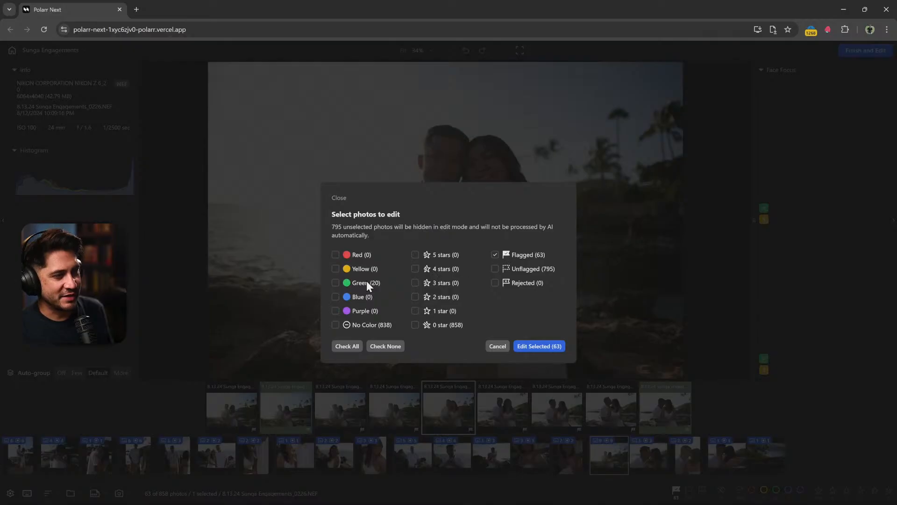
pyautogui.click(496, 256)
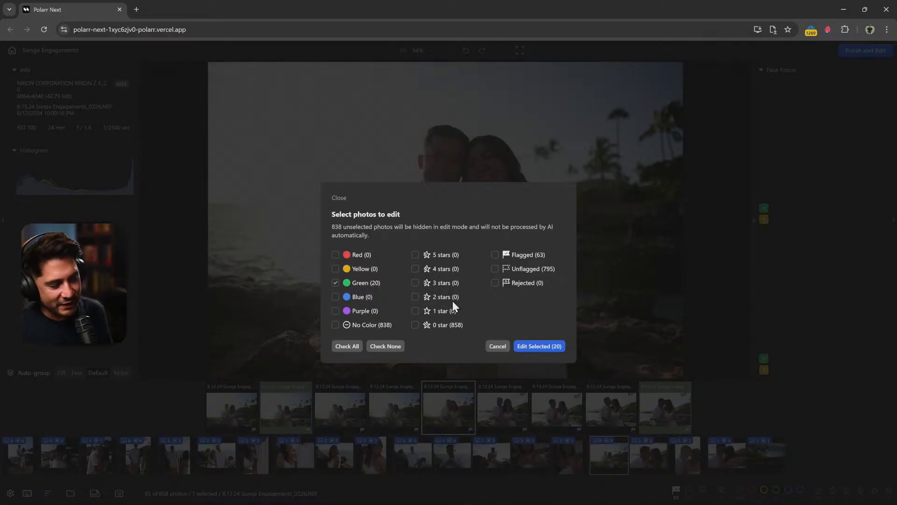
pyautogui.click(349, 284)
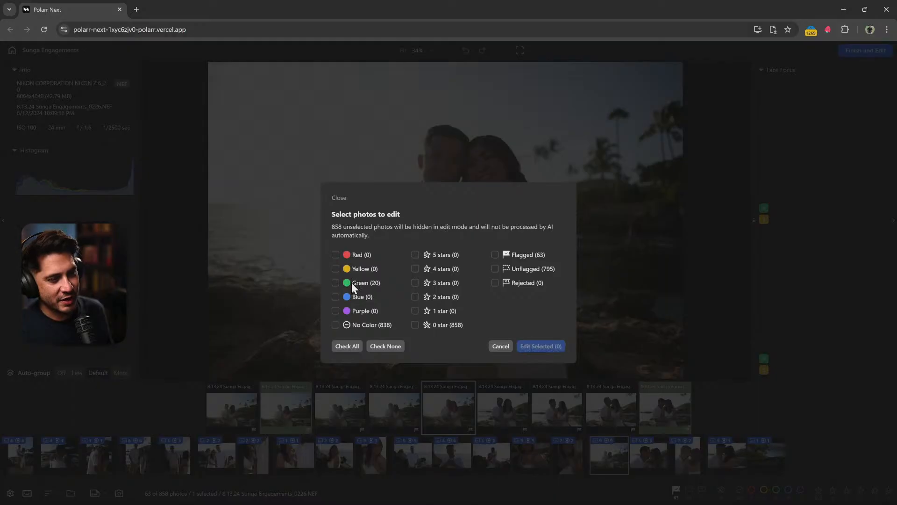
pyautogui.click(496, 255)
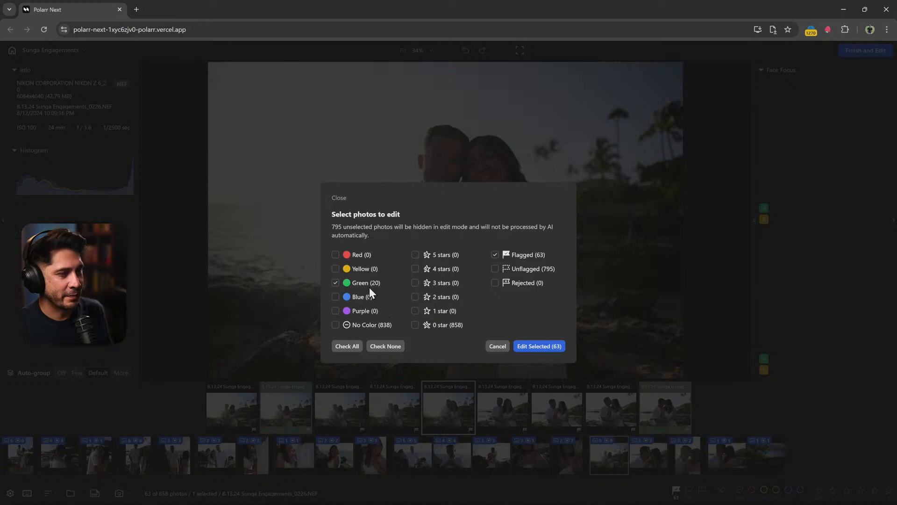
pyautogui.click(543, 346)
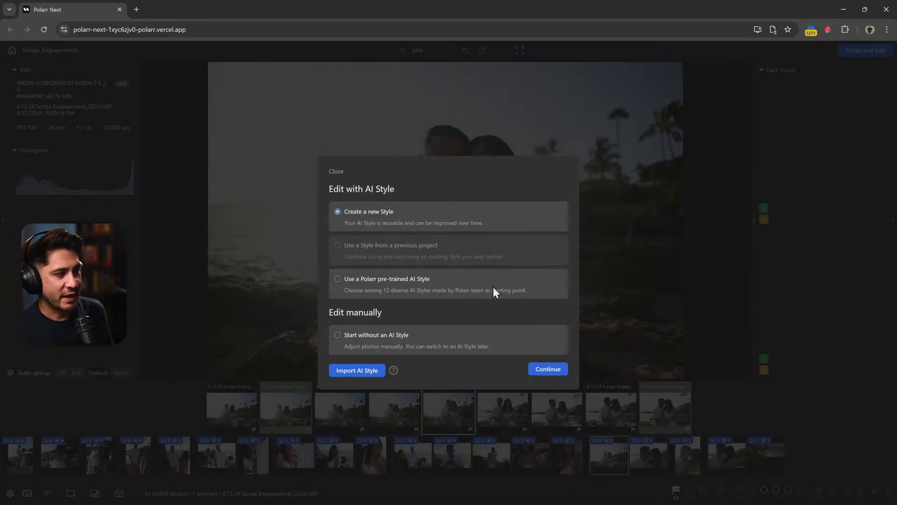
# Choose a Polarr pre-trained AI Style, browse the available styles, and apply Tender to the photos
pyautogui.click(422, 282)
pyautogui.click(548, 369)
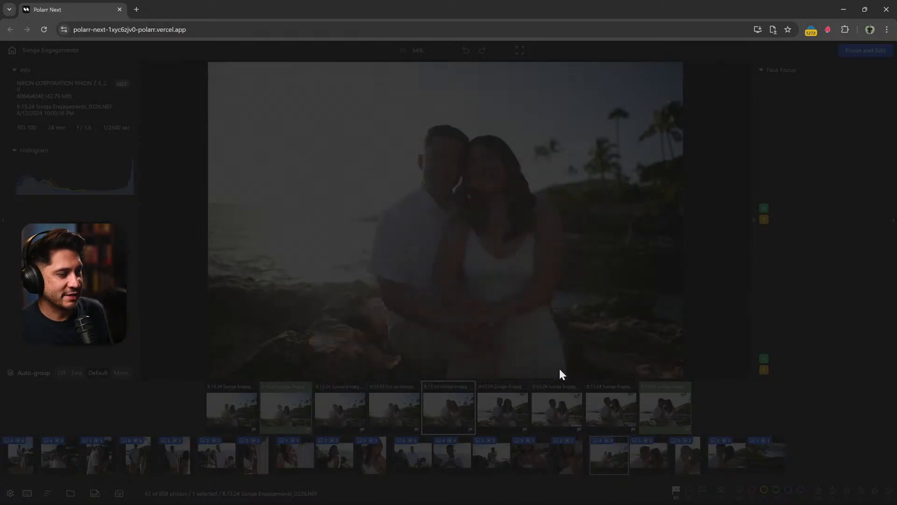
pyautogui.scroll(-3, 486, 293)
pyautogui.scroll(-3, 490, 287)
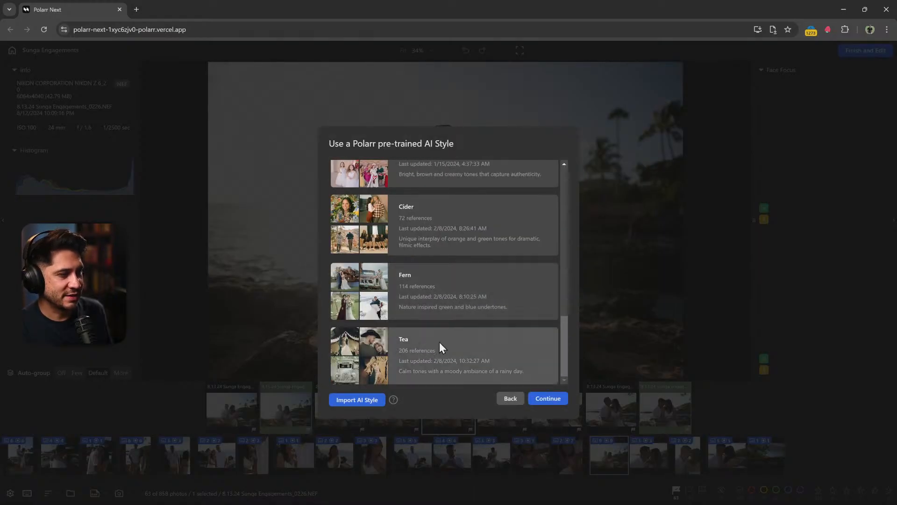
pyautogui.scroll(10, 439, 342)
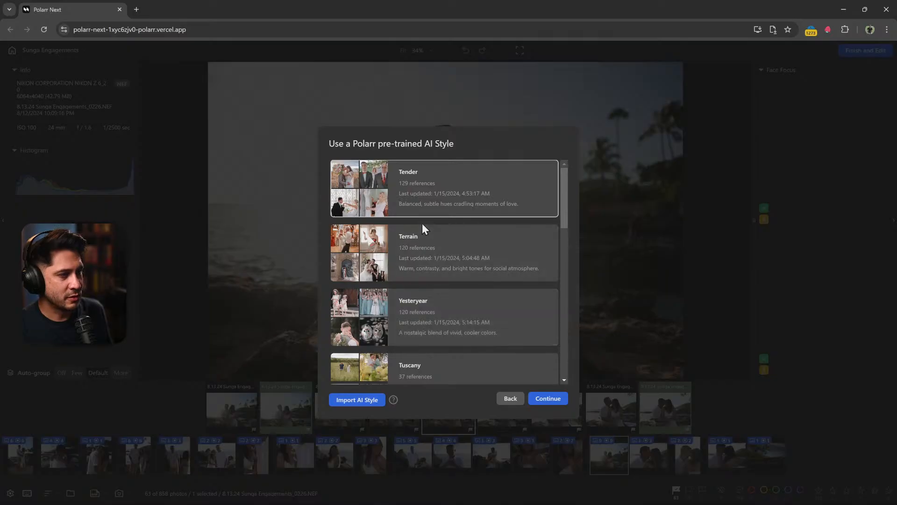
pyautogui.click(548, 398)
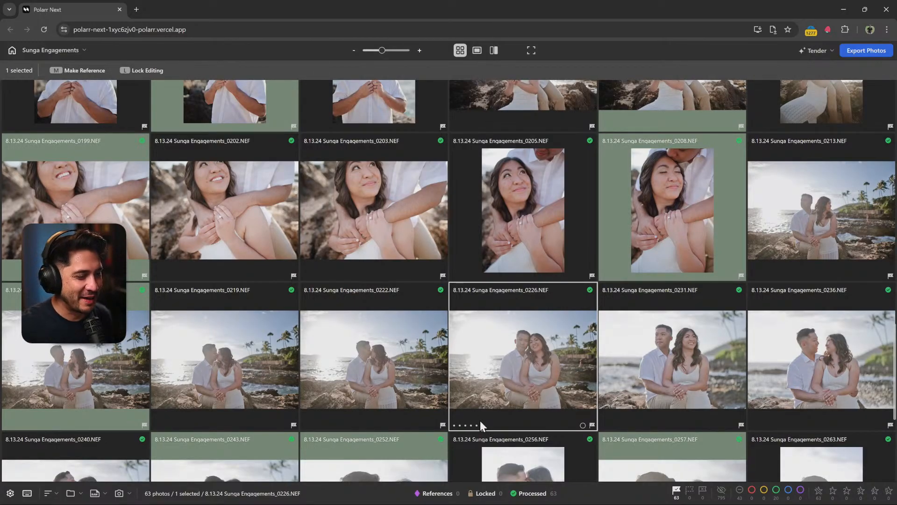
# Review the edited photos, filtering the grid to the green-labelled ones for a closer look and removing that filter again
pyautogui.scroll(8, 512, 416)
pyautogui.scroll(12, 506, 402)
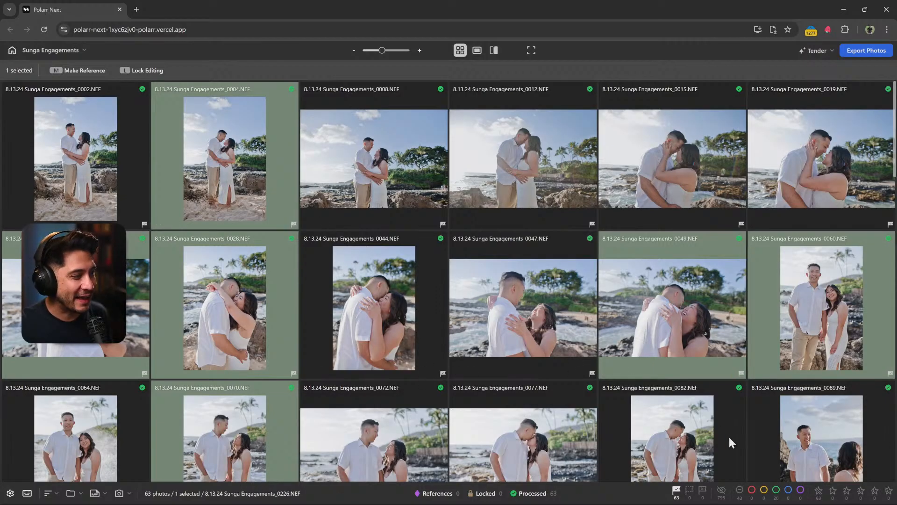
pyautogui.click(777, 490)
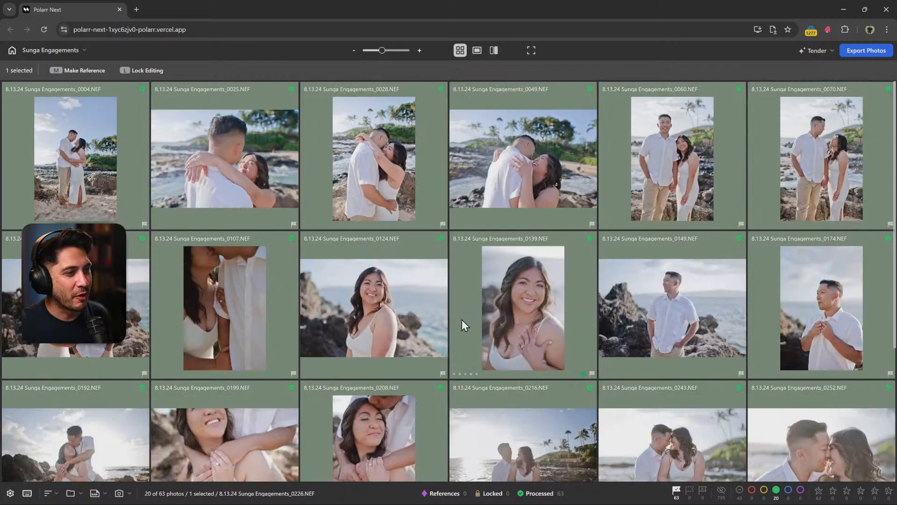
pyautogui.scroll(-2, 202, 180)
pyautogui.scroll(-5, 203, 175)
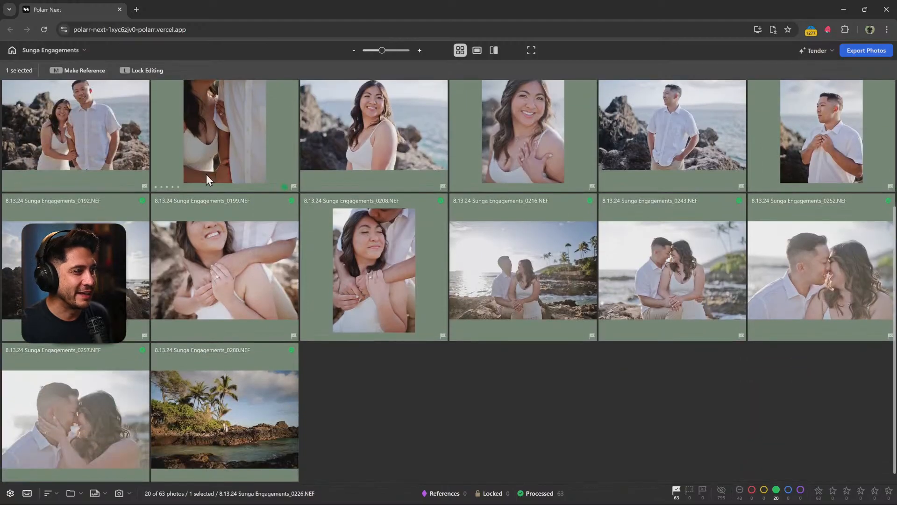
pyautogui.scroll(3, 303, 378)
pyautogui.scroll(2, 301, 370)
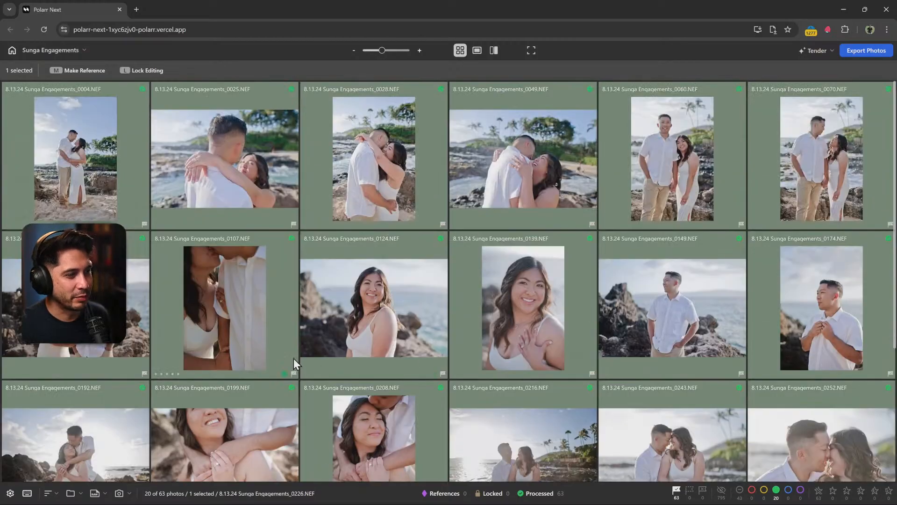
pyautogui.click(777, 492)
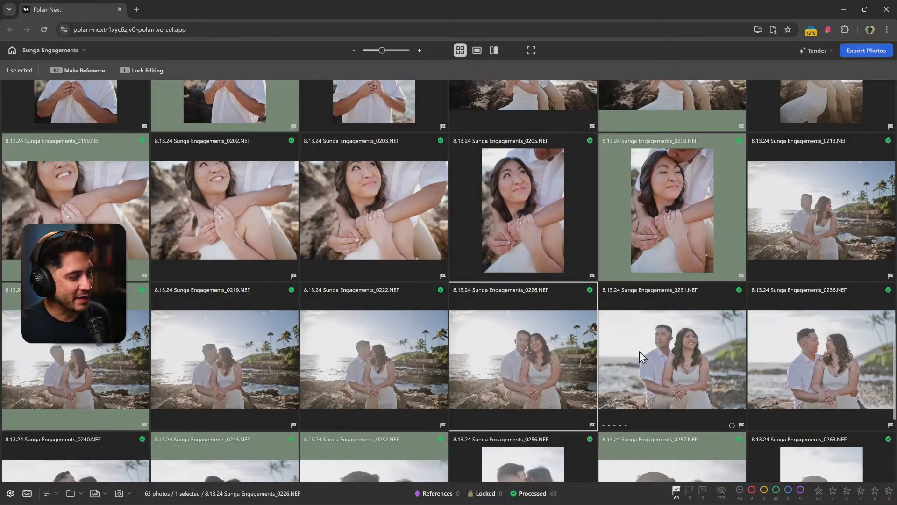
# Switch the filter from flagged to hidden photos, browse the unprocessed images, and select Sunga Engagements_0050.NEF
pyautogui.scroll(10, 640, 355)
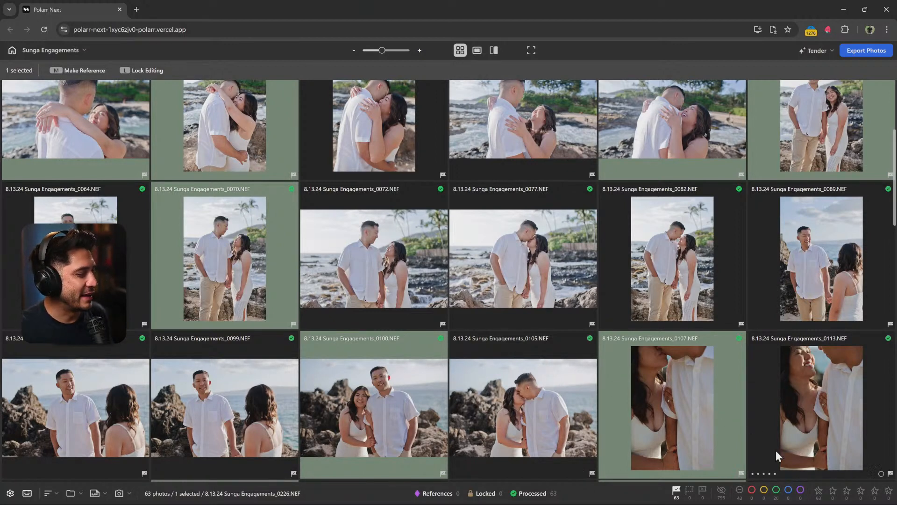
pyautogui.click(722, 492)
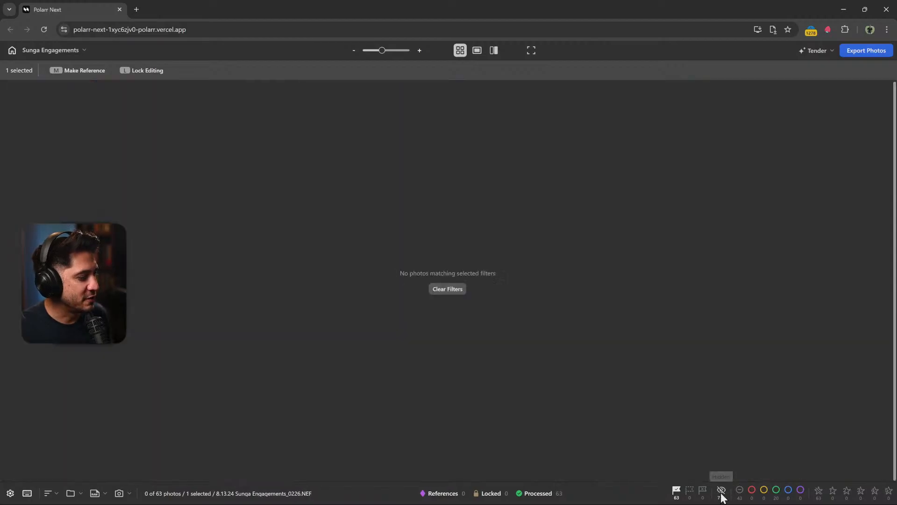
pyautogui.click(676, 491)
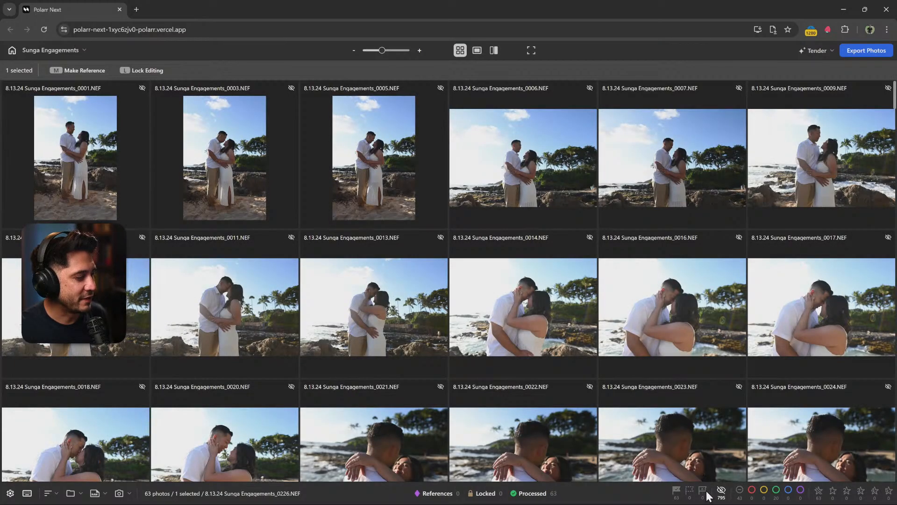
pyautogui.scroll(-5, 379, 289)
pyautogui.scroll(-15, 377, 287)
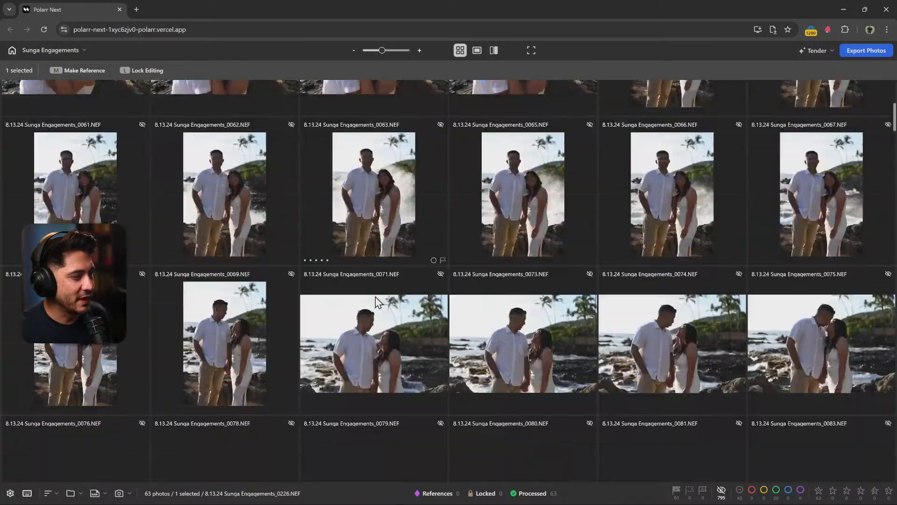
pyautogui.scroll(15, 381, 292)
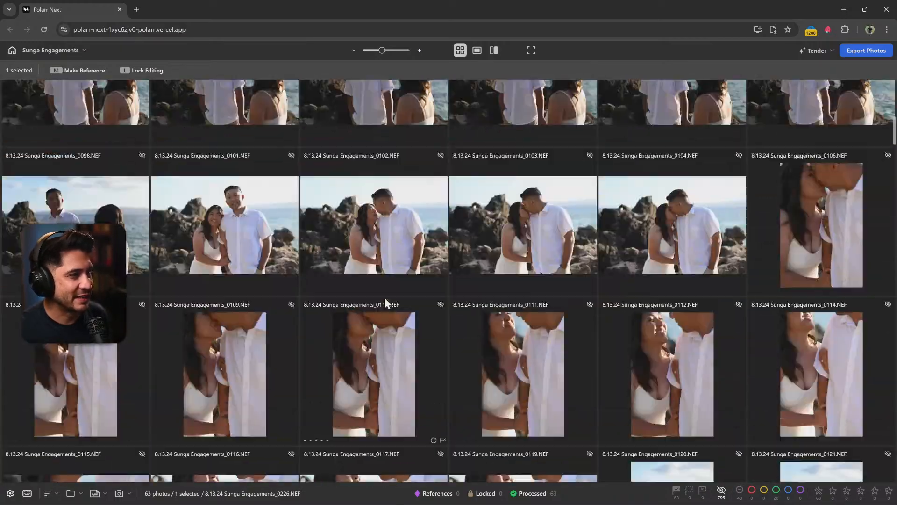
pyautogui.scroll(2, 387, 280)
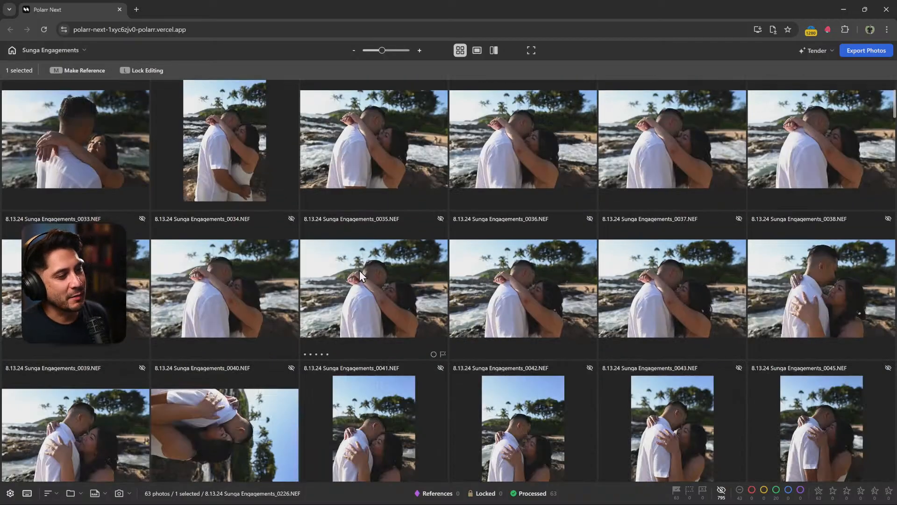
pyautogui.scroll(-10, 360, 270)
pyautogui.click(399, 257)
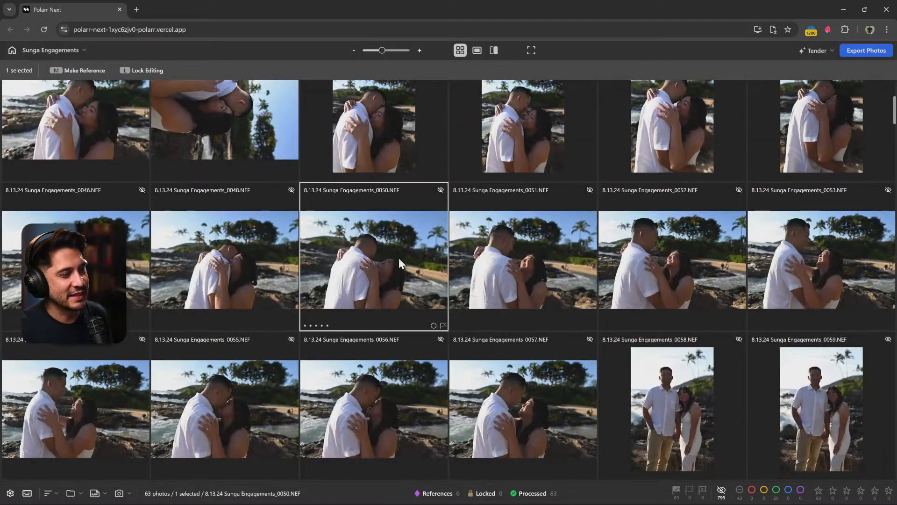
# Browse the hidden photos in the grid one by one up to Sunga Engagements_0069.NEF
pyautogui.press('Right')
pyautogui.press('Right')
pyautogui.press('Right')
pyautogui.press('Right')
pyautogui.press('Right')
pyautogui.press('Right')
pyautogui.press('Right')
pyautogui.press('Right')
pyautogui.press('Right')
pyautogui.press('Right')
pyautogui.press('Right')
pyautogui.press('Right')
pyautogui.press('Right')
pyautogui.press('Right')
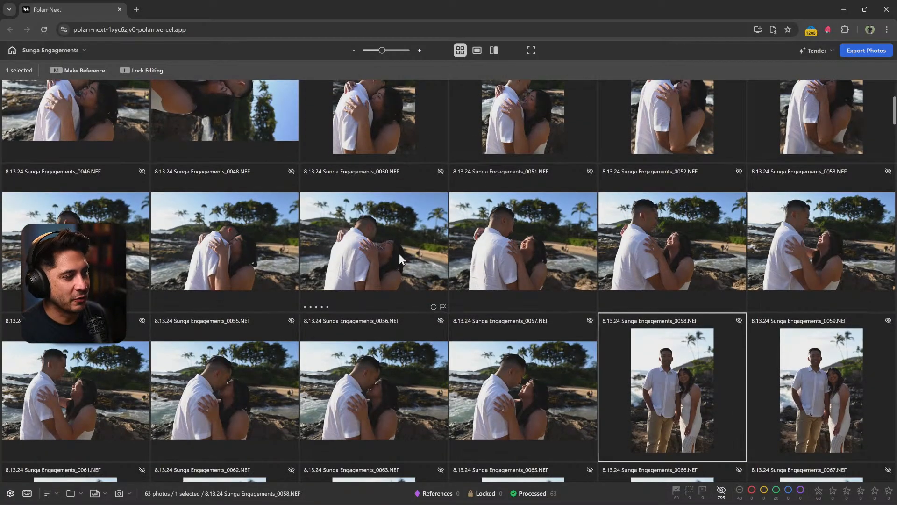
pyautogui.press('Right')
pyautogui.press('Right')
pyautogui.press('Right')
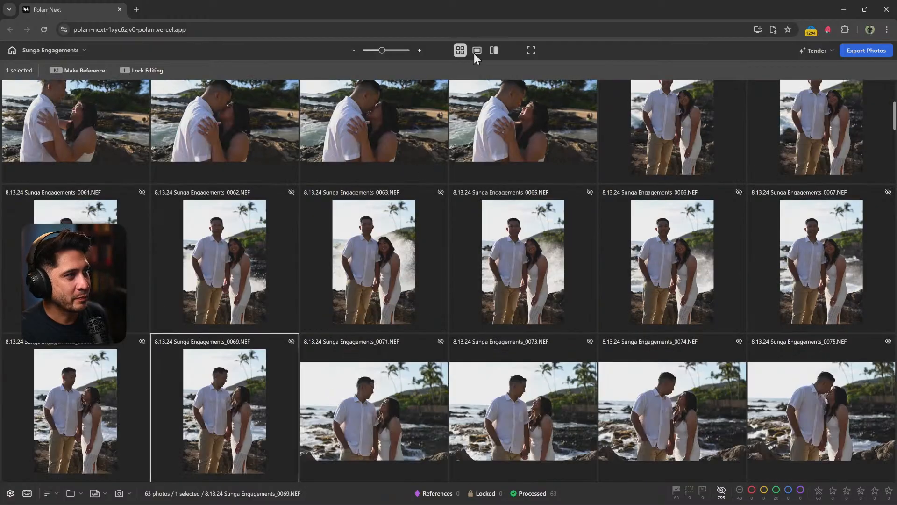
# Switch to the single-photo view, go to Sunga Engagements_0067.NEF, and flag it as a pick
pyautogui.click(476, 50)
pyautogui.press('Left')
pyautogui.press('Left')
pyautogui.press('Left')
pyautogui.press('Left')
pyautogui.press('Left')
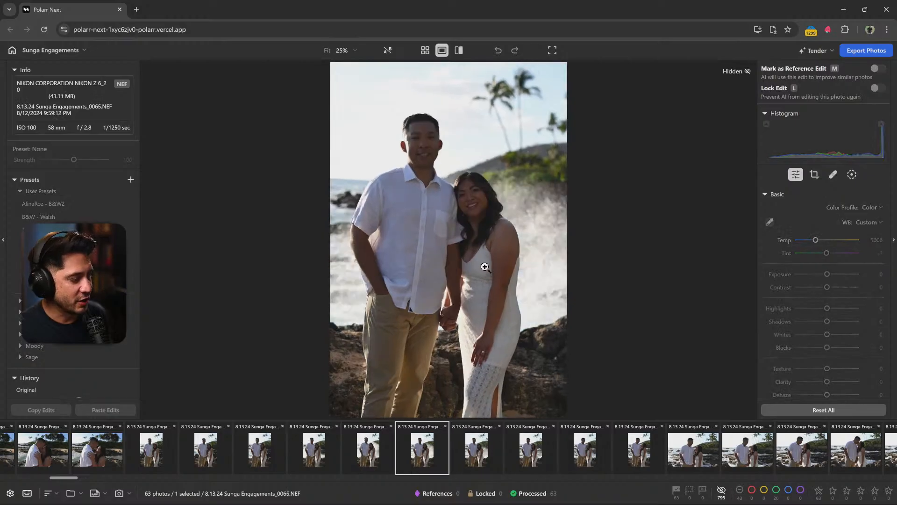
pyautogui.press('Right')
pyautogui.press('Right')
pyautogui.press('Right')
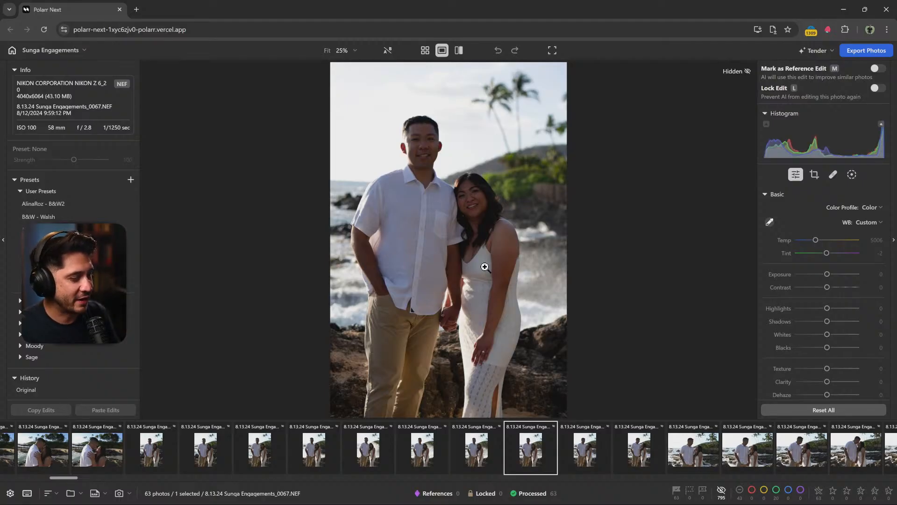
pyautogui.press('p')
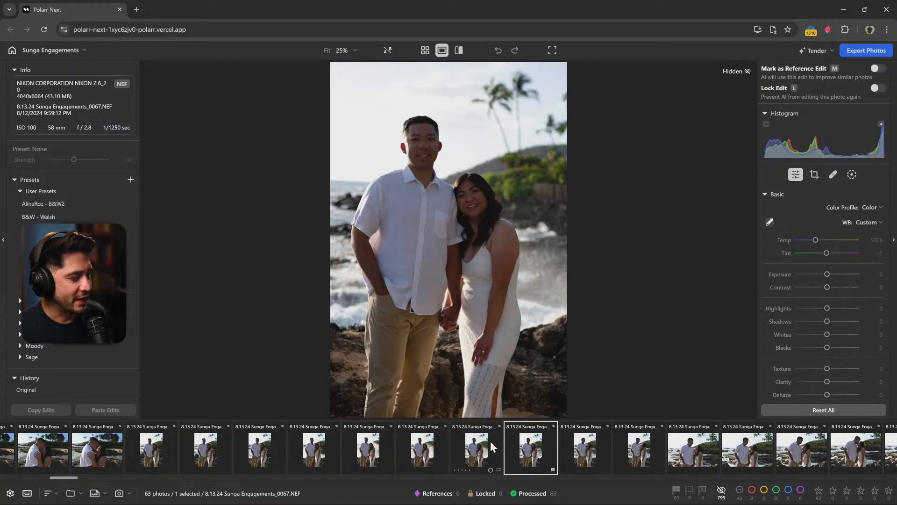
# Unhide Sunga Engagements_0067.NEF, open it among the processed photos, and dismiss the reference and lock edit tips
pyautogui.rightClick(536, 446)
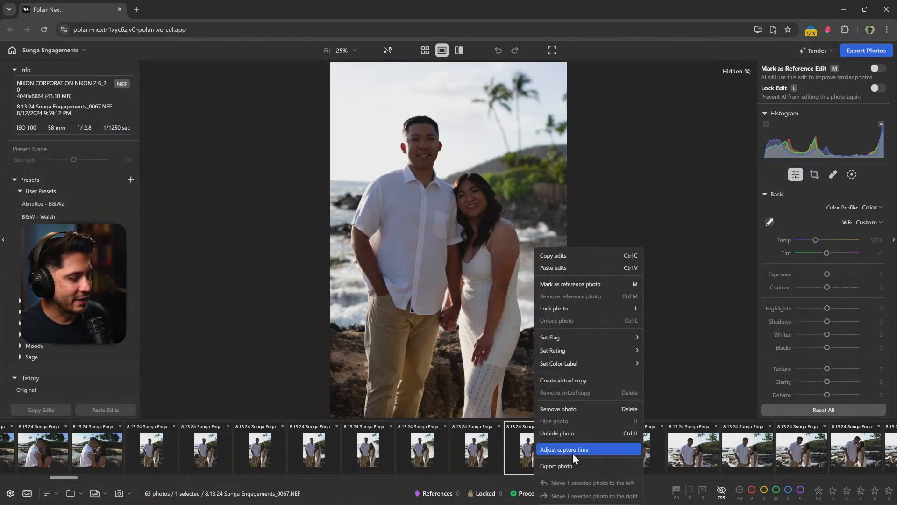
pyautogui.click(585, 431)
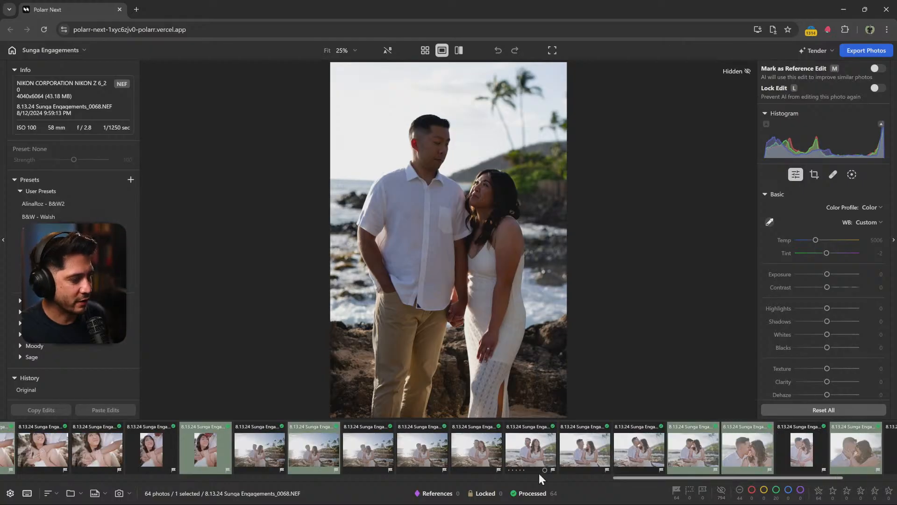
pyautogui.scroll(10, 542, 473)
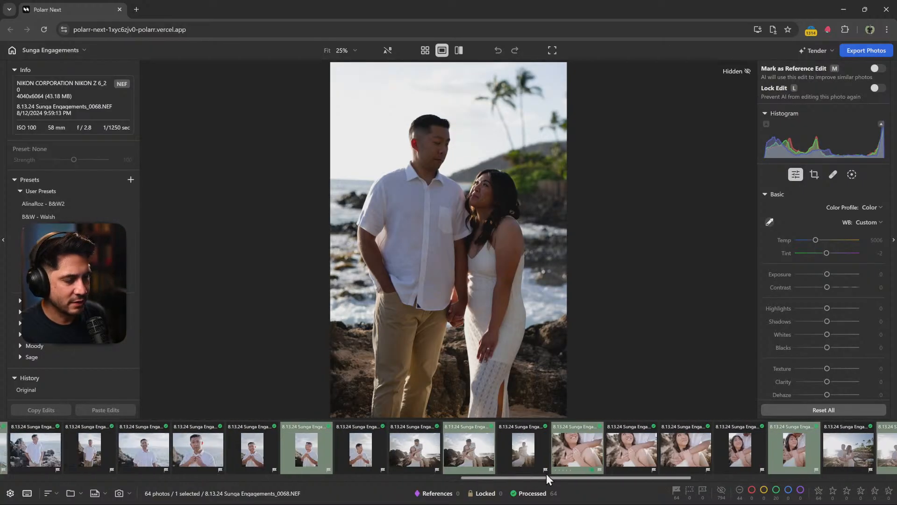
pyautogui.scroll(15, 546, 473)
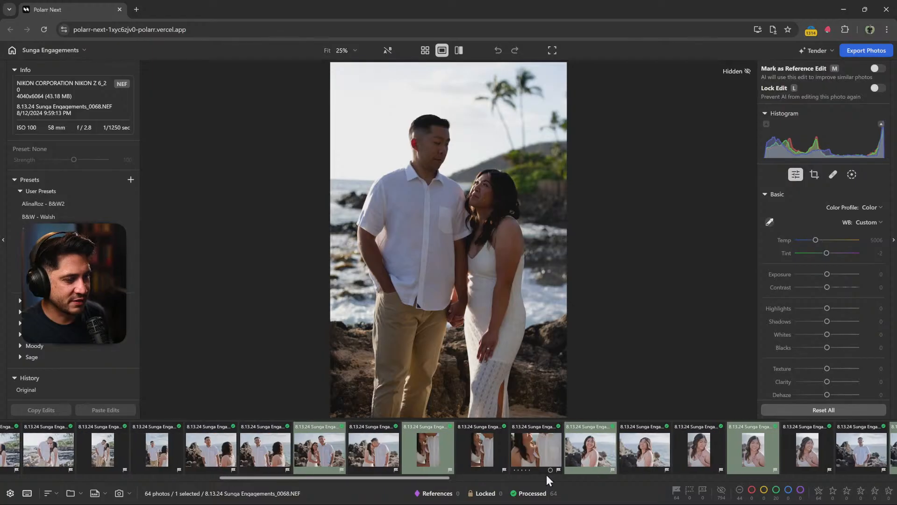
pyautogui.scroll(7, 546, 475)
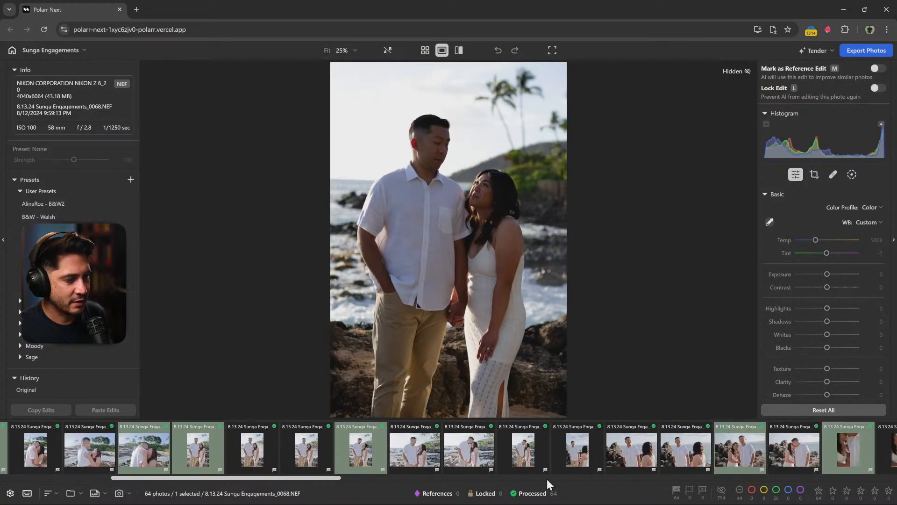
pyautogui.scroll(2, 547, 480)
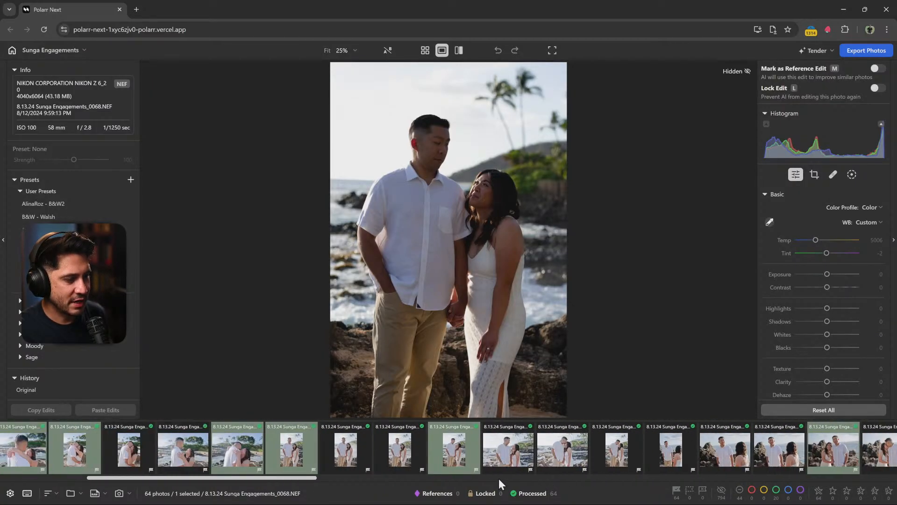
pyautogui.click(390, 453)
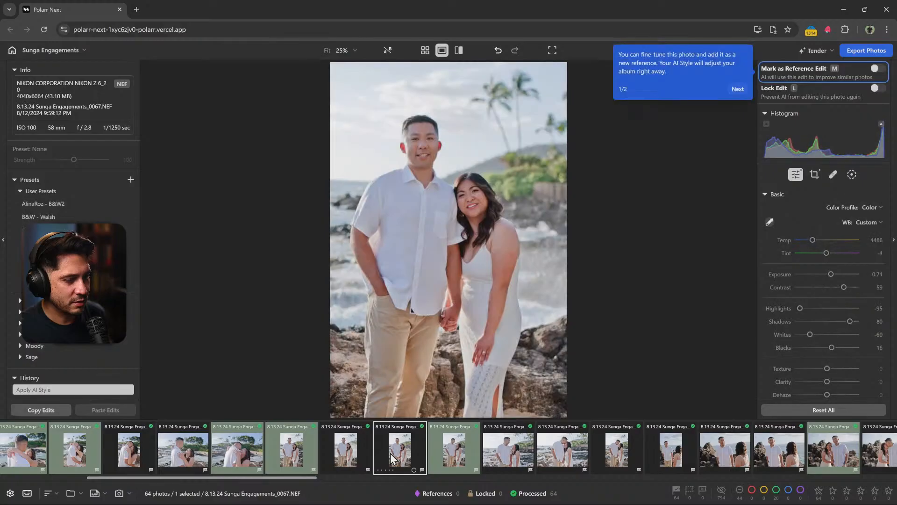
pyautogui.click(737, 89)
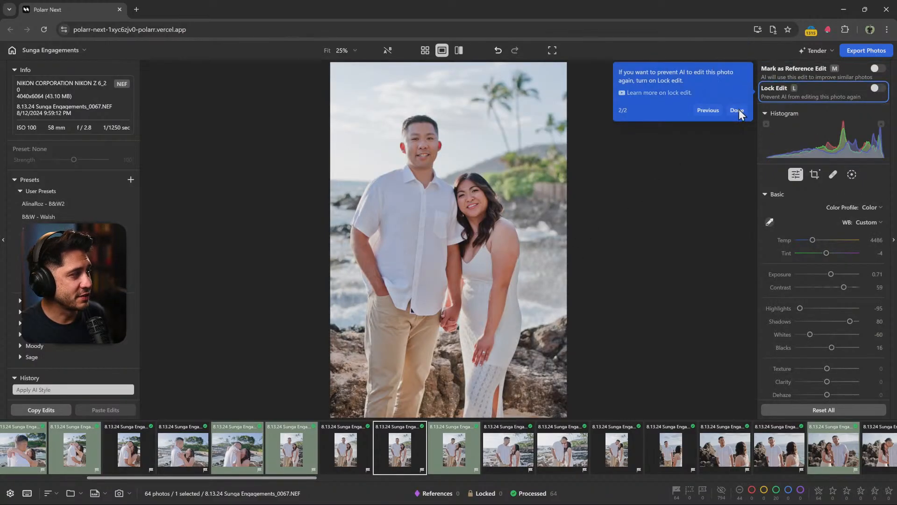
pyautogui.click(737, 108)
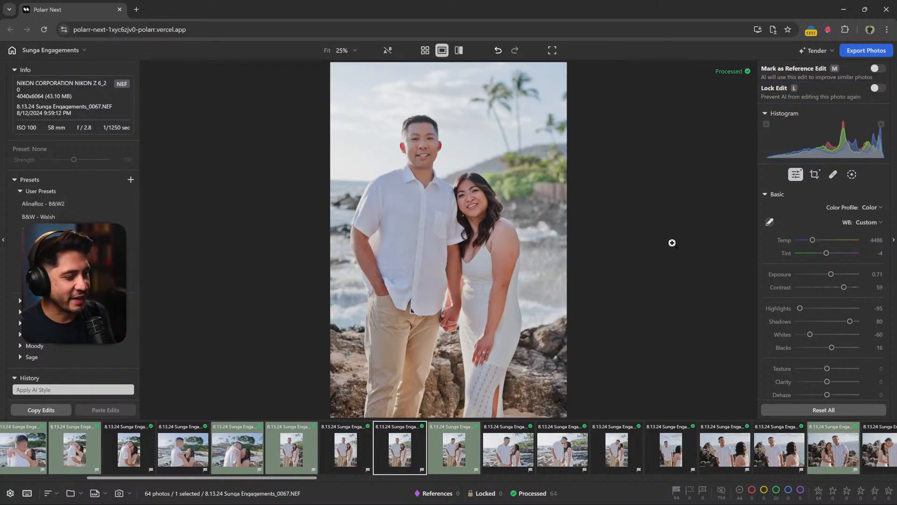
# Remove the pick flag from Sunga Engagements_0067.NEF and flag it as a pick again
pyautogui.press('p')
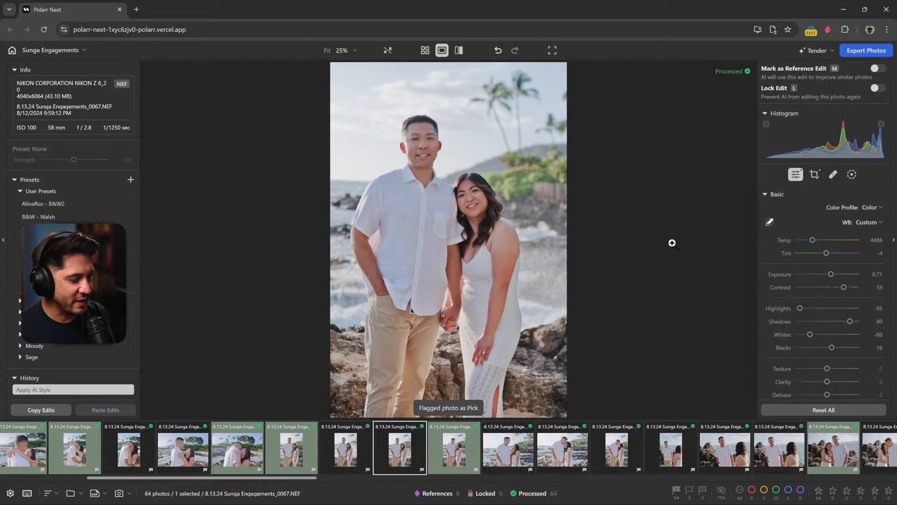
pyautogui.press('u')
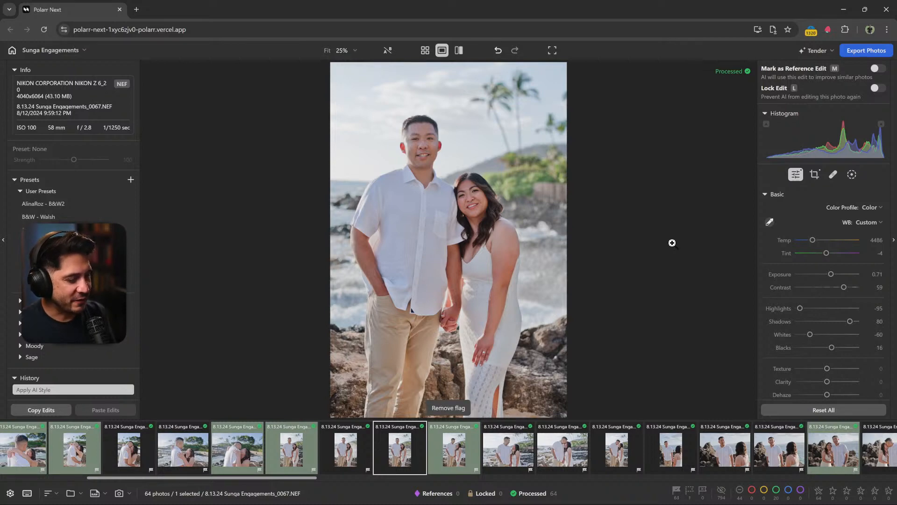
pyautogui.press('p')
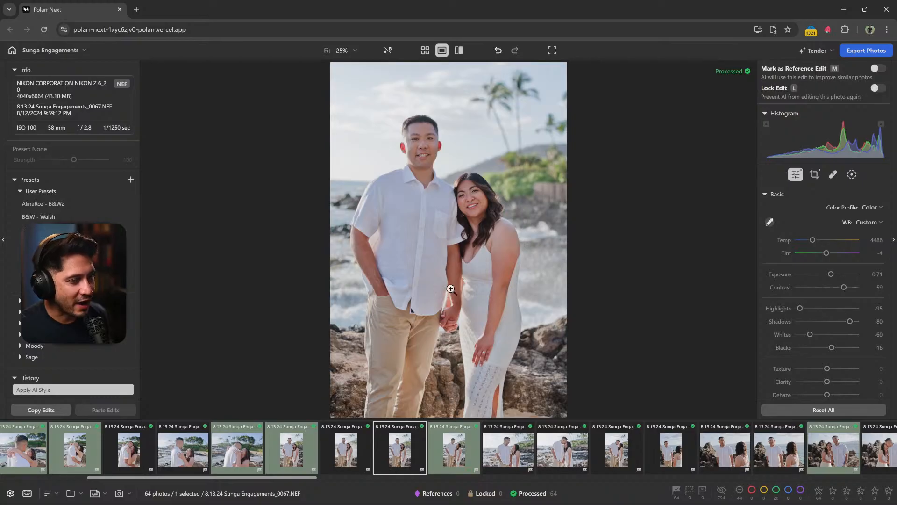
# Compare the photo's Original history state with its Apply AI Style state, ending on the AI-styled version
pyautogui.scroll(-1, 88, 379)
pyautogui.click(61, 384)
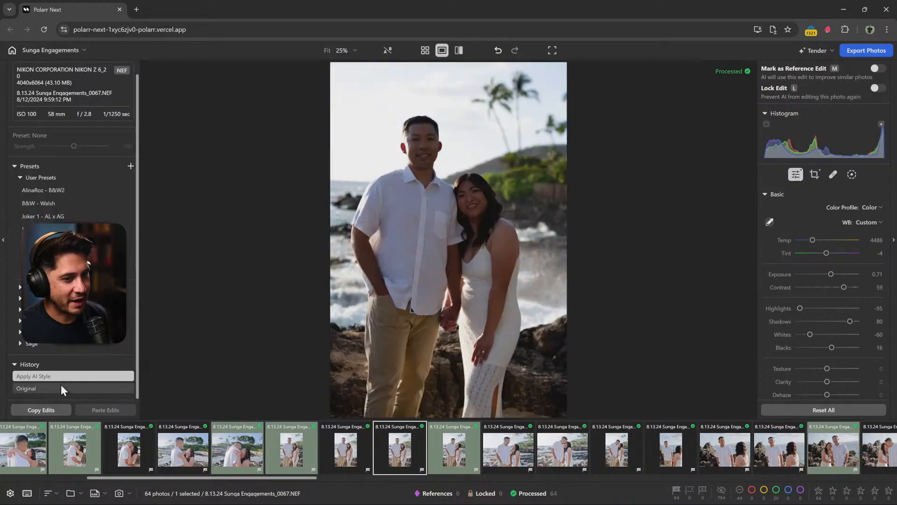
pyautogui.scroll(1, 89, 369)
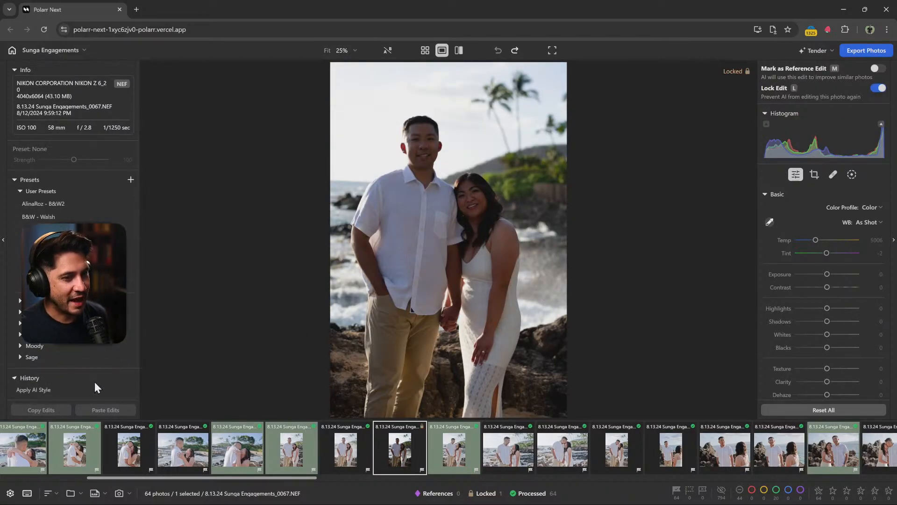
pyautogui.click(87, 389)
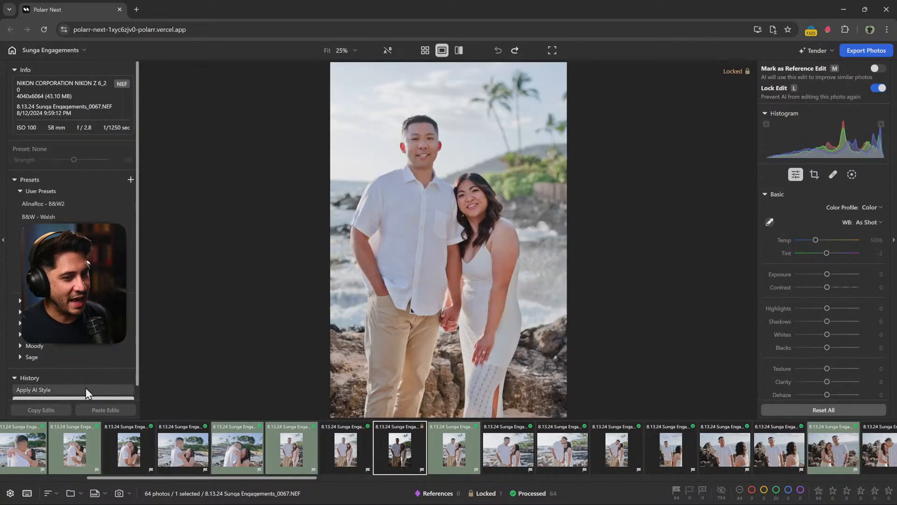
# Show the project's hidden photos in the grid and unhide photo 0181 of the man facing sideways
pyautogui.click(721, 491)
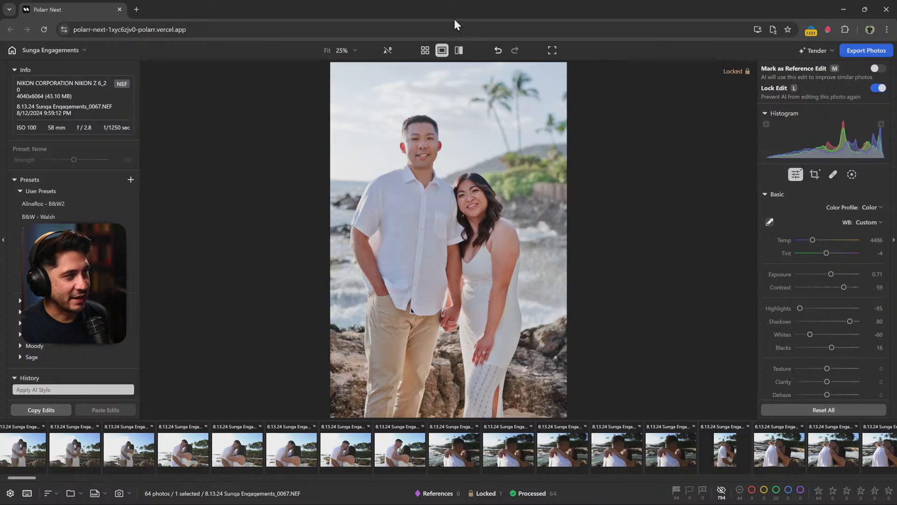
pyautogui.click(425, 51)
pyautogui.scroll(-20, 549, 384)
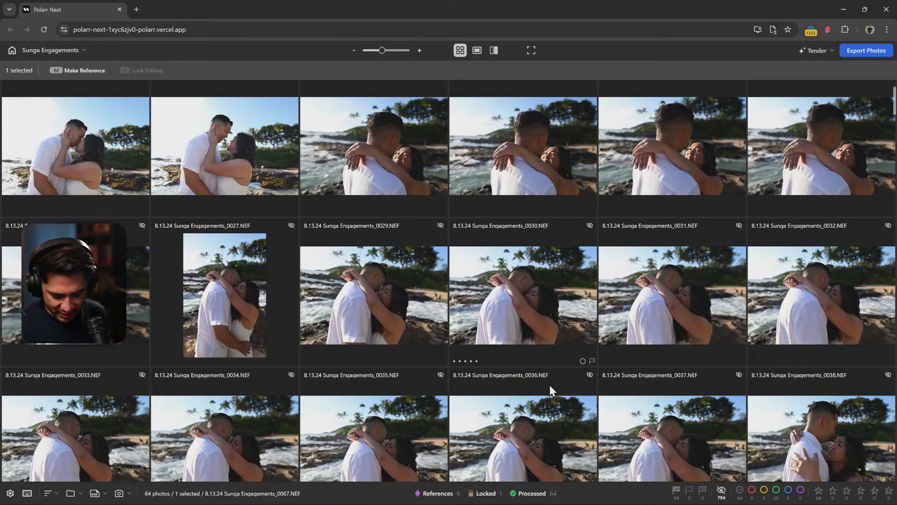
pyautogui.scroll(-12, 545, 397)
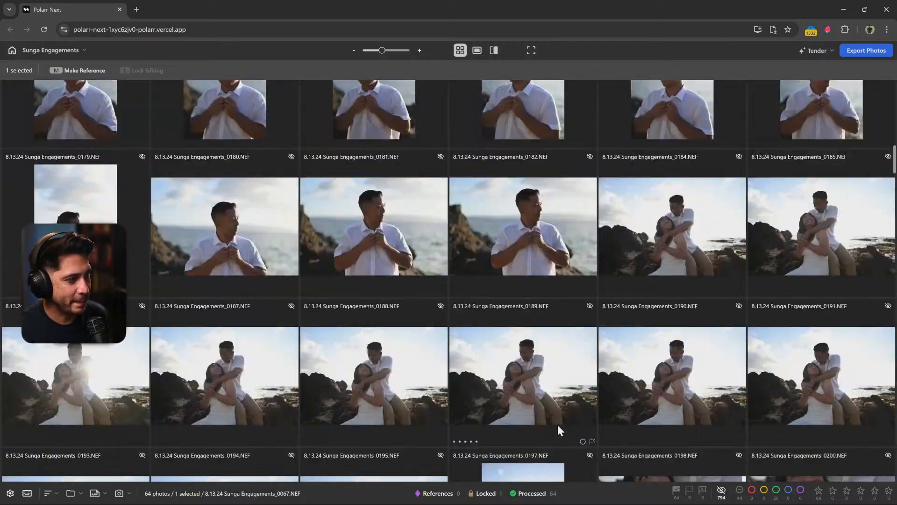
pyautogui.click(386, 239)
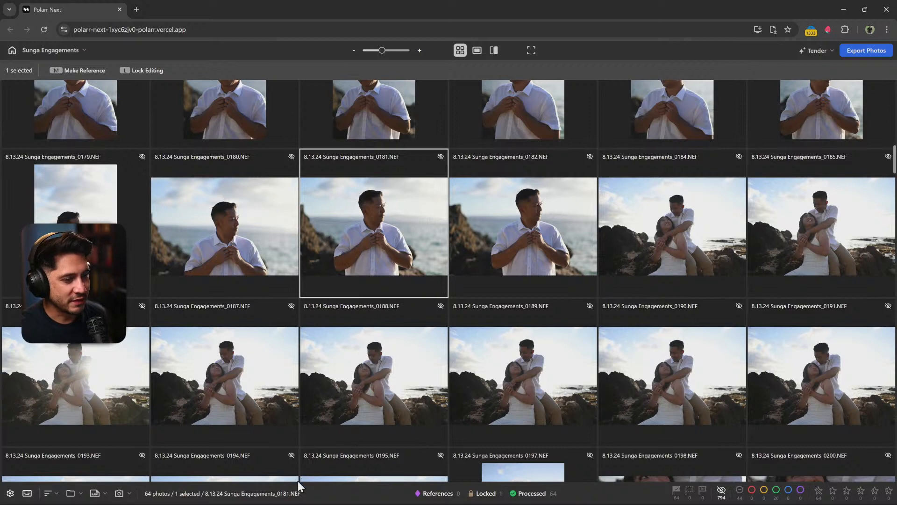
pyautogui.rightClick(362, 220)
pyautogui.click(391, 404)
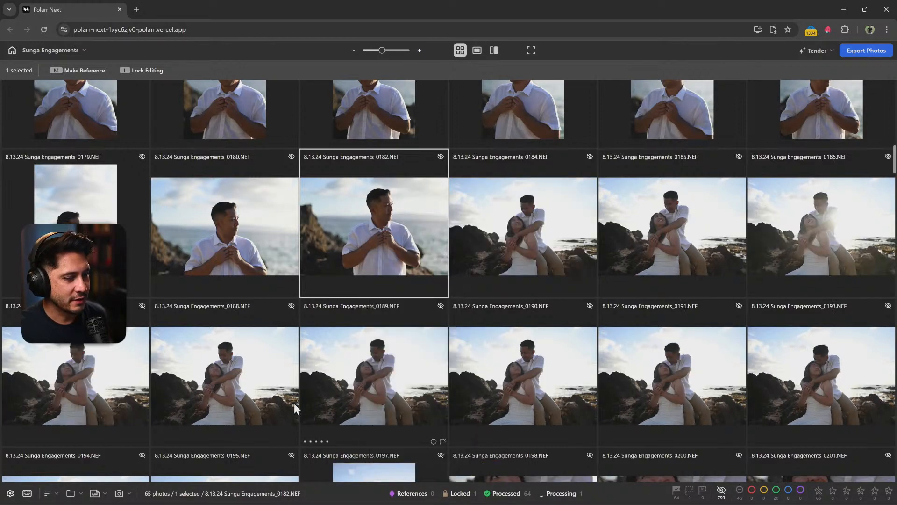
# Return the grid to the unhidden photos and open photo 0181 in the single-photo view
pyautogui.click(722, 492)
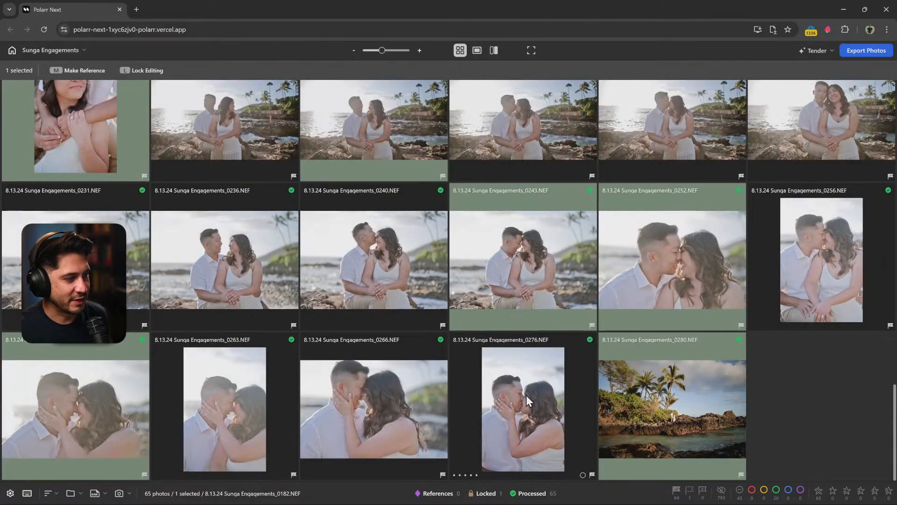
pyautogui.scroll(5, 453, 350)
pyautogui.scroll(5, 495, 338)
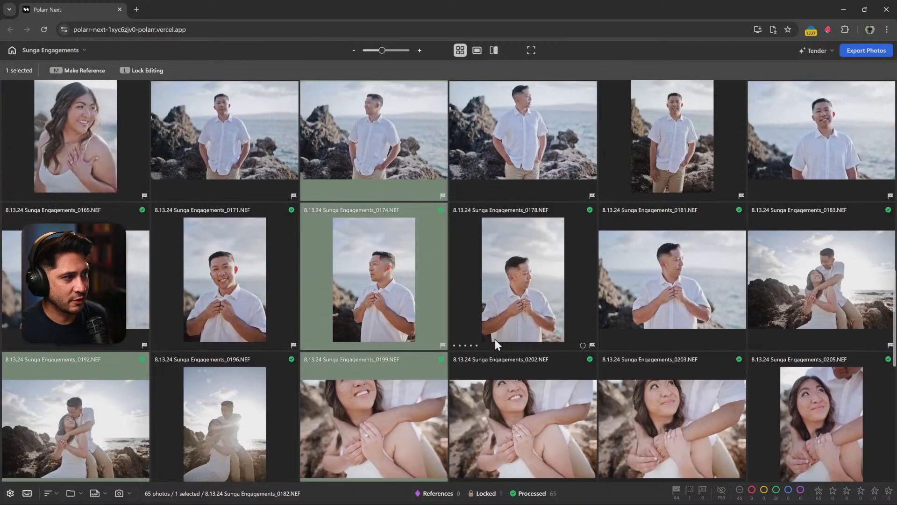
pyautogui.click(690, 223)
pyautogui.doubleClick(655, 290)
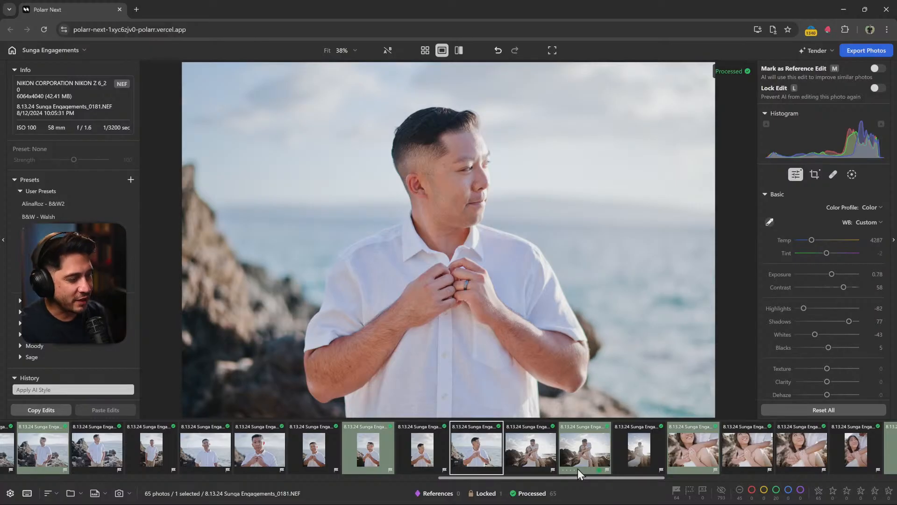
# Flag photo 0181 as Pick and filter the filmstrip to picked photos only
pyautogui.scroll(10, 517, 461)
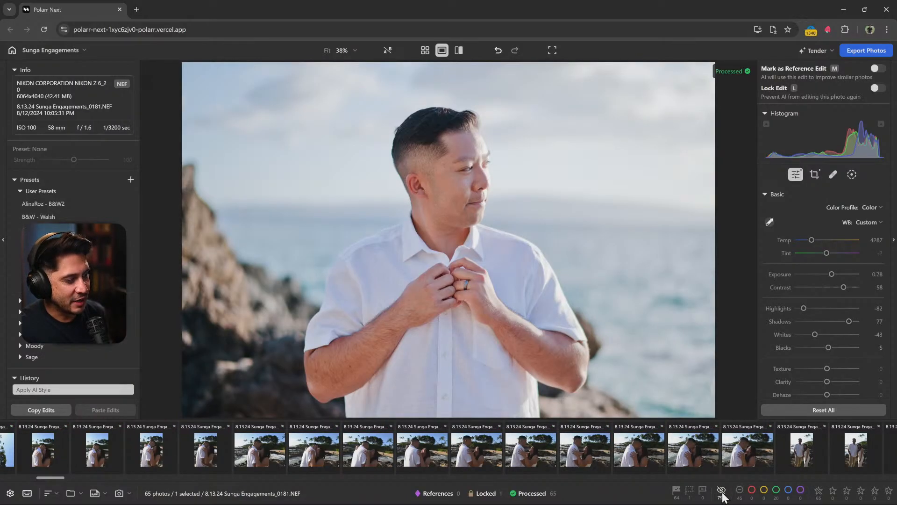
pyautogui.click(722, 492)
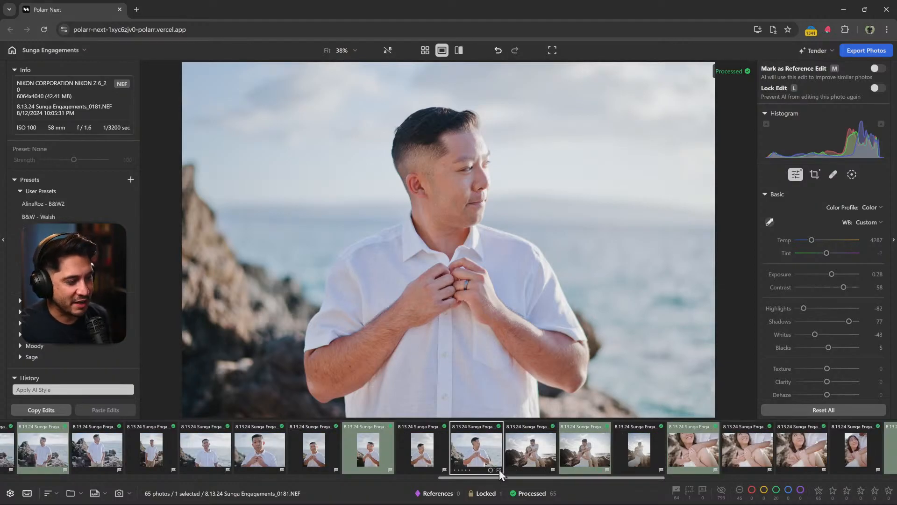
pyautogui.click(499, 469)
pyautogui.click(496, 432)
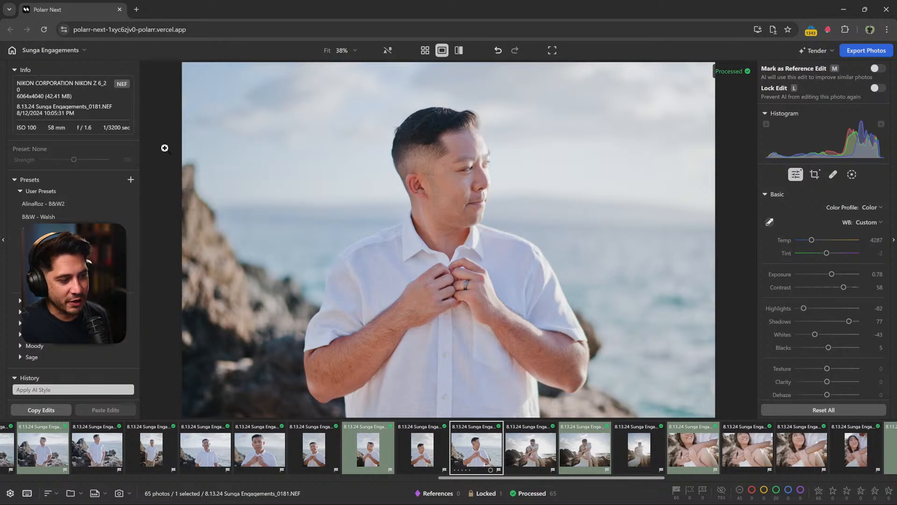
pyautogui.click(677, 491)
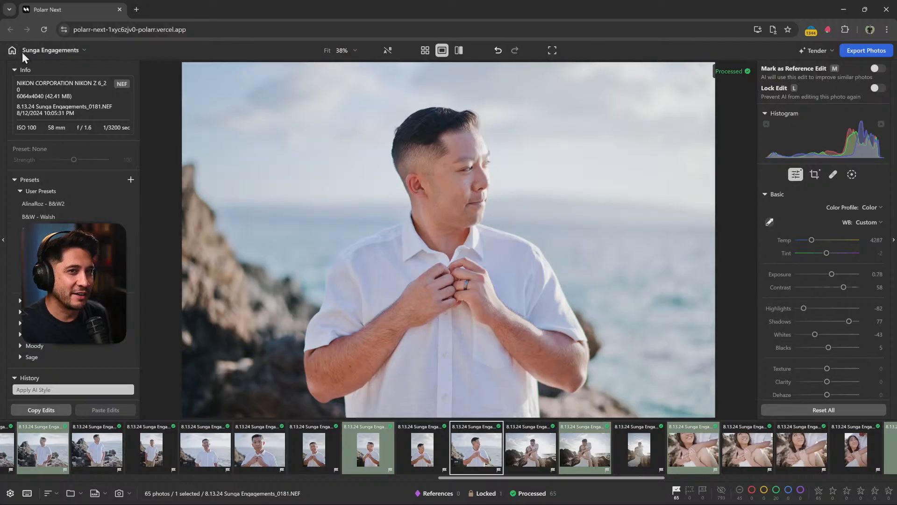
# Reset the engagement project and restart it with Cull
pyautogui.click(62, 50)
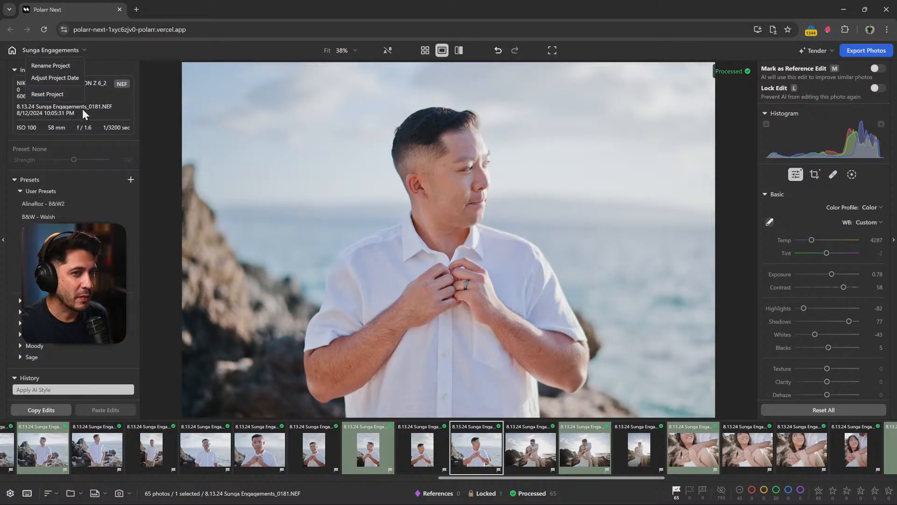
pyautogui.click(55, 94)
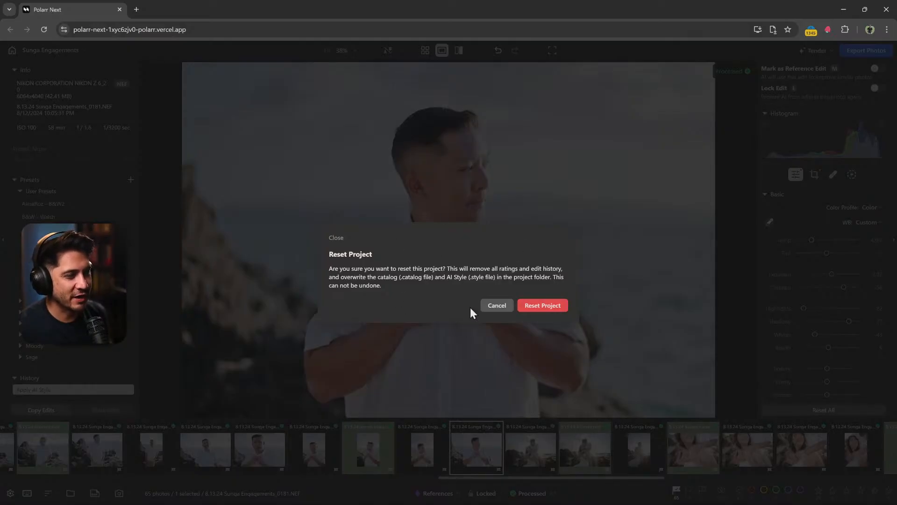
pyautogui.click(552, 304)
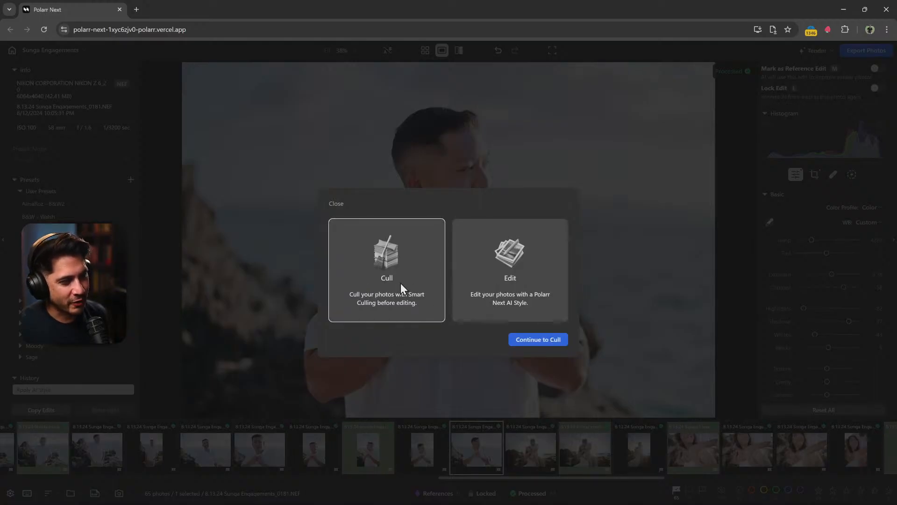
pyautogui.doubleClick(413, 308)
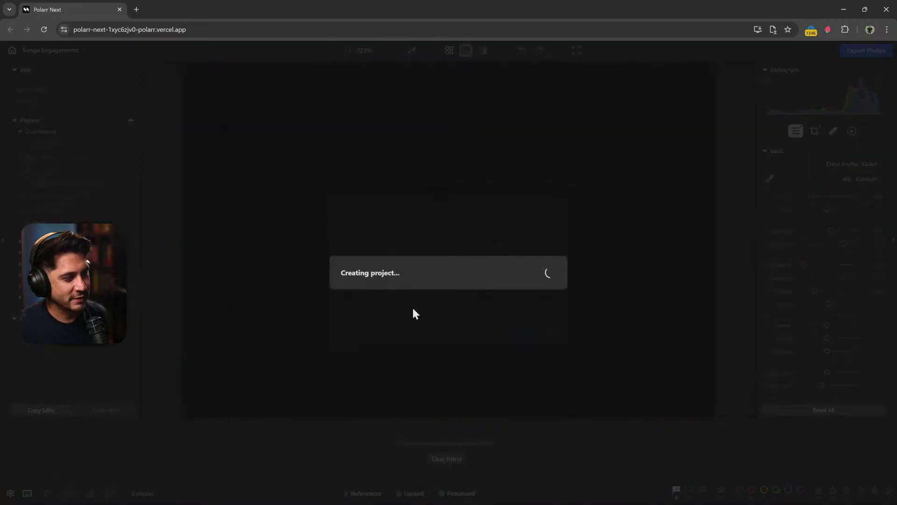
pyautogui.click(549, 339)
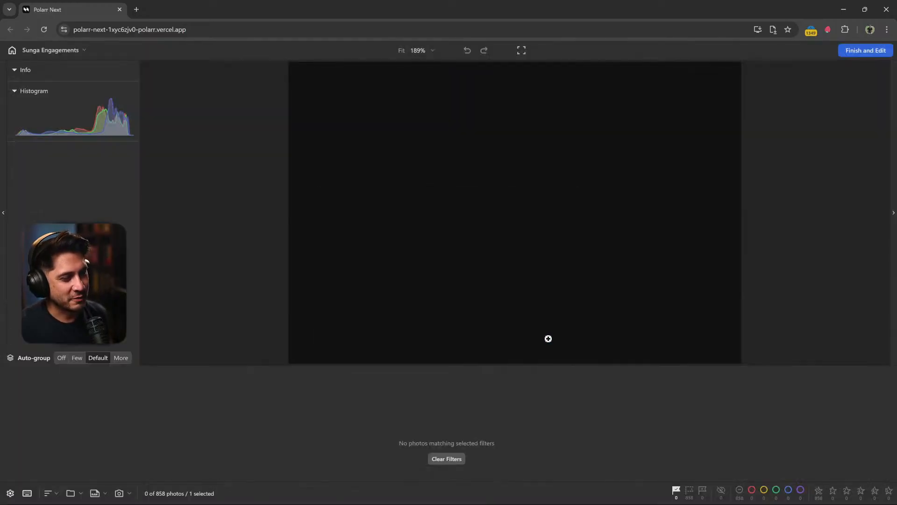
# Remove the Pick filter so all photos are listed, and open the first auto-group
pyautogui.click(678, 493)
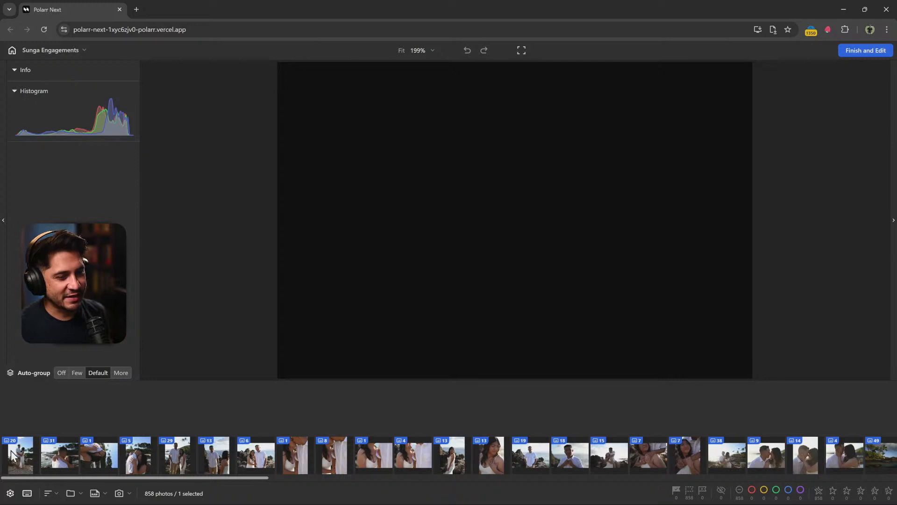
pyautogui.click(26, 458)
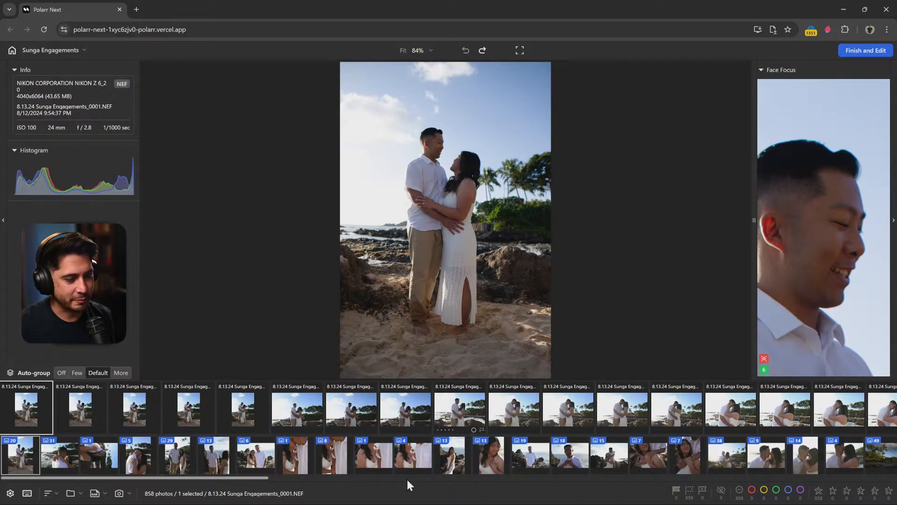
pyautogui.click(74, 457)
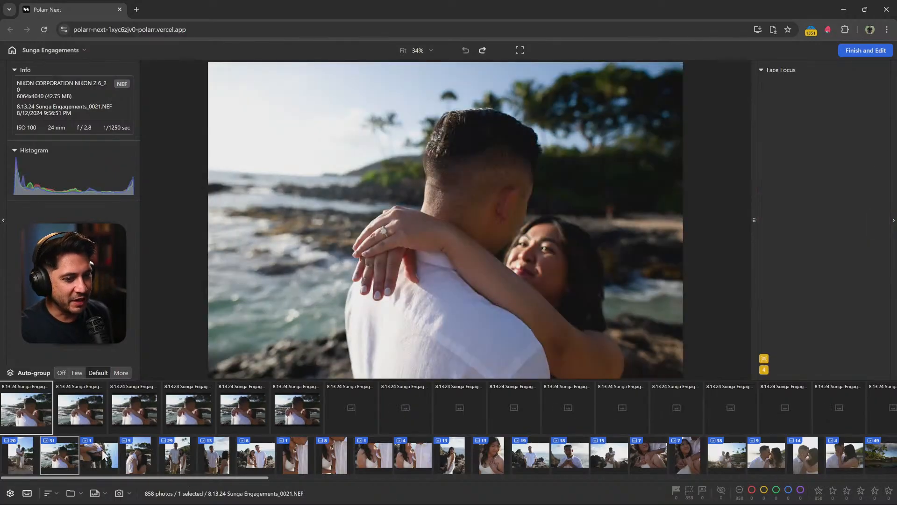
pyautogui.click(23, 460)
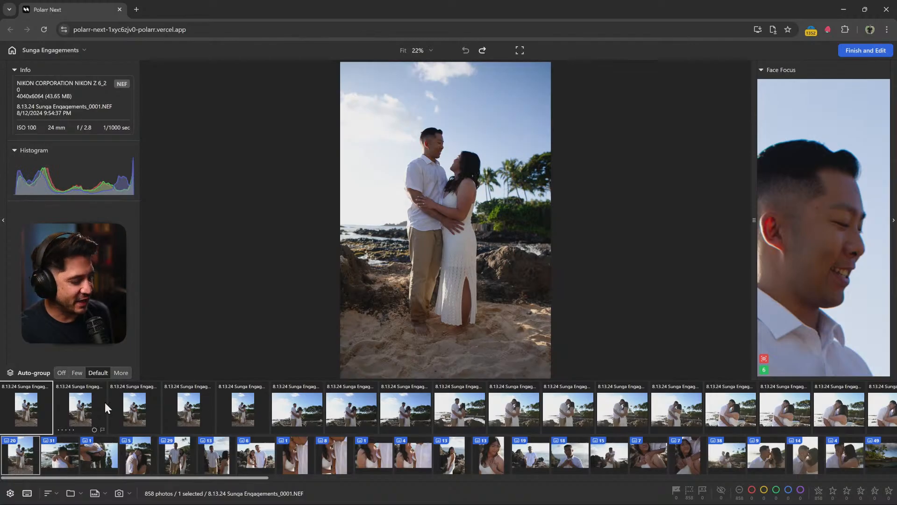
# Flag photos 0001 and 0012 in the first group as Pick
pyautogui.press('p')
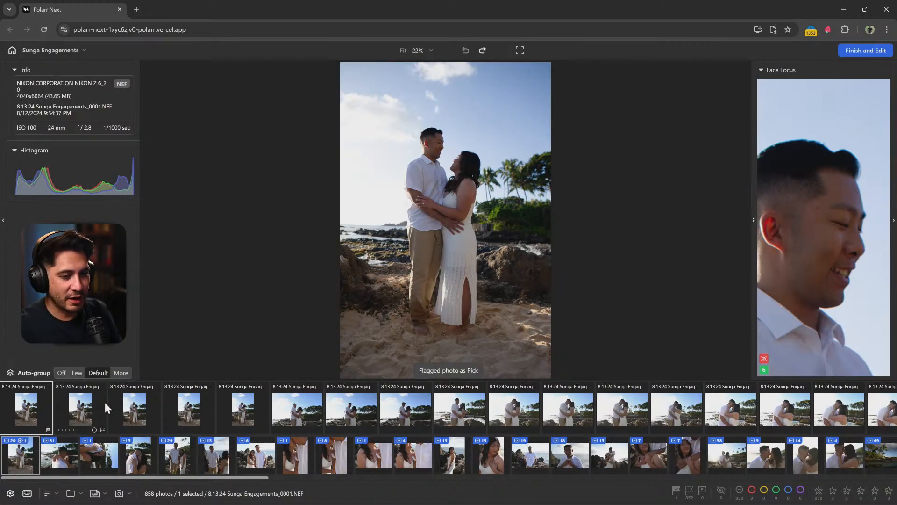
pyautogui.press('Right')
pyautogui.press('Right')
pyautogui.press('Right')
pyautogui.press('Right')
pyautogui.press('Right')
pyautogui.press('Right')
pyautogui.press('Right')
pyautogui.press('Right')
pyautogui.press('Right')
pyautogui.press('Right')
pyautogui.press('Right')
pyautogui.press('p')
# Flag photo 0018 near the end of the first group as Pick
pyautogui.press('Right')
pyautogui.press('Right')
pyautogui.press('Right')
pyautogui.press('Right')
pyautogui.press('Right')
pyautogui.press('Right')
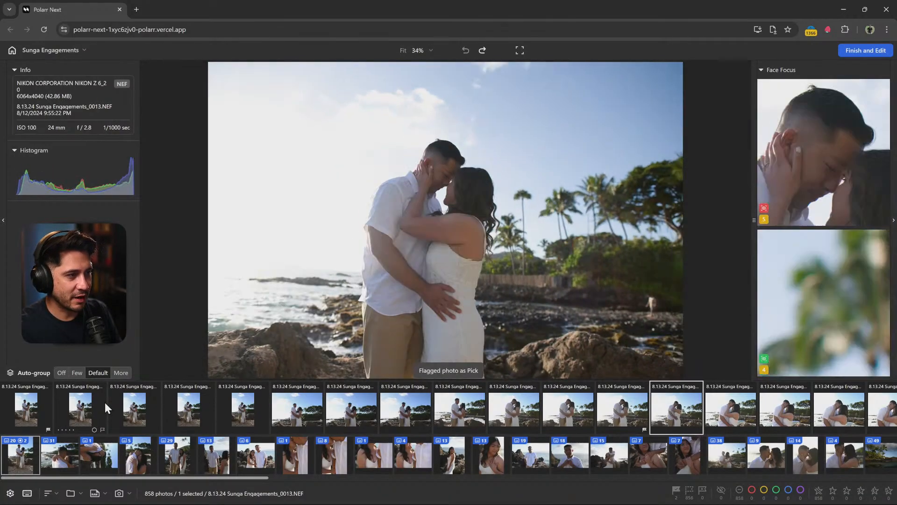
pyautogui.press('p')
# Label photo 0027 in the second group Green
pyautogui.press('Right')
pyautogui.press('Right')
pyautogui.press('Right')
pyautogui.press('Right')
pyautogui.press('Right')
pyautogui.press('Right')
pyautogui.press('Right')
pyautogui.press('Right')
pyautogui.press('Right')
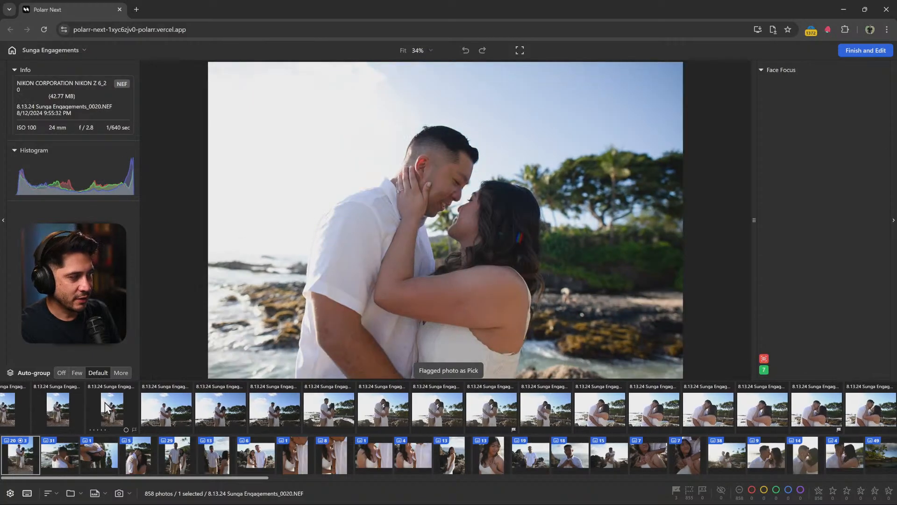
pyautogui.press('8')
# Label photo 0032 in the second group Red
pyautogui.press('Right')
pyautogui.press('Right')
pyautogui.press('Right')
pyautogui.press('Right')
pyautogui.press('Right')
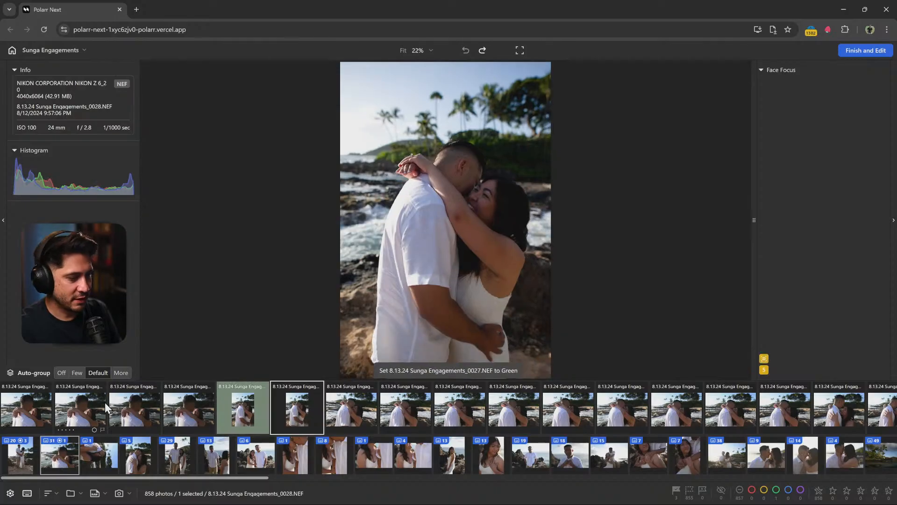
pyautogui.press('6')
# Clear the rating of a photo near the end of the second group
pyautogui.press('Right')
pyautogui.press('Right')
pyautogui.press('Right')
pyautogui.press('Right')
pyautogui.press('Right')
pyautogui.press('Right')
pyautogui.press('Right')
pyautogui.press('Right')
pyautogui.press('Right')
pyautogui.press('Right')
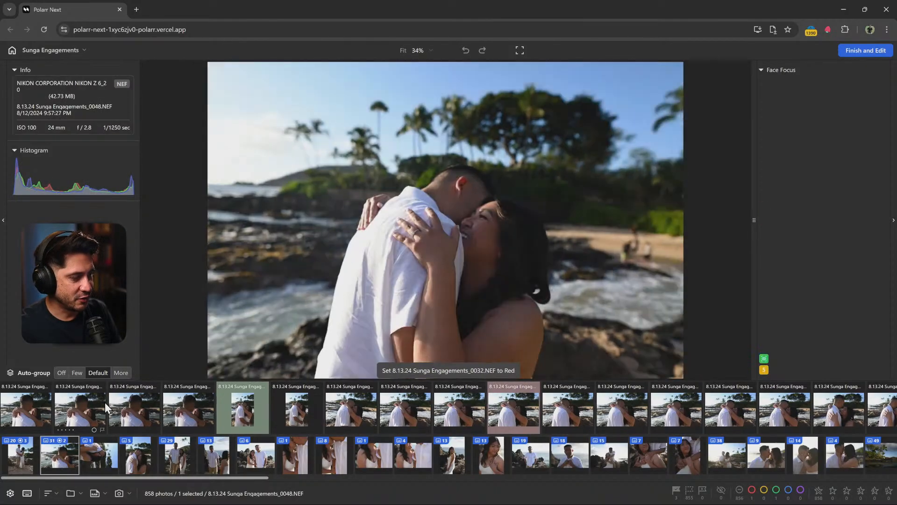
pyautogui.press('0')
pyautogui.press('Right')
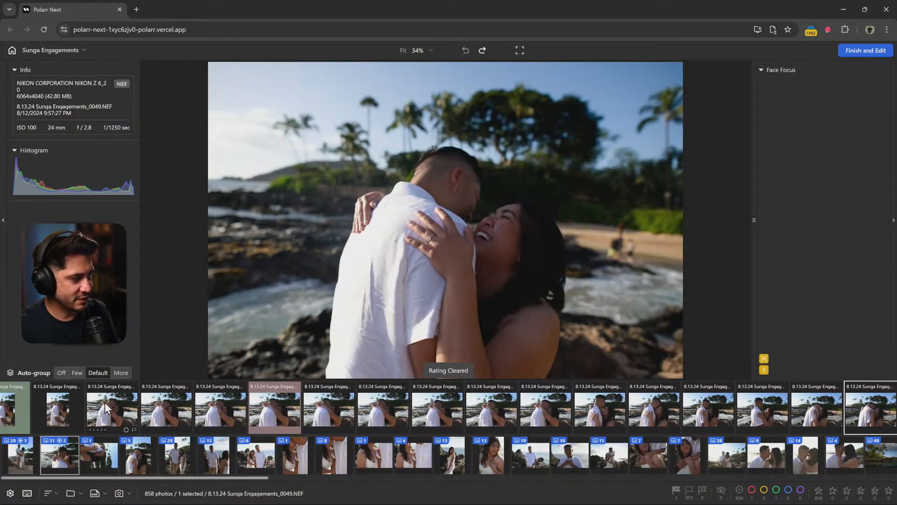
# Flag a photo as Pick and move on to the fifth group, with the couple standing hand in hand
pyautogui.press('p')
pyautogui.press('Down')
pyautogui.press('Down')
pyautogui.press('Down')
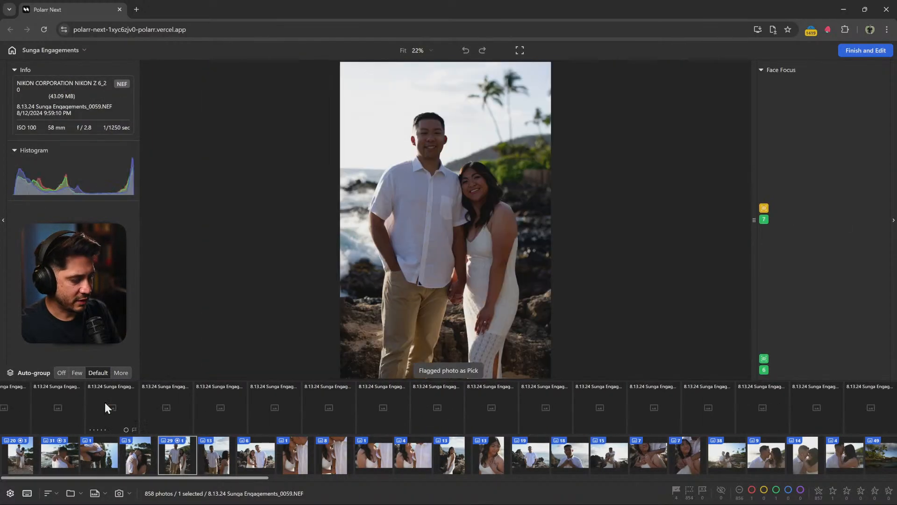
# Label photo 0065 in the fifth group Green
pyautogui.press('Right')
pyautogui.press('Right')
pyautogui.press('Right')
pyautogui.press('Right')
pyautogui.press('Right')
pyautogui.press('Right')
pyautogui.press('8')
# Label photo 0073 in the fifth group Yellow
pyautogui.press('Right')
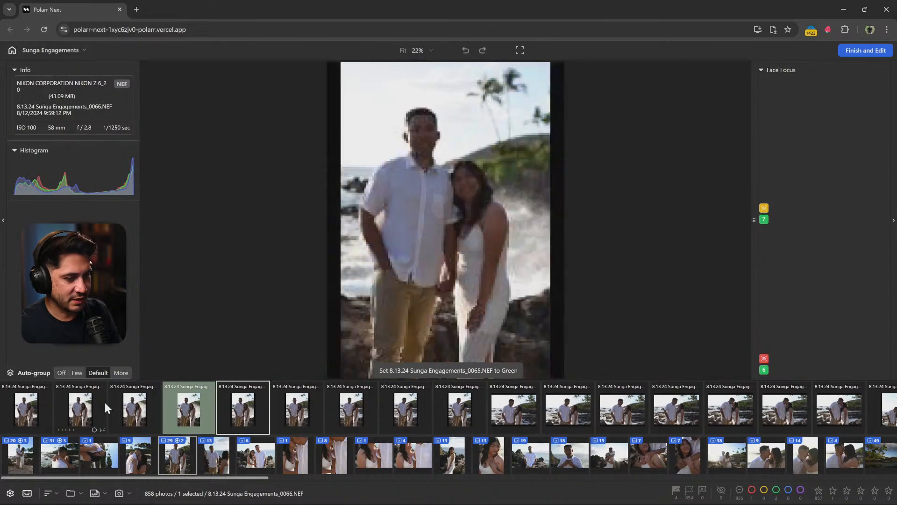
pyautogui.press('Right')
pyautogui.press('Right')
pyautogui.press('Right')
pyautogui.press('Right')
pyautogui.press('Right')
pyautogui.press('Right')
pyautogui.press('Right')
pyautogui.press('7')
# Flag photo 0082 in the fifth group as Pick and rate it five stars
pyautogui.press('Right')
pyautogui.press('Right')
pyautogui.press('Right')
pyautogui.press('Right')
pyautogui.press('Right')
pyautogui.press('Right')
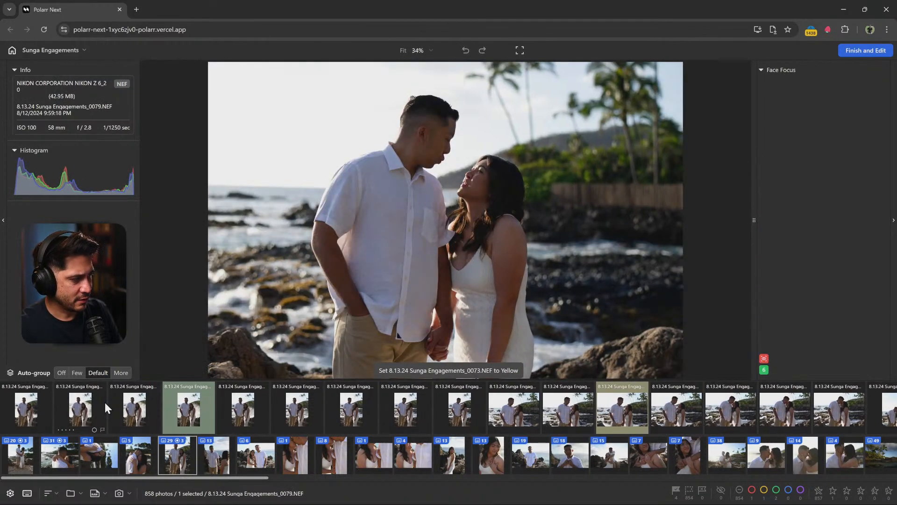
pyautogui.press('Right')
pyautogui.press('Right')
pyautogui.press('Right')
pyautogui.press('p')
# Label photo 0089 in the sixth group Red and continue to photo 0091
pyautogui.press('Right')
pyautogui.press('Right')
pyautogui.press('Right')
pyautogui.press('Right')
pyautogui.press('Right')
pyautogui.press('Right')
pyautogui.press('Right')
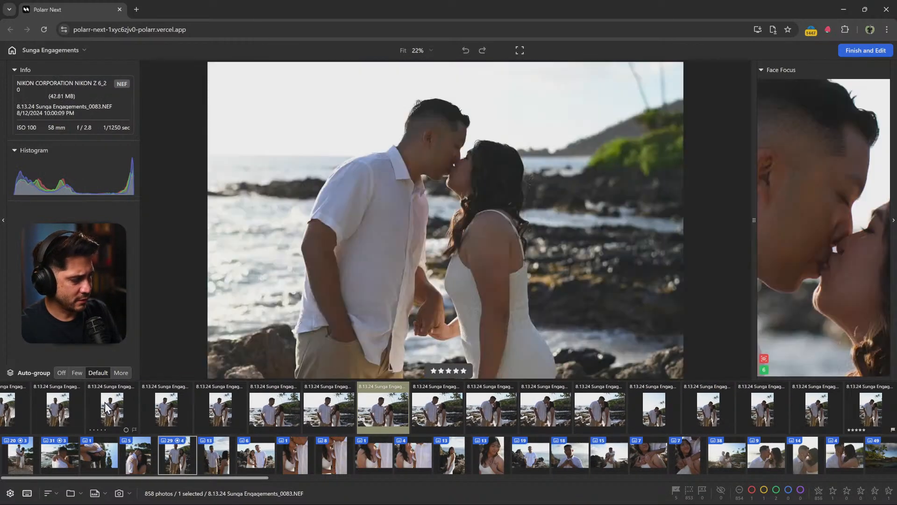
pyautogui.press('6')
pyautogui.press('Right')
pyautogui.press('Right')
pyautogui.press('Right')
pyautogui.press('Right')
pyautogui.press('Right')
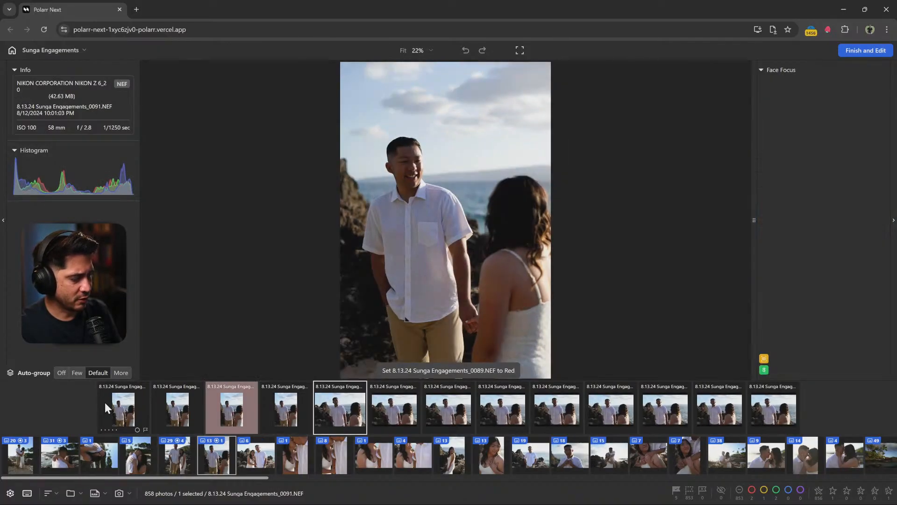
# Label photo 0094 in the sixth group Blue and photo 0096 Yellow
pyautogui.press('9')
pyautogui.press('Right')
pyautogui.press('Right')
pyautogui.press('Right')
pyautogui.press('Right')
pyautogui.press('Right')
# Flag photo 0105 in the seventh group as Pick and rate it two stars
pyautogui.press('Right')
pyautogui.press('Right')
pyautogui.press('Right')
pyautogui.press('Right')
pyautogui.press('Right')
pyautogui.press('Right')
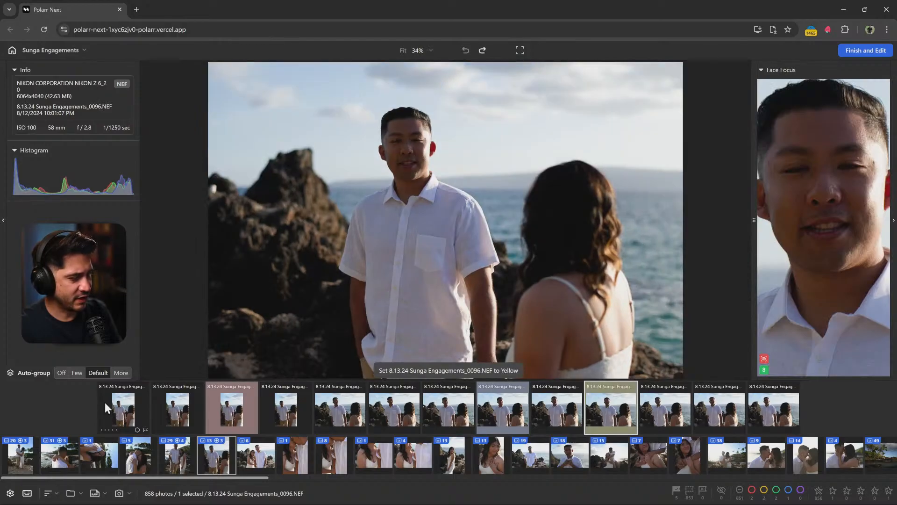
pyautogui.press('p')
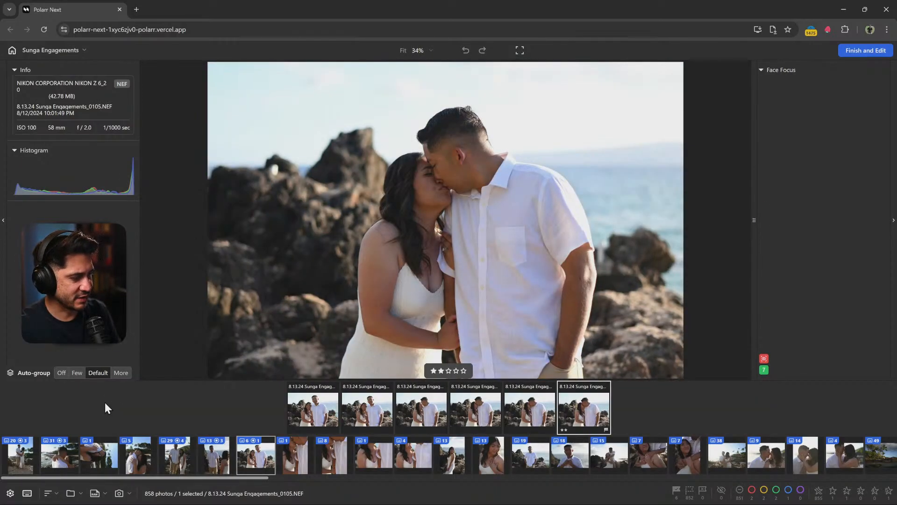
# Rate photo 0108 in the ninth group four stars and continue to photo 0109
pyautogui.press('Right')
pyautogui.press('Right')
pyautogui.press('4')
pyautogui.press('Right')
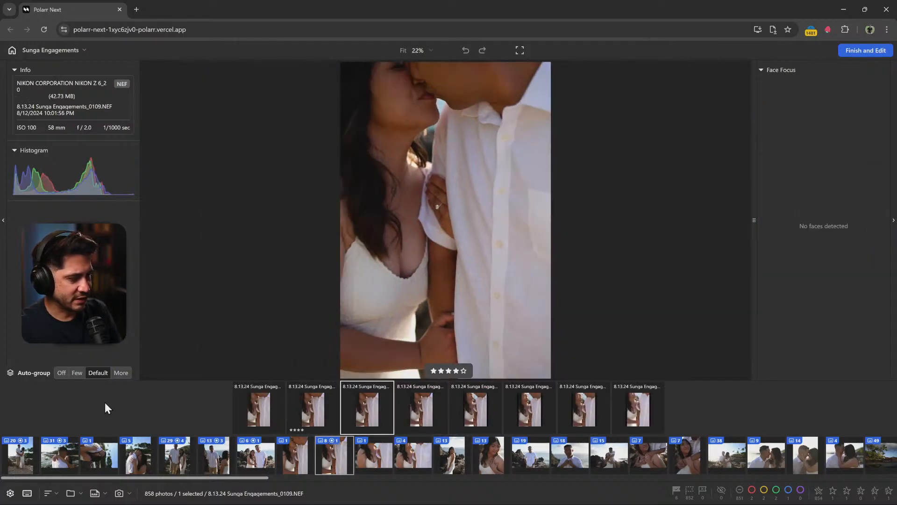
# Flag photo 0110 in the ninth group as Pick and label photo 0111 Blue
pyautogui.press('Right')
pyautogui.press('p')
pyautogui.press('Right')
pyautogui.press('9')
# Label photo 0113 in the ninth group Green
pyautogui.press('Right')
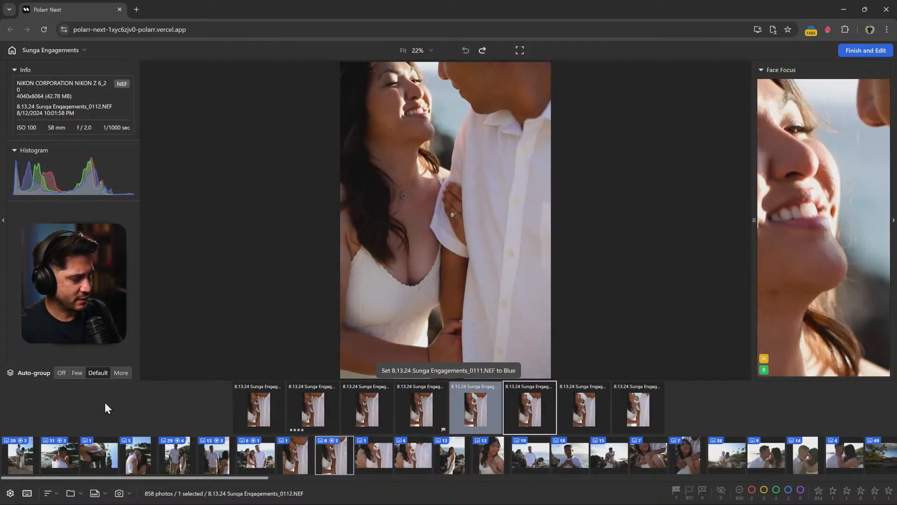
pyautogui.press('Right')
pyautogui.press('8')
# Label photo 0125 in the twelfth group Green
pyautogui.press('Right')
pyautogui.press('Right')
pyautogui.press('Right')
pyautogui.press('Right')
pyautogui.press('Right')
pyautogui.press('Right')
pyautogui.press('Right')
pyautogui.press('Right')
pyautogui.press('Right')
pyautogui.press('Right')
pyautogui.press('Right')
pyautogui.press('Right')
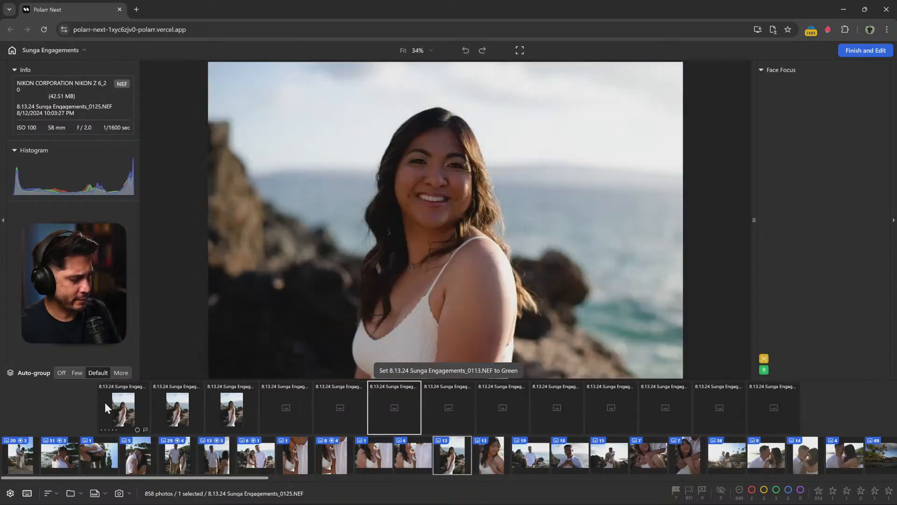
pyautogui.press('8')
pyautogui.press('p')
# Flag photo 0129 in the twelfth group as Pick and label it Red
pyautogui.press('Right')
pyautogui.press('Right')
pyautogui.press('Right')
pyautogui.press('Right')
pyautogui.press('p')
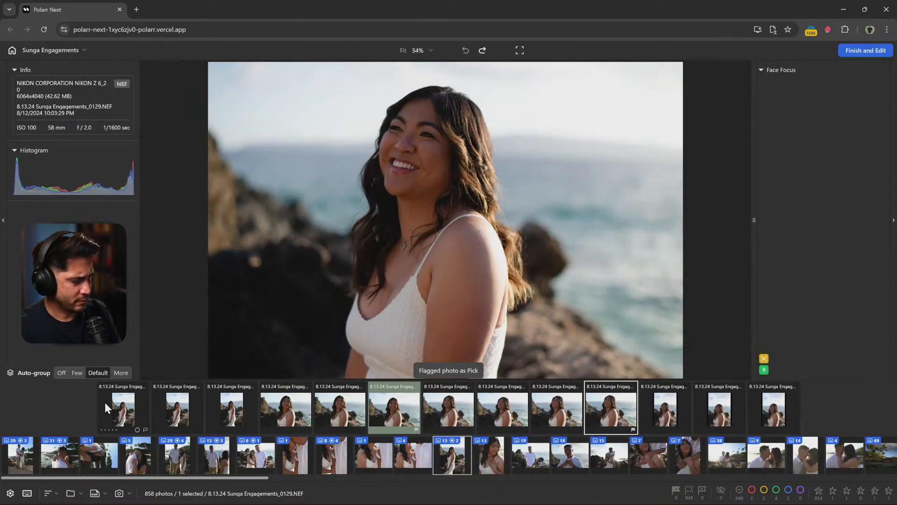
pyautogui.press('6')
# Rate photo 0131 in the twelfth group five stars
pyautogui.press('Right')
pyautogui.press('Right')
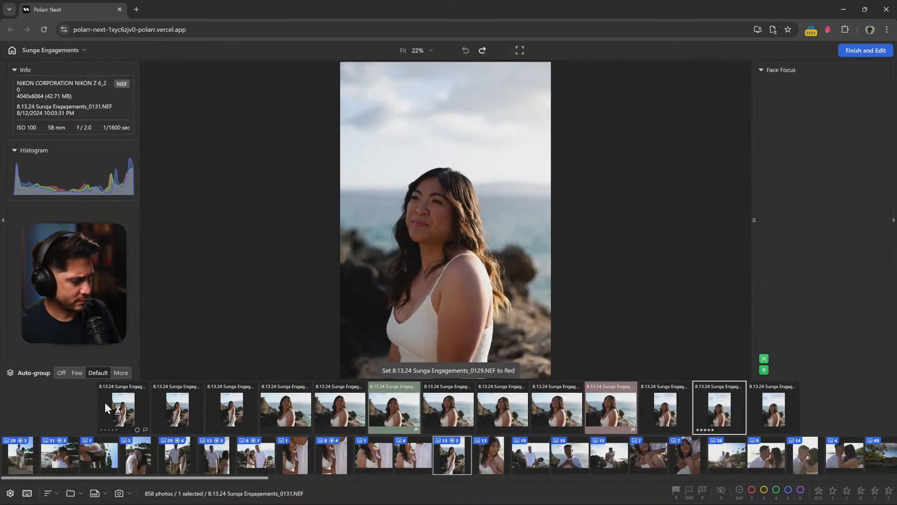
pyautogui.press('5')
# Rate photo 0137 in the thirteenth group three stars and photo 0140 two stars
pyautogui.press('Down')
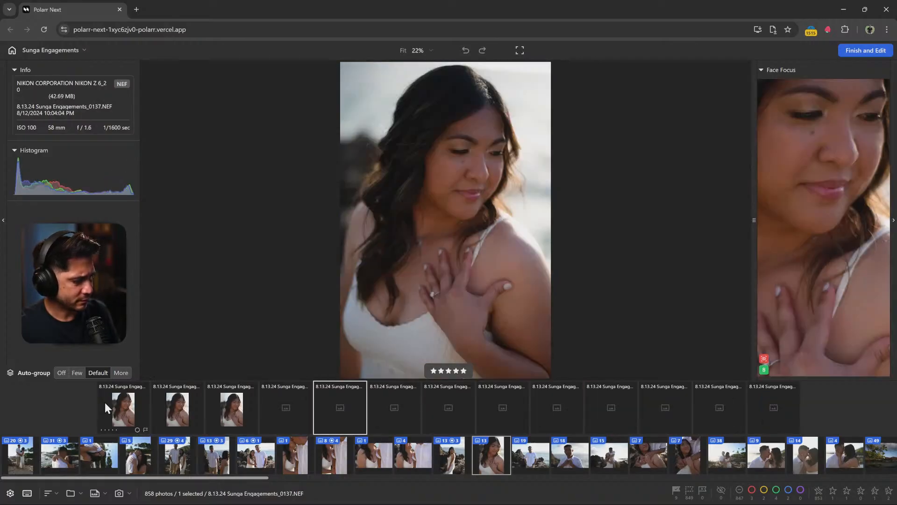
pyautogui.press('3')
pyautogui.press('Right')
pyautogui.press('Right')
pyautogui.press('Right')
# Flag photo 0144 in the thirteenth group as Pick and rate photo 0145 four stars
pyautogui.press('Right')
pyautogui.press('Right')
pyautogui.press('Right')
pyautogui.press('Right')
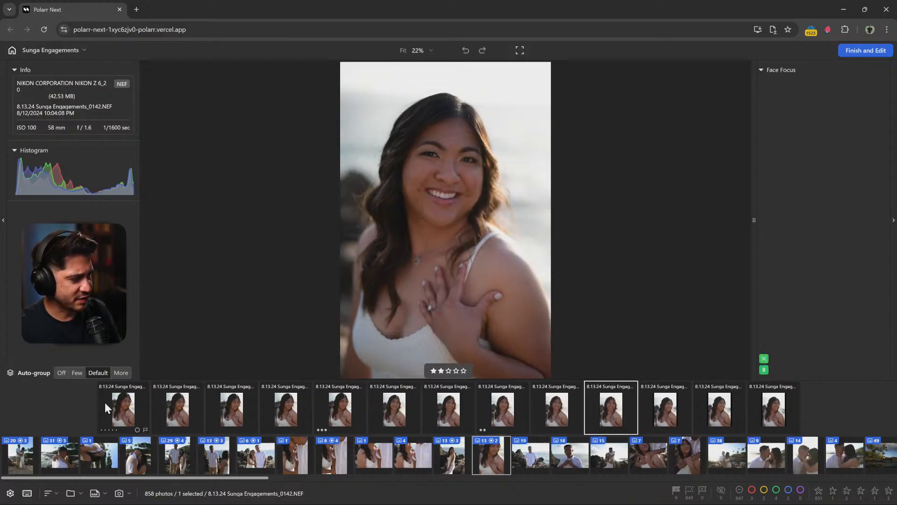
pyautogui.press('Right')
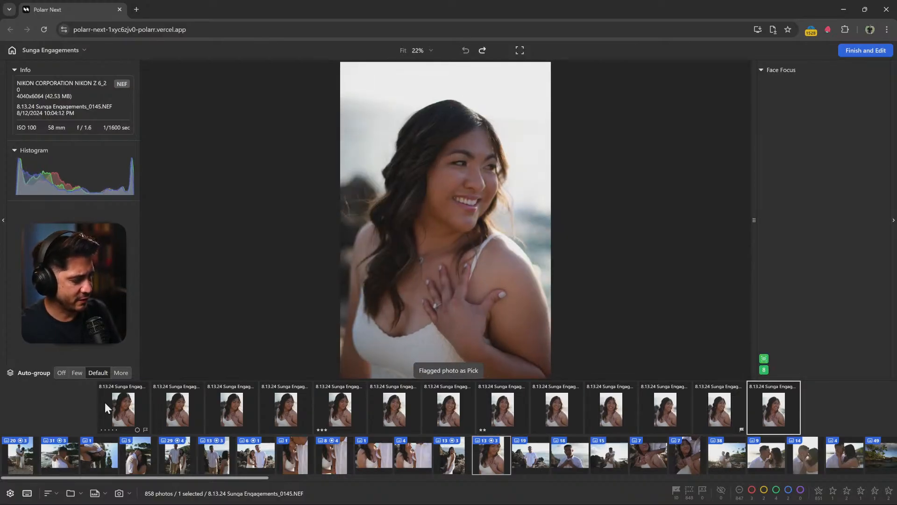
pyautogui.press('4')
# Label photo 0148 in the fourteenth group Red
pyautogui.press('Down')
pyautogui.press('Right')
pyautogui.press('Right')
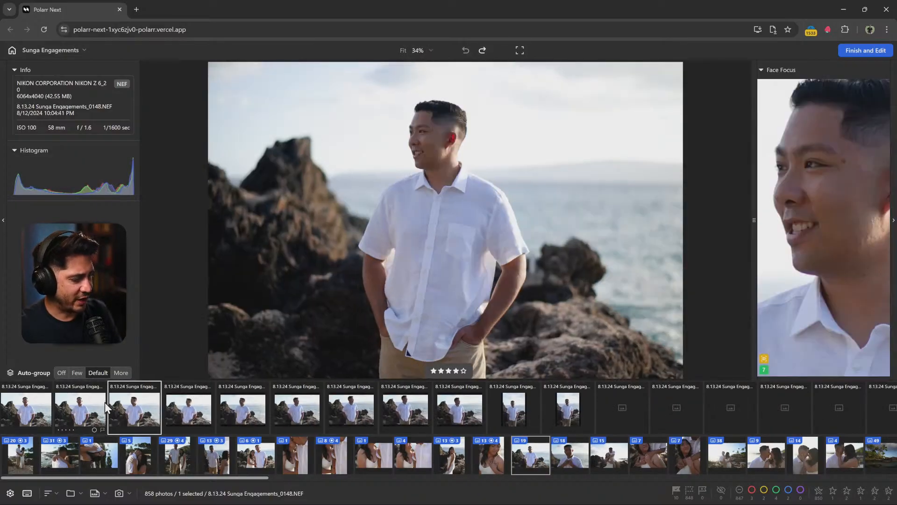
pyautogui.press('6')
# Rate photo 0152 in the fourteenth group four stars
pyautogui.press('Right')
pyautogui.press('Right')
pyautogui.press('Right')
pyautogui.press('Right')
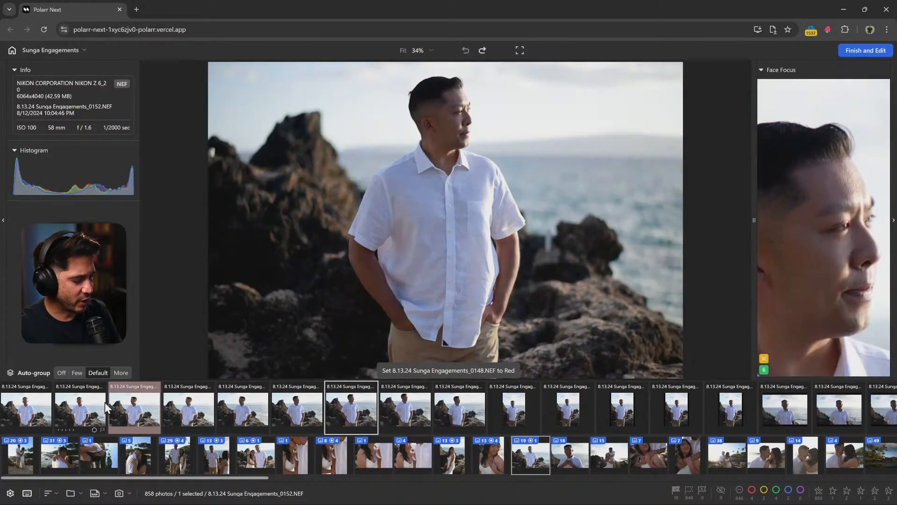
pyautogui.press('4')
# Rate photo 0156 in the fourteenth group five stars
pyautogui.press('Right')
pyautogui.press('Right')
pyautogui.press('Right')
pyautogui.press('Right')
pyautogui.press('Right')
pyautogui.press('5')
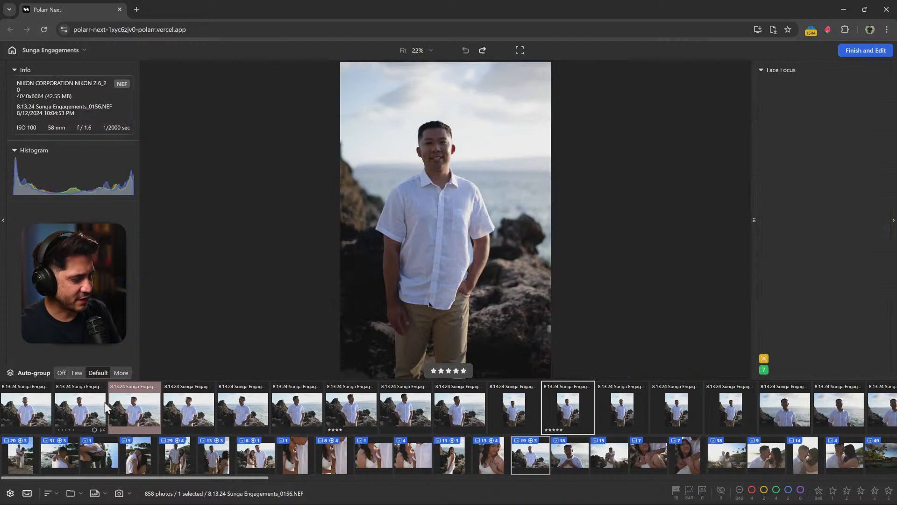
# Label photo 0159 in the fourteenth group Blue
pyautogui.press('Right')
pyautogui.press('Right')
pyautogui.press('9')
# Label photo 0162 in the fourteenth group Green
pyautogui.press('Right')
pyautogui.press('Right')
pyautogui.press('Right')
pyautogui.press('8')
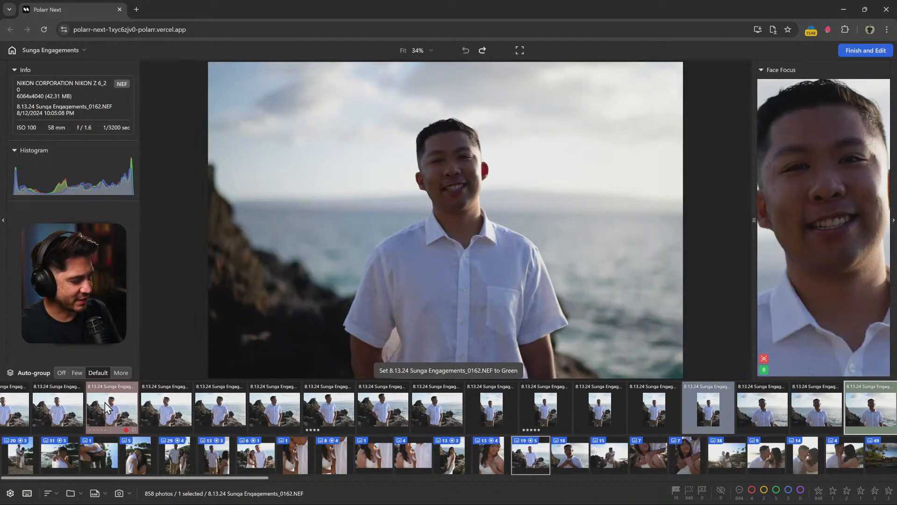
# Flag photo 0181 in the fifteenth group as Pick
pyautogui.press('Right')
pyautogui.press('Right')
pyautogui.press('Right')
pyautogui.press('Right')
pyautogui.press('Right')
pyautogui.press('Right')
pyautogui.press('Right')
pyautogui.press('Right')
pyautogui.press('Right')
pyautogui.press('Right')
pyautogui.press('Right')
pyautogui.press('Right')
pyautogui.press('Right')
pyautogui.press('Right')
pyautogui.press('Right')
pyautogui.press('Right')
pyautogui.press('Right')
pyautogui.press('Right')
pyautogui.press('Right')
pyautogui.press('Right')
pyautogui.press('p')
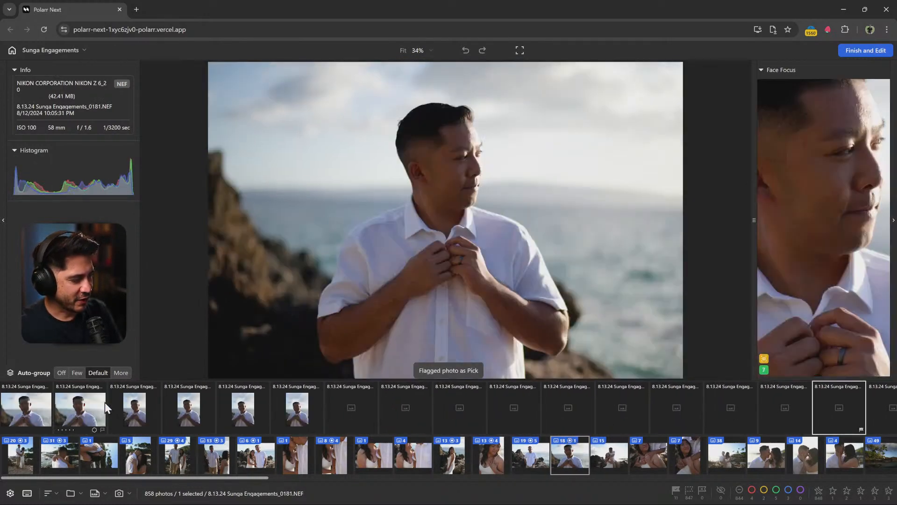
# Label photo 0183 in the sixteenth group Green and photo 0186 Yellow
pyautogui.press('Right')
pyautogui.press('8')
pyautogui.press('Right')
pyautogui.press('Right')
pyautogui.press('Right')
pyautogui.press('7')
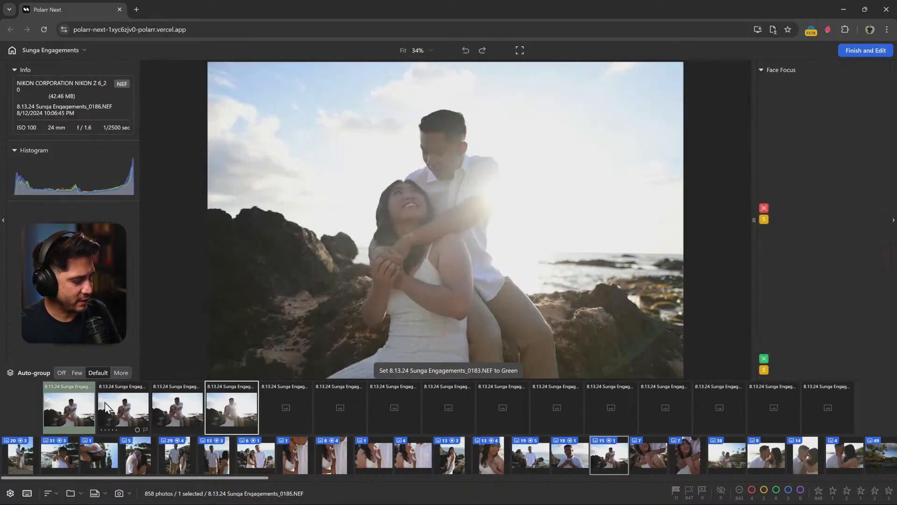
# Label photo 0189 in the sixteenth group Red
pyautogui.press('Right')
pyautogui.press('Right')
pyautogui.press('Right')
pyautogui.press('6')
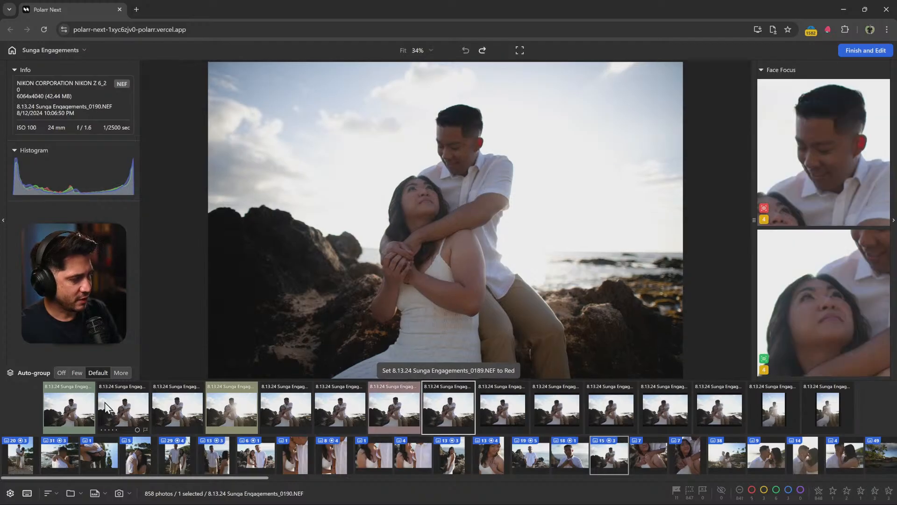
# Review the rest of the sixteenth group and the photos after it, up to photo 0207
pyautogui.press('Right')
pyautogui.press('Right')
pyautogui.press('Right')
pyautogui.press('Right')
pyautogui.press('Right')
pyautogui.press('Right')
pyautogui.press('Right')
pyautogui.press('Right')
pyautogui.press('Right')
pyautogui.press('Right')
pyautogui.press('Right')
pyautogui.press('Right')
pyautogui.press('Right')
pyautogui.press('Right')
pyautogui.press('Right')
pyautogui.press('Right')
pyautogui.press('Right')
pyautogui.press('Right')
# Set the auto-grouping level to Few and continue to photo 0208
pyautogui.click(76, 372)
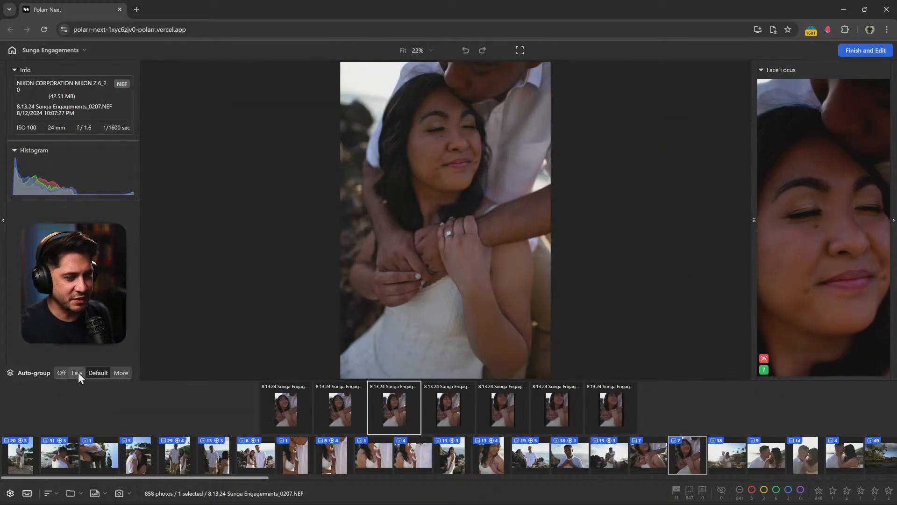
pyautogui.press('Right')
pyautogui.press('Right')
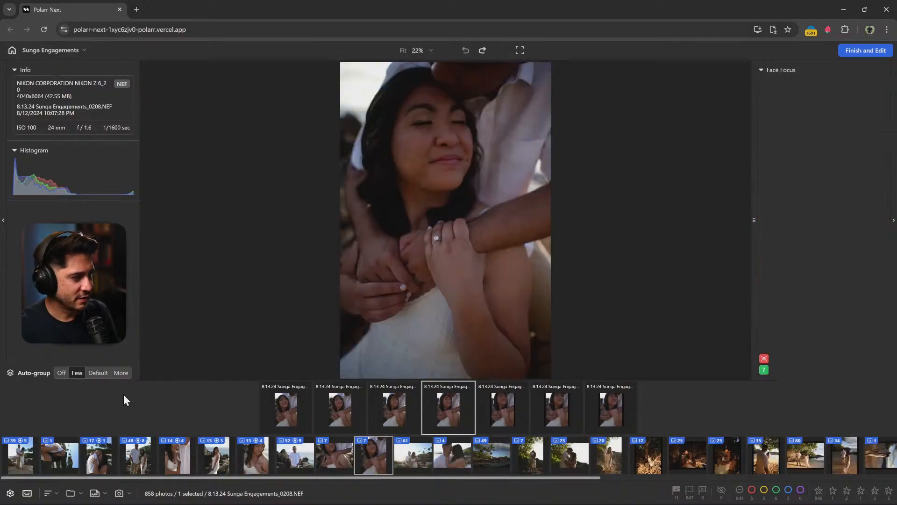
# Flag one of the remaining photos in the current seven-photo close-up group as Pick
pyautogui.press('Right')
pyautogui.press('Right')
pyautogui.press('p')
# Label photo 0215 in the following 61-photo seaside group Red
pyautogui.press('Right')
pyautogui.press('Right')
pyautogui.press('Right')
pyautogui.press('Right')
pyautogui.press('6')
# Rate photo 0228 in the 61-photo seaside group three stars
pyautogui.press('Right')
pyautogui.press('Right')
pyautogui.press('Right')
pyautogui.press('Right')
pyautogui.press('Right')
pyautogui.press('Right')
pyautogui.press('Right')
pyautogui.press('Right')
pyautogui.press('Right')
pyautogui.press('Right')
pyautogui.press('Right')
pyautogui.press('Right')
pyautogui.press('Right')
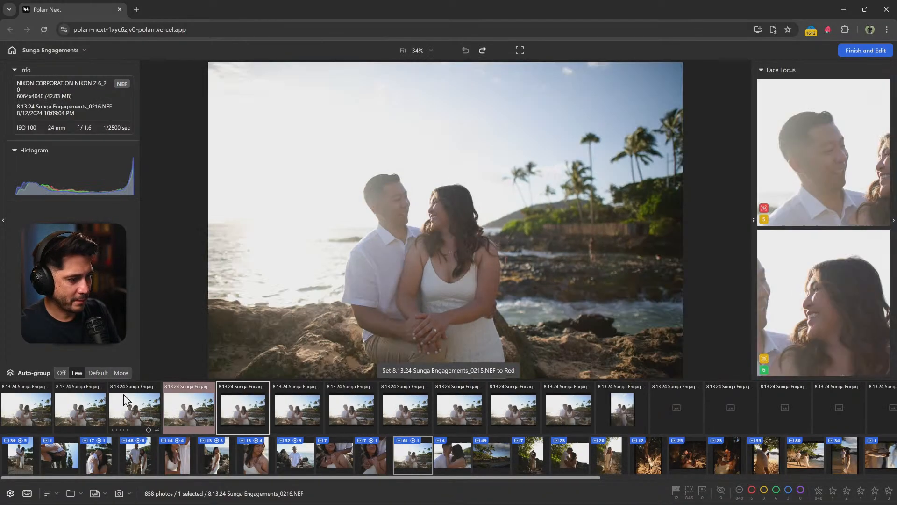
# Flag photo 0277 in the 49-photo palm shoreline group as Pick and continue to photo 0279
pyautogui.press('Down')
pyautogui.press('Down')
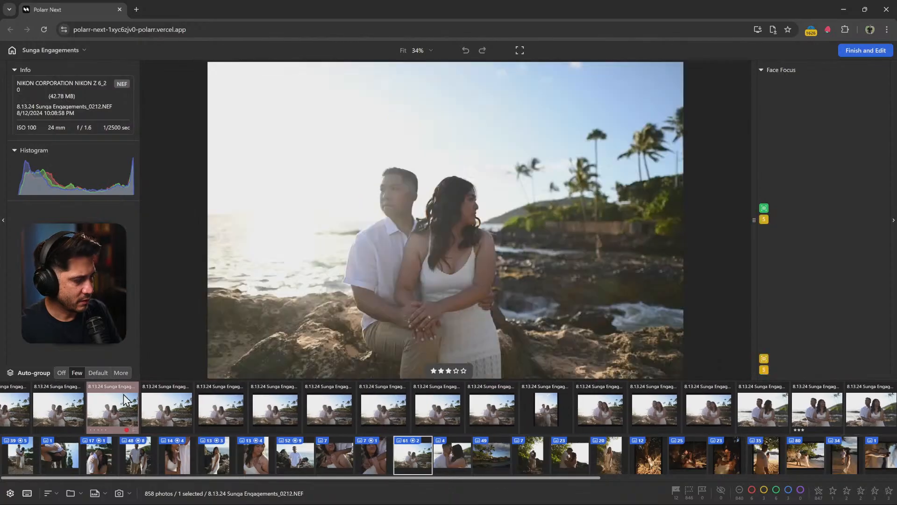
pyautogui.press('p')
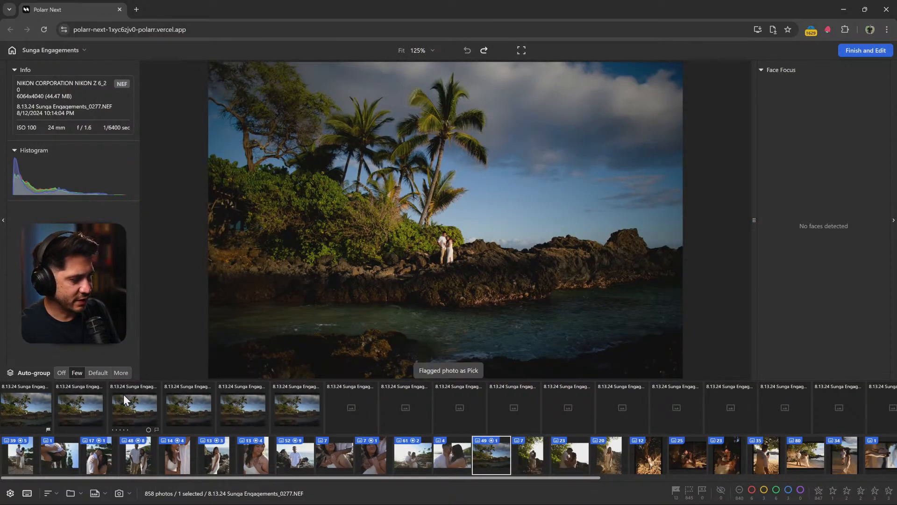
pyautogui.press('Right')
pyautogui.press('Right')
pyautogui.press('Right')
pyautogui.press('Right')
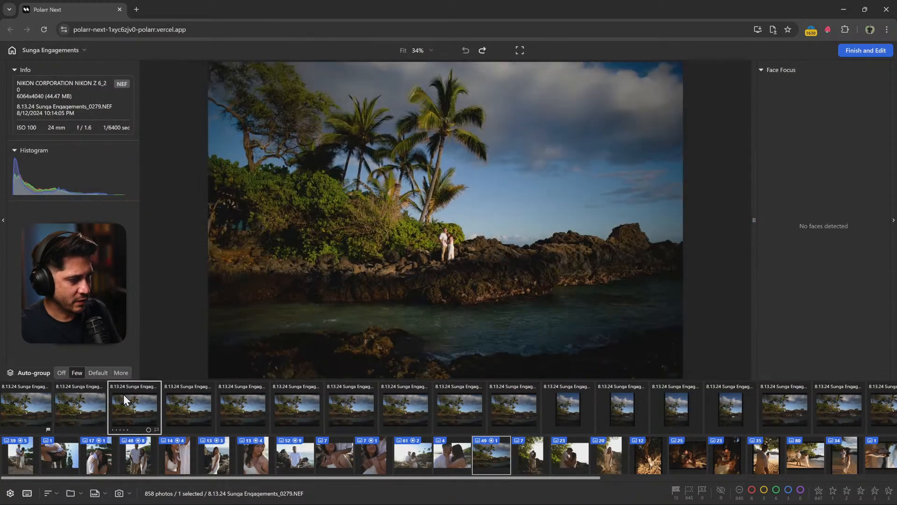
# Label photo 0281 in the 49-photo palm shoreline group Blue
pyautogui.press('0')
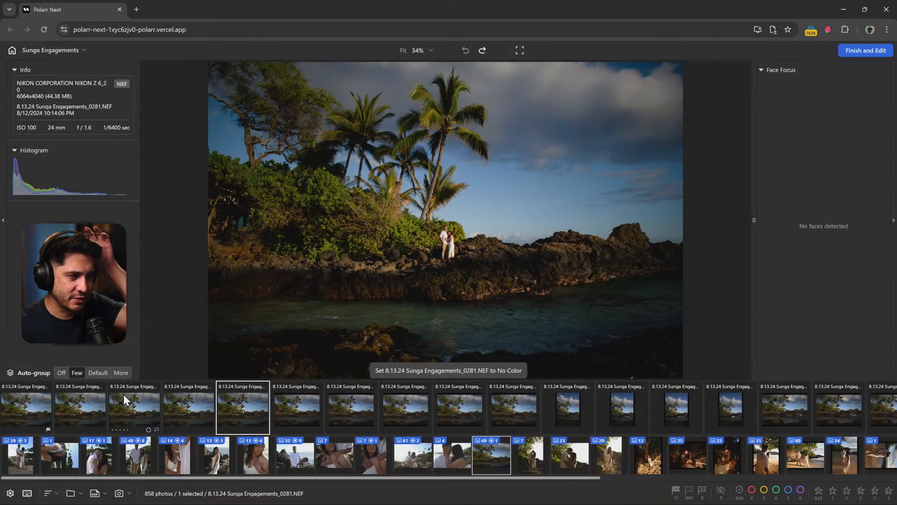
pyautogui.press('9')
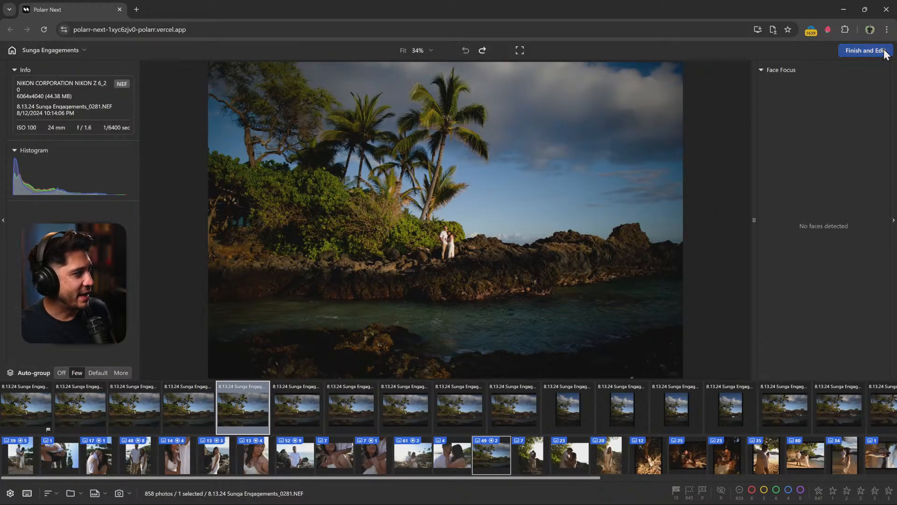
# Finish culling and send the Green, Blue, one- to five-star and Flagged photos to editing
pyautogui.click(865, 50)
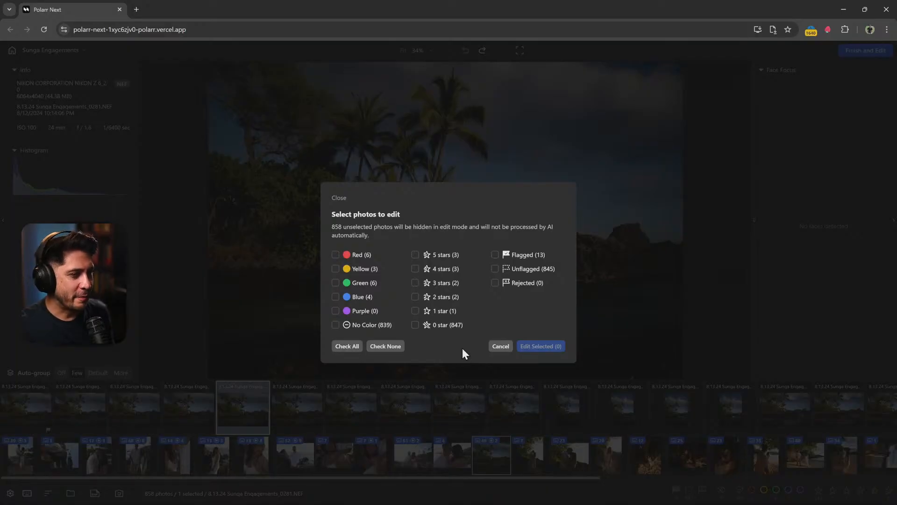
pyautogui.click(336, 284)
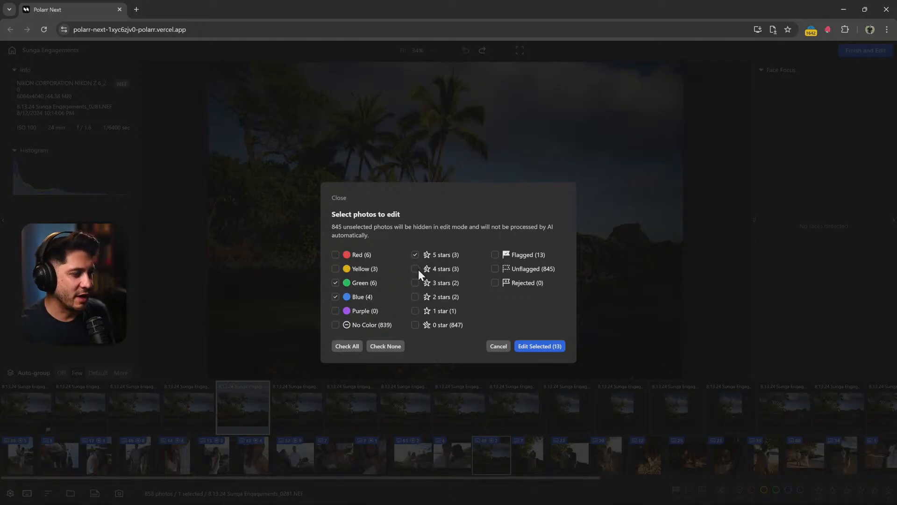
pyautogui.click(415, 298)
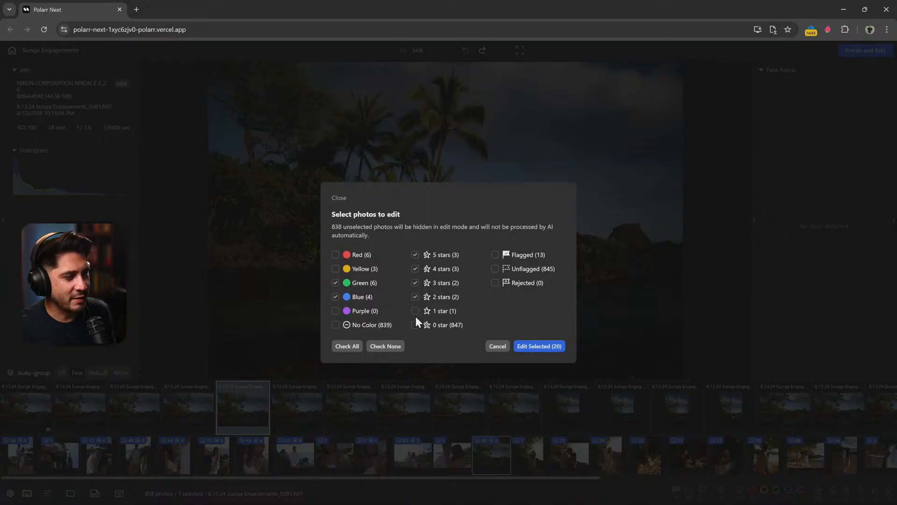
pyautogui.click(415, 311)
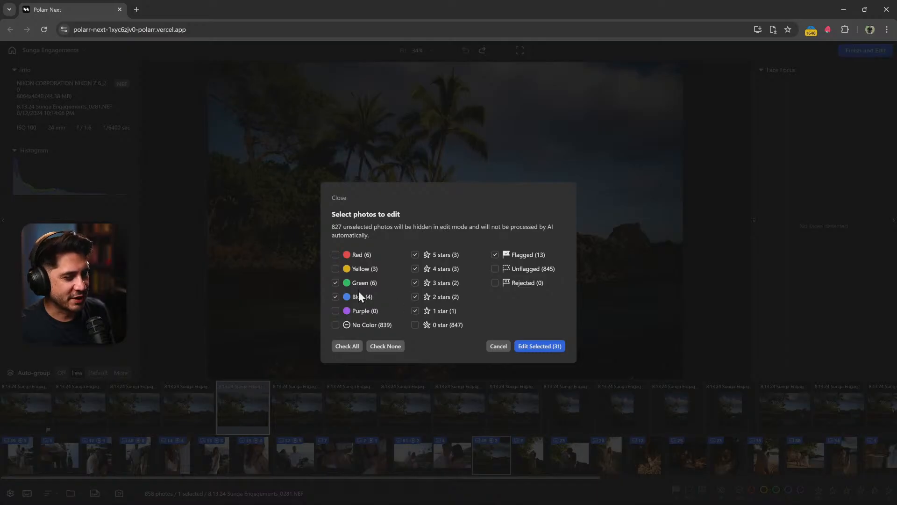
pyautogui.click(545, 345)
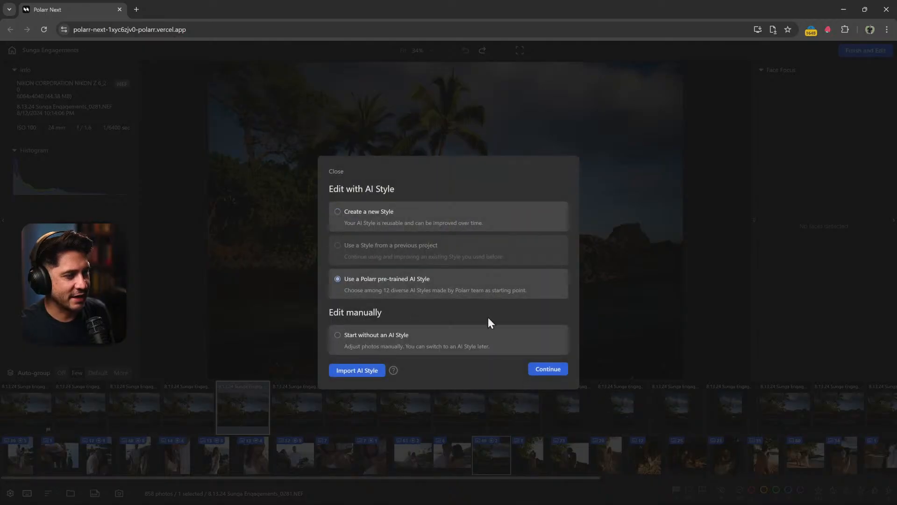
# Apply Polarr's pre-trained Tuscany AI Style to the selected photos
pyautogui.click(561, 369)
pyautogui.click(445, 255)
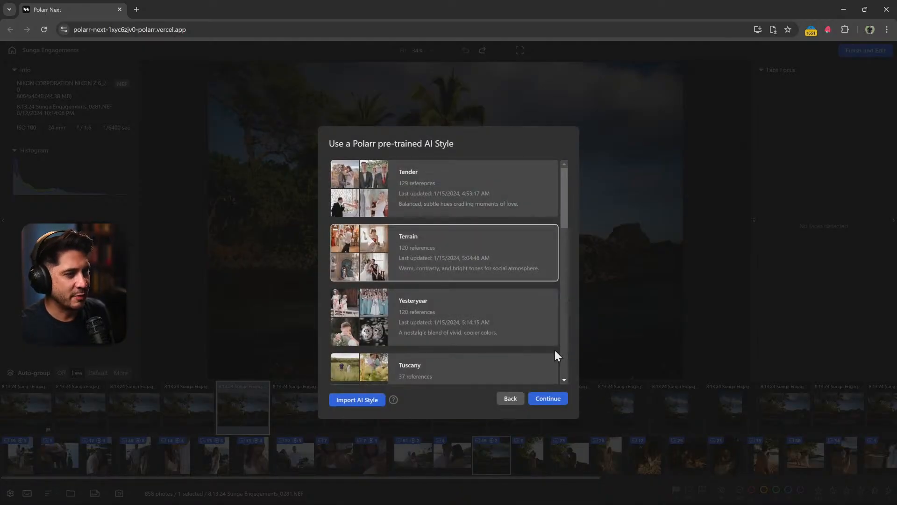
pyautogui.scroll(-3, 453, 338)
pyautogui.click(427, 248)
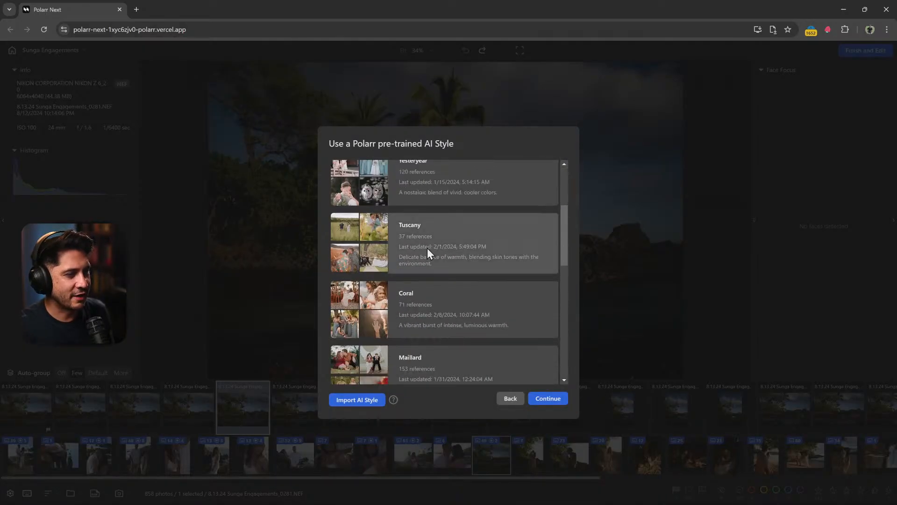
pyautogui.click(547, 399)
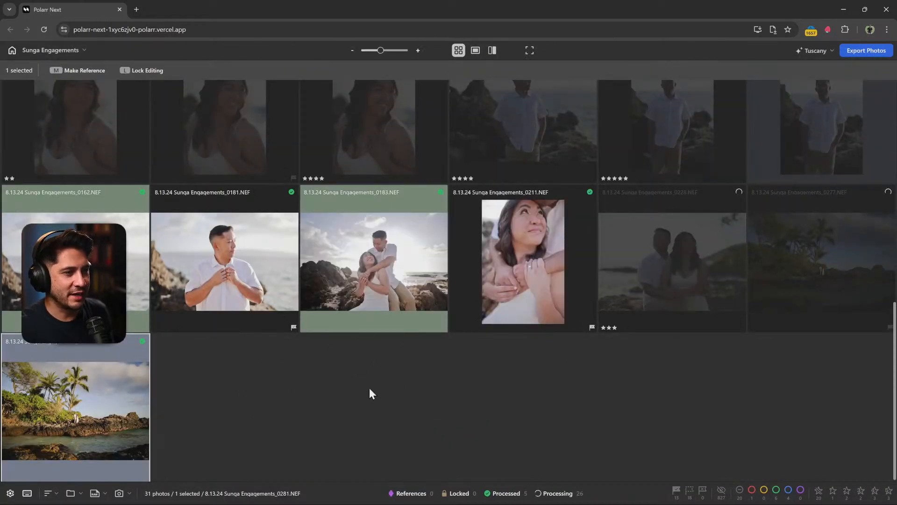
# Enlarge processed photo 0001 and look along the other AI-edited photos
pyautogui.scroll(10, 164, 393)
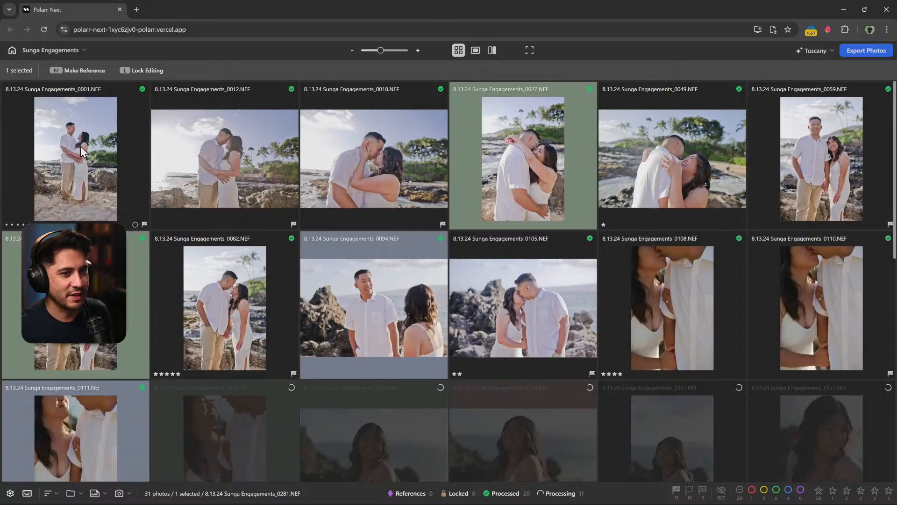
pyautogui.doubleClick(80, 146)
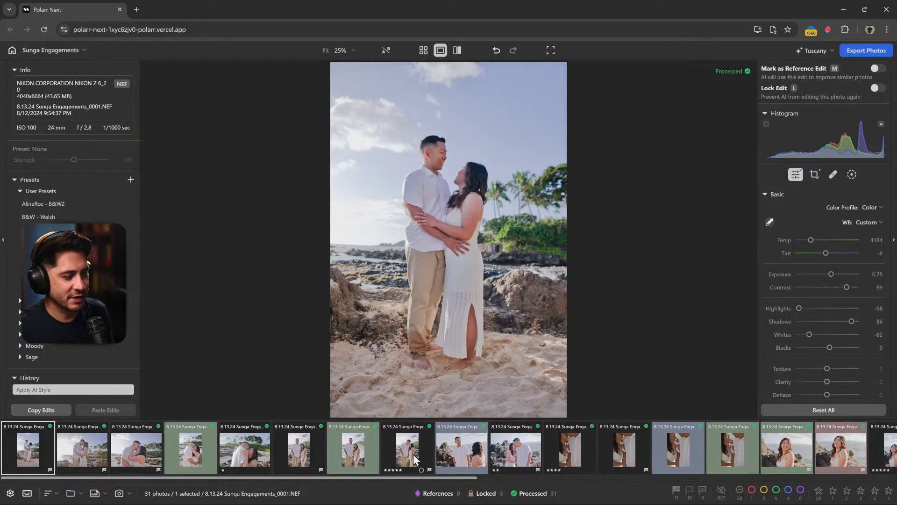
pyautogui.moveTo(452, 477); pyautogui.dragTo(709, 487)
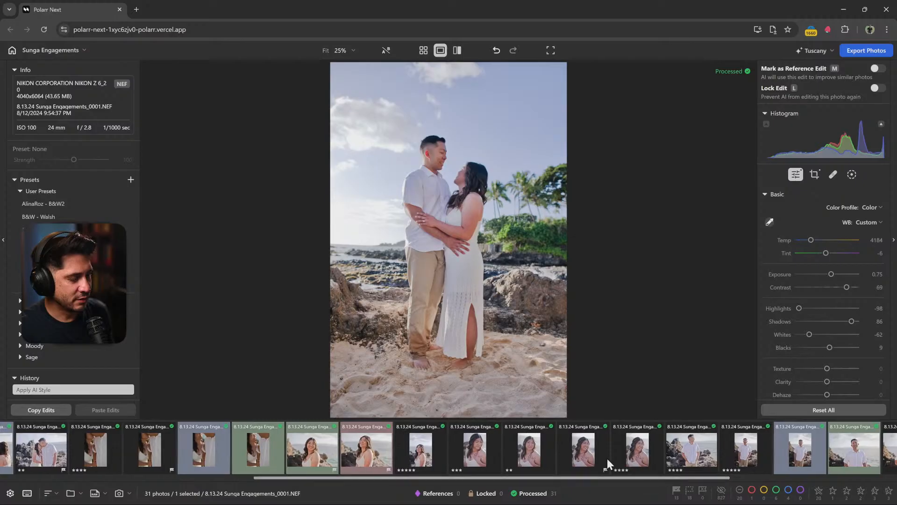
# Set the Contrast of the red-labelled portrait 0129 to 24
pyautogui.click(367, 454)
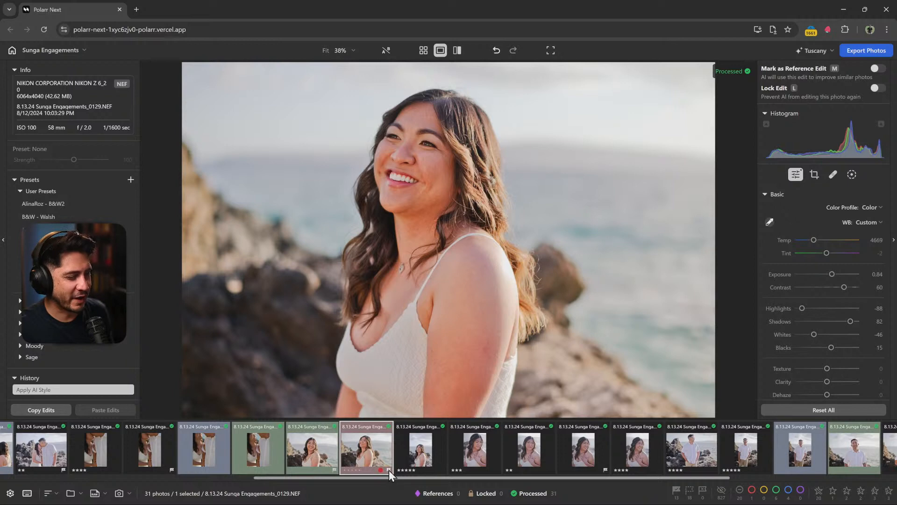
pyautogui.moveTo(397, 478); pyautogui.dragTo(584, 497)
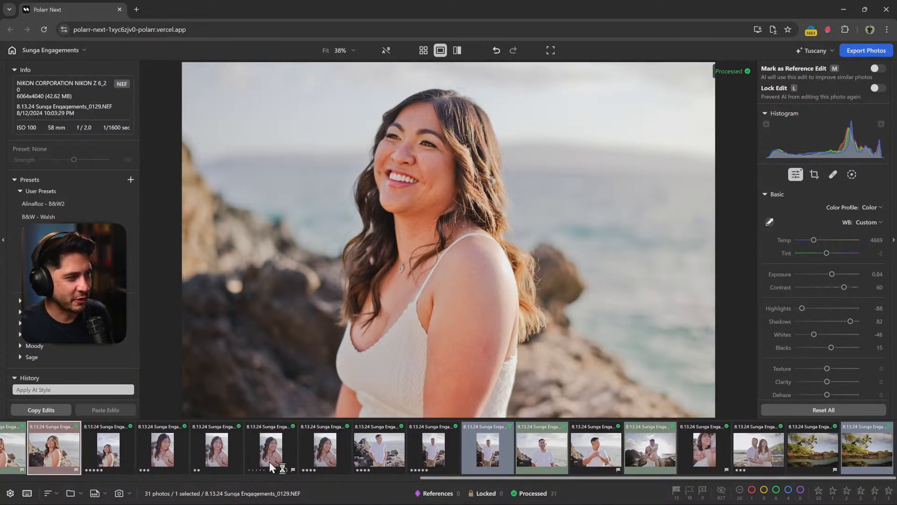
pyautogui.moveTo(844, 287); pyautogui.dragTo(834, 287)
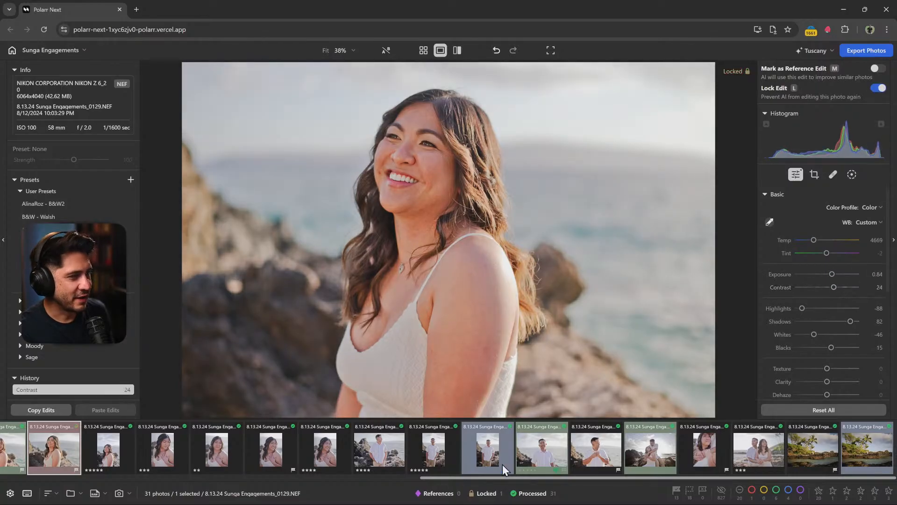
# Set photo 0001's Exposure to 0.55, Contrast to 34, Shadows to 64 and Whites to -20, and mark it as a reference edit
pyautogui.moveTo(509, 479); pyautogui.dragTo(90, 477)
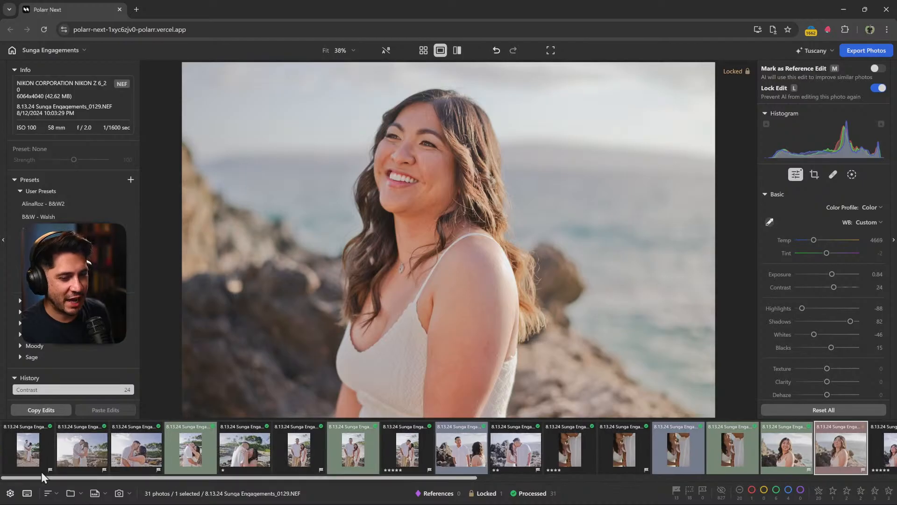
pyautogui.click(22, 453)
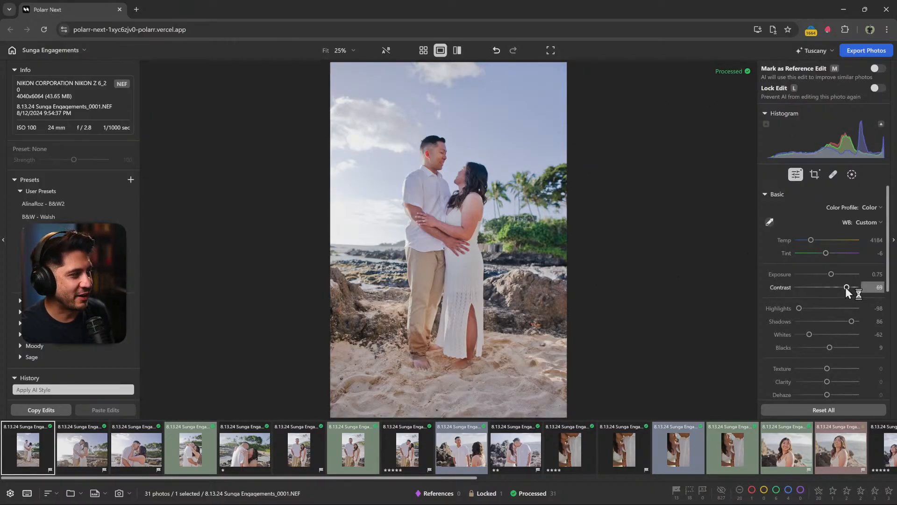
pyautogui.moveTo(846, 287); pyautogui.dragTo(831, 274)
pyautogui.moveTo(849, 321); pyautogui.dragTo(845, 321)
pyautogui.moveTo(810, 335); pyautogui.dragTo(822, 335)
pyautogui.press('m')
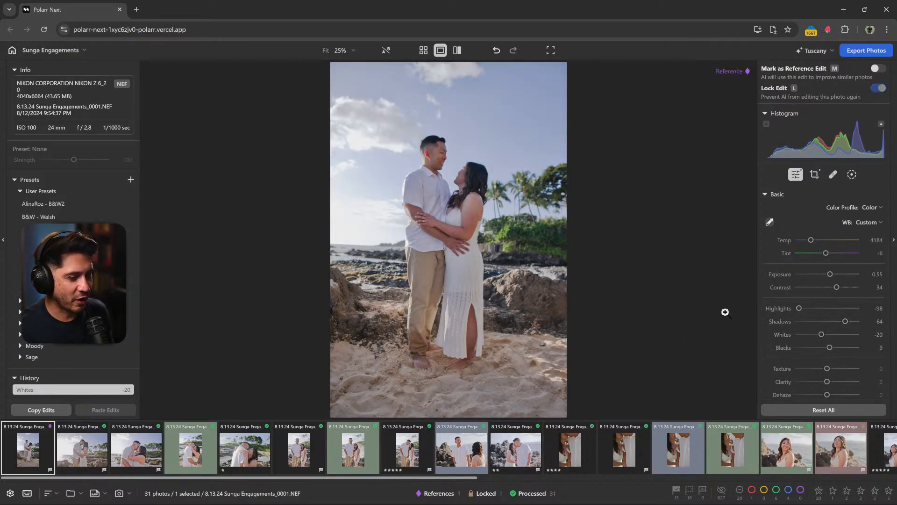
# Set photo 0012's Highlights to -18, Whites to -3, Contrast to 26 and Shadows to 39
pyautogui.press('Right')
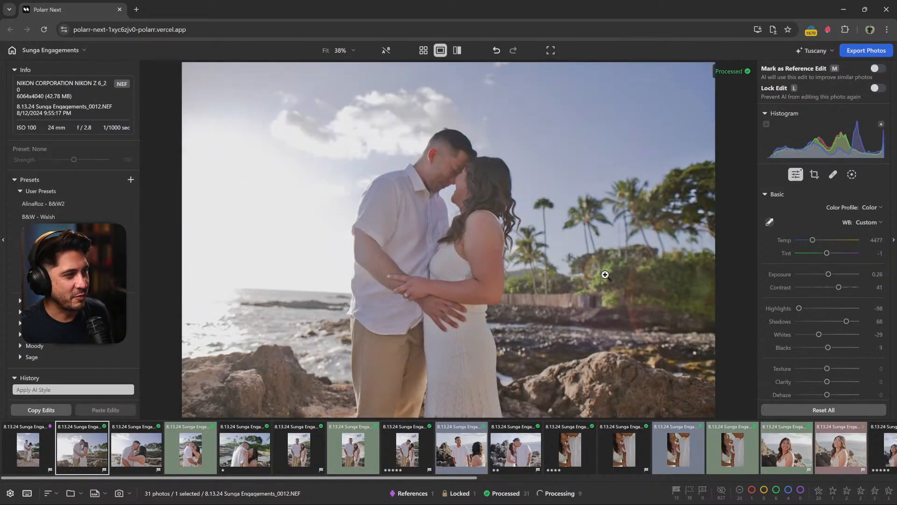
pyautogui.click(822, 307)
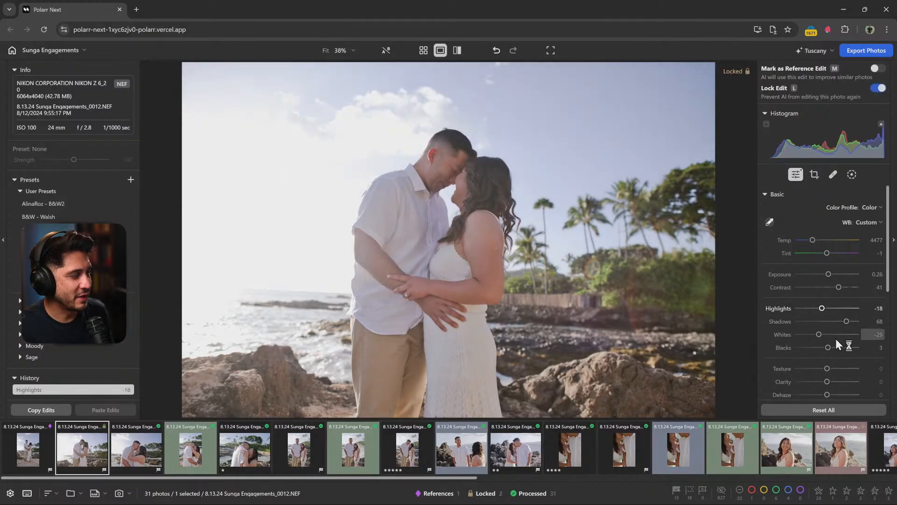
pyautogui.click(826, 334)
pyautogui.moveTo(839, 287); pyautogui.dragTo(837, 287)
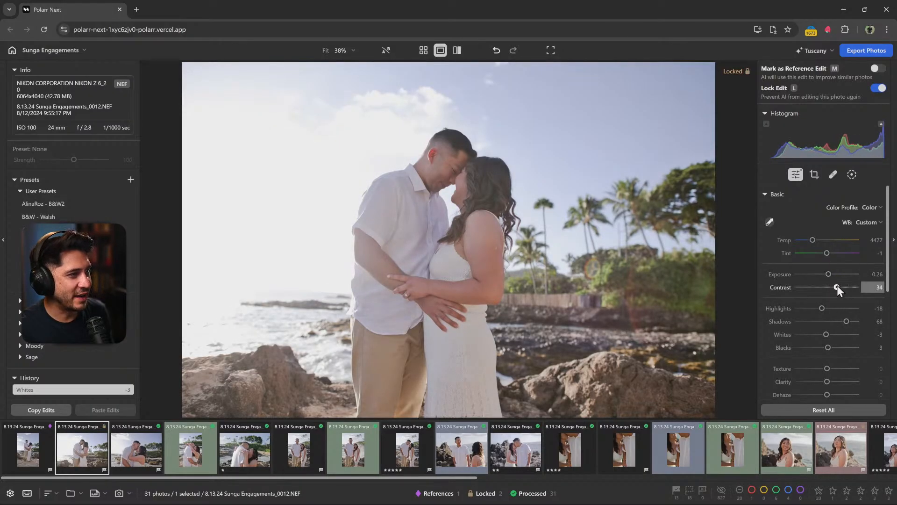
pyautogui.moveTo(848, 321); pyautogui.dragTo(838, 322)
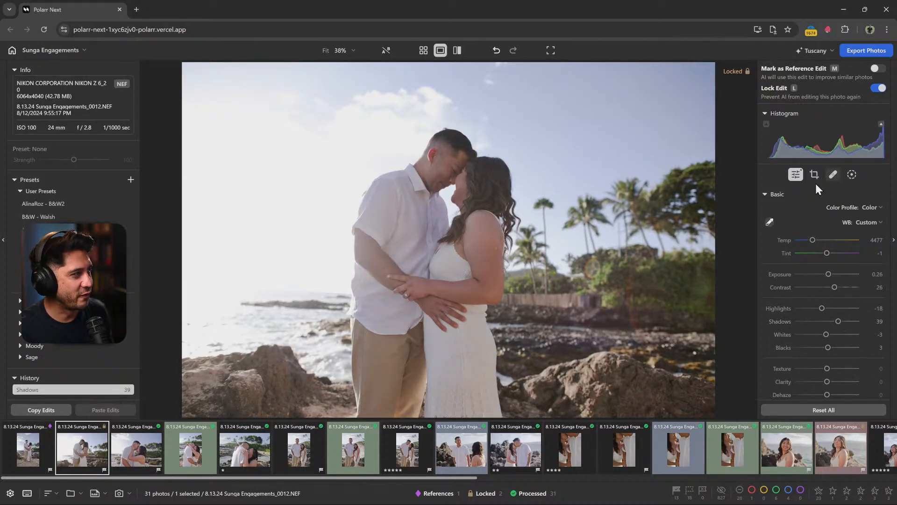
# Straighten photo 0012 by rotating its crop slightly counter-clockwise, and mark it as a reference edit
pyautogui.click(814, 175)
pyautogui.moveTo(729, 222); pyautogui.dragTo(730, 205)
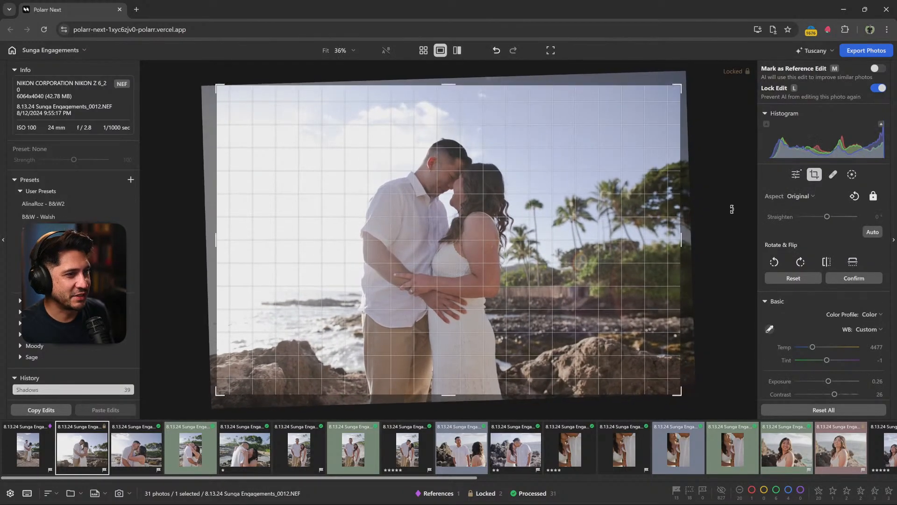
pyautogui.press('Return')
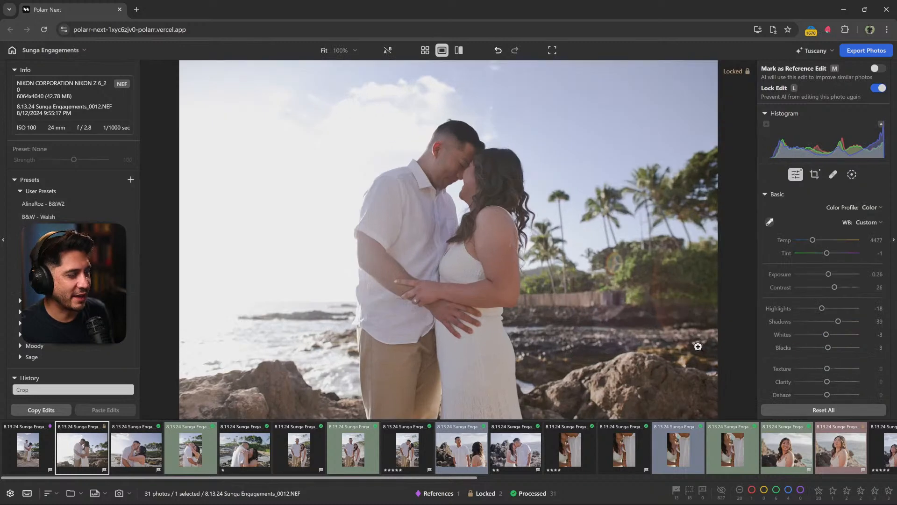
pyautogui.press('m')
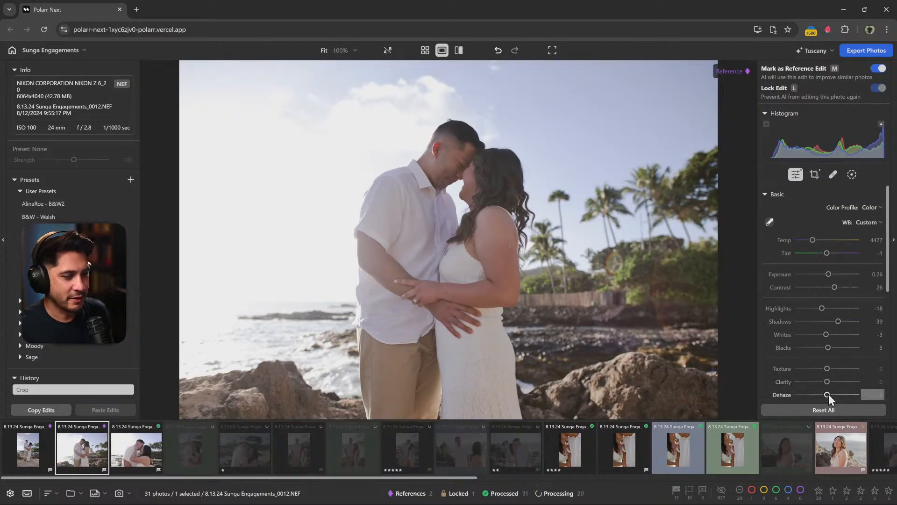
# Set photo 0012's Dehaze to 11 and lock its edit
pyautogui.moveTo(828, 394); pyautogui.dragTo(831, 395)
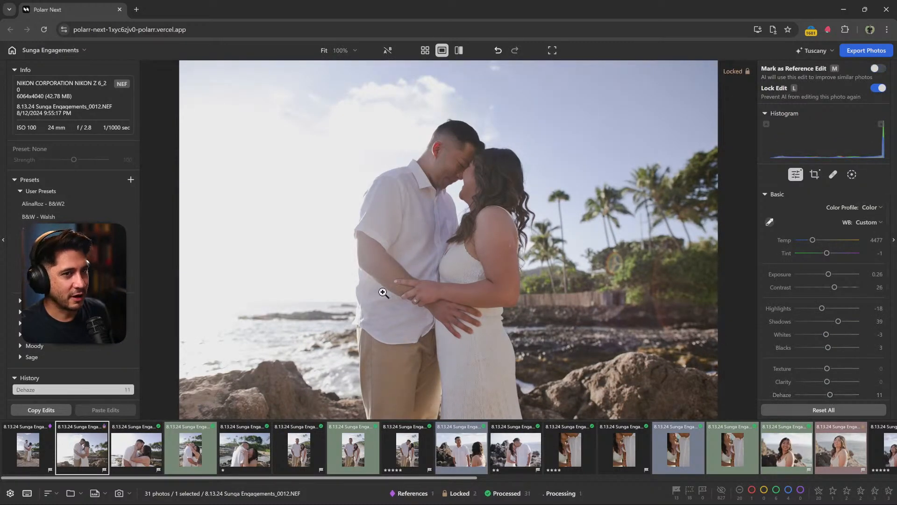
pyautogui.press('l')
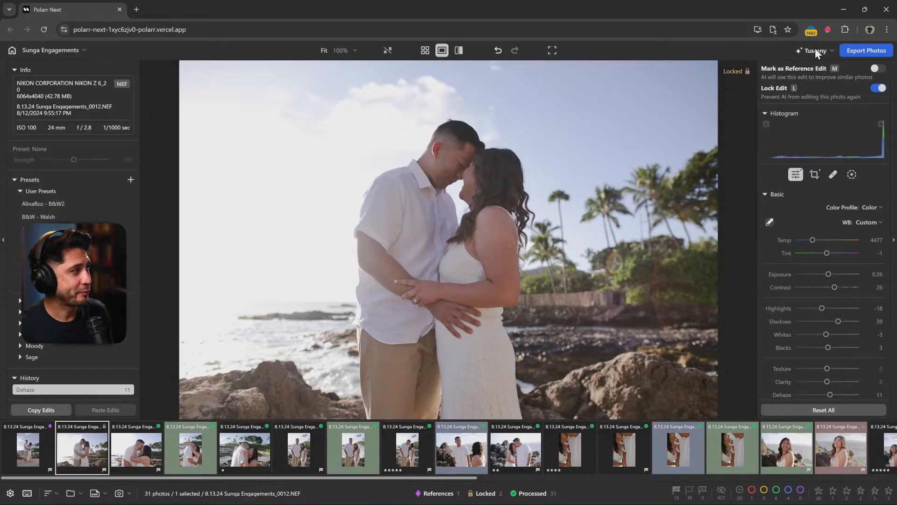
# View the photo export settings and close them without exporting
pyautogui.click(855, 50)
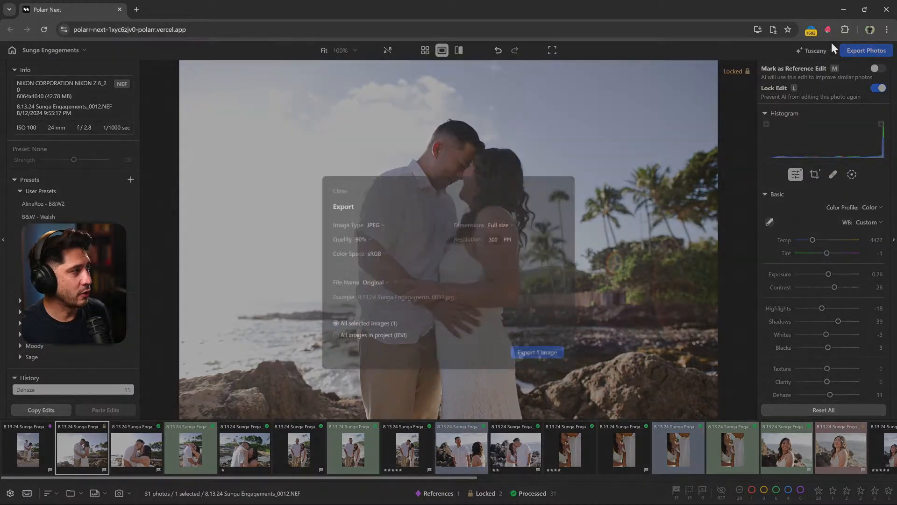
pyautogui.click(335, 187)
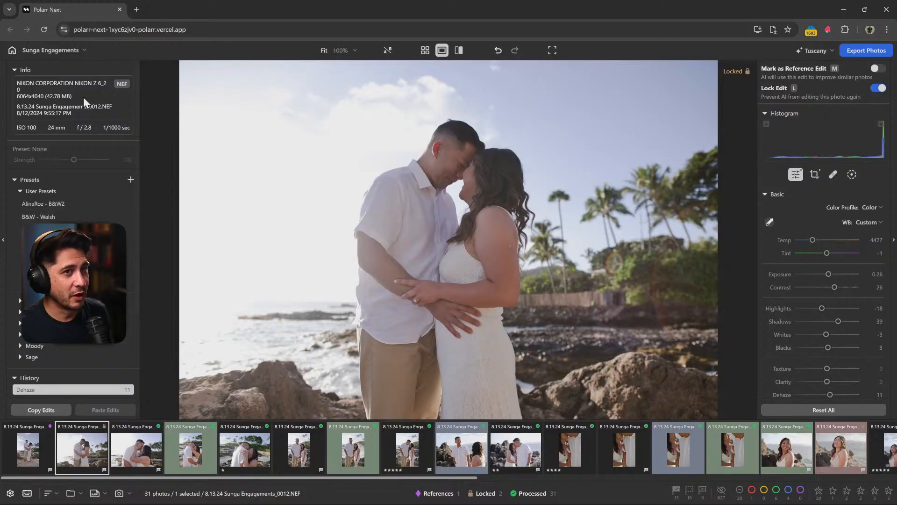
# Return to the project list and reopen the 858-photo engagement project
pyautogui.click(12, 50)
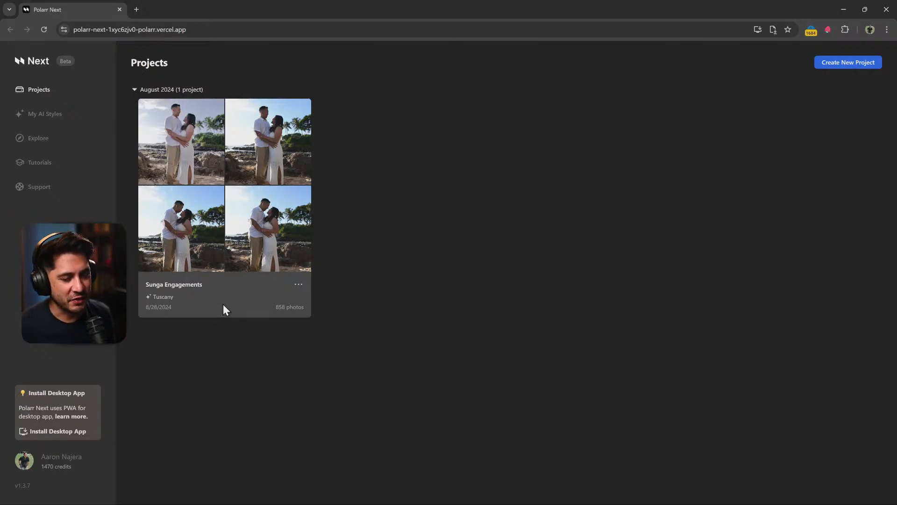
pyautogui.click(238, 299)
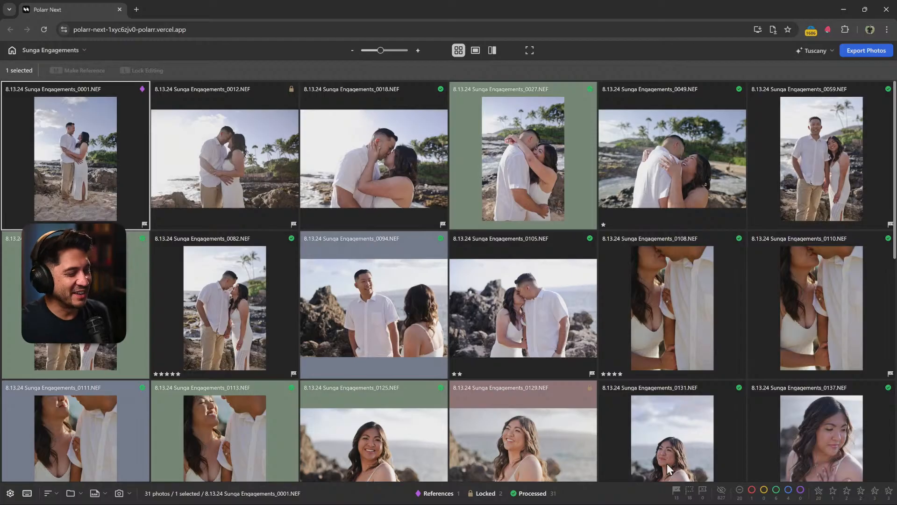
# Select photo 0094 and look at the project's rename, date and reset options
pyautogui.click(394, 287)
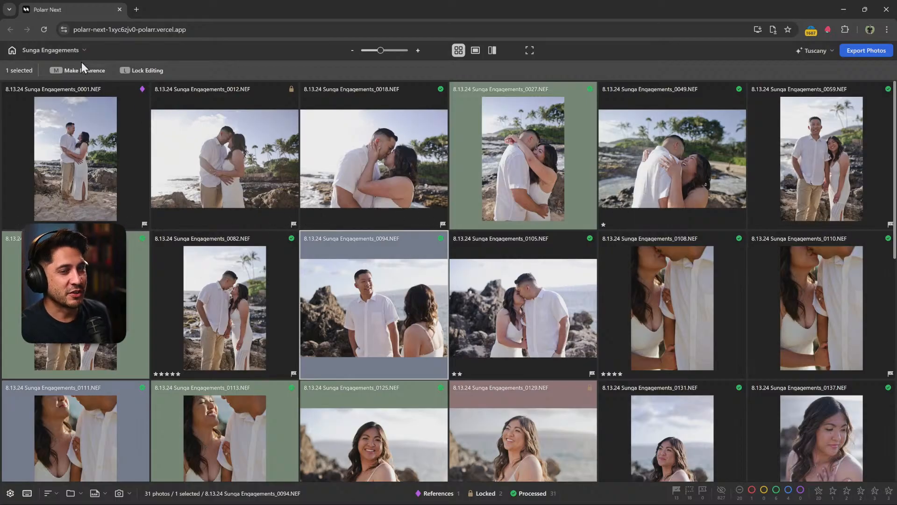
pyautogui.click(67, 52)
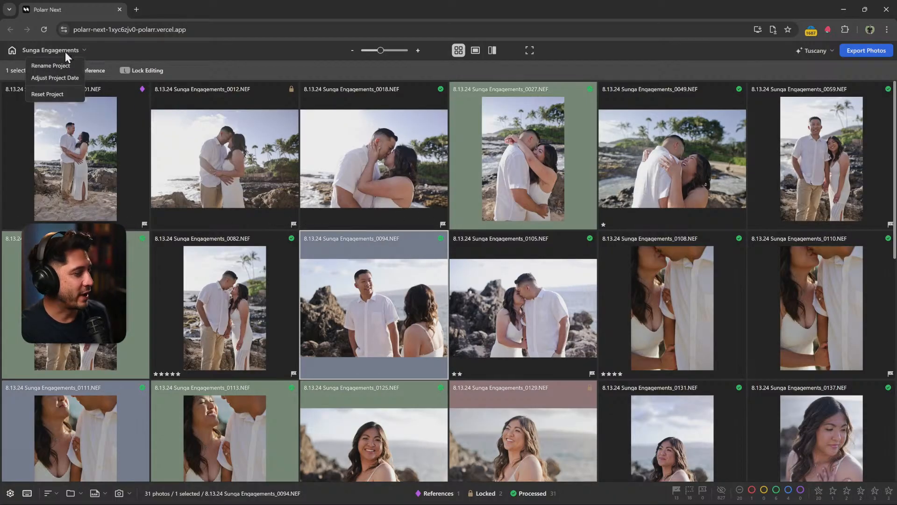
pyautogui.click(67, 55)
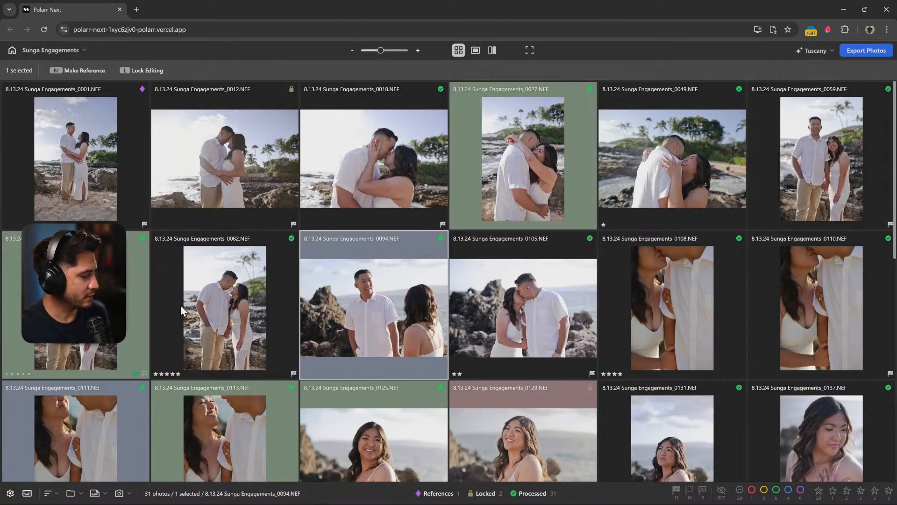
# Return to the project list, reopen the engagement project, and look at the options for its Tuscany AI style
pyautogui.click(12, 50)
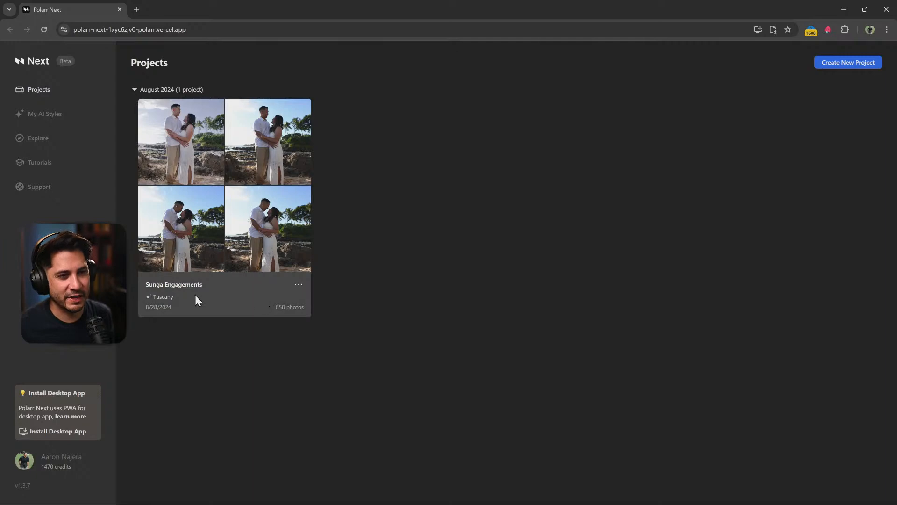
pyautogui.click(219, 299)
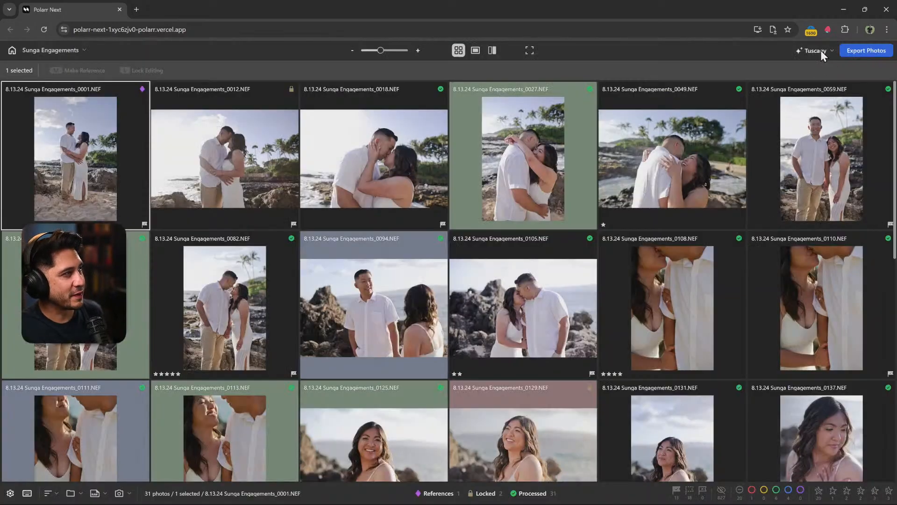
pyautogui.click(819, 51)
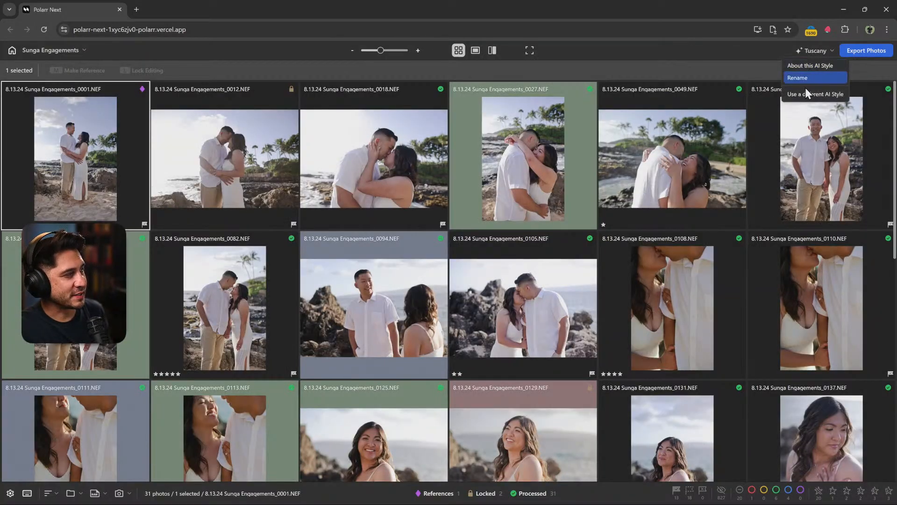
pyautogui.click(753, 51)
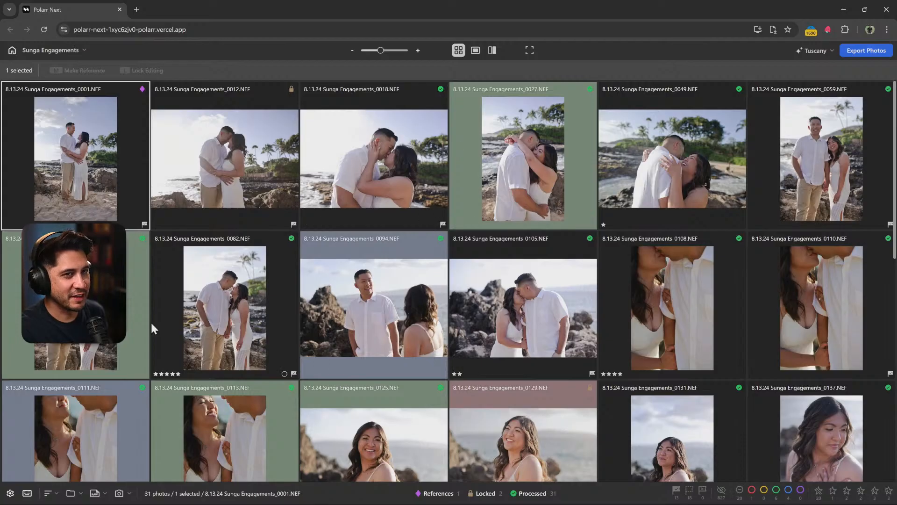
# View the saved AI styles, then reopen the engagement project and select photo 0094
pyautogui.click(12, 50)
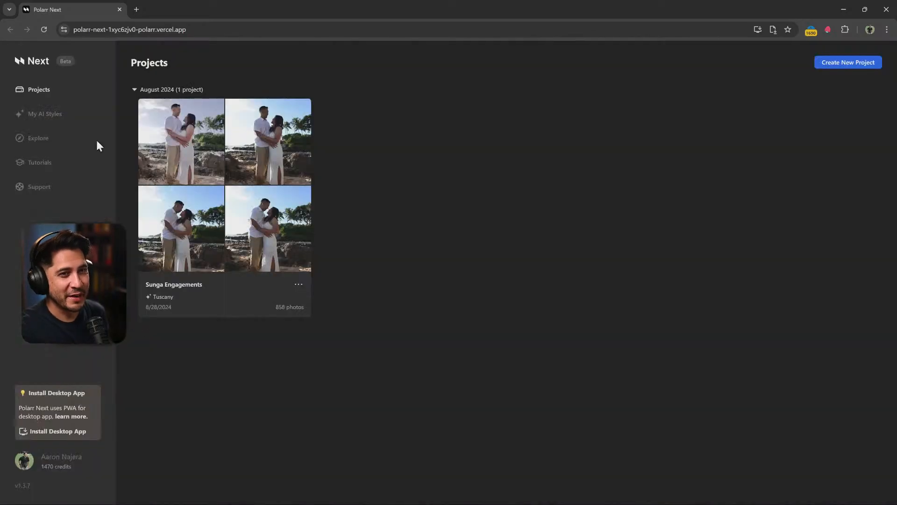
pyautogui.click(49, 114)
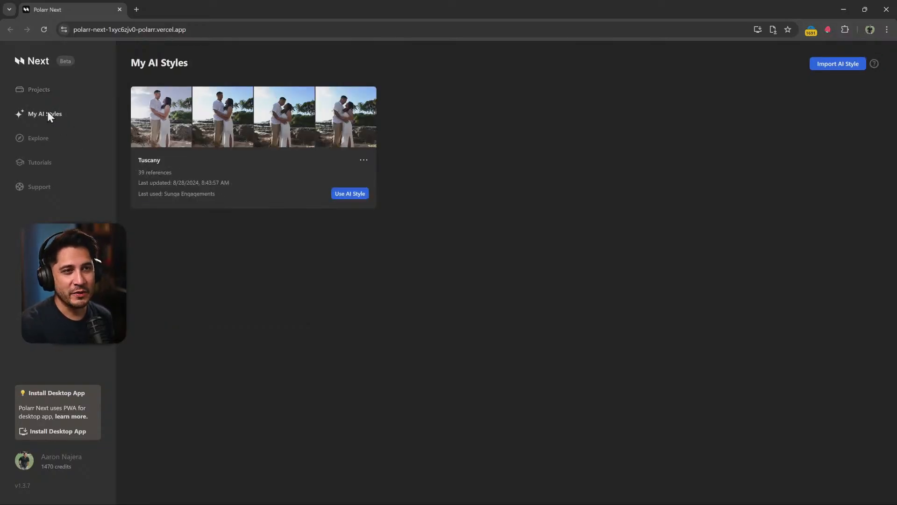
pyautogui.click(33, 92)
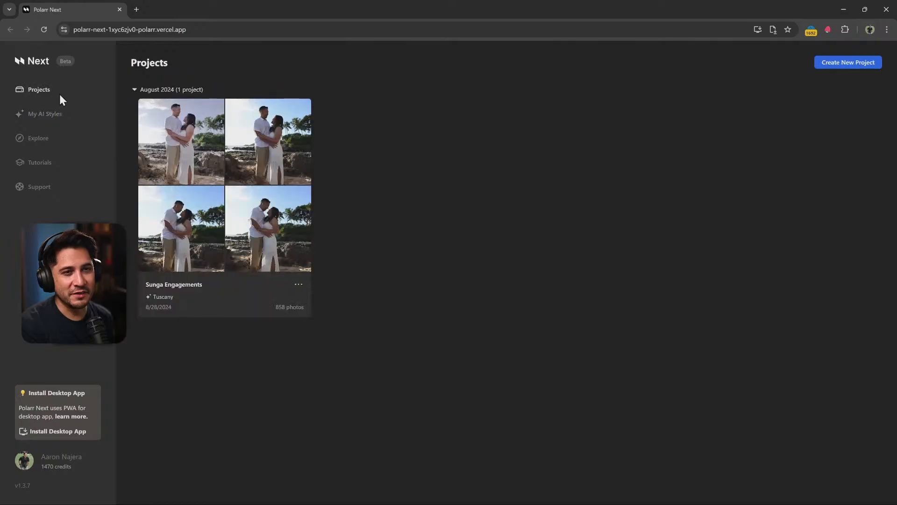
pyautogui.click(191, 292)
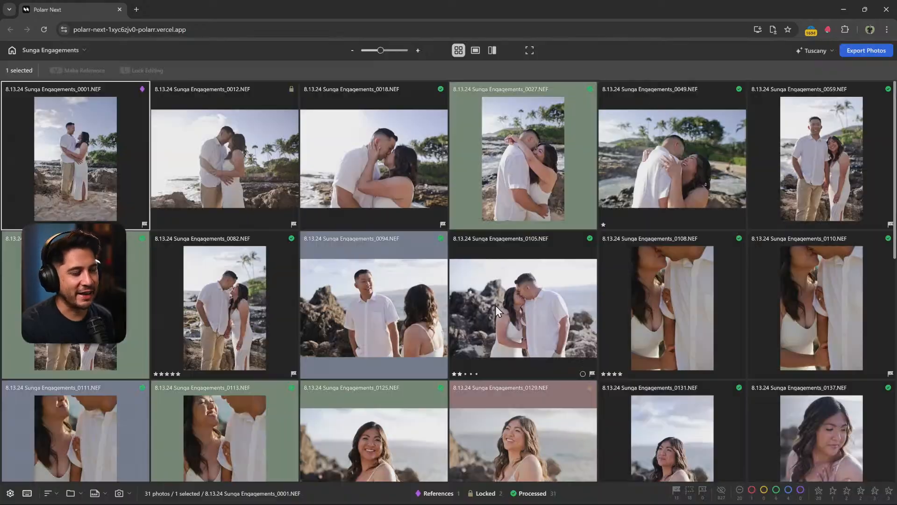
pyautogui.click(420, 343)
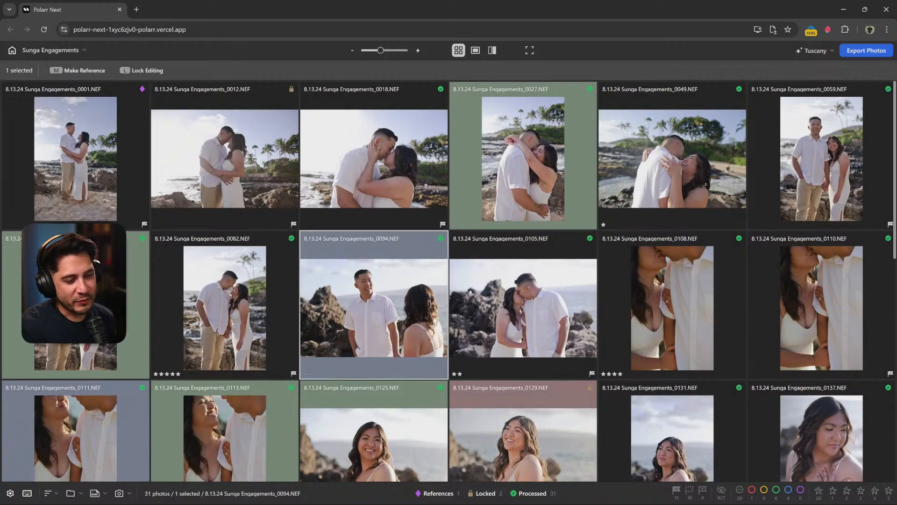
# In File Explorer, inspect the contents of the Sunga Engagements folder under Polarr Next Examples on drive D, down to the Polarr files, and close the window
pyautogui.click(327, 495)
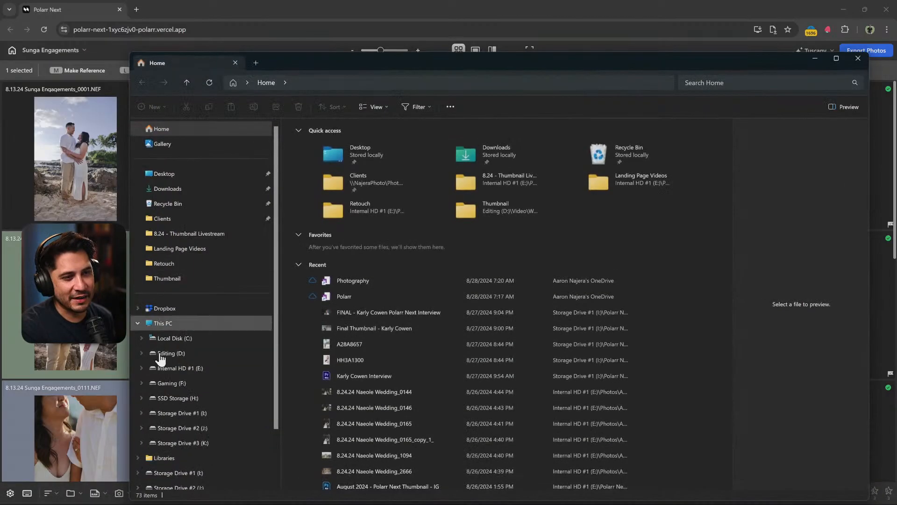
pyautogui.click(161, 354)
pyautogui.doubleClick(366, 141)
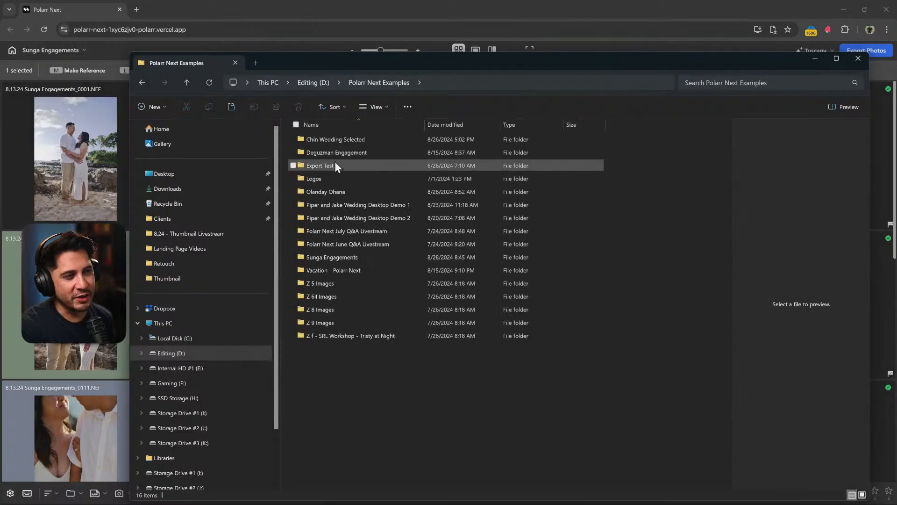
pyautogui.doubleClick(327, 258)
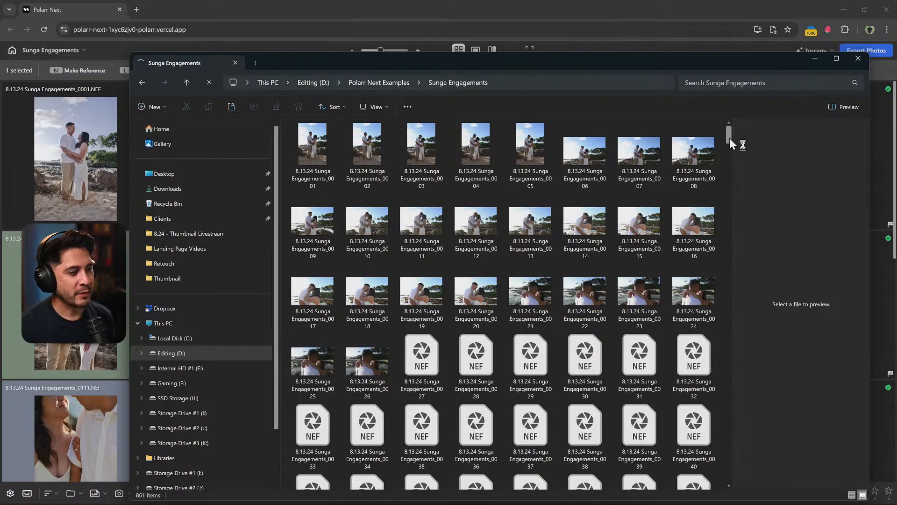
pyautogui.moveTo(730, 139); pyautogui.dragTo(672, 481)
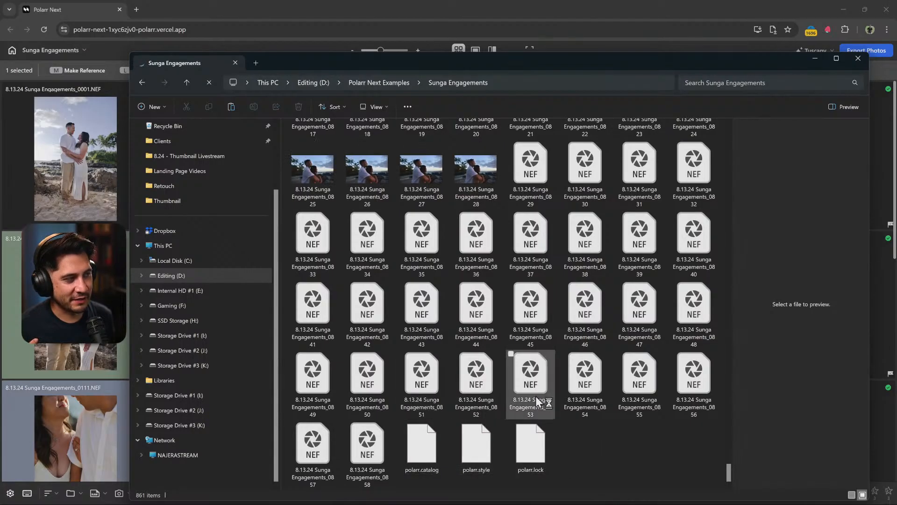
pyautogui.click(860, 58)
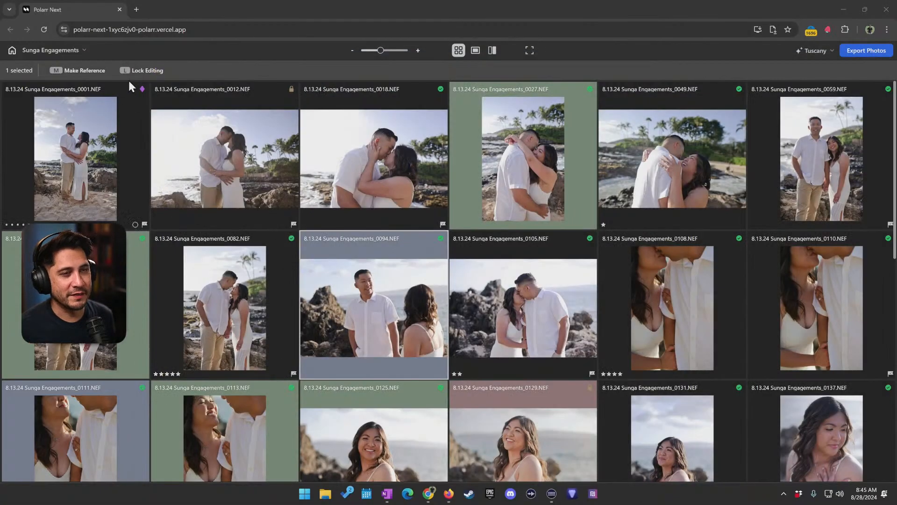
# Leave the project, check the details of the Tuscany style among the saved AI styles, and return to the project list
pyautogui.click(10, 51)
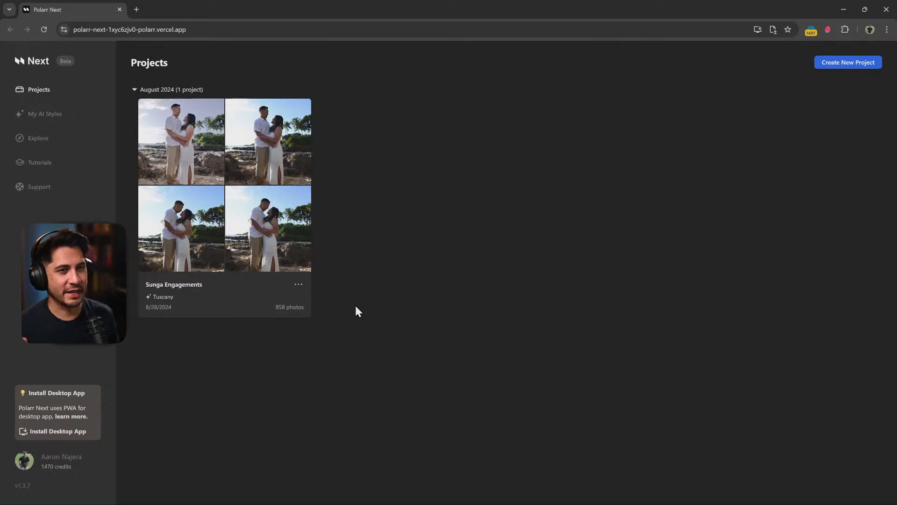
pyautogui.click(47, 116)
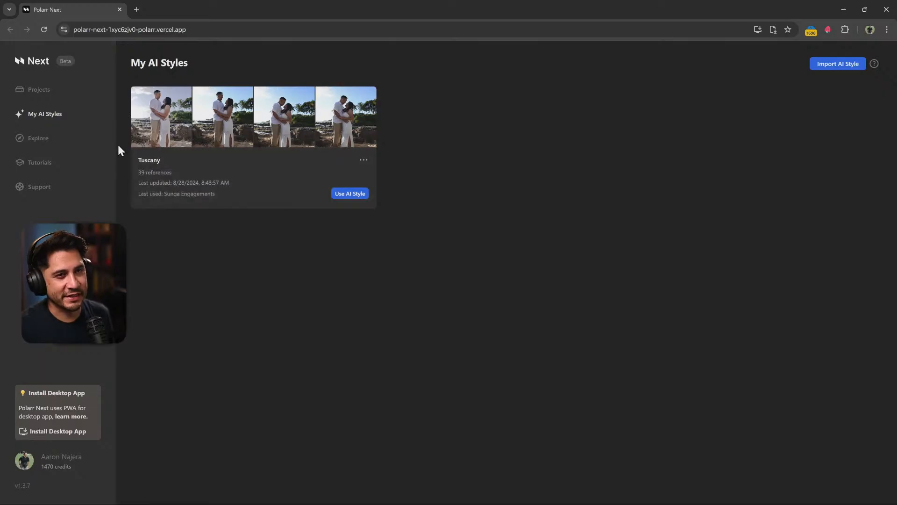
pyautogui.click(41, 88)
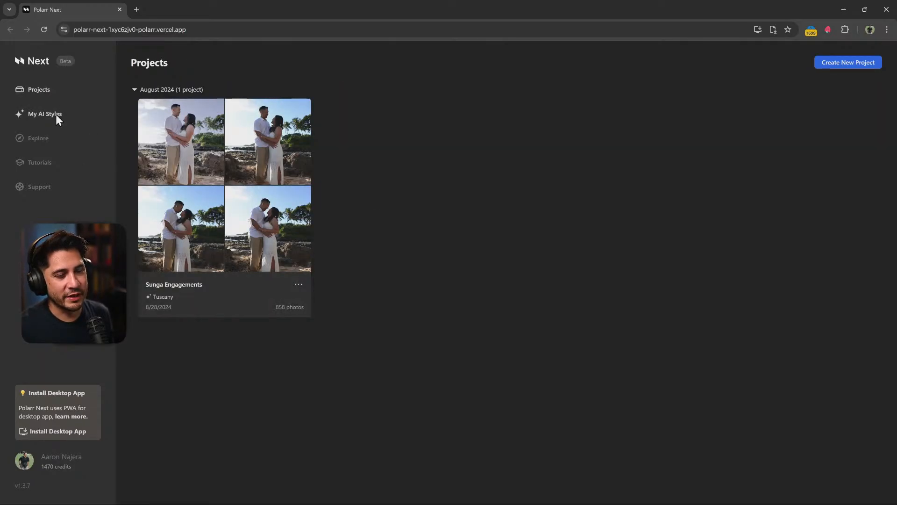
# Reopen the engagement project and rename its Tuscany AI style to Sunga Sunset
pyautogui.click(234, 165)
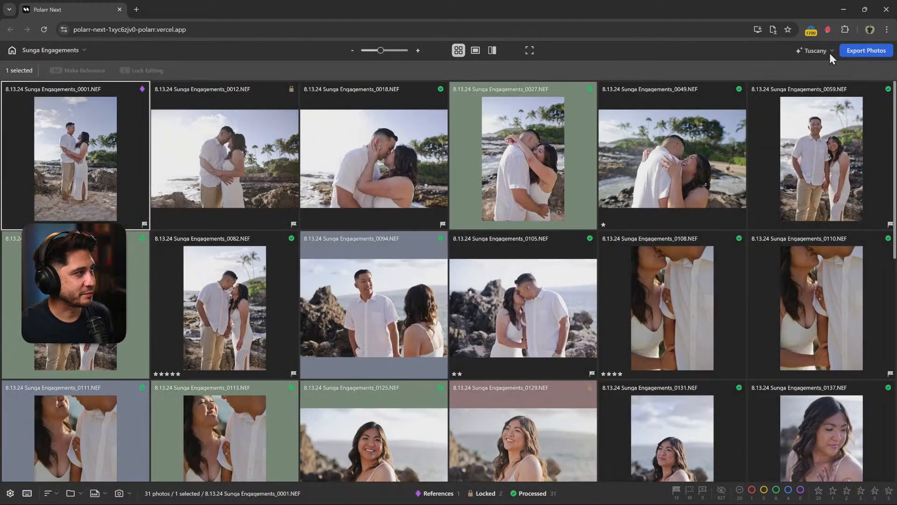
pyautogui.click(827, 51)
pyautogui.click(807, 77)
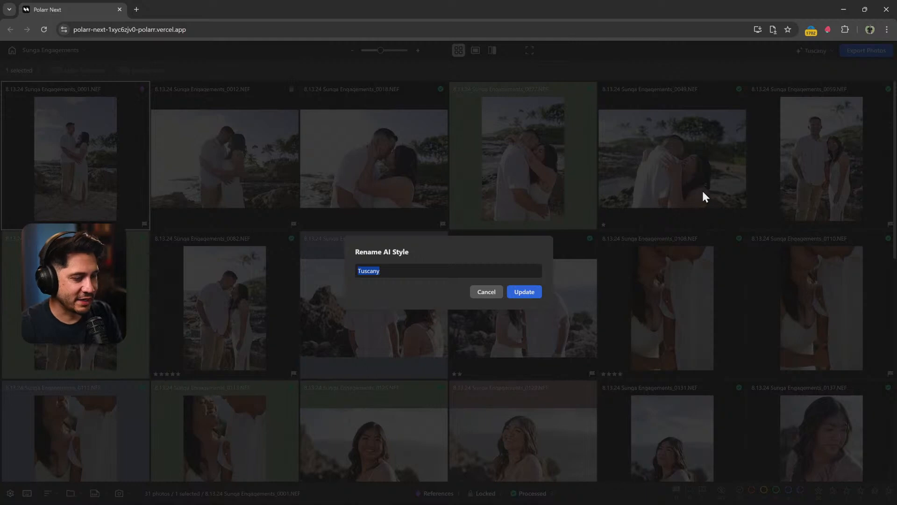
pyautogui.write('Sunga Sunset')
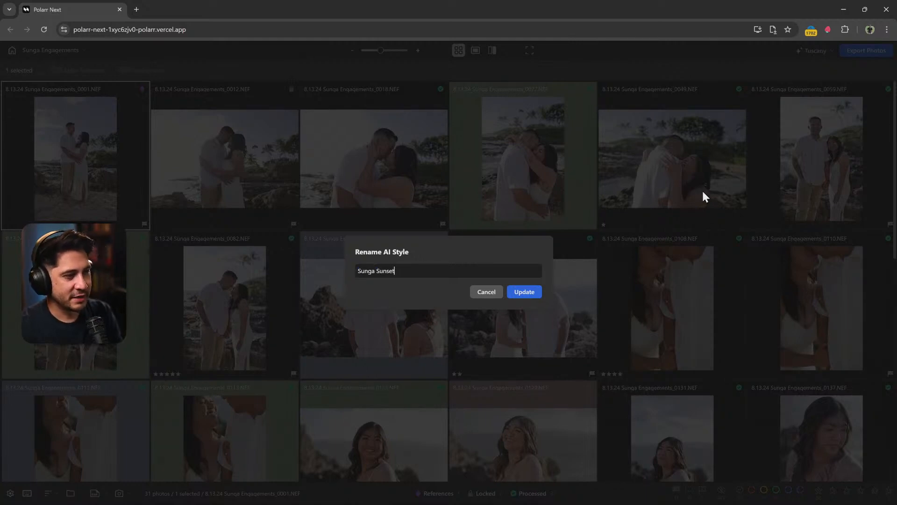
pyautogui.click(525, 292)
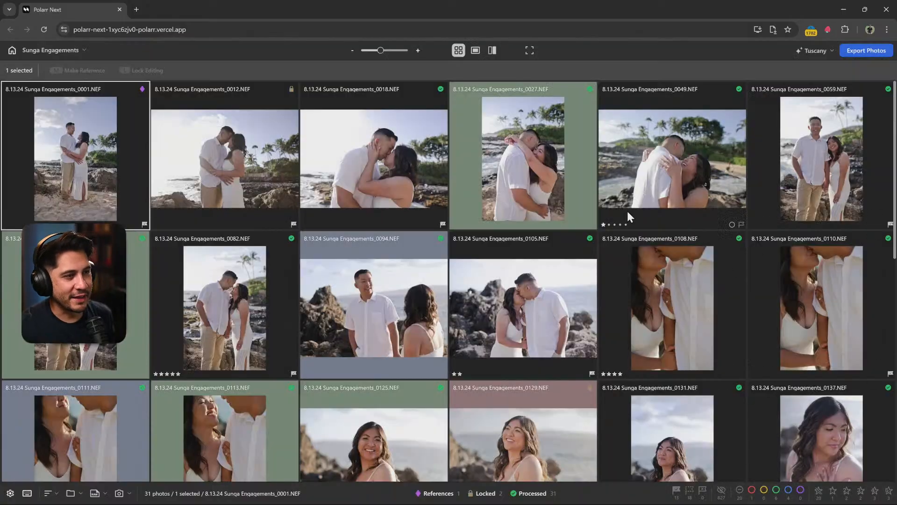
# Use the saved Sunga Sunset AI style to start a project from the Chin Wedding Selected folder, allowing file editing and continuing to culling
pyautogui.click(12, 50)
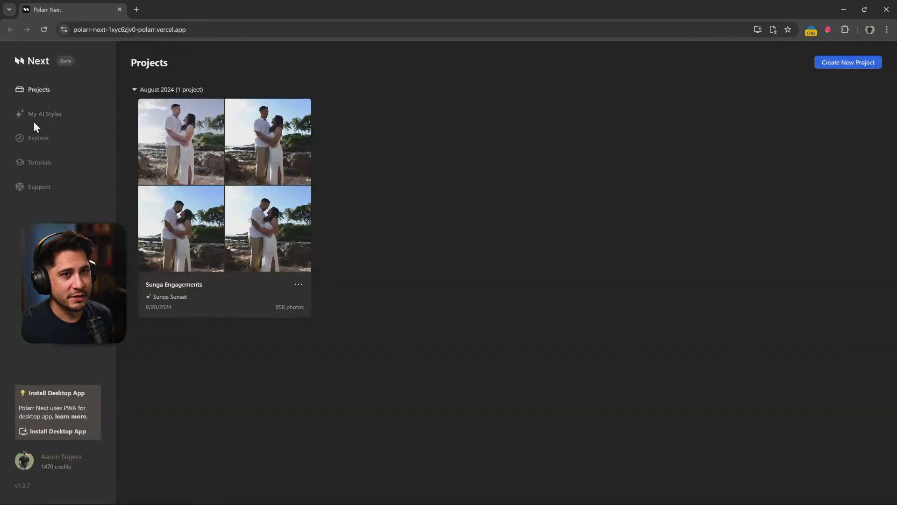
pyautogui.click(37, 114)
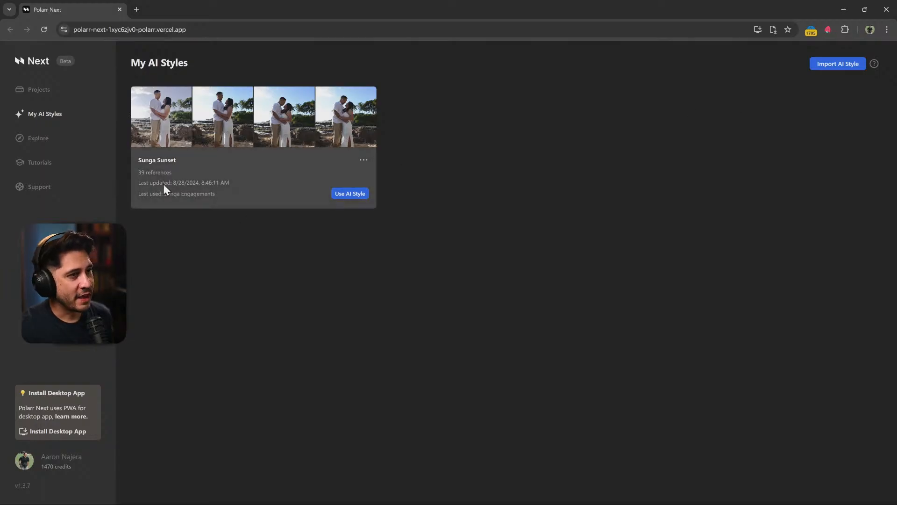
pyautogui.click(353, 196)
pyautogui.click(448, 343)
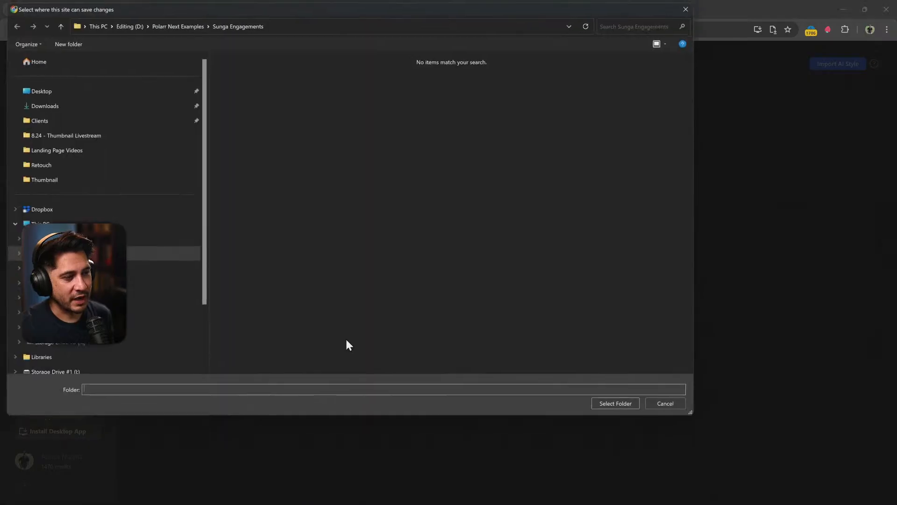
pyautogui.click(263, 71)
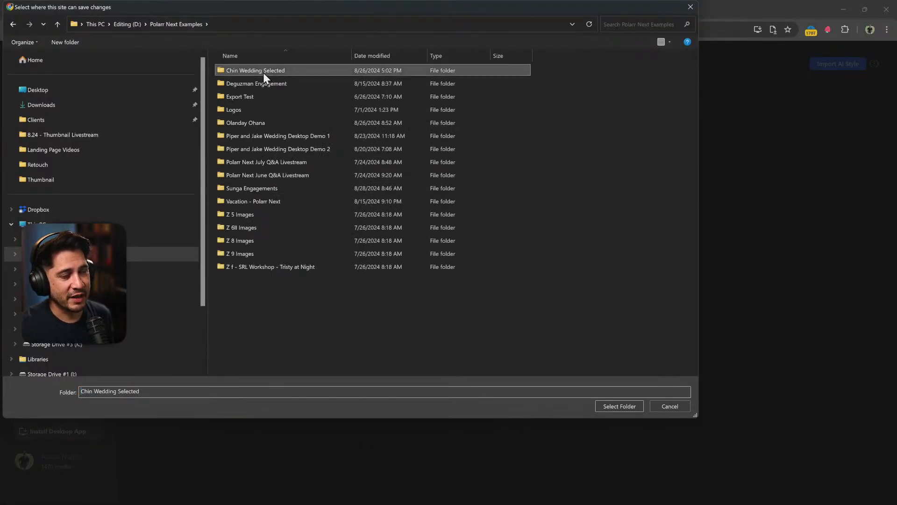
pyautogui.click(625, 405)
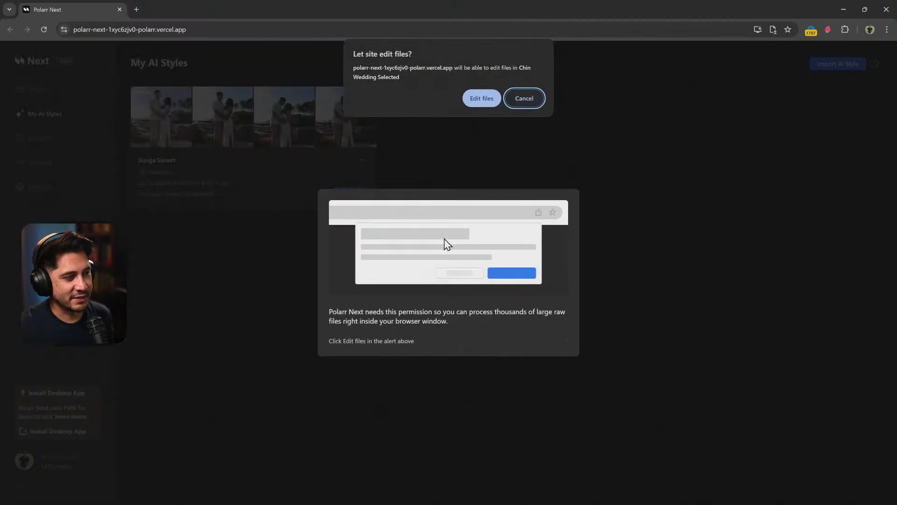
pyautogui.click(482, 98)
pyautogui.click(554, 304)
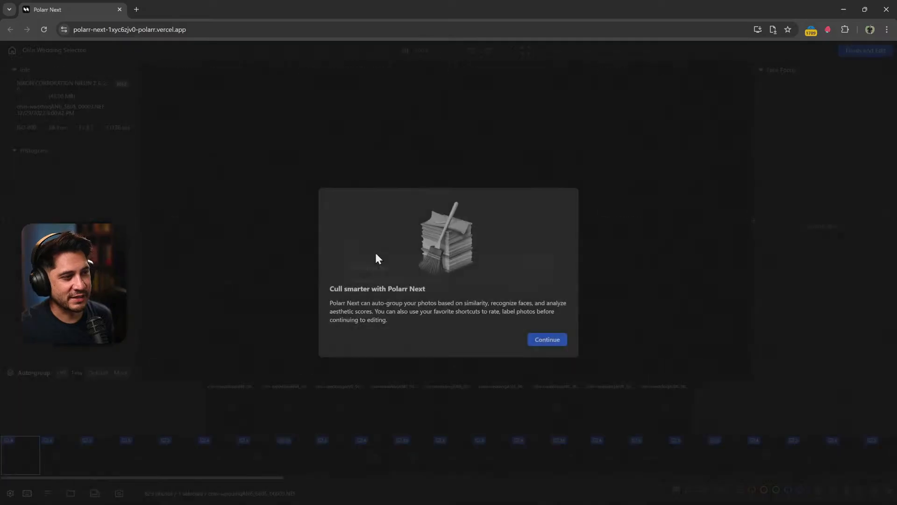
pyautogui.click(547, 340)
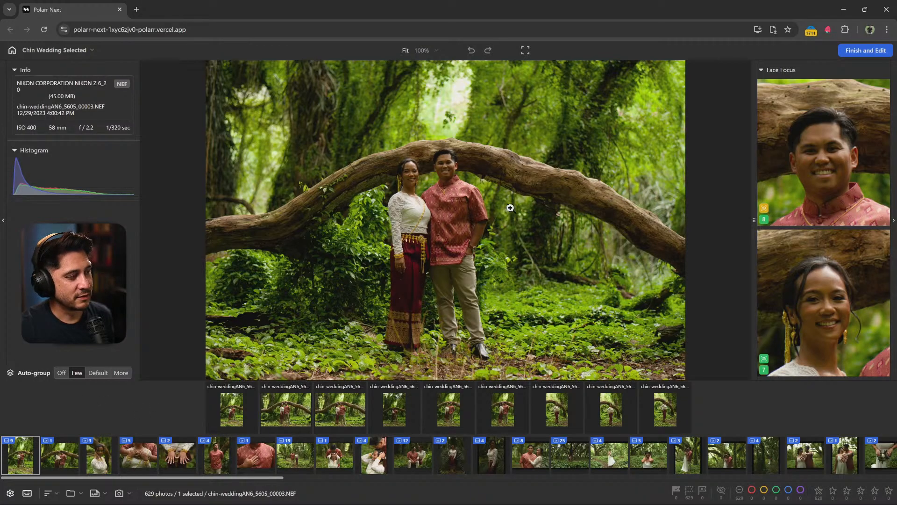
# Finish culling with all unflagged photos chosen for editing, and apply the Sunga Sunset style from the previous project
pyautogui.click(881, 53)
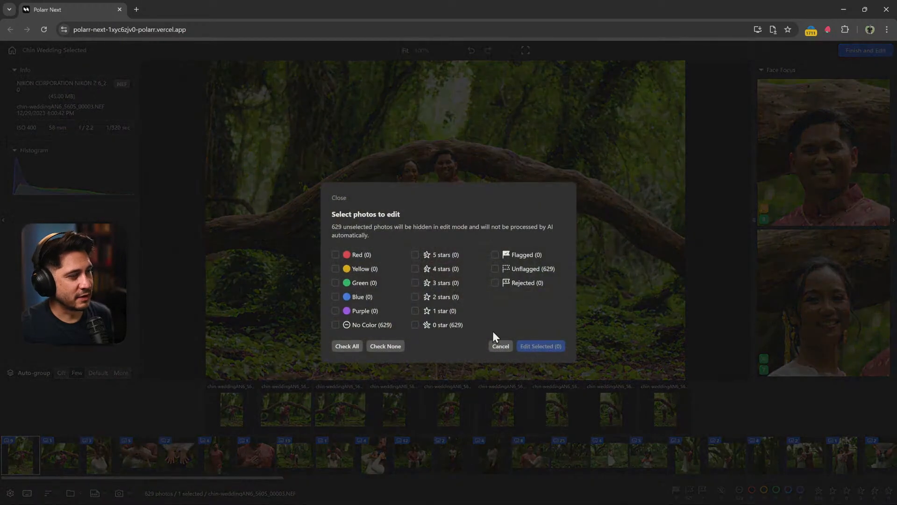
pyautogui.click(495, 268)
pyautogui.click(520, 346)
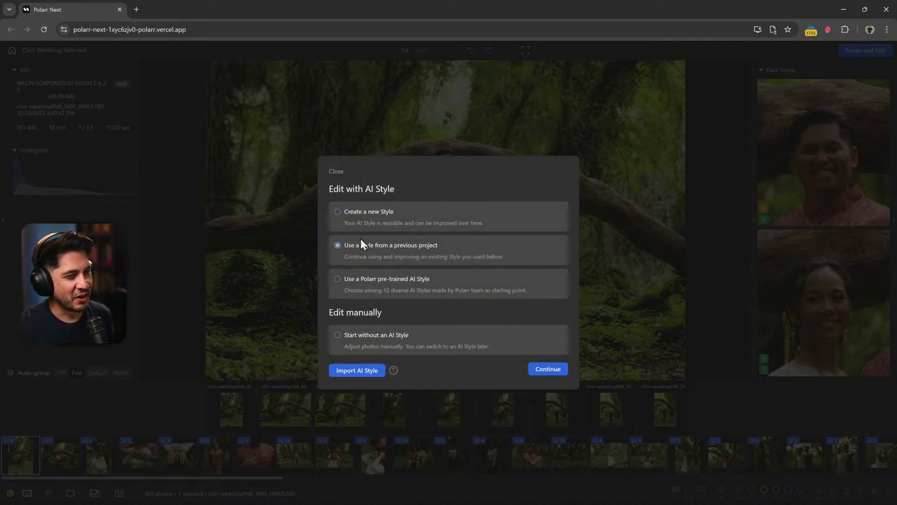
pyautogui.click(550, 367)
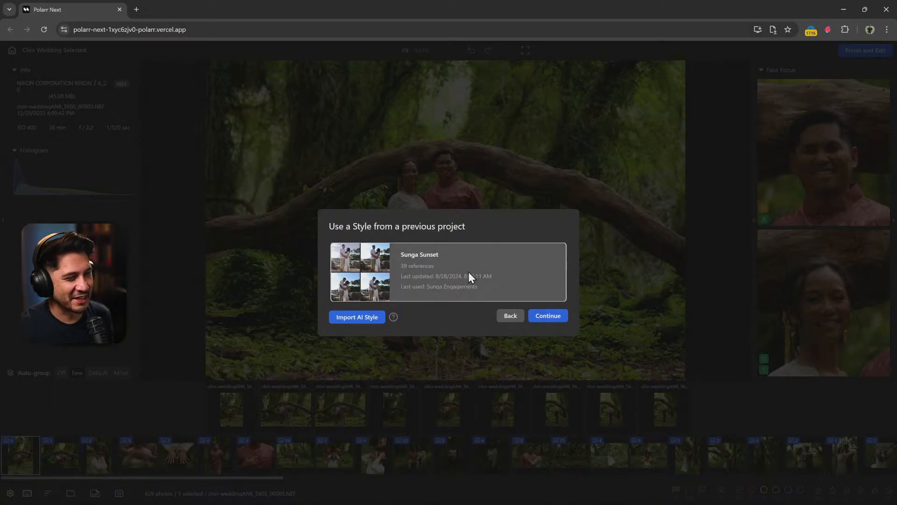
pyautogui.click(551, 316)
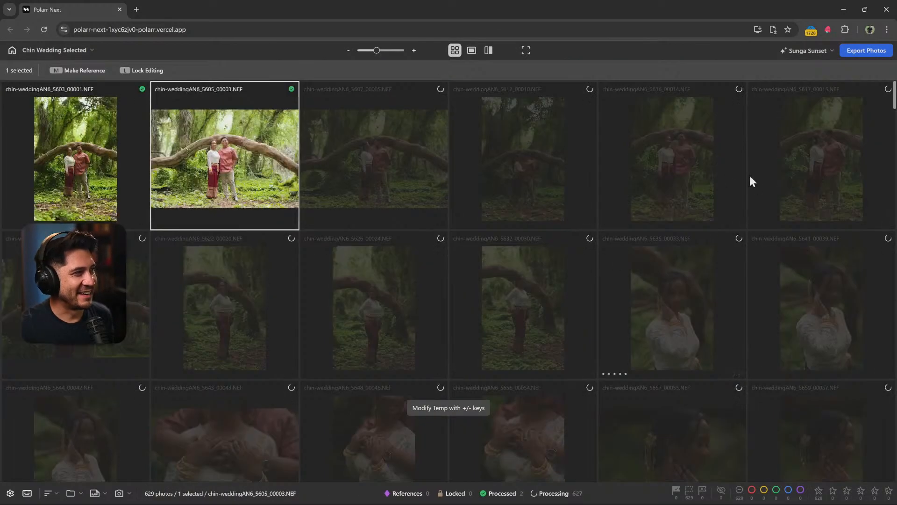
# Open wedding photo 5603_00001 and set its Exposure to 0.8, Contrast to 18 and Temp to 4217
pyautogui.doubleClick(53, 167)
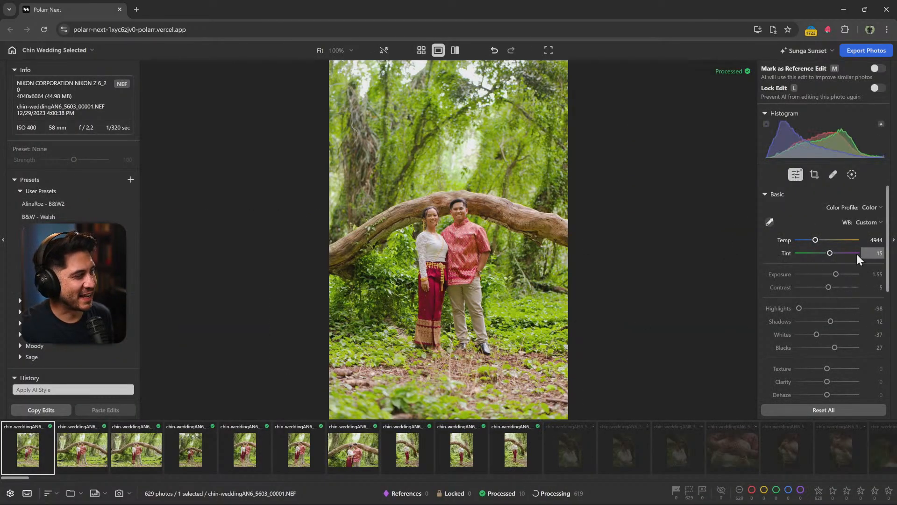
pyautogui.moveTo(835, 276); pyautogui.dragTo(832, 274)
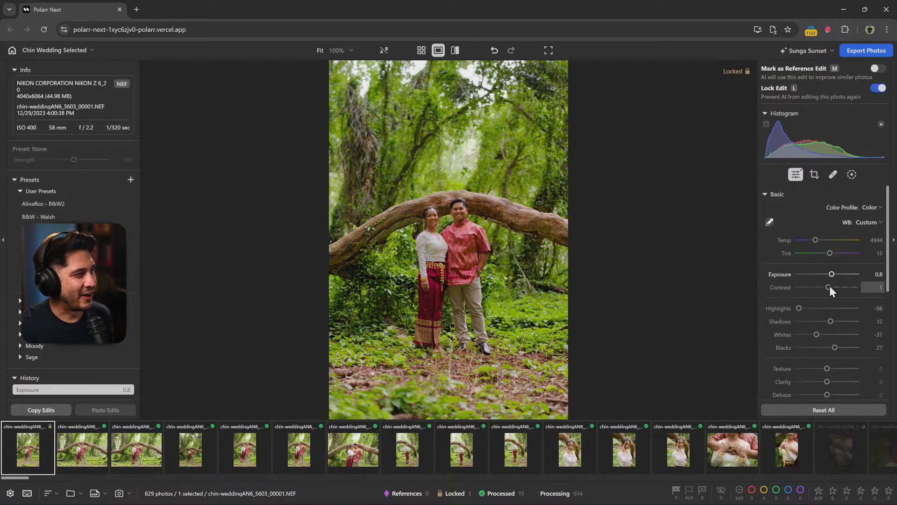
pyautogui.click(812, 240)
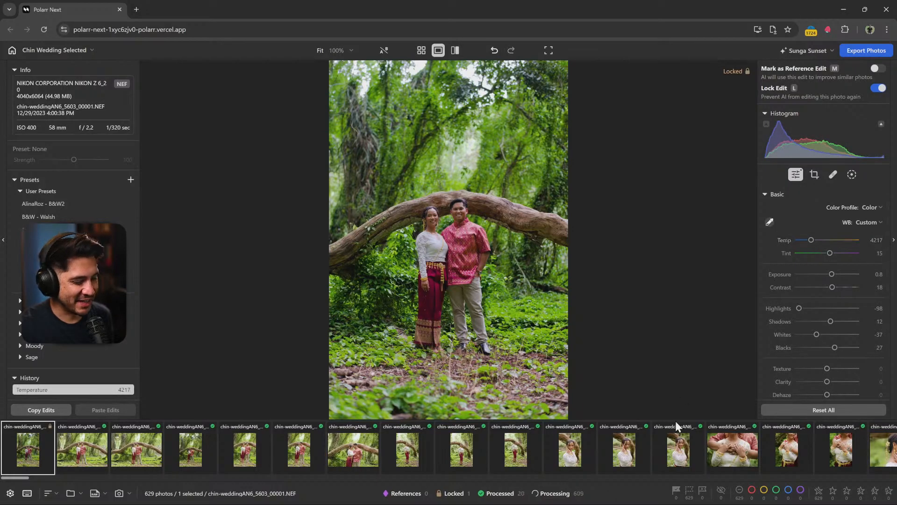
# Open wedding photo 5645_00043, set its Temp to 4130 and mark it as a reference edit
pyautogui.hscroll(3, 676, 426)
pyautogui.click(593, 449)
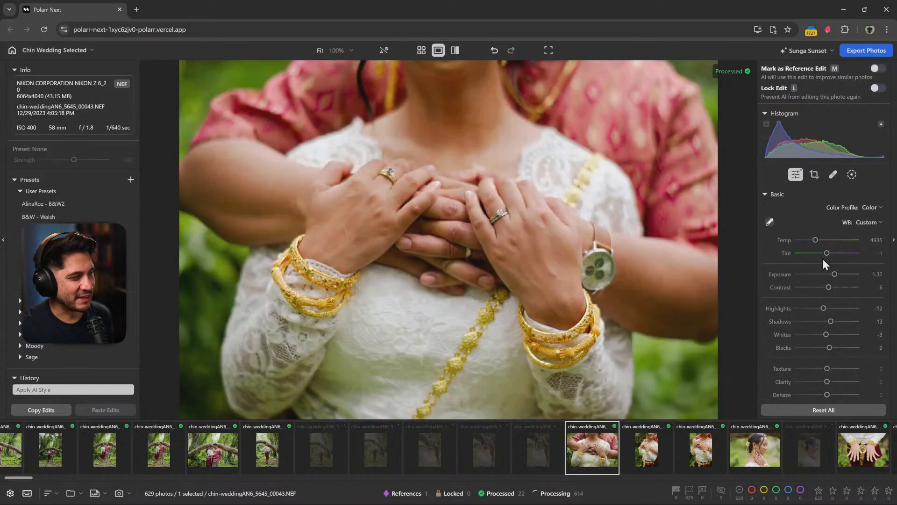
pyautogui.click(811, 239)
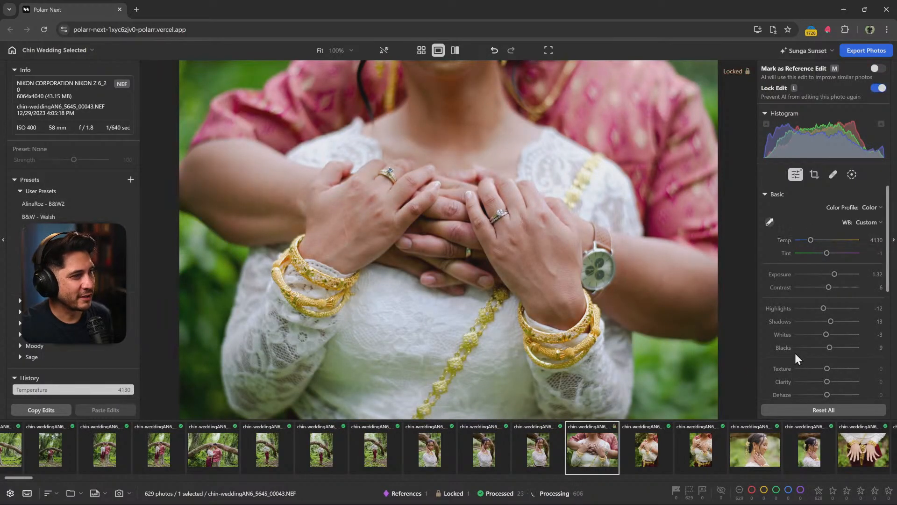
pyautogui.press('m')
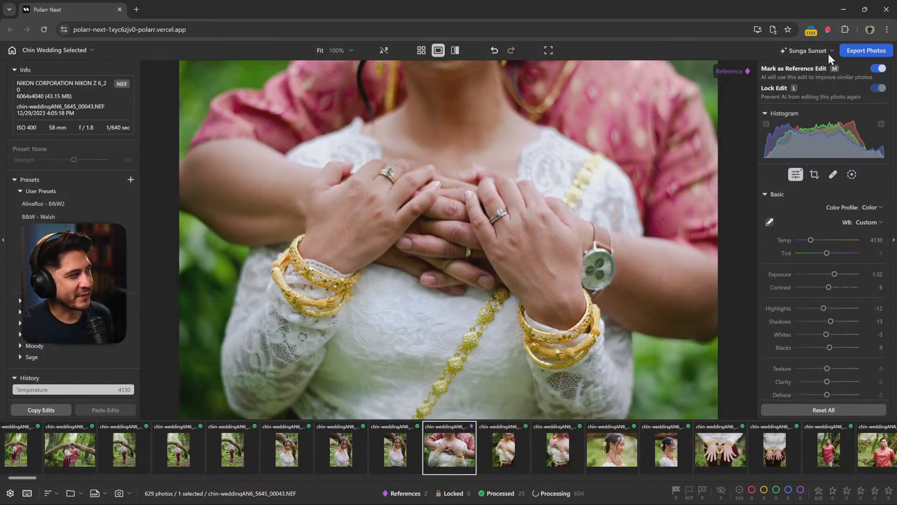
# Rename the wedding project's AI style to Chin Forest
pyautogui.click(824, 50)
pyautogui.click(790, 76)
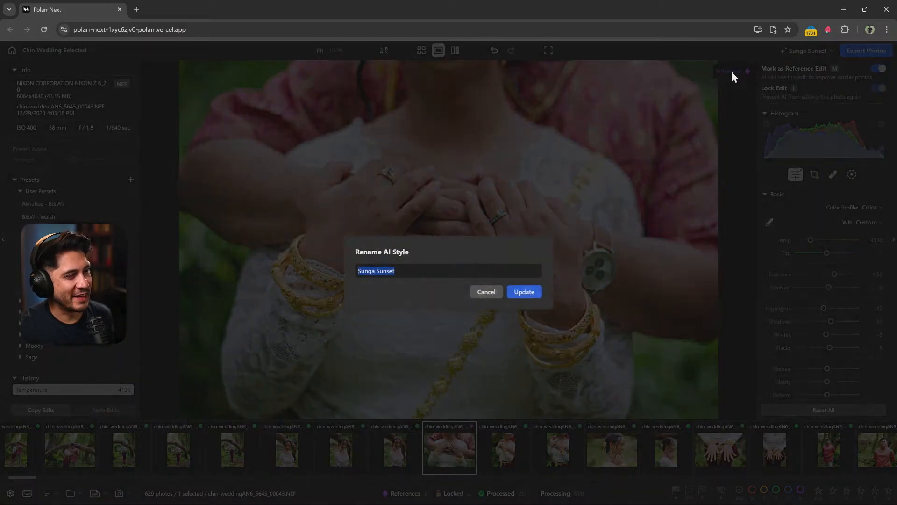
pyautogui.write('Chin Forest')
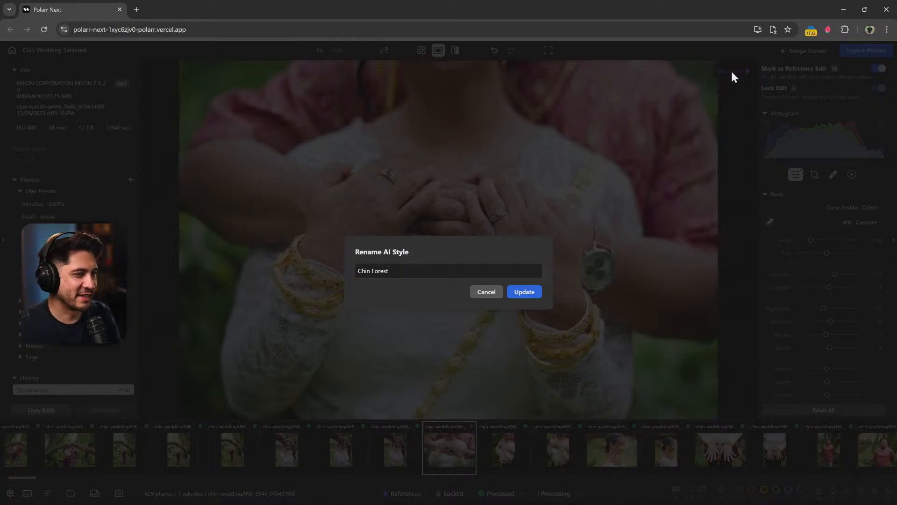
pyautogui.click(514, 293)
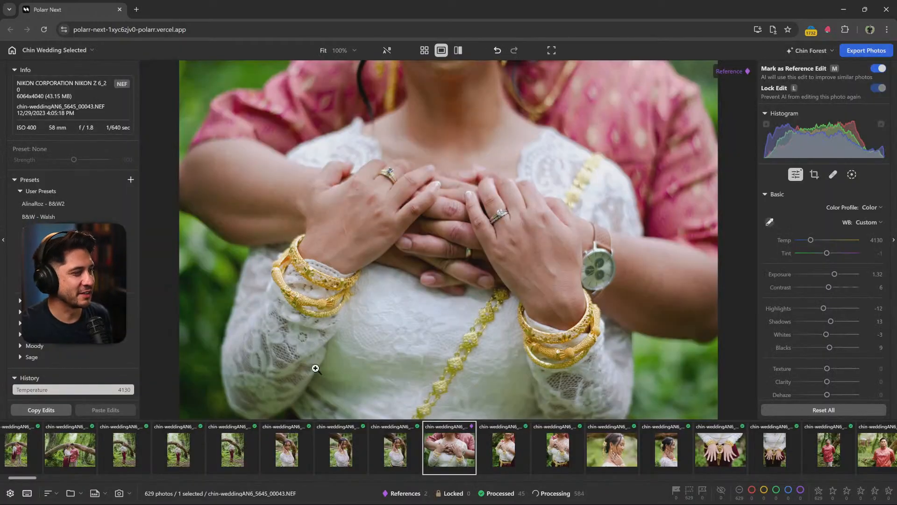
# Leave the project and compare the saved AI styles with the style names shown in the projects overview
pyautogui.click(14, 49)
pyautogui.click(51, 116)
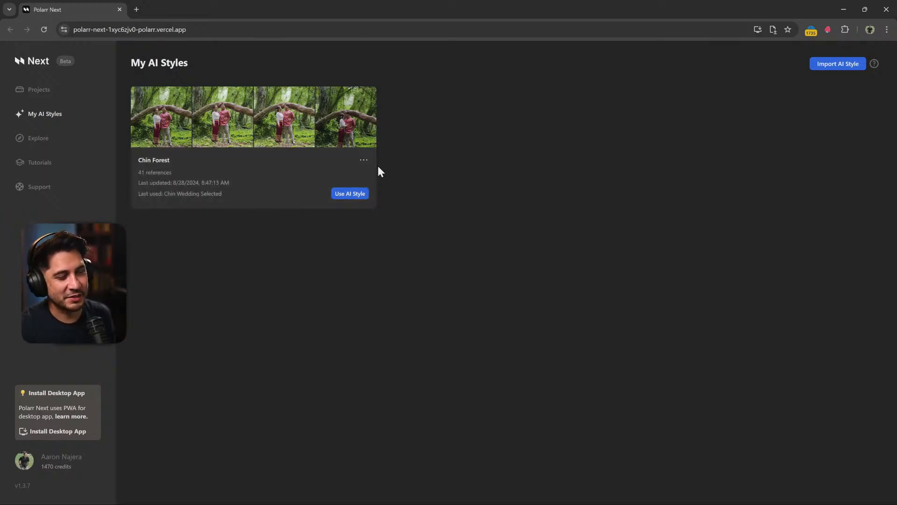
pyautogui.click(363, 160)
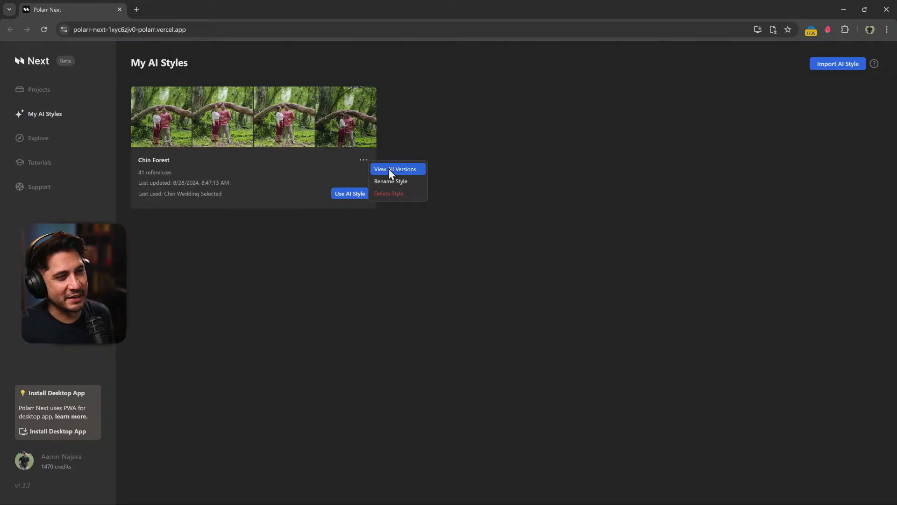
pyautogui.click(531, 276)
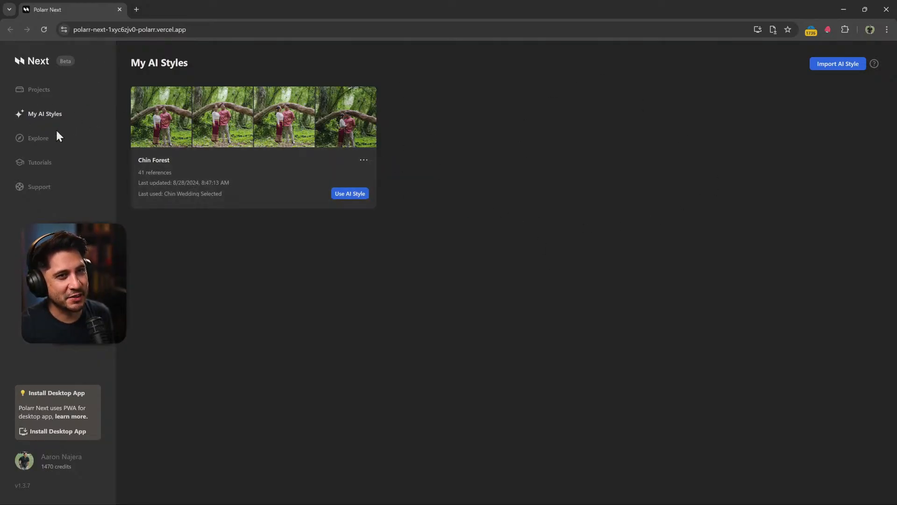
pyautogui.click(38, 89)
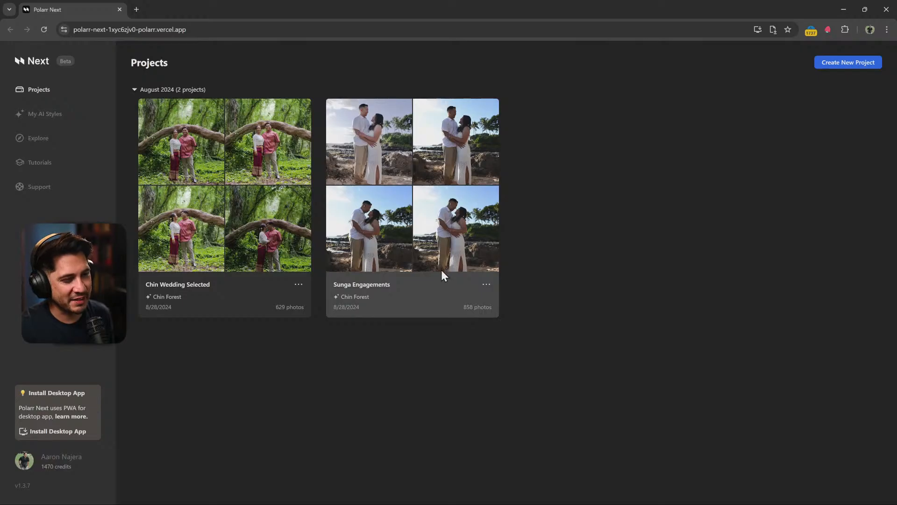
pyautogui.click(79, 122)
# View all versions of the Chin Forest style, check the options for the Sunga Engagements version, and close the list
pyautogui.click(364, 160)
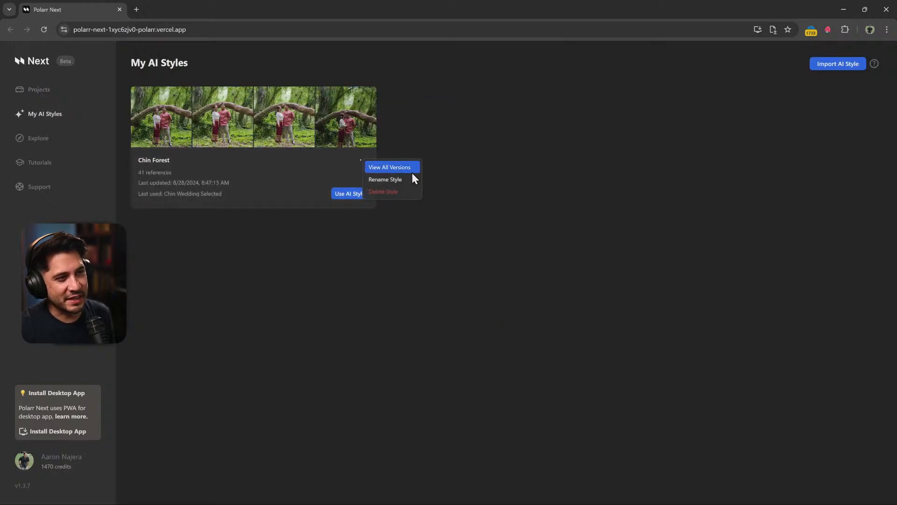
pyautogui.click(406, 167)
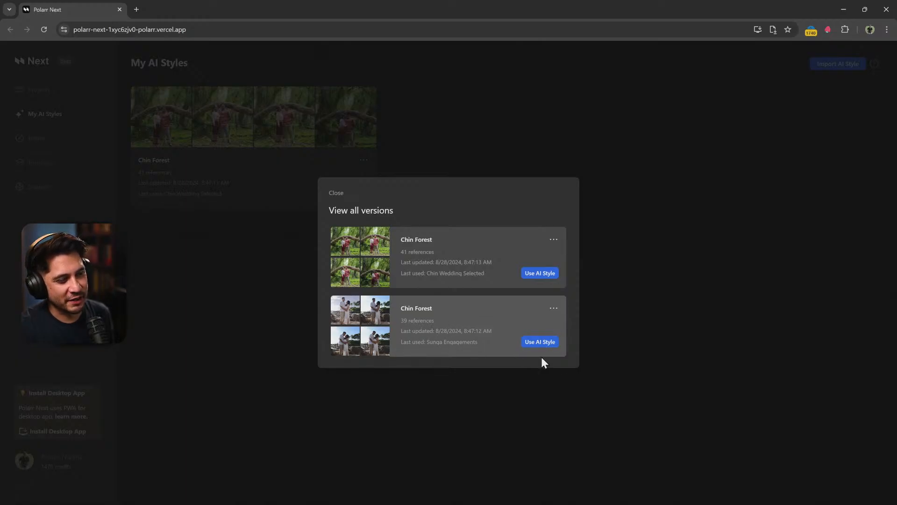
pyautogui.click(553, 308)
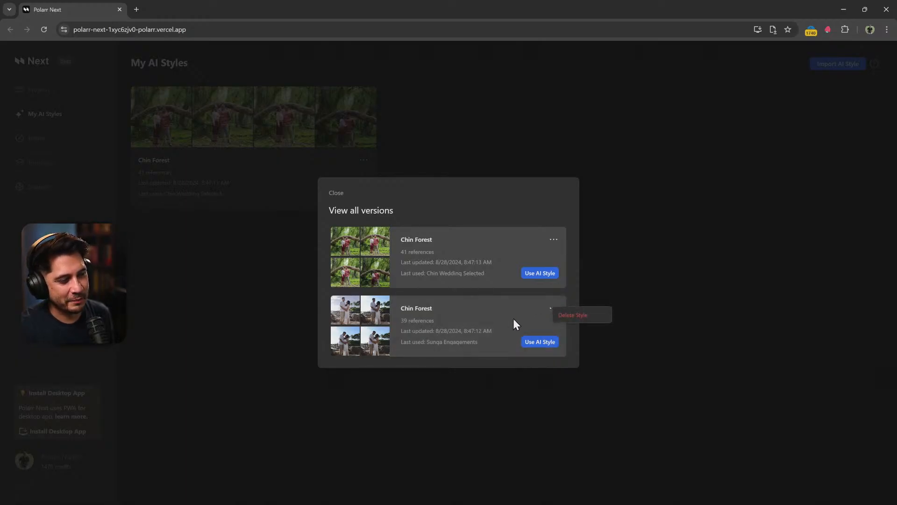
pyautogui.click(337, 192)
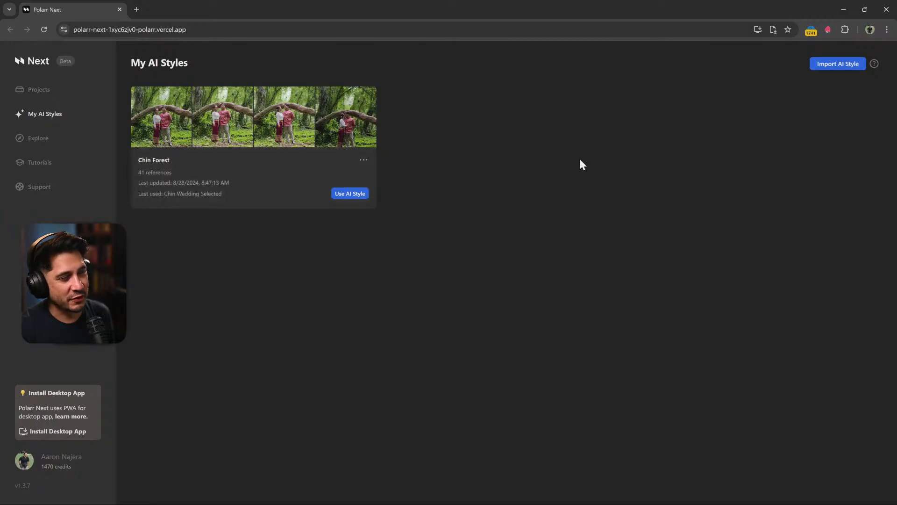
# Import polarr.style as an AI style from Photos > 2024 > 6.1.24 Tobise Wedding > Tobise Wedding Selected on the E: drive
pyautogui.click(824, 68)
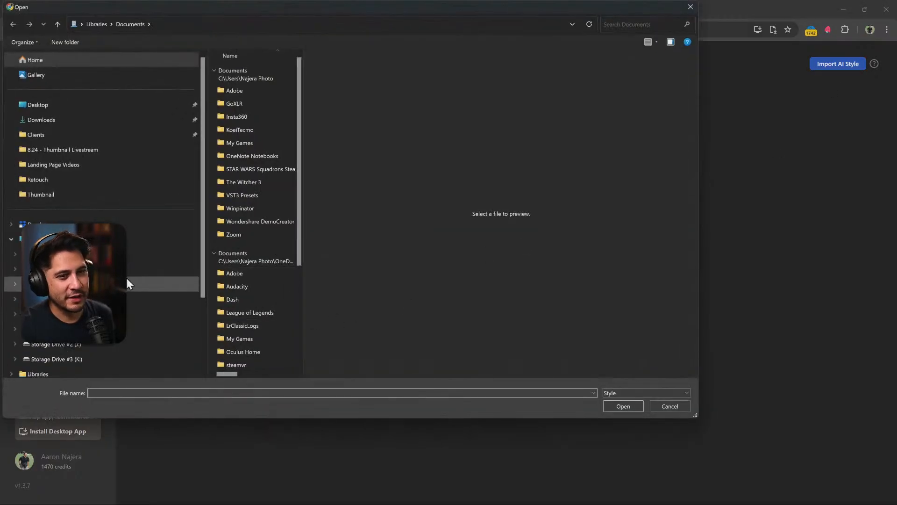
pyautogui.click(126, 270)
pyautogui.click(126, 284)
pyautogui.doubleClick(229, 111)
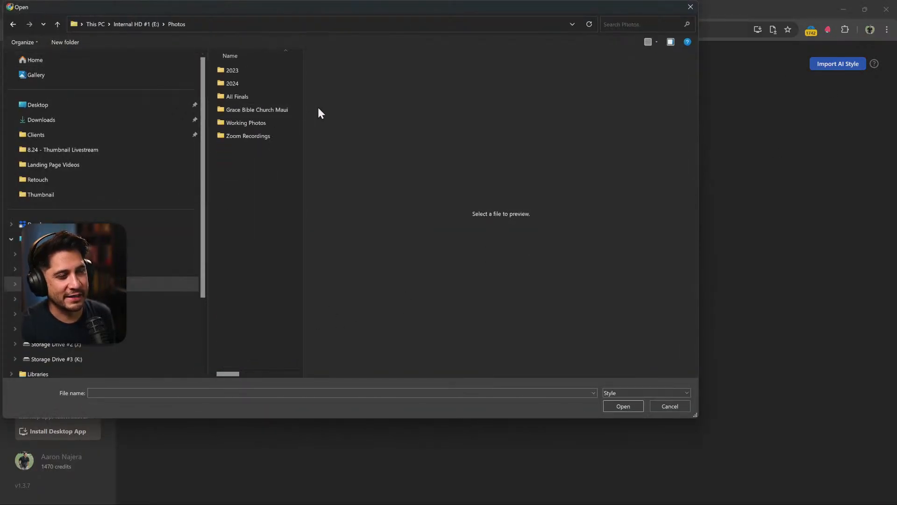
pyautogui.doubleClick(234, 84)
pyautogui.moveTo(298, 102); pyautogui.dragTo(393, 291)
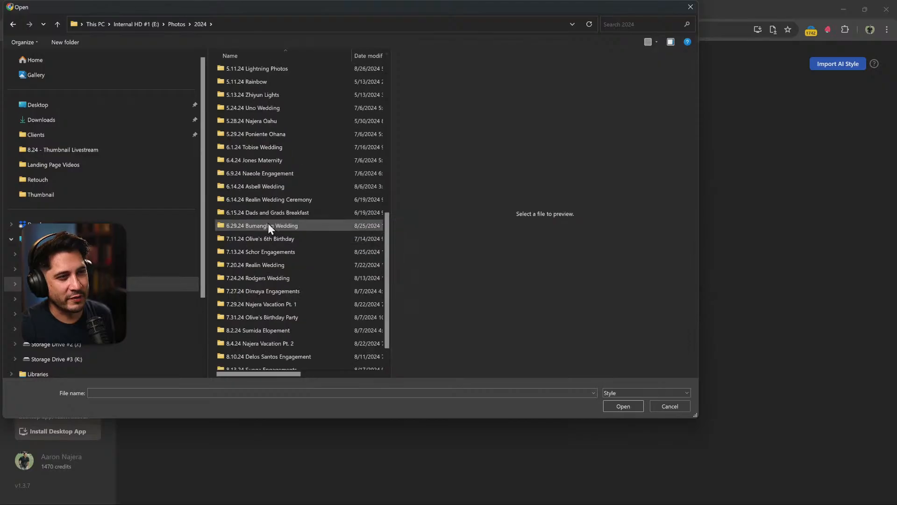
pyautogui.doubleClick(268, 148)
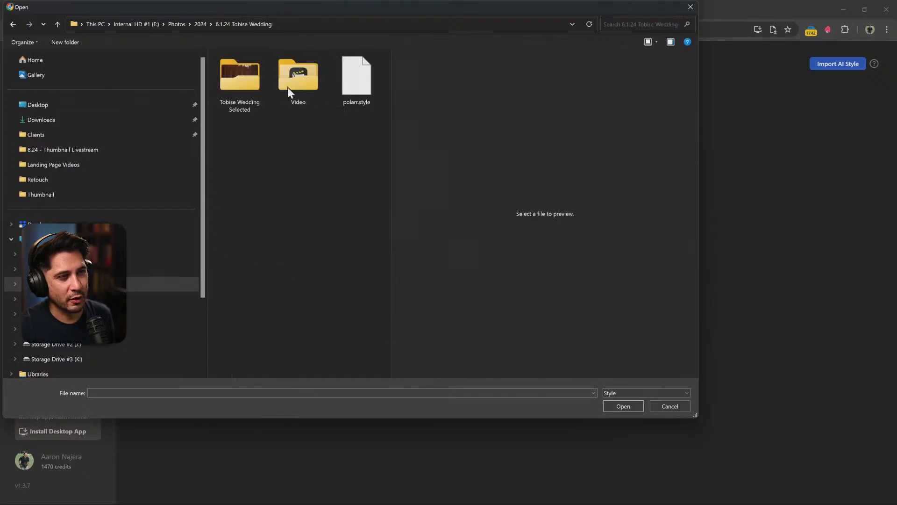
pyautogui.doubleClick(227, 93)
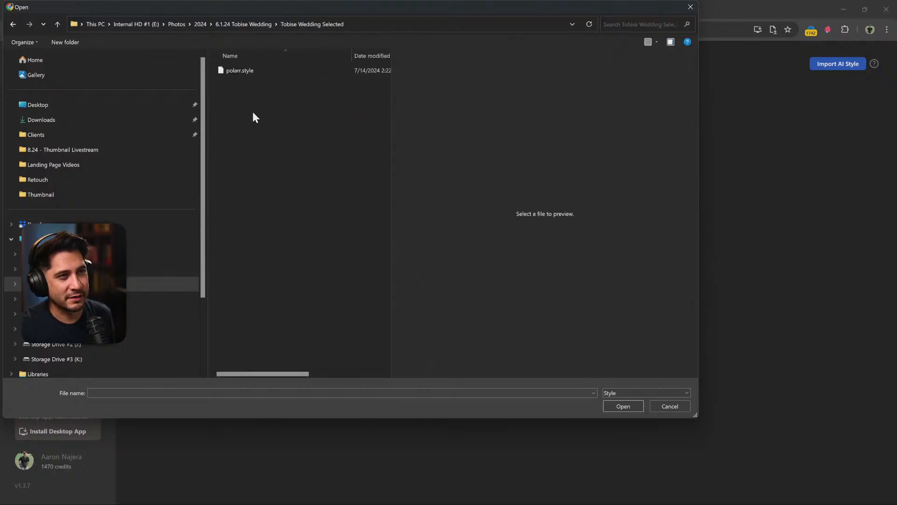
pyautogui.click(241, 71)
pyautogui.click(626, 409)
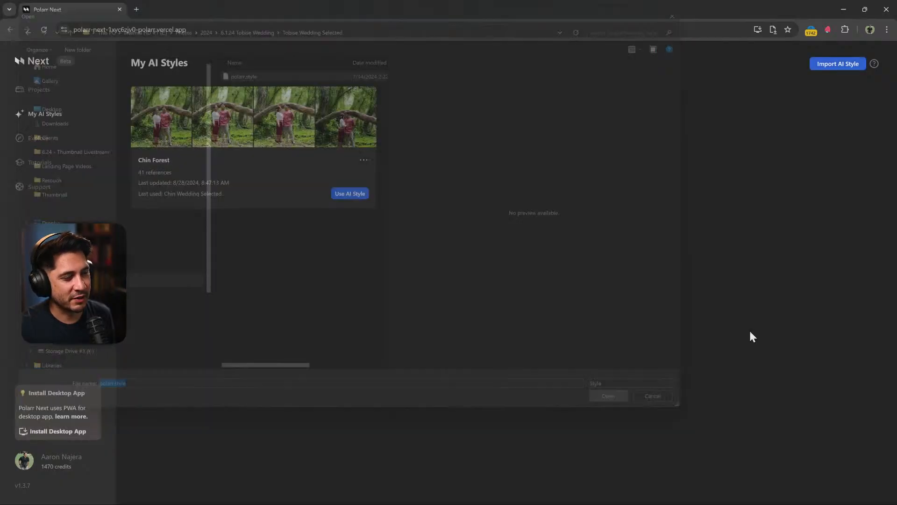
# Create a project with the imported style from the Piper and Jake Wedding Desktop Demo 1 folder, allowing file editing
pyautogui.click(446, 344)
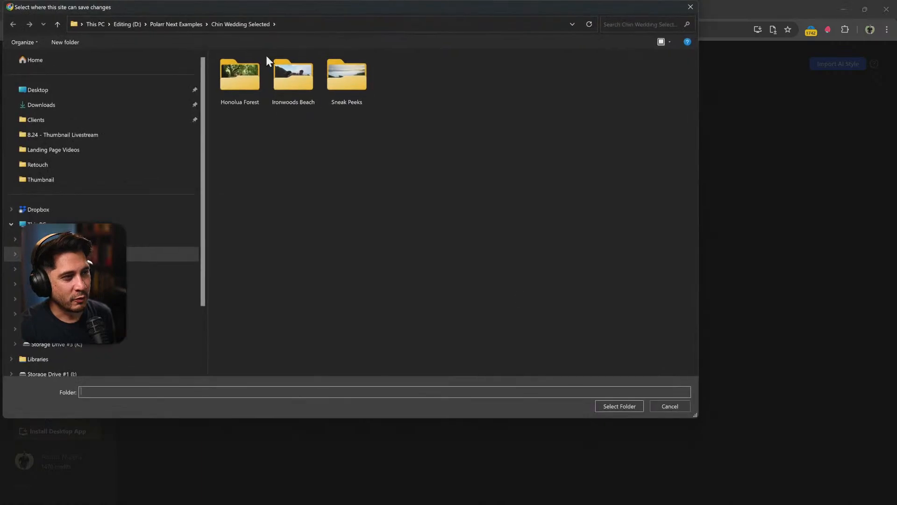
pyautogui.click(187, 21)
pyautogui.click(290, 136)
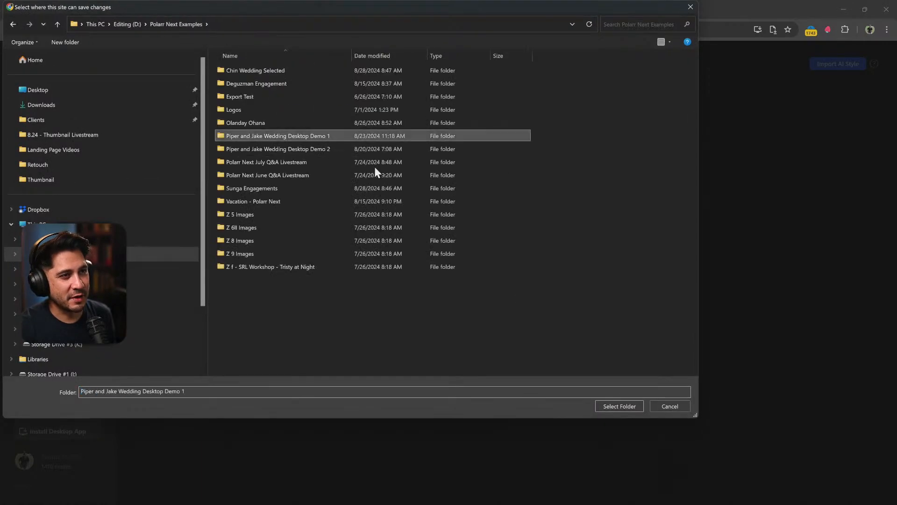
pyautogui.click(619, 406)
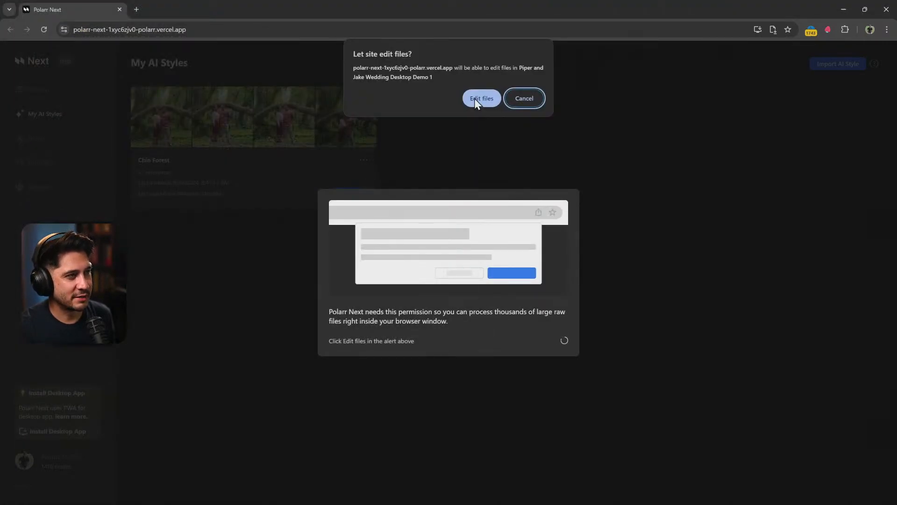
pyautogui.click(475, 98)
pyautogui.click(469, 301)
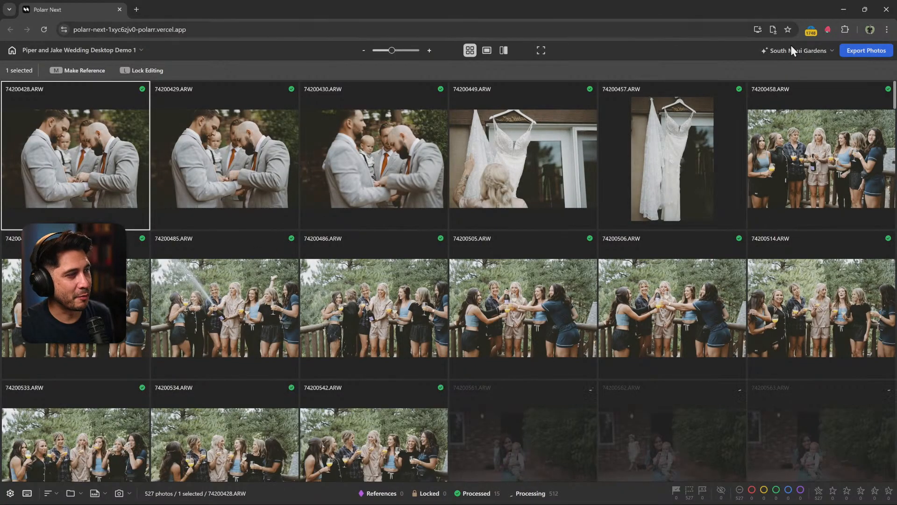
# Return to the saved AI styles, start another style import and browse the 2024 photos folder for a wedding
pyautogui.click(13, 50)
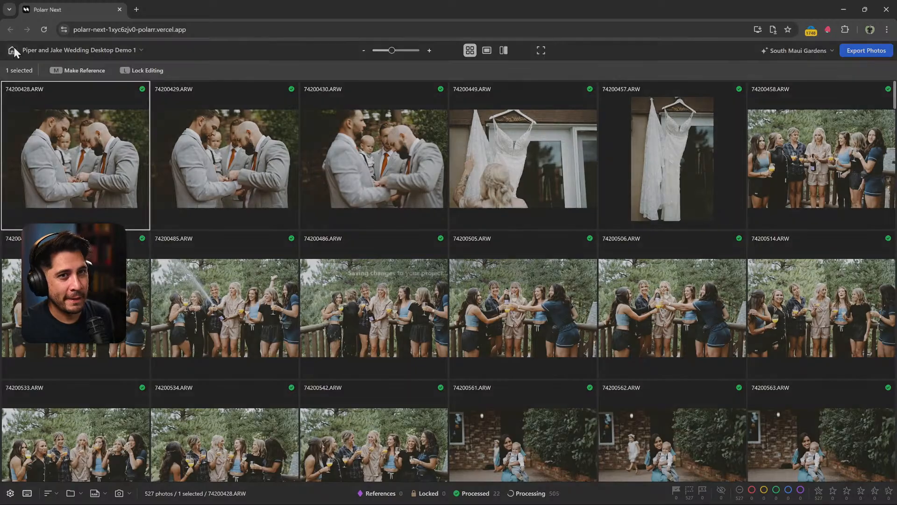
pyautogui.click(46, 116)
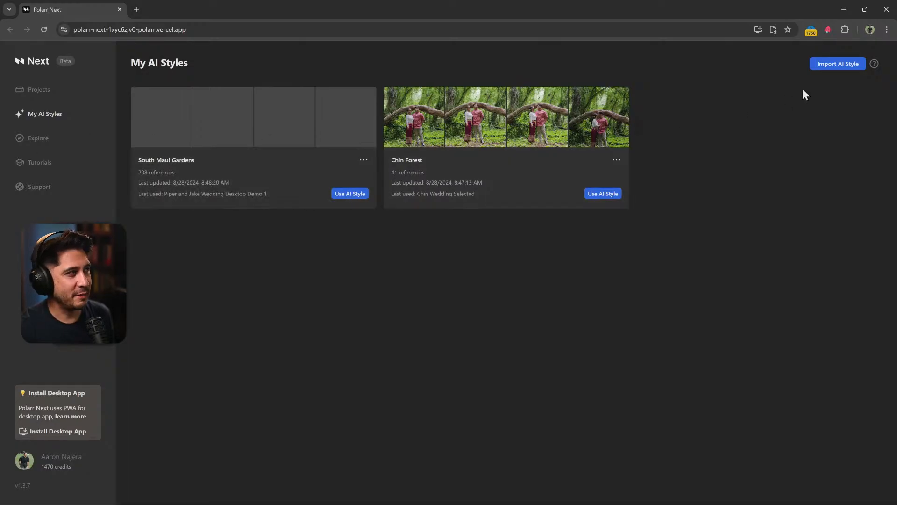
pyautogui.click(831, 65)
pyautogui.click(235, 22)
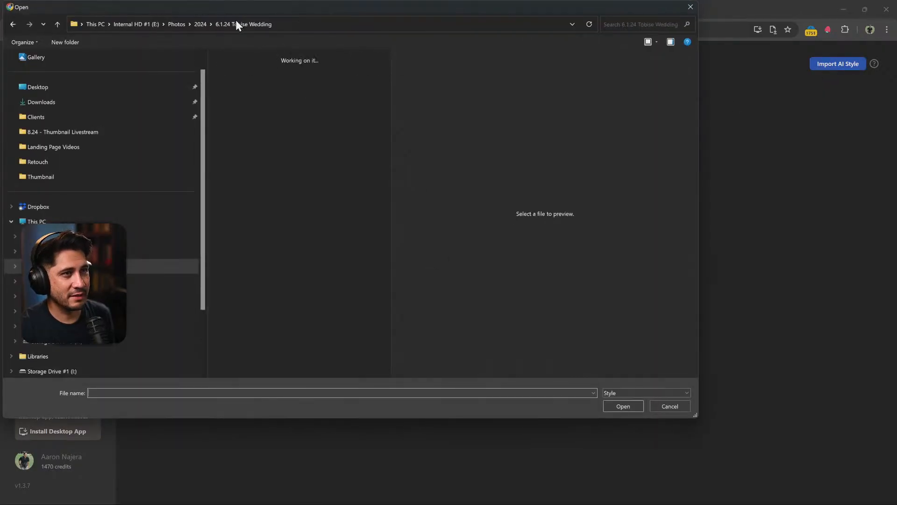
pyautogui.click(200, 24)
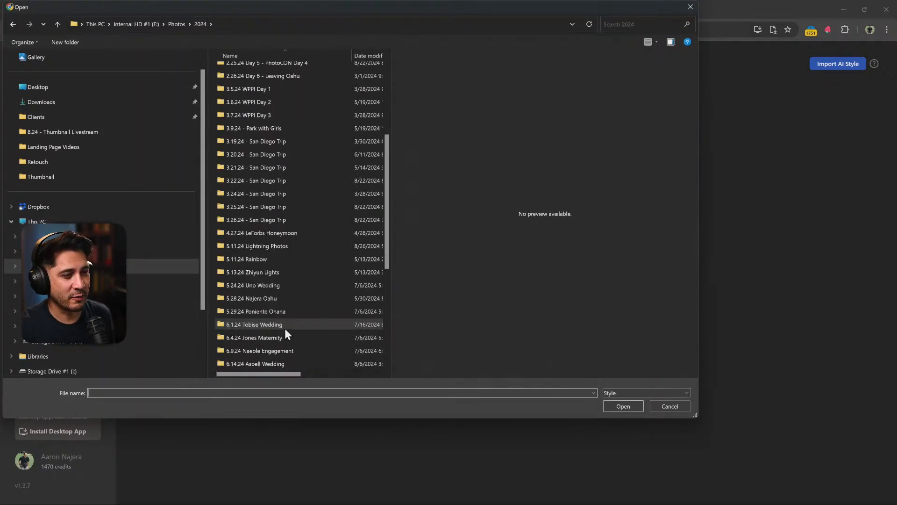
pyautogui.scroll(2, 285, 318)
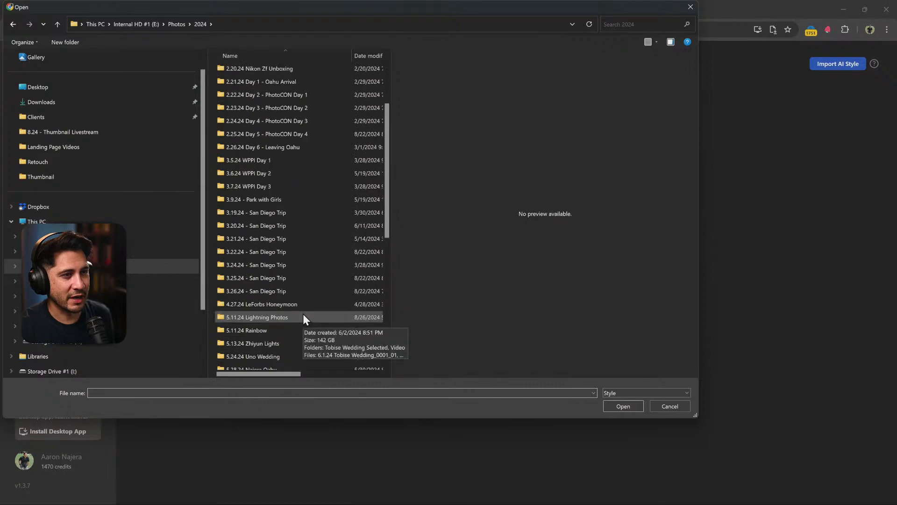
pyautogui.scroll(2, 304, 319)
pyautogui.scroll(-5, 290, 317)
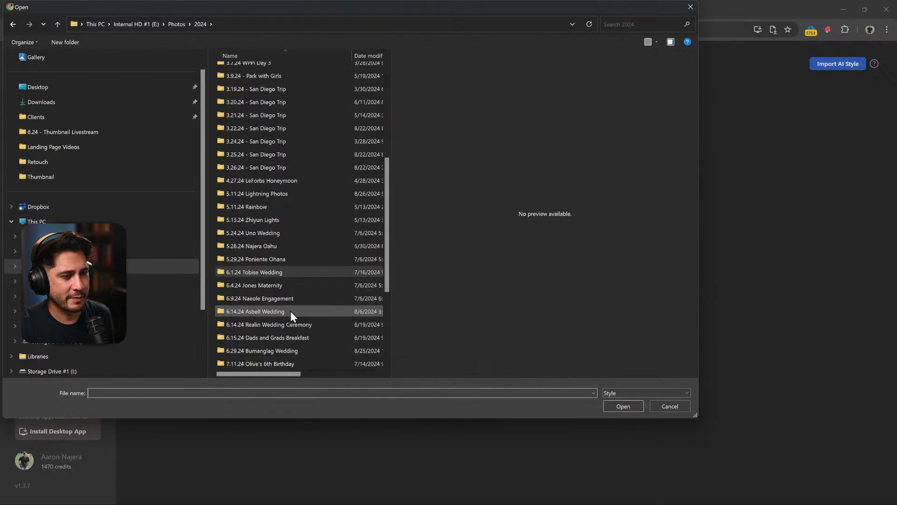
pyautogui.scroll(-1, 290, 310)
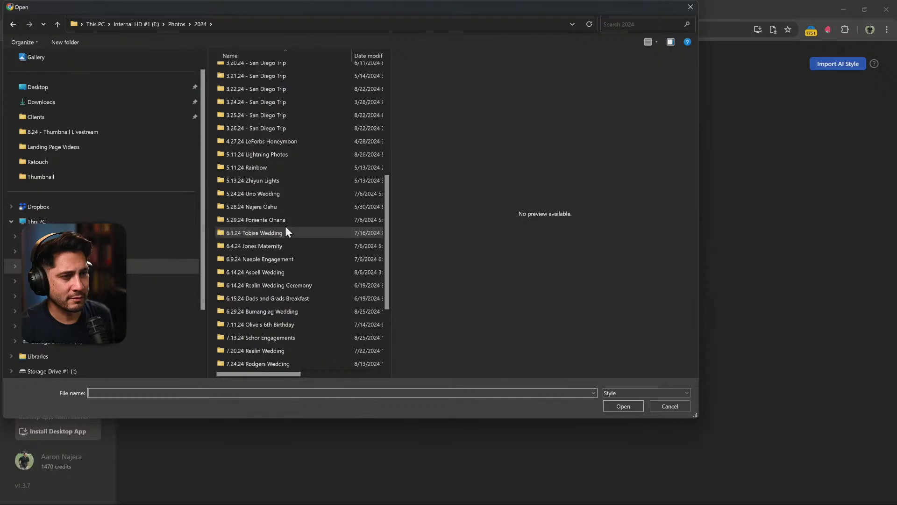
# Import polarr.style from the Uno Wedding Selected folder inside 5.24.24 Uno Wedding
pyautogui.click(281, 194)
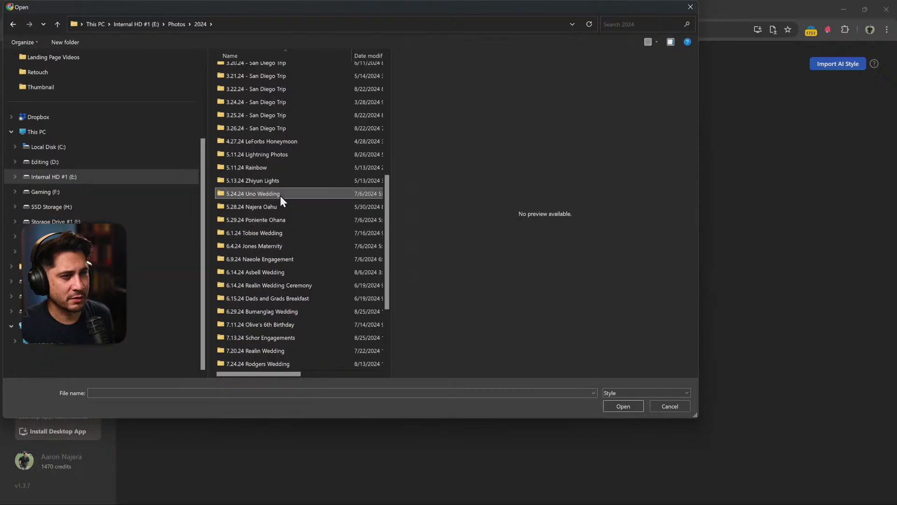
pyautogui.doubleClick(279, 193)
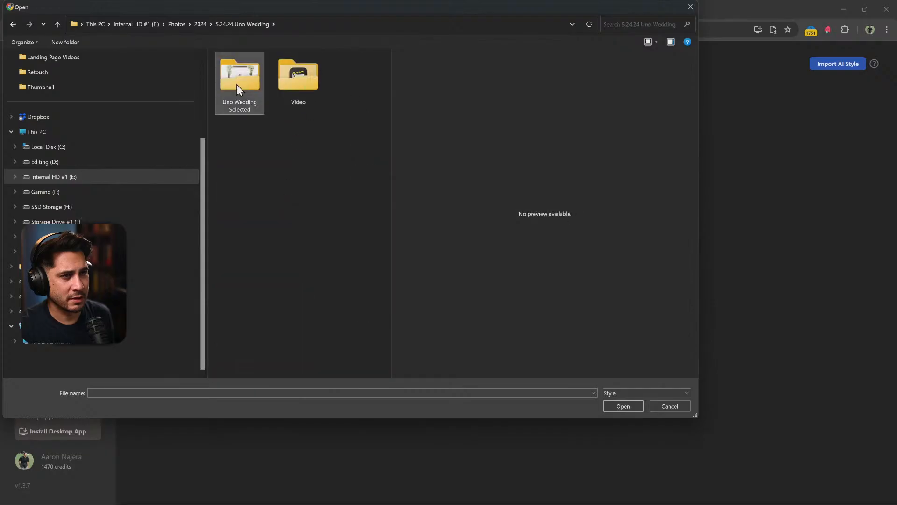
pyautogui.doubleClick(237, 84)
pyautogui.click(248, 73)
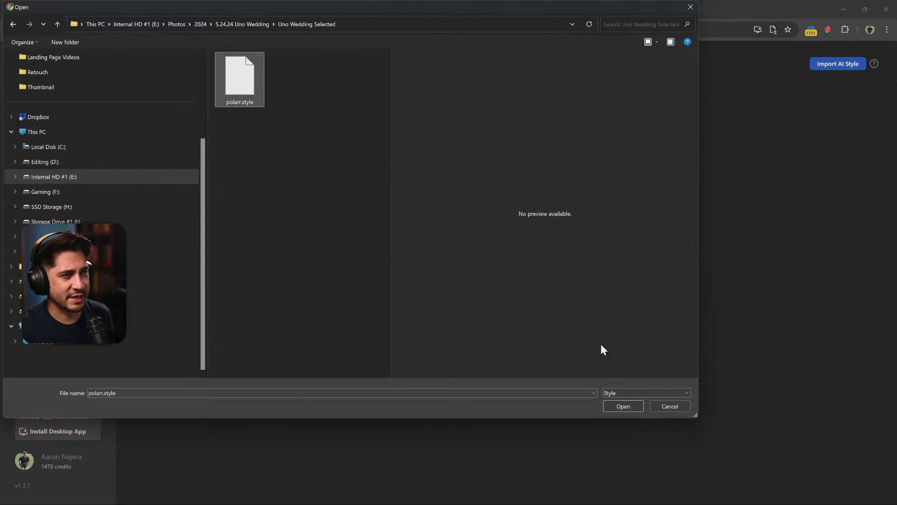
pyautogui.click(621, 406)
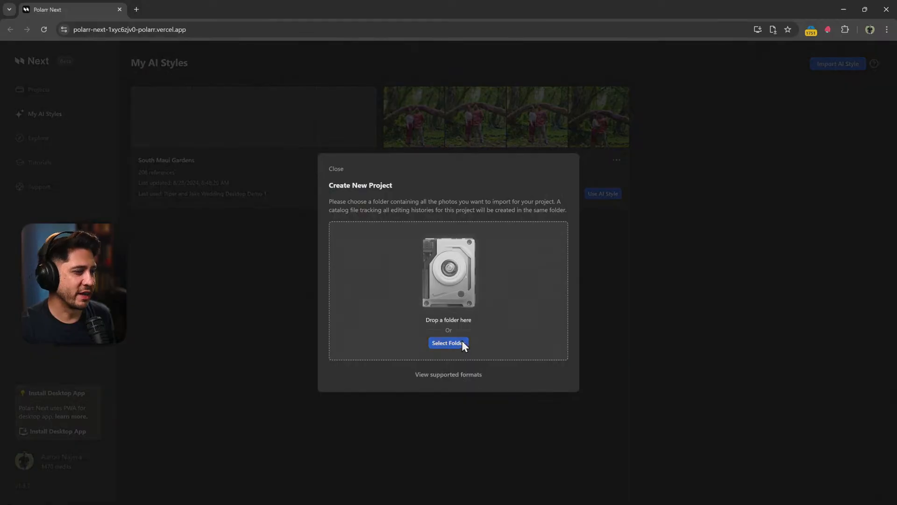
# Create a project with the imported style from the Piper and Jake Wedding Desktop Demo 2 folder, allowing file editing and overwriting existing edits
pyautogui.click(461, 344)
pyautogui.click(184, 25)
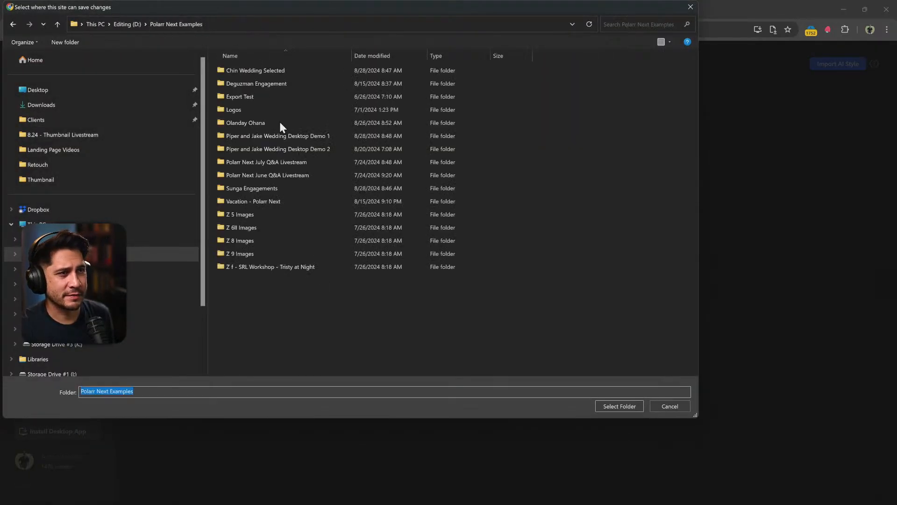
pyautogui.click(290, 149)
pyautogui.click(621, 406)
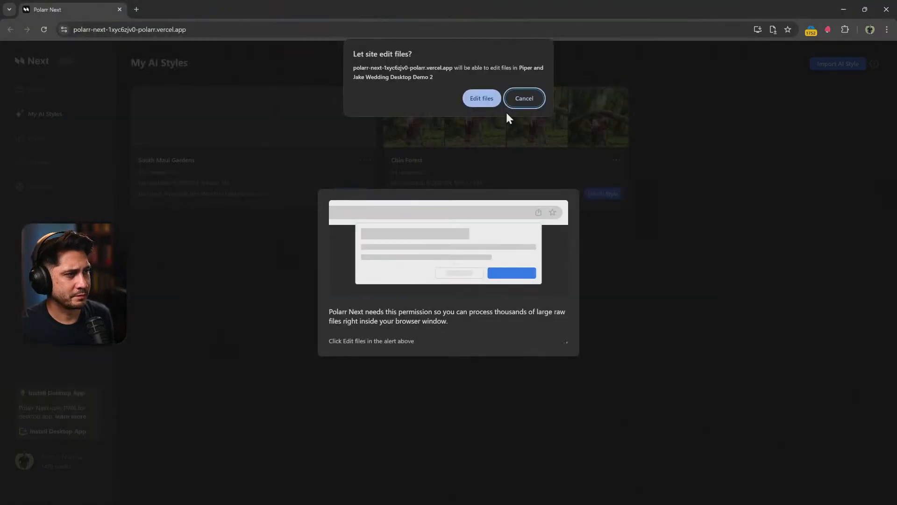
pyautogui.click(481, 98)
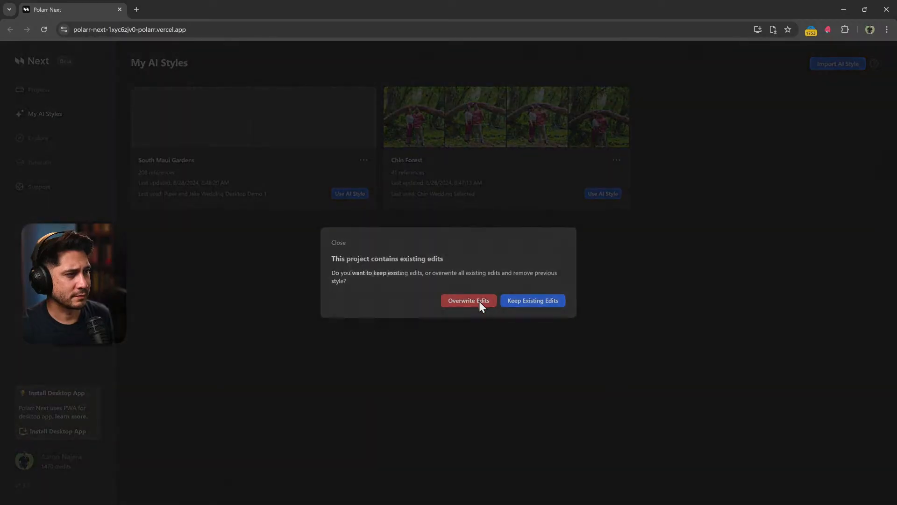
pyautogui.click(479, 301)
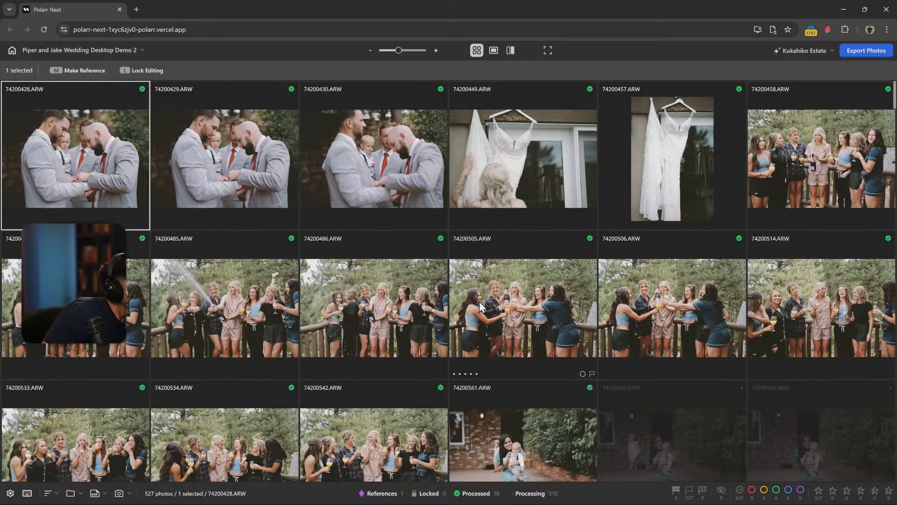
# Review the saved AI styles, and examine the processed photos in the Piper and Jake Wedding Desktop Demo 1 project
pyautogui.click(13, 49)
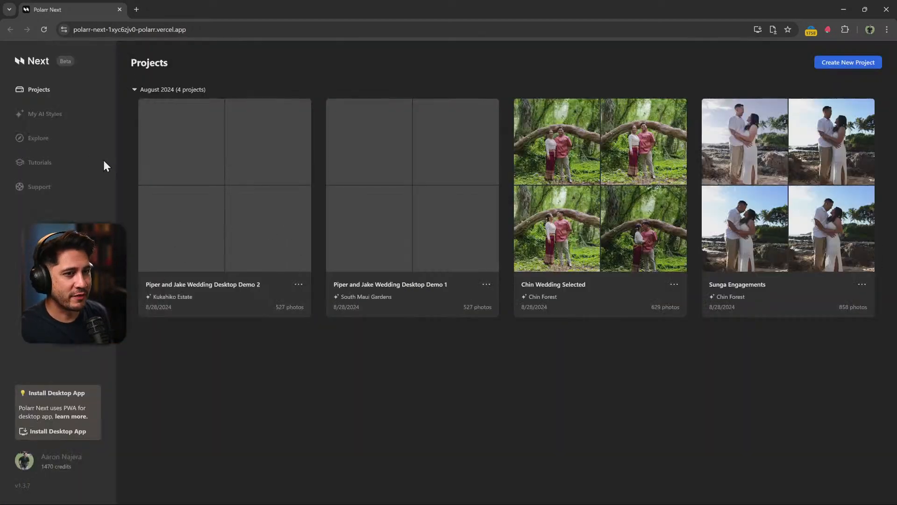
pyautogui.click(51, 114)
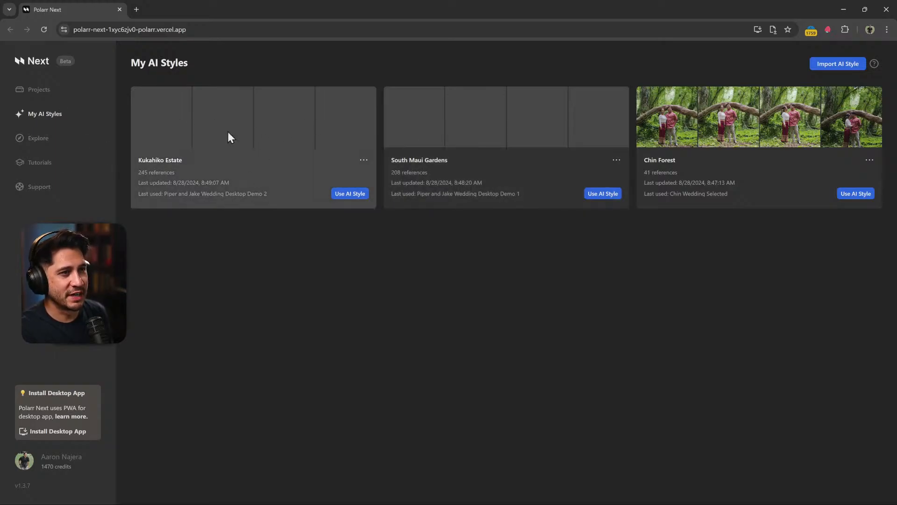
pyautogui.click(64, 98)
pyautogui.click(431, 239)
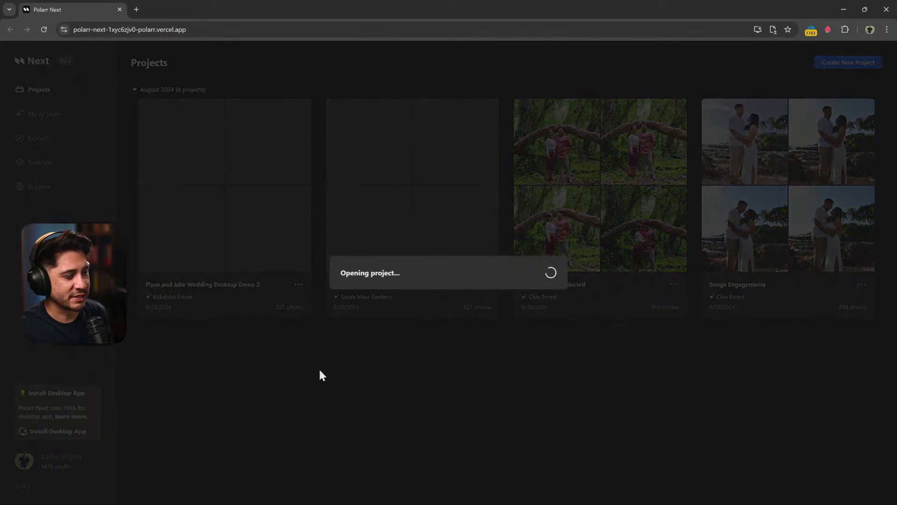
pyautogui.scroll(-5, 313, 433)
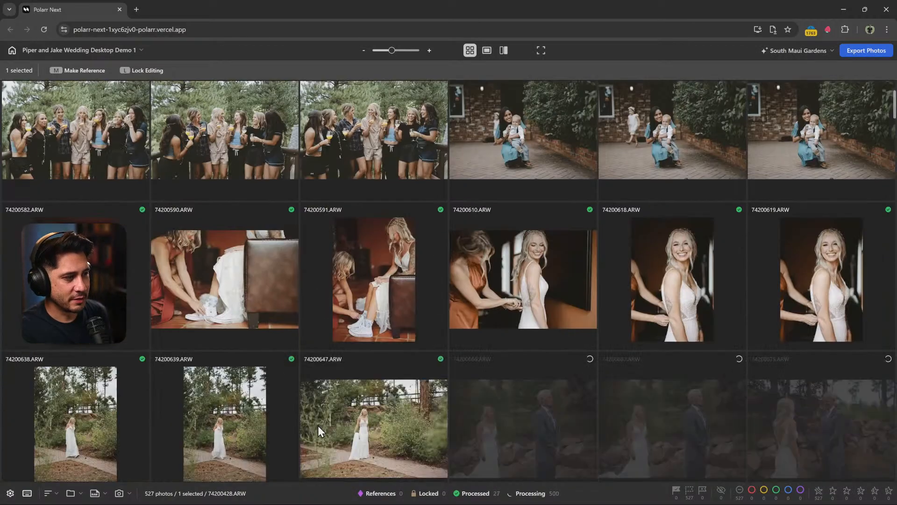
pyautogui.scroll(-3, 319, 425)
pyautogui.scroll(-10, 457, 378)
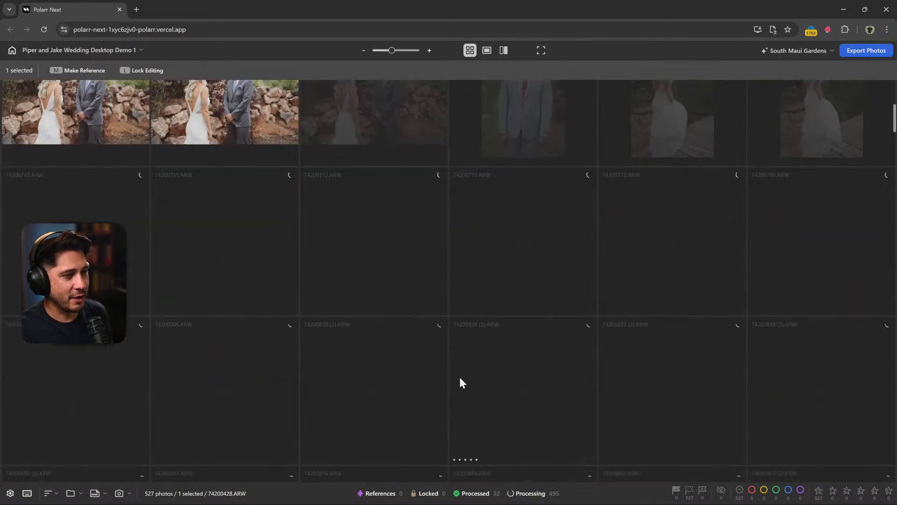
pyautogui.scroll(15, 435, 377)
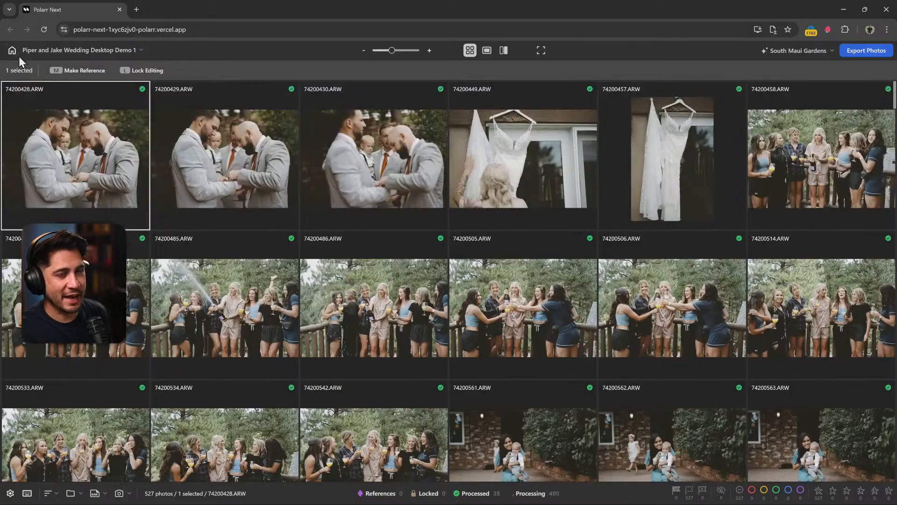
pyautogui.click(12, 50)
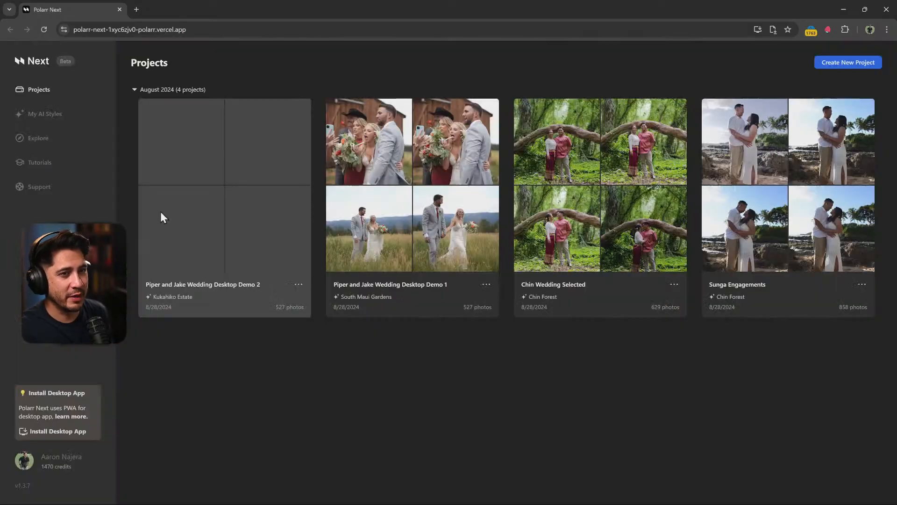
pyautogui.click(39, 114)
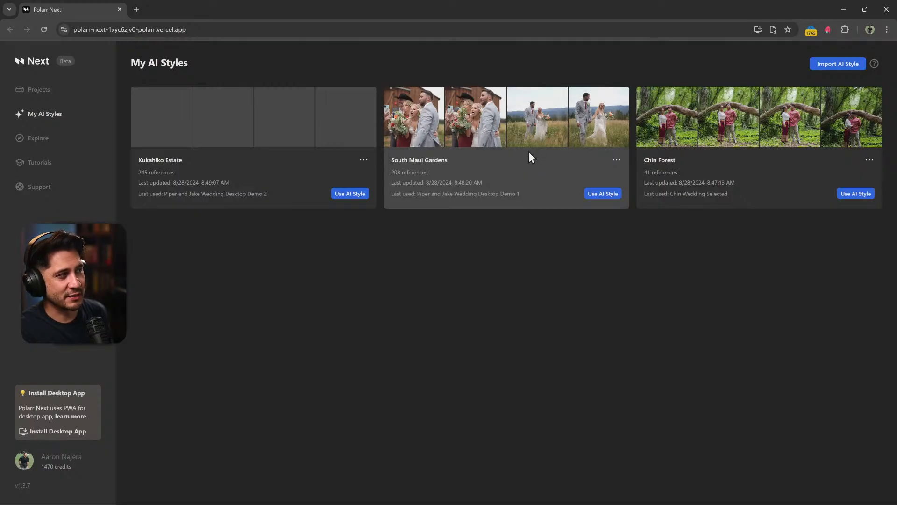
pyautogui.click(608, 194)
pyautogui.click(337, 169)
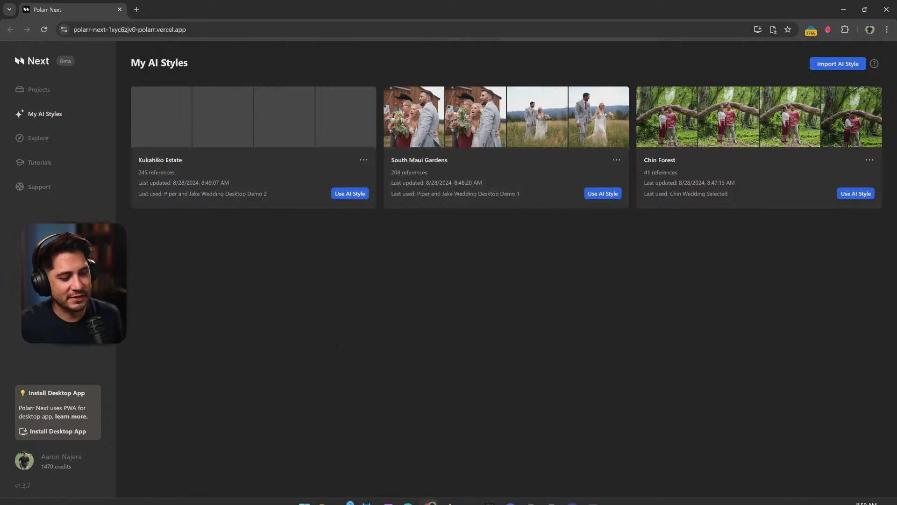
pyautogui.click(839, 62)
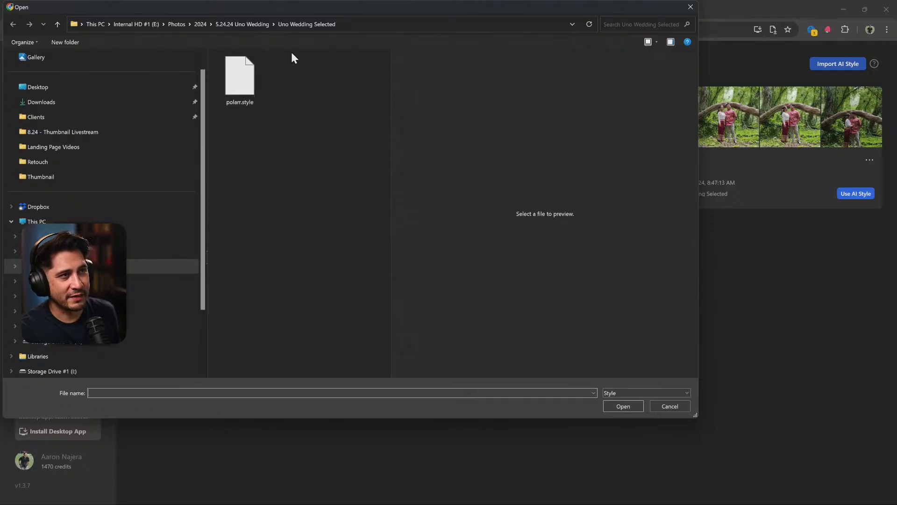
pyautogui.click(684, 406)
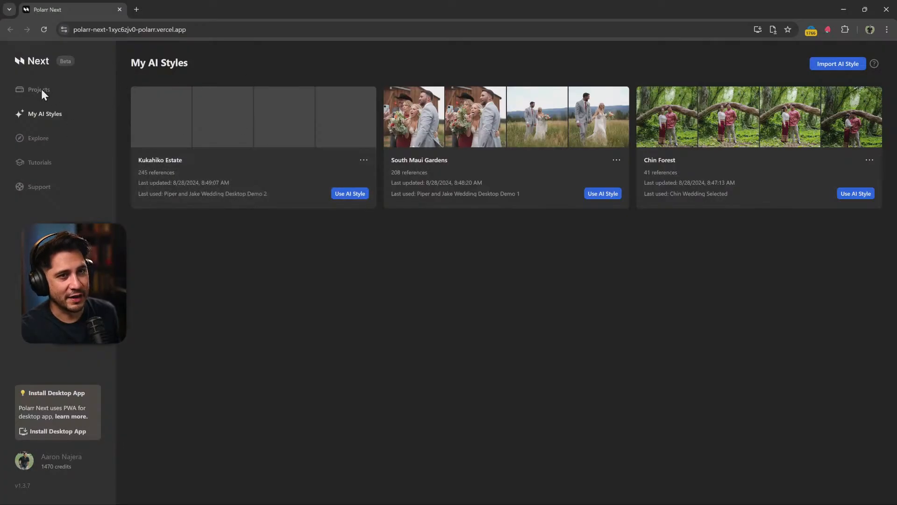
# Open the Piper and Jake Wedding Desktop Demo 2 project and display photo 74202956.ARW on its own
pyautogui.click(40, 89)
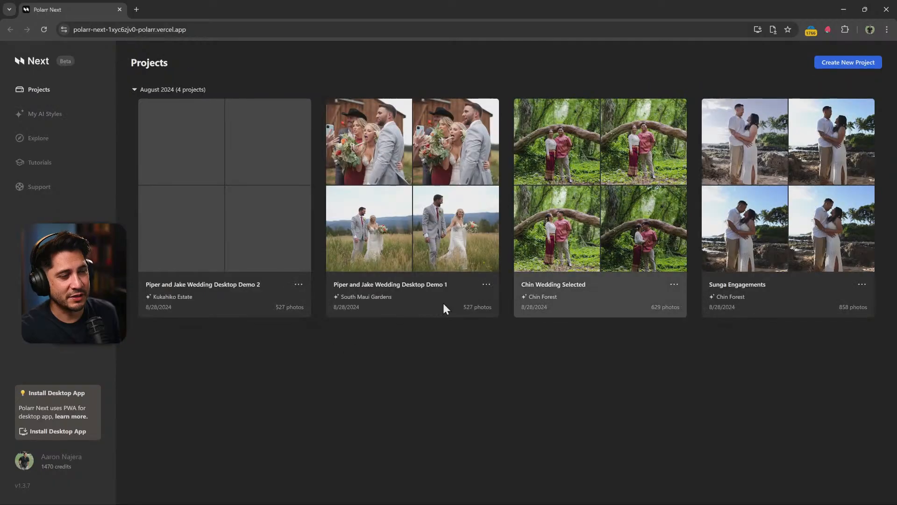
pyautogui.click(241, 290)
pyautogui.scroll(-10, 458, 330)
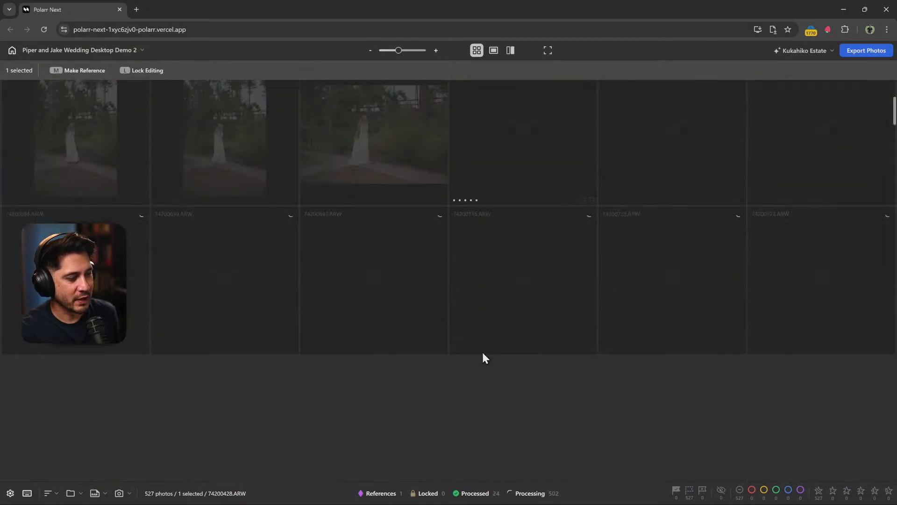
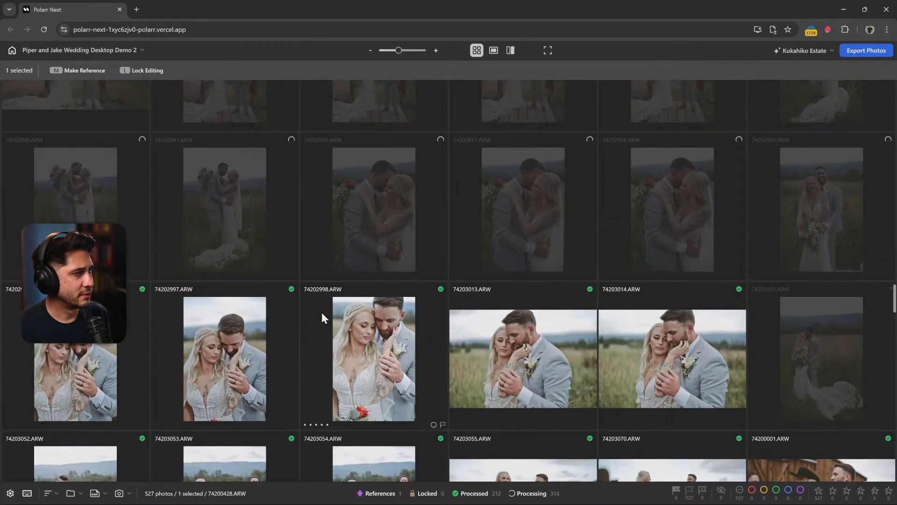
pyautogui.doubleClick(355, 156)
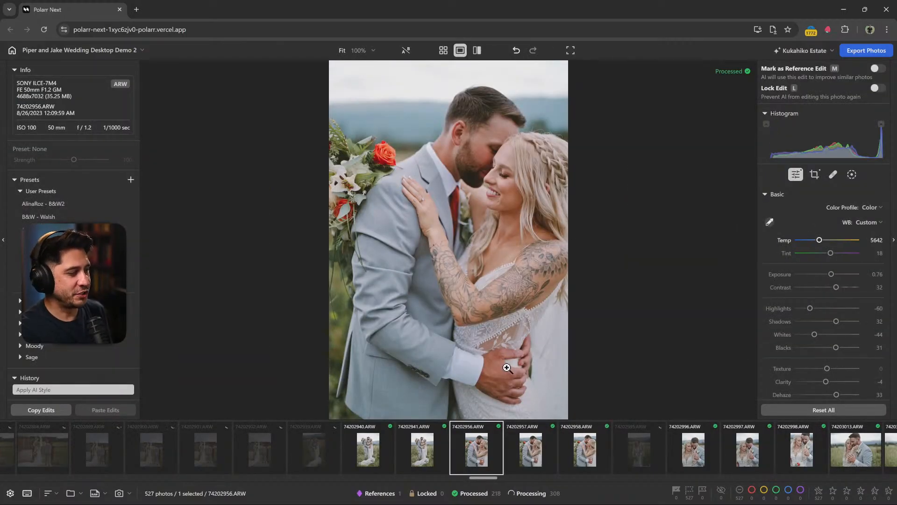
# Compare the AI edits on 74202956.ARW and the neighbouring shots of the embracing couple for consistency
pyautogui.press('Right')
pyautogui.press('Right')
pyautogui.press('Left')
pyautogui.press('Left')
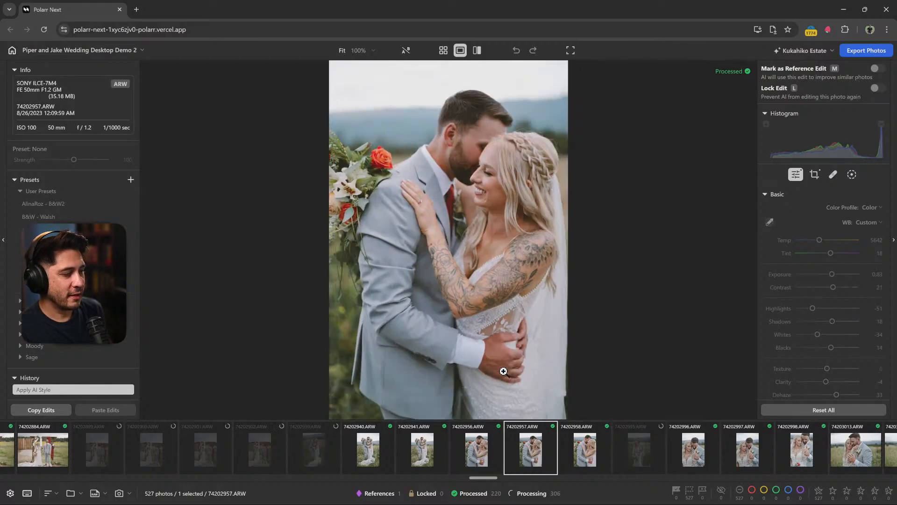
pyautogui.press('Right')
pyautogui.press('Right')
pyautogui.press('Left')
pyautogui.press('Left')
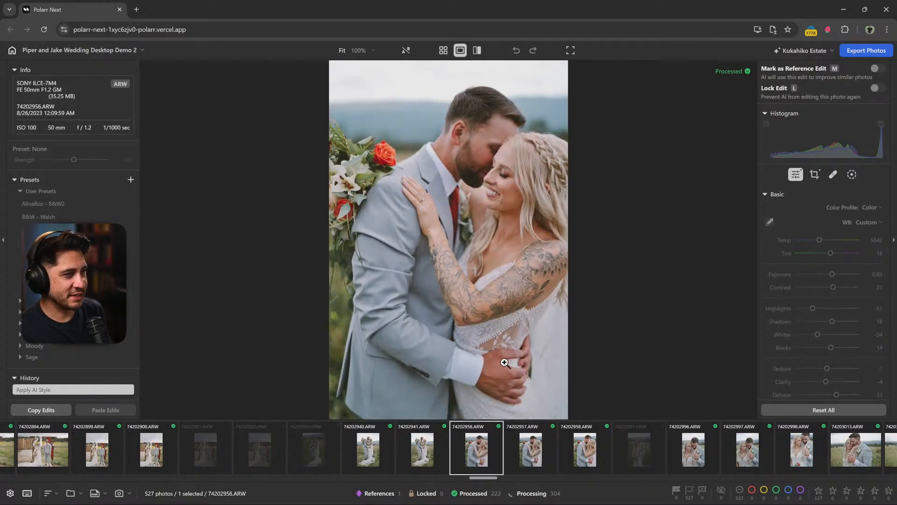
pyautogui.press('Right')
pyautogui.press('Right')
pyautogui.press('Left')
pyautogui.press('Left')
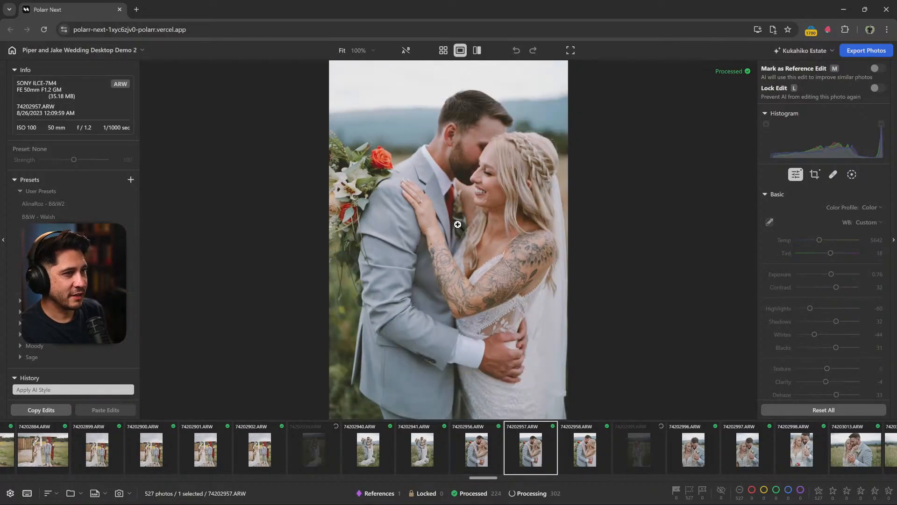
pyautogui.press('Right')
pyautogui.press('Right')
pyautogui.press('Left')
pyautogui.press('Left')
pyautogui.press('Right')
pyautogui.press('Right')
pyautogui.press('Left')
pyautogui.press('Left')
pyautogui.press('Left')
pyautogui.press('Right')
pyautogui.press('Right')
pyautogui.press('Right')
pyautogui.press('Left')
pyautogui.press('Left')
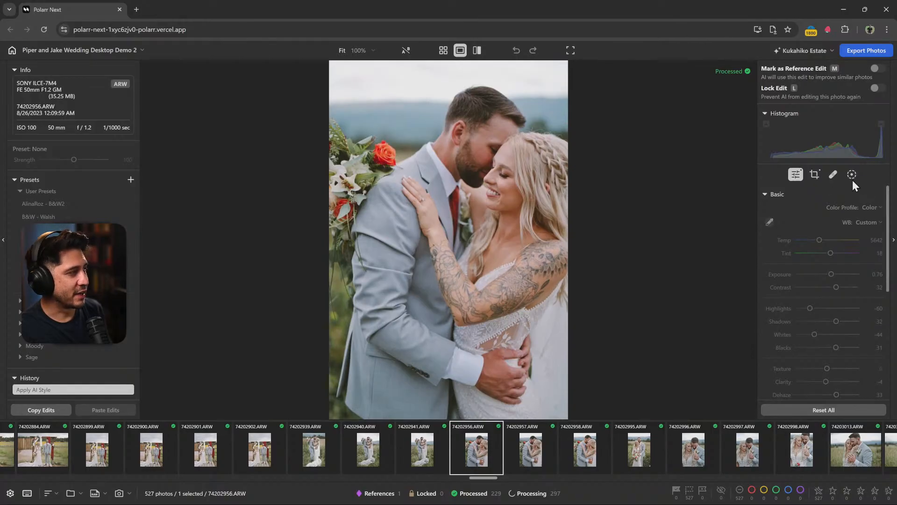
# Heal away the orange rose beside the groom's shoulder in 74202956.ARW using brush size 58, and dismiss the healing tip
pyautogui.click(834, 174)
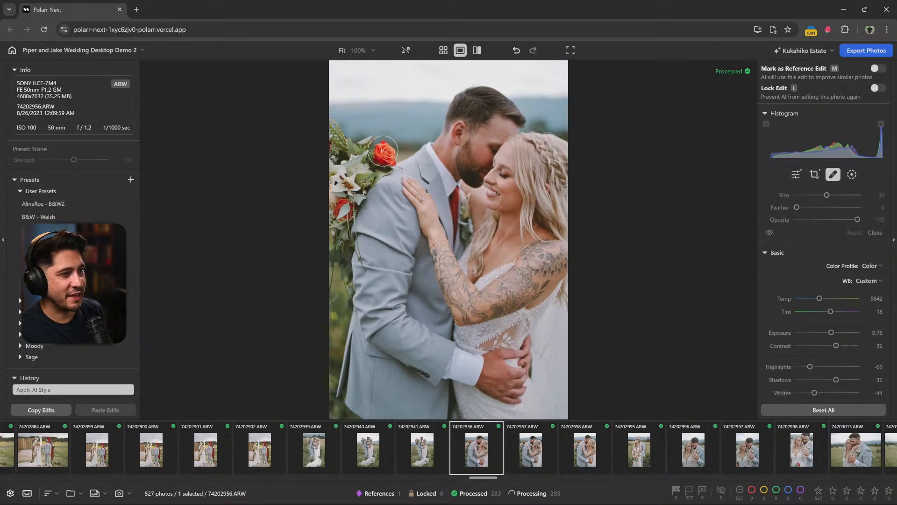
pyautogui.press(']')
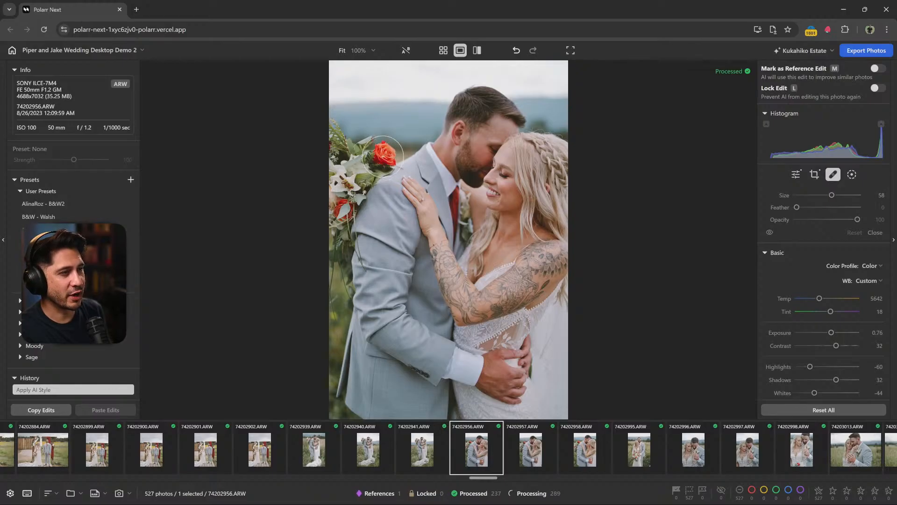
pyautogui.click(384, 158)
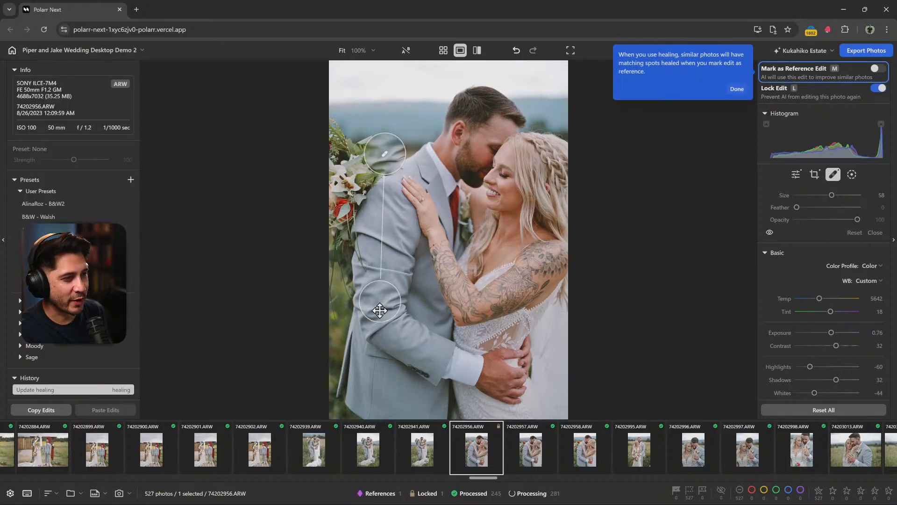
pyautogui.click(741, 86)
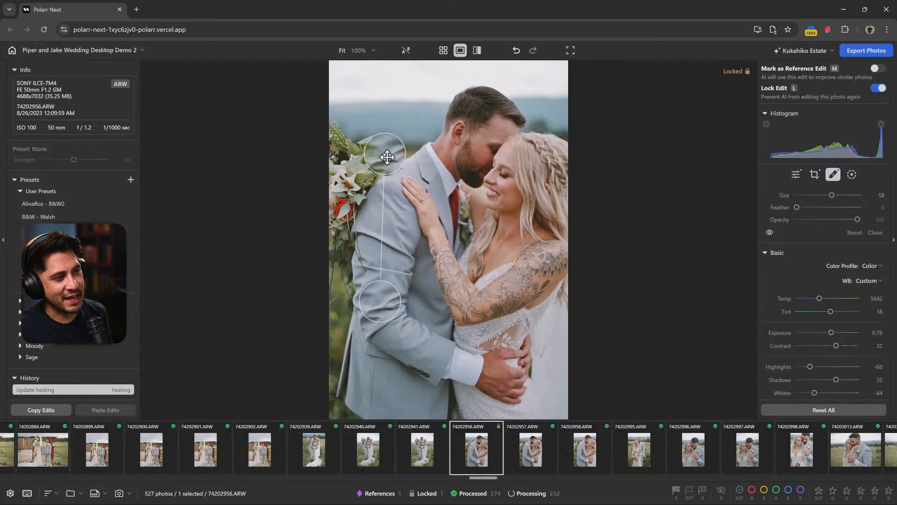
# Check the rose in 74202957.ARW and 74202958.ARW, and mark the healed 74202956.ARW as a reference edit
pyautogui.click(526, 450)
pyautogui.click(572, 449)
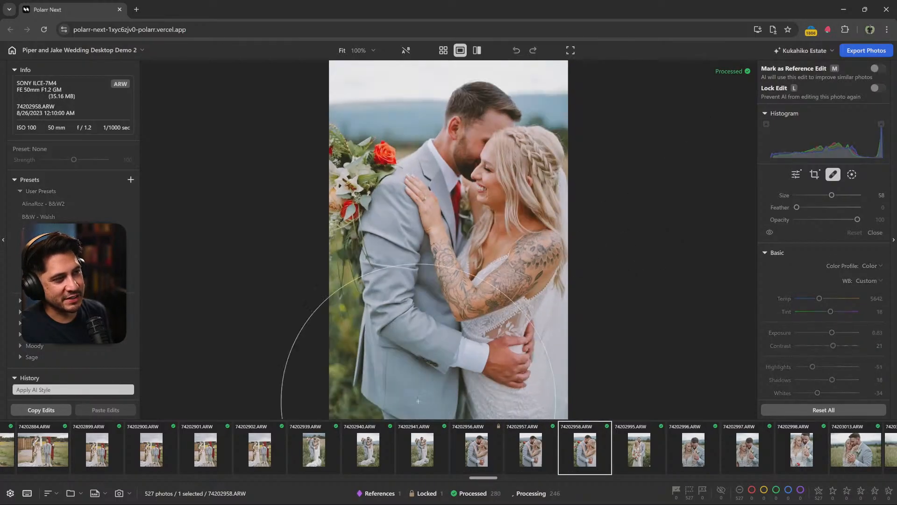
pyautogui.click(533, 453)
pyautogui.click(482, 450)
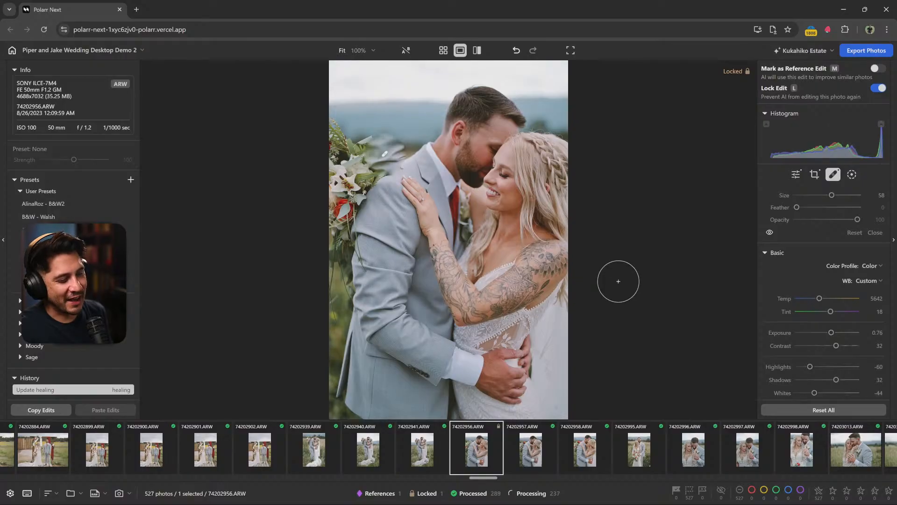
pyautogui.press('m')
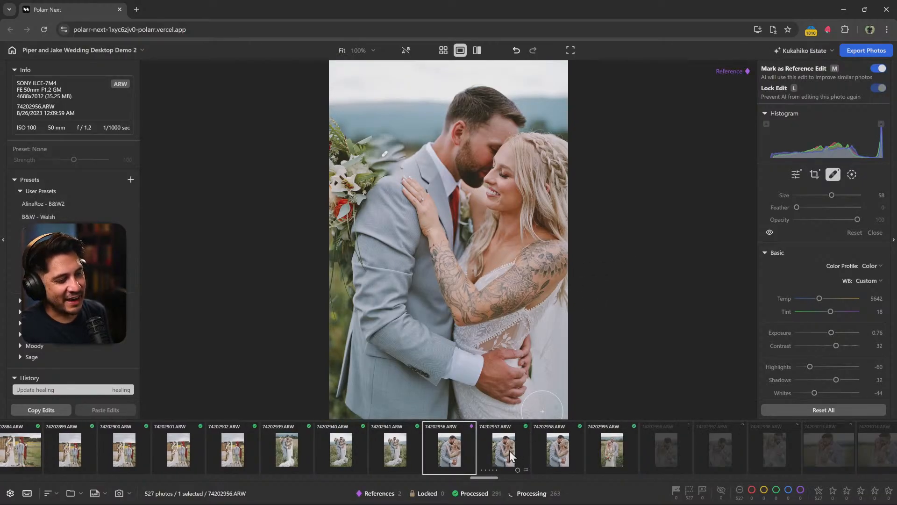
# Examine the photos following 74202956.ARW, up to 74203055.ARW, for matching healing carried over from the reference edit
pyautogui.press('Right')
pyautogui.press('Right')
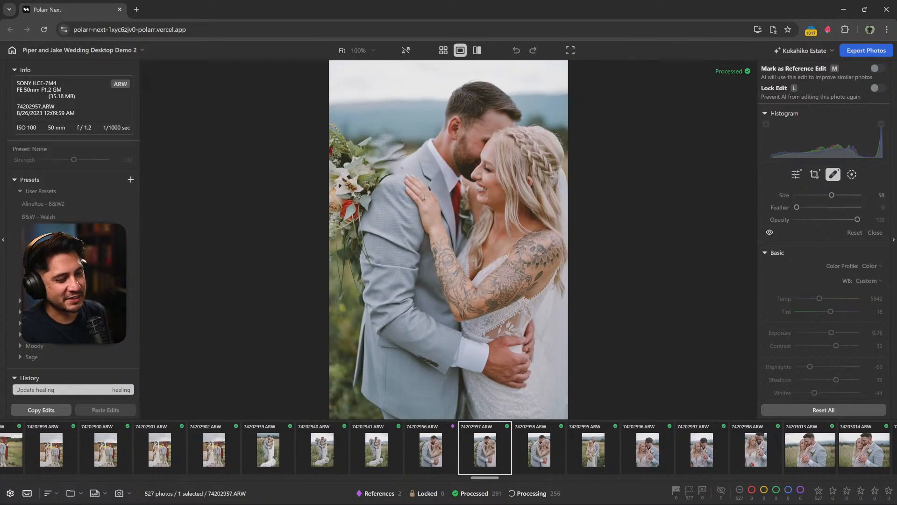
pyautogui.press('Right')
pyautogui.press('Right')
pyautogui.press('Right')
pyautogui.press('Right')
pyautogui.press('Right')
pyautogui.press('Right')
pyautogui.press('Right')
pyautogui.press('Right')
pyautogui.press('Left')
pyautogui.press('Left')
pyautogui.press('Right')
pyautogui.press('Right')
pyautogui.press('Right')
pyautogui.press('Right')
pyautogui.press('Right')
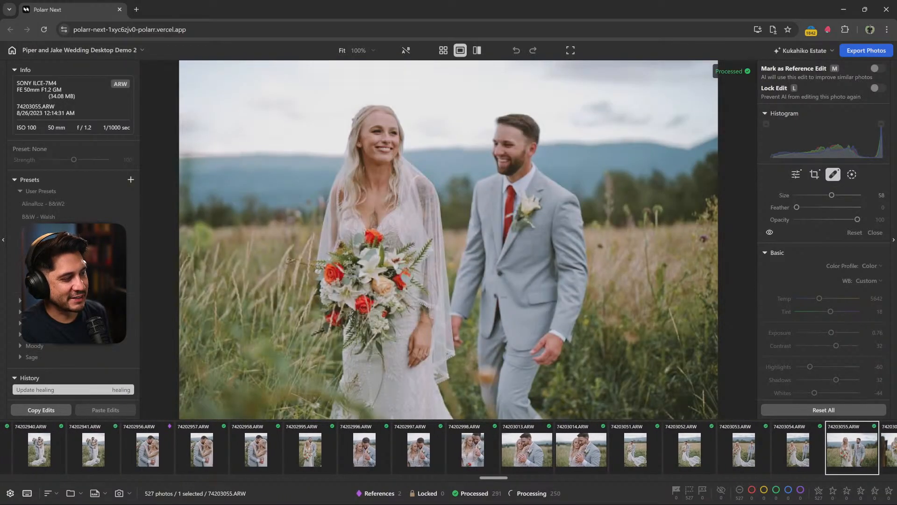
pyautogui.press('Left')
pyautogui.press('Left')
pyautogui.press('Left')
pyautogui.press('Left')
pyautogui.press('Left')
pyautogui.press('Left')
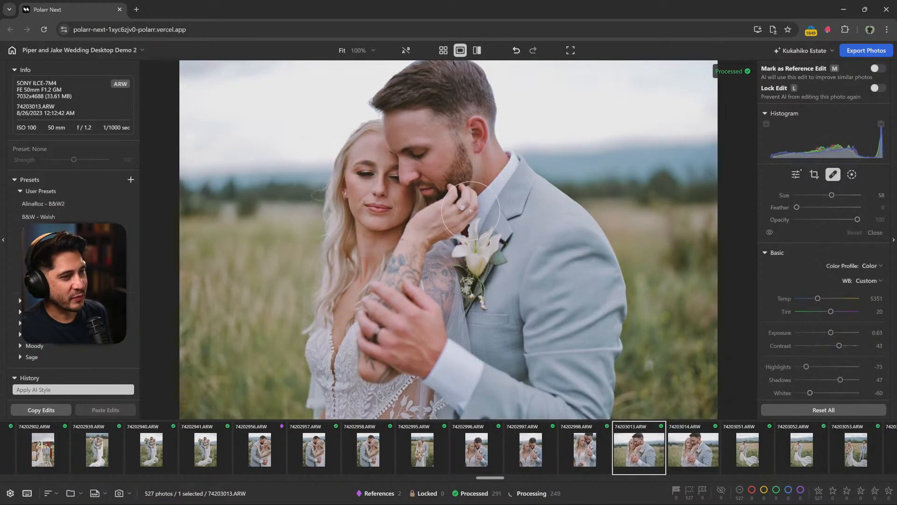
# Return to the reference photo 74202956.ARW and compare its healed area with the following photo
pyautogui.click(258, 458)
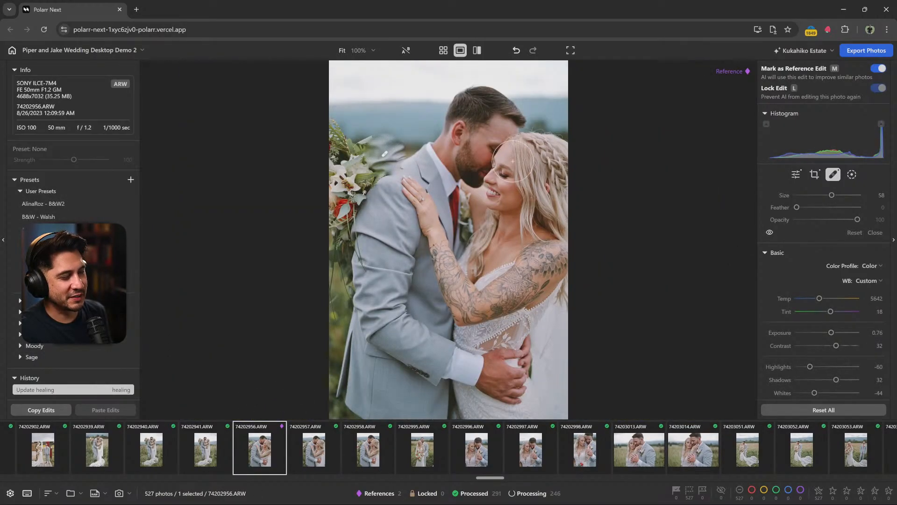
pyautogui.press('Right')
pyautogui.press('Left')
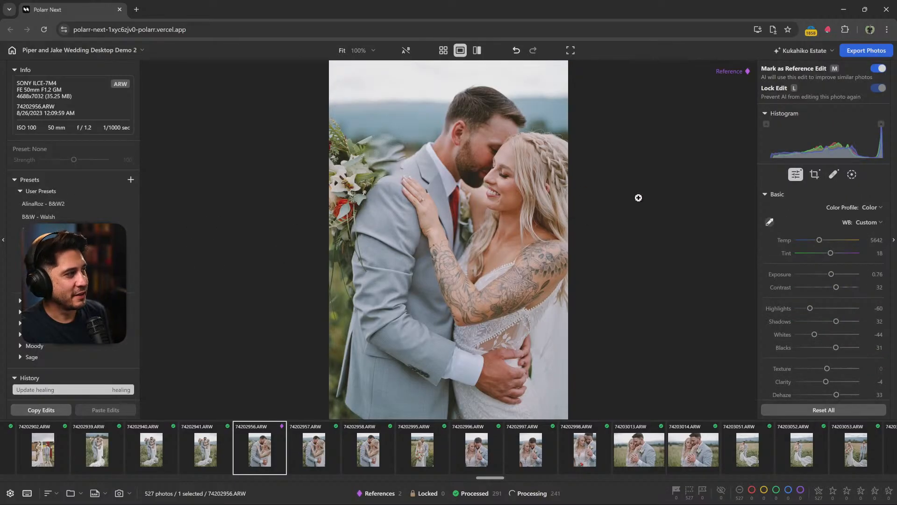
# Add a radial gradient mask to 74202956.ARW, stretch and tilt it into a tall ellipse, and place it around the couple's faces
pyautogui.click(851, 174)
pyautogui.click(701, 84)
pyautogui.click(700, 158)
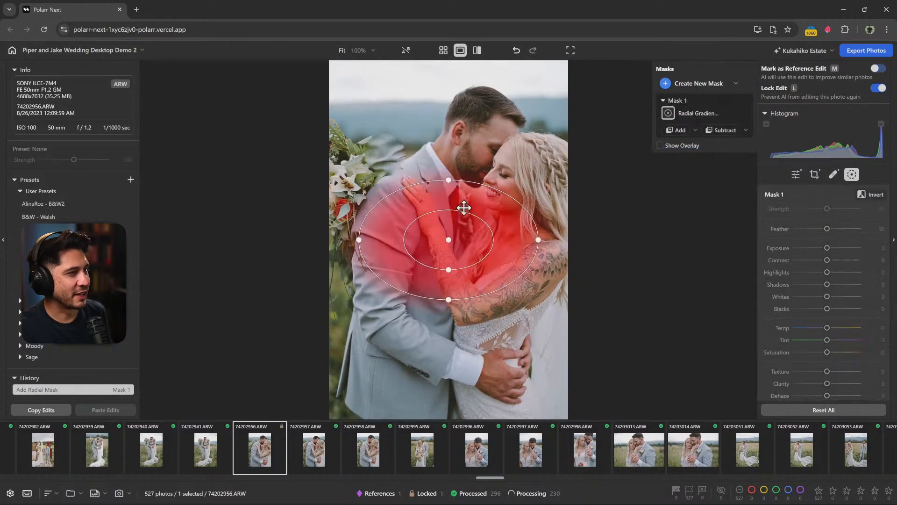
pyautogui.moveTo(449, 300); pyautogui.dragTo(449, 426)
pyautogui.moveTo(543, 240); pyautogui.dragTo(597, 136)
pyautogui.moveTo(390, 216); pyautogui.dragTo(417, 198)
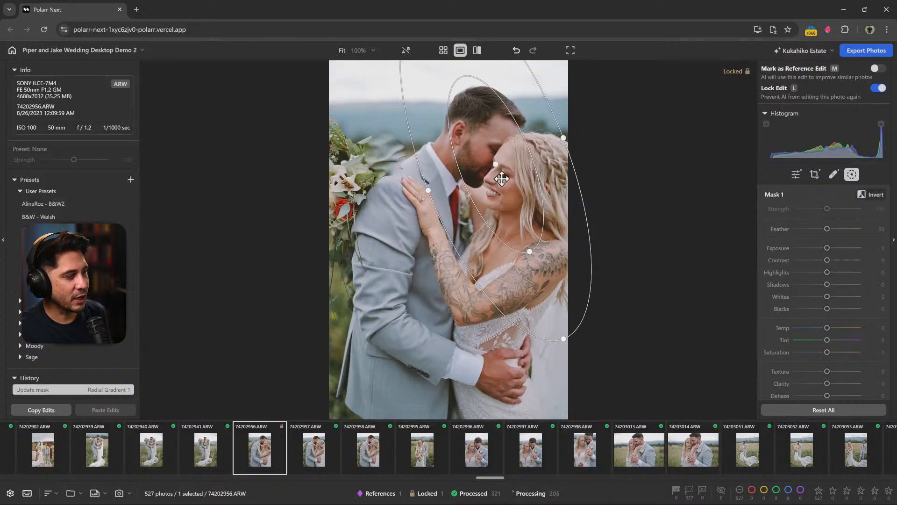
# Invert the radial mask, set its feather to 73, and lower its exposure to -0.6
pyautogui.click(873, 195)
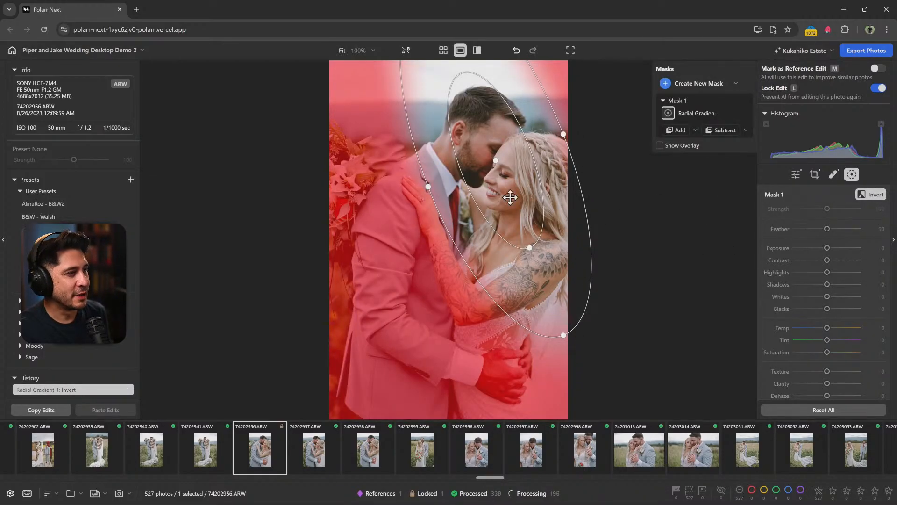
pyautogui.click(872, 194)
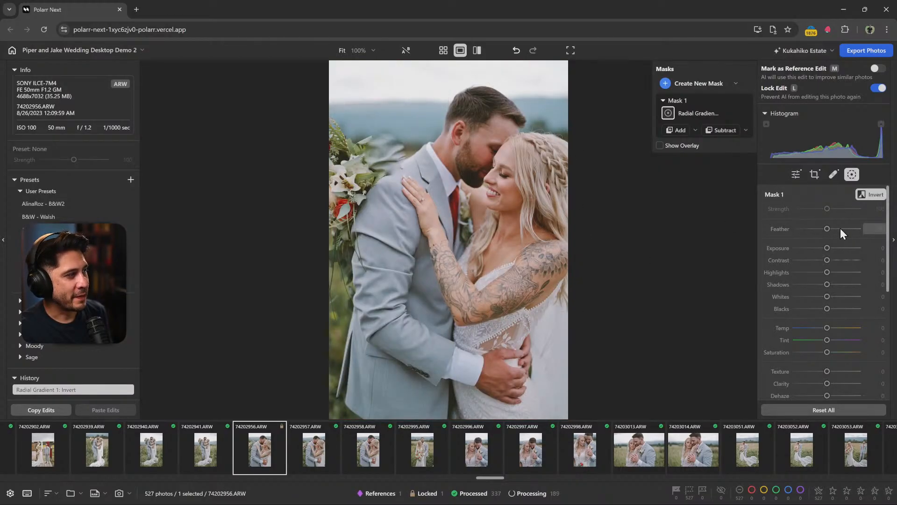
pyautogui.moveTo(829, 228); pyautogui.dragTo(841, 230)
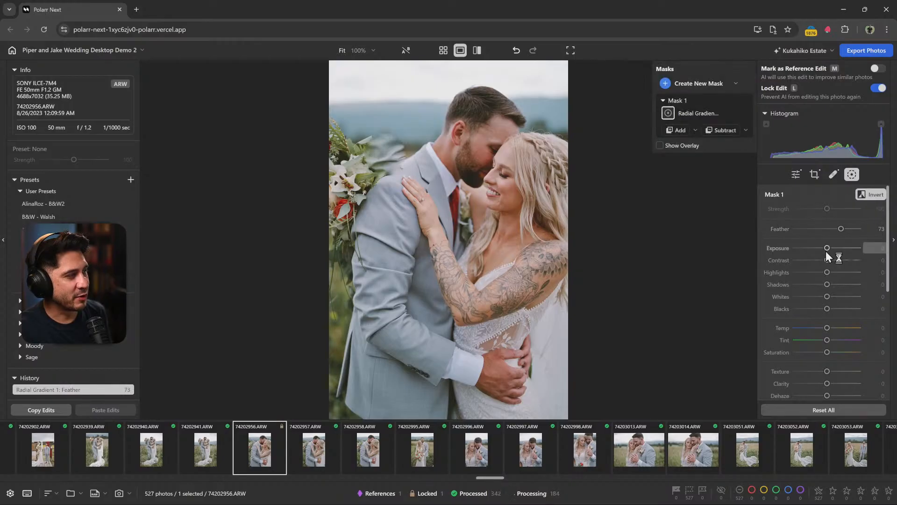
pyautogui.moveTo(828, 247); pyautogui.dragTo(824, 246)
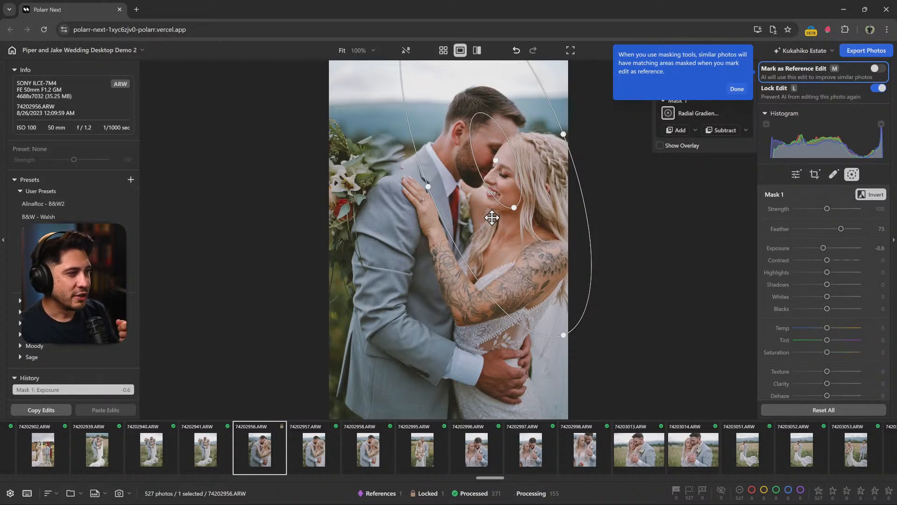
# Try the radial mask without inversion at an exposure of 0.8, and reset its exposure
pyautogui.click(867, 193)
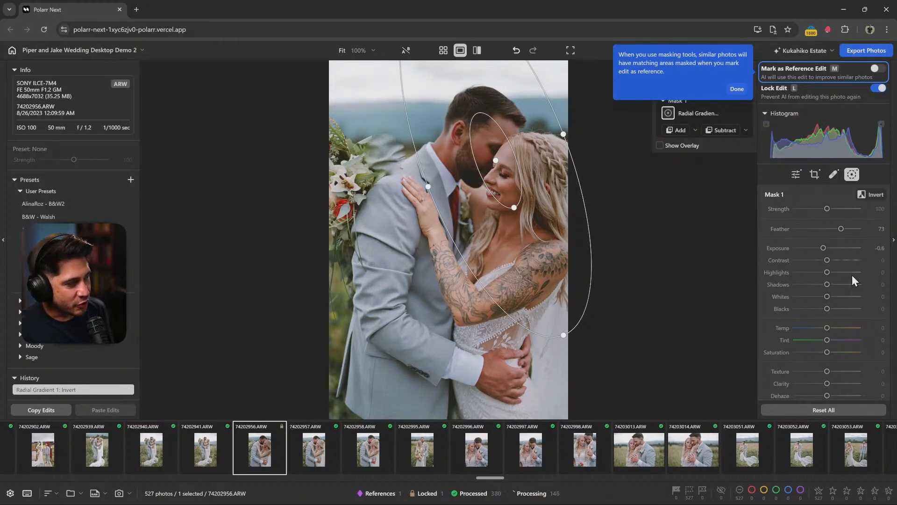
pyautogui.moveTo(824, 246); pyautogui.dragTo(834, 245)
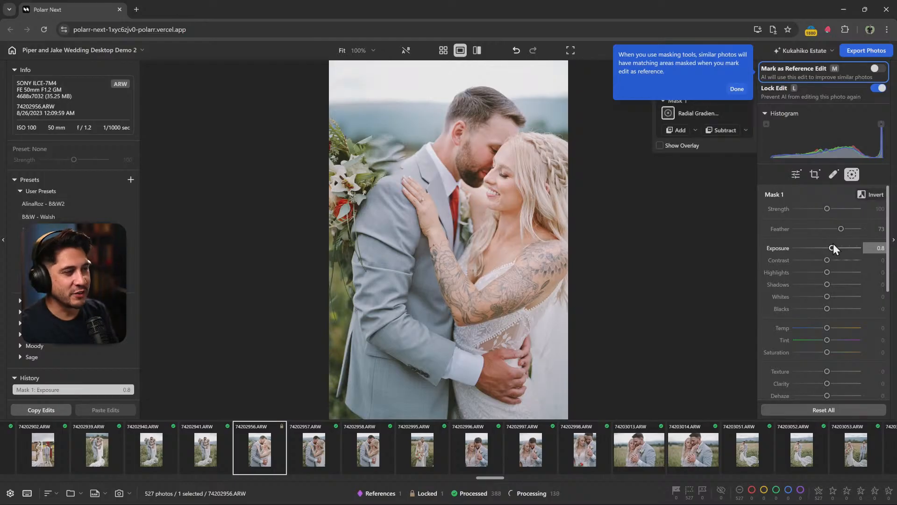
pyautogui.click(834, 245)
pyautogui.doubleClick(831, 247)
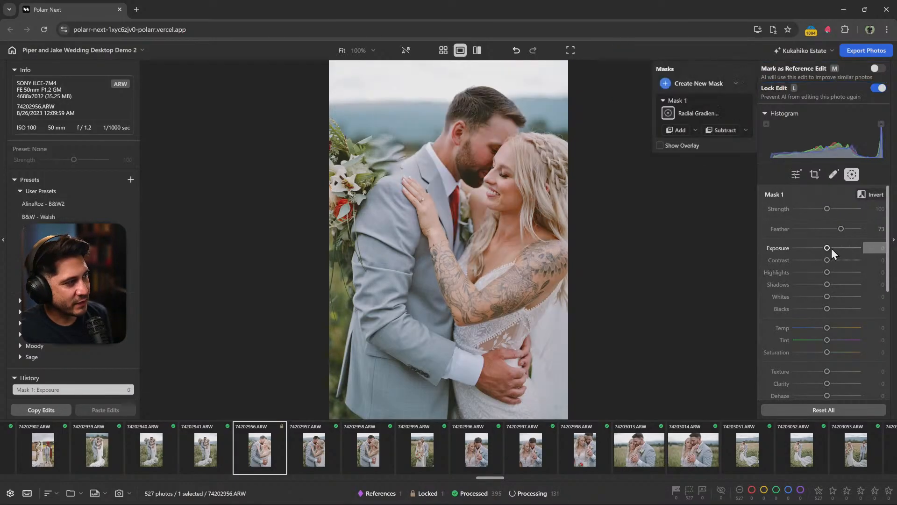
# Reposition the radial mask over the couple, invert it, and set its exposure to -0.8
pyautogui.moveTo(535, 189); pyautogui.dragTo(136, 280)
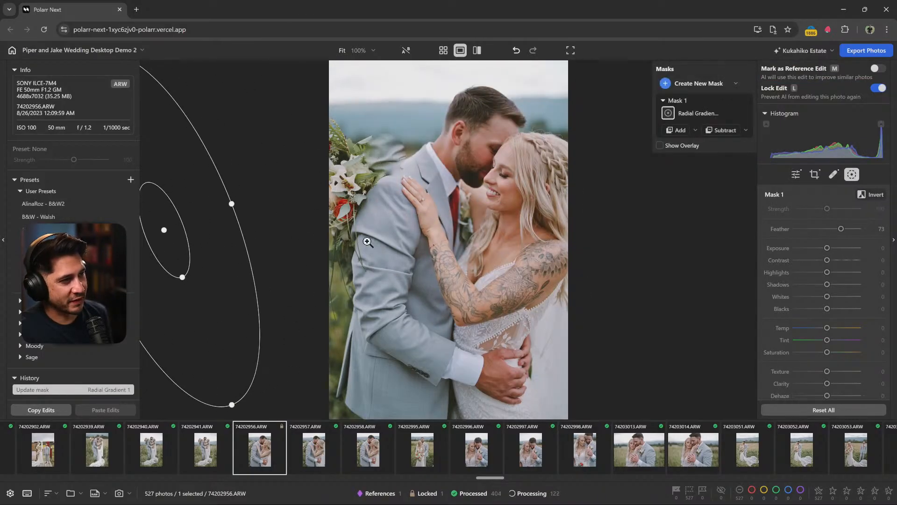
pyautogui.moveTo(167, 248); pyautogui.dragTo(514, 188)
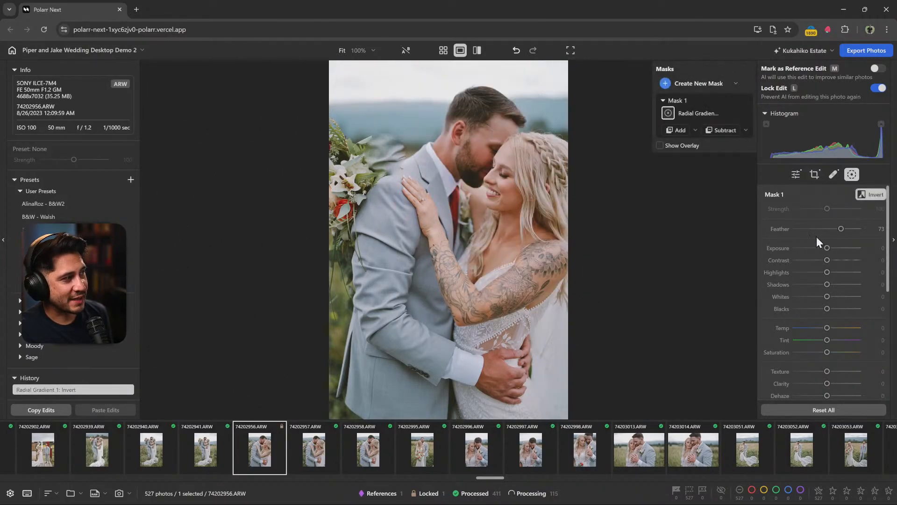
pyautogui.moveTo(825, 248); pyautogui.dragTo(823, 248)
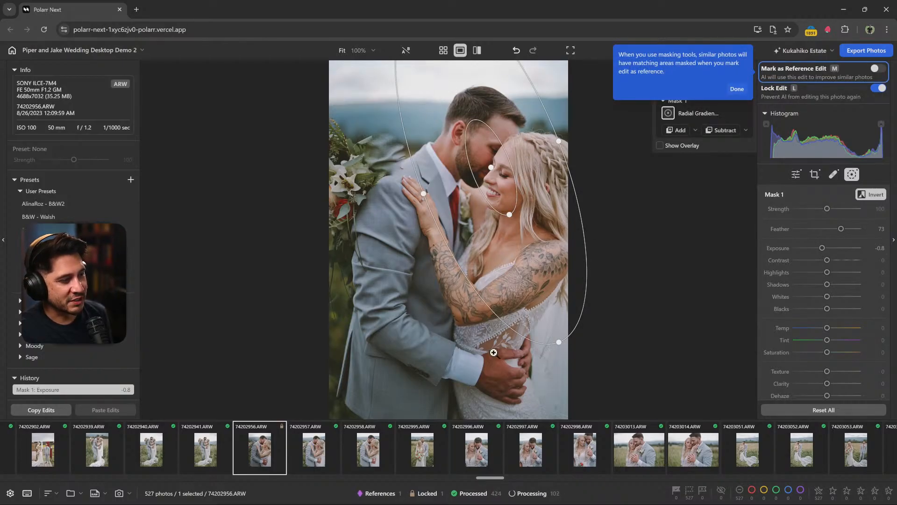
# Shift the radial mask up toward the groom's head, tilt it slightly more, and leave the masking tool
pyautogui.moveTo(513, 186); pyautogui.dragTo(505, 145)
pyautogui.moveTo(580, 237); pyautogui.dragTo(578, 225)
pyautogui.moveTo(502, 197); pyautogui.dragTo(482, 167)
pyautogui.press('Escape')
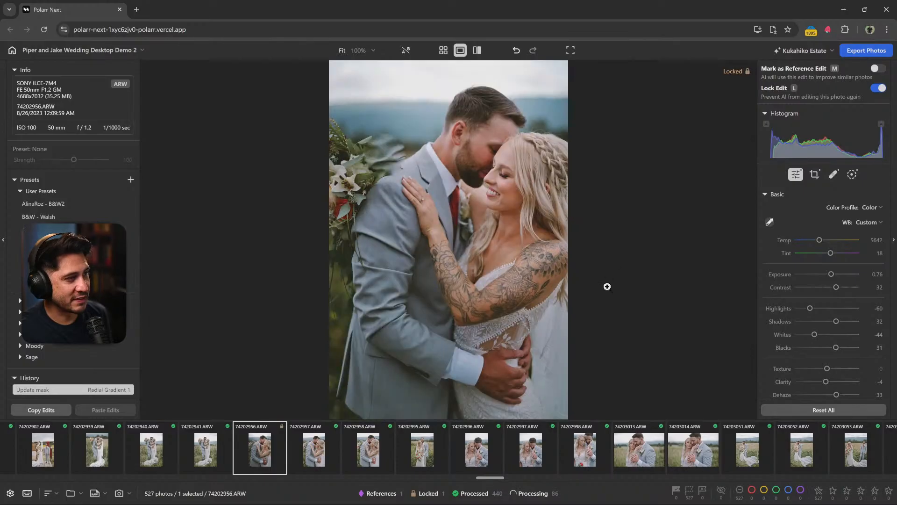
# Hide and show the radial gradient in Mask 1 to compare the photo with and without it
pyautogui.click(852, 174)
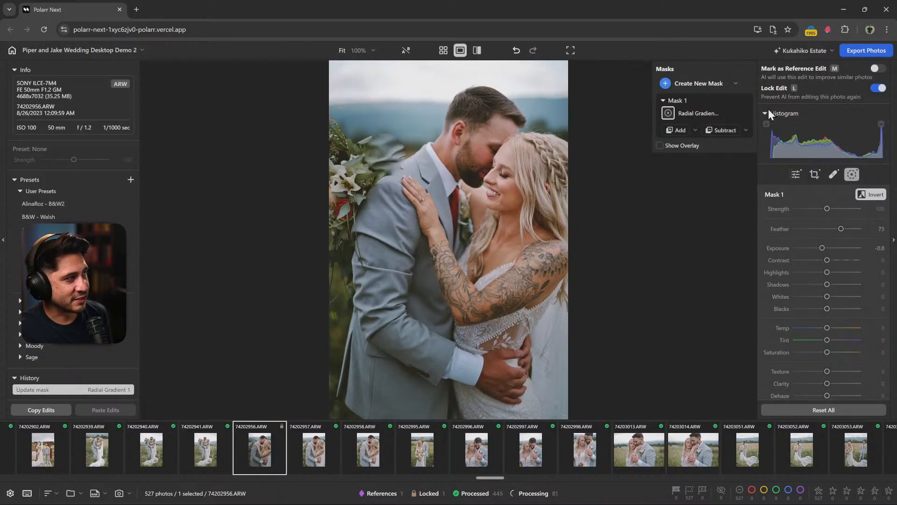
pyautogui.click(747, 113)
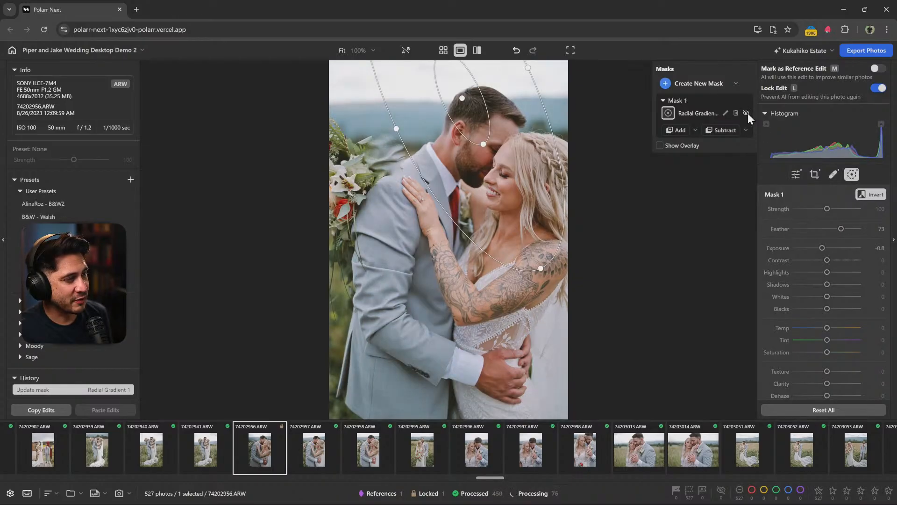
pyautogui.click(746, 113)
pyautogui.click(747, 113)
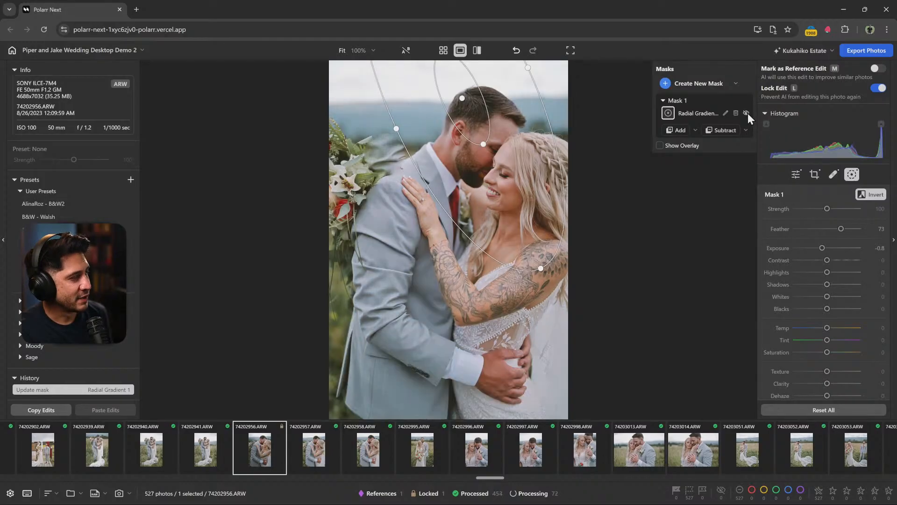
pyautogui.click(748, 113)
pyautogui.click(576, 175)
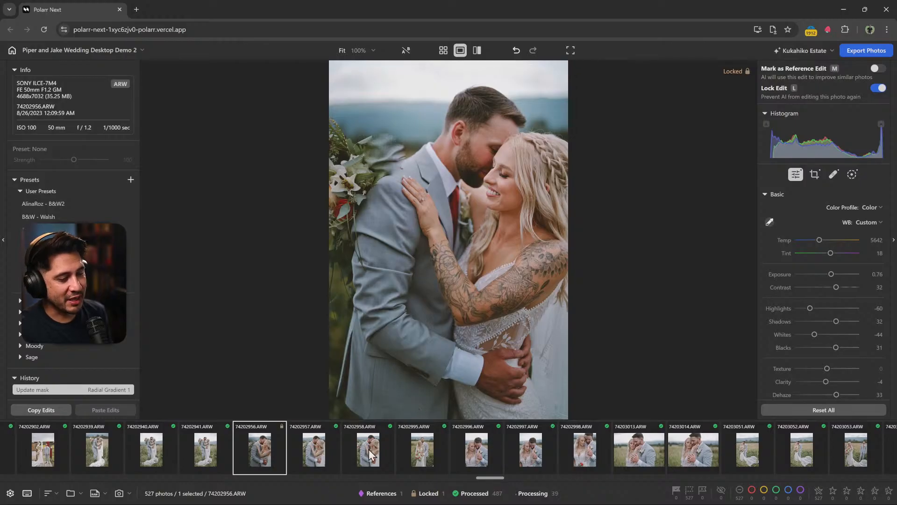
# Mark the masked 74202956.ARW as a reference edit and check 74202957.ARW for a matching radial mask
pyautogui.press('m')
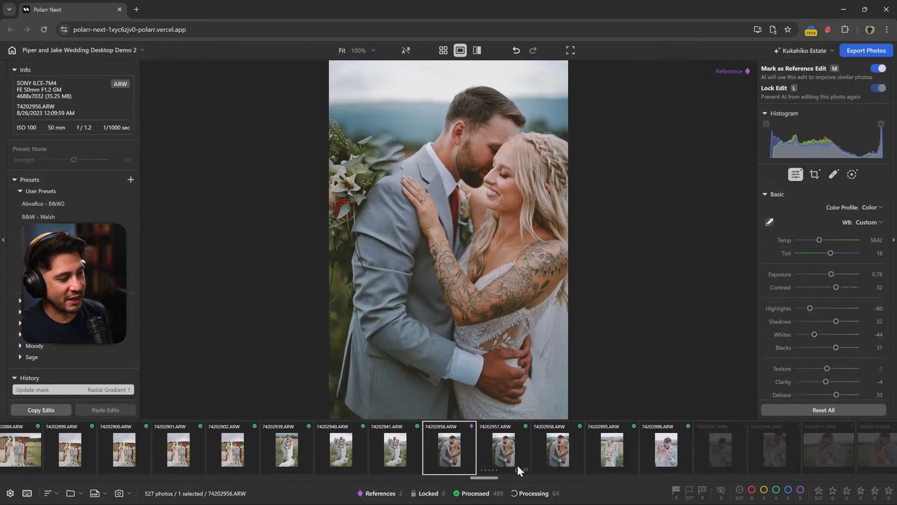
pyautogui.click(512, 441)
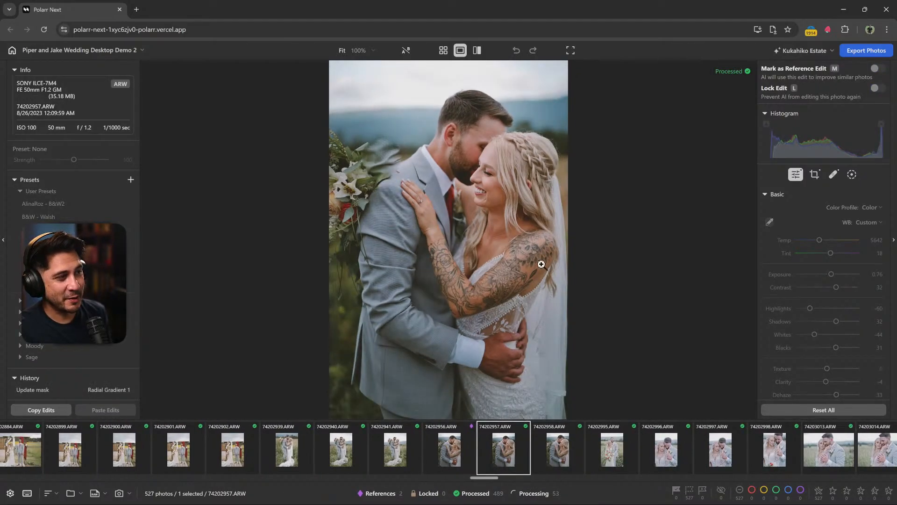
pyautogui.click(853, 174)
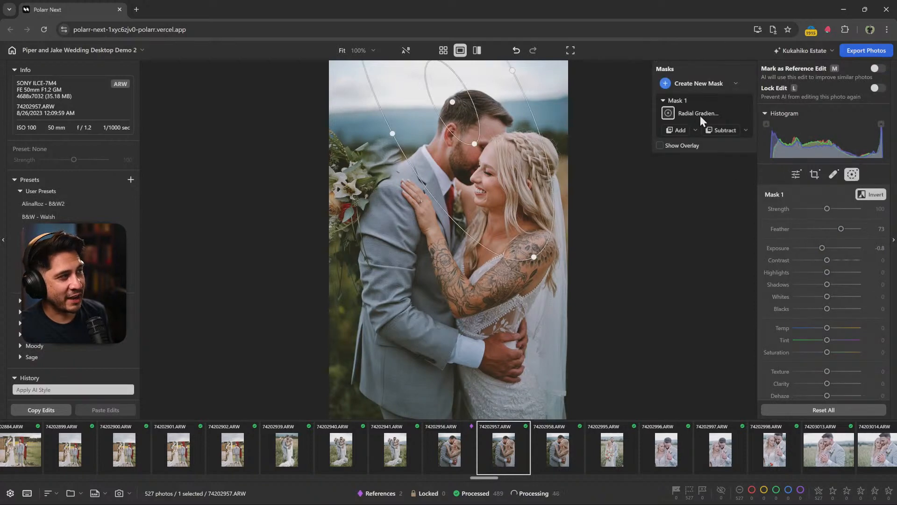
pyautogui.click(537, 202)
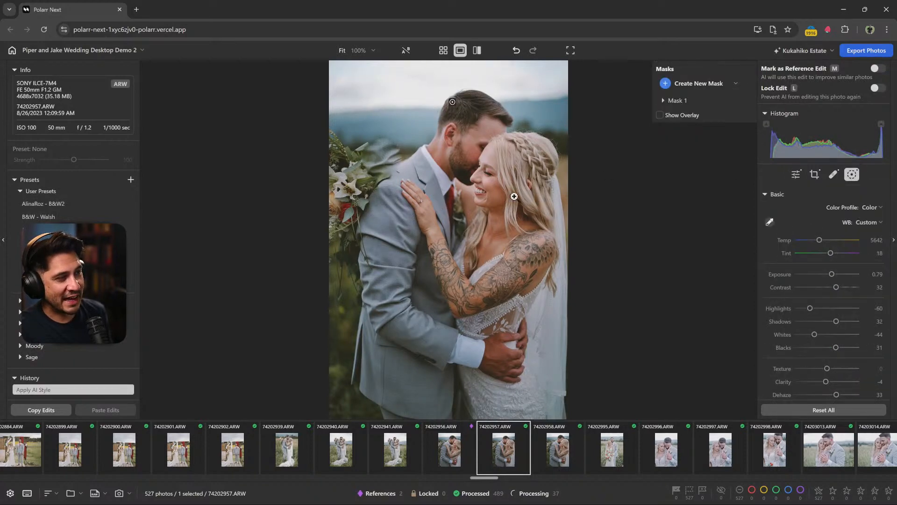
# Compare the radial mask's position between the reference 74202956.ARW and 74202957.ARW
pyautogui.press('Left')
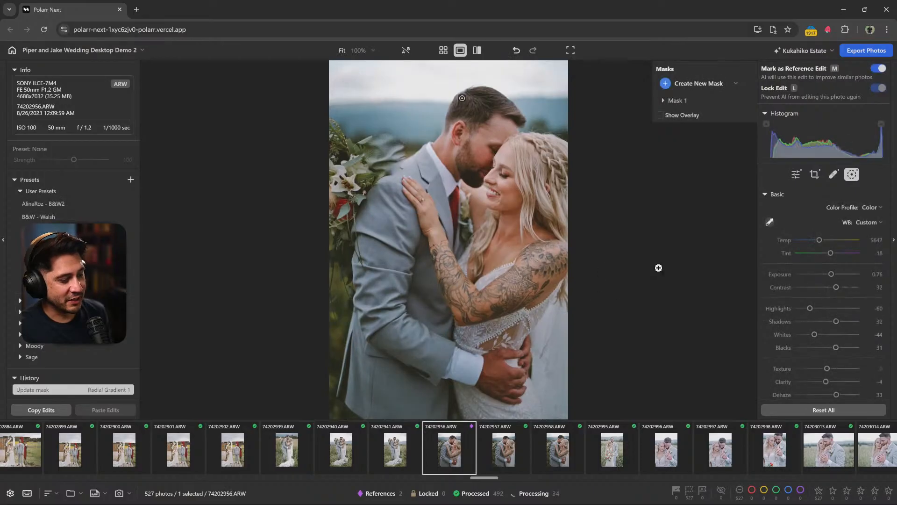
pyautogui.click(700, 100)
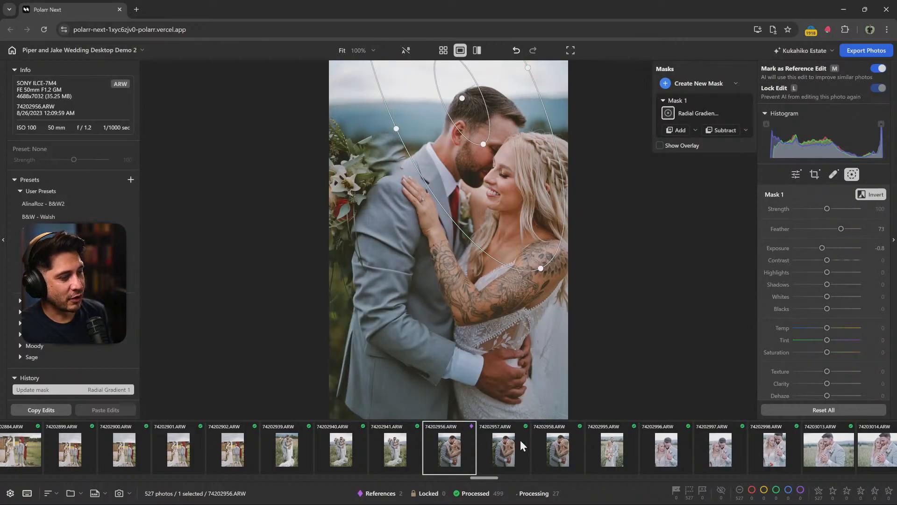
pyautogui.click(508, 446)
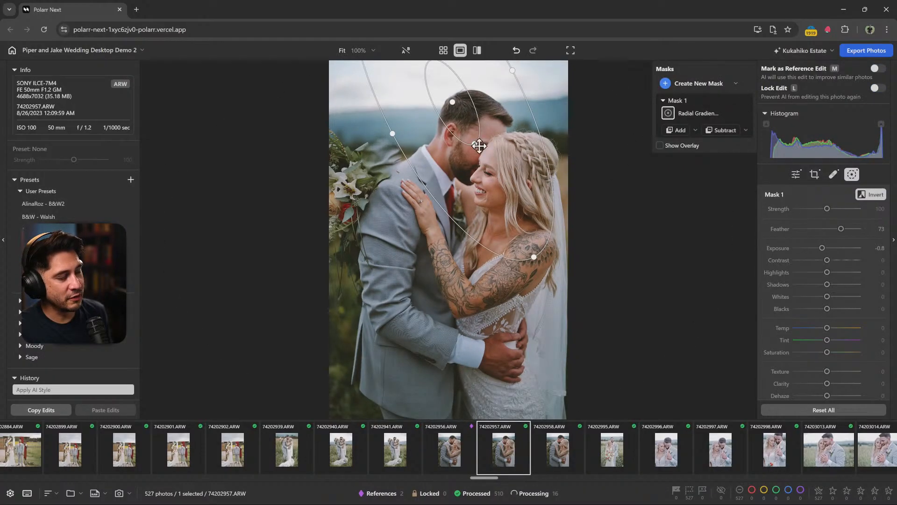
pyautogui.click(450, 448)
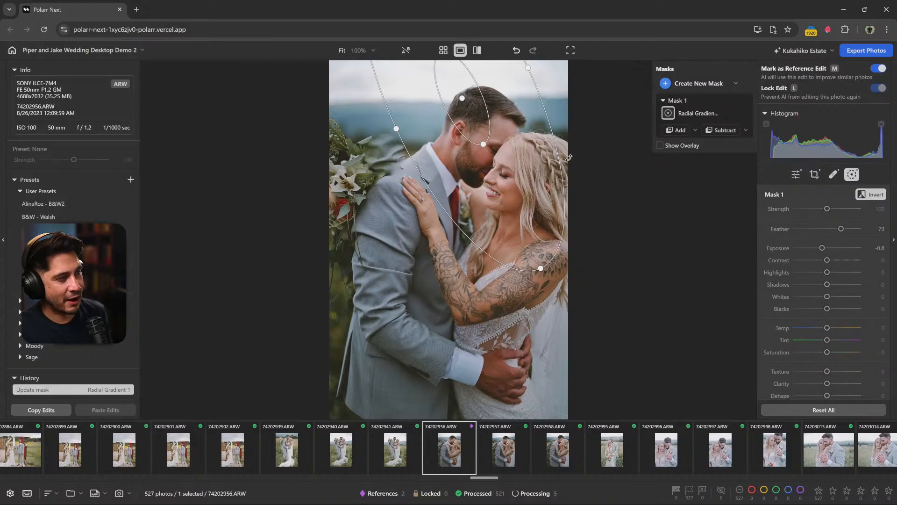
pyautogui.press('Right')
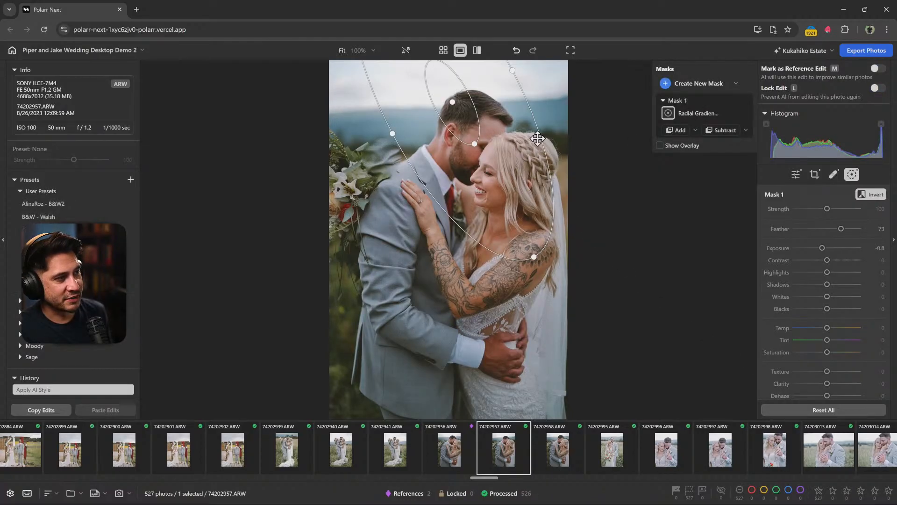
# Nudge the radial mask slightly left in 74202957.ARW, check 74202958.ARW, and return to the reference photo 74202956.ARW
pyautogui.moveTo(549, 179); pyautogui.dragTo(544, 178)
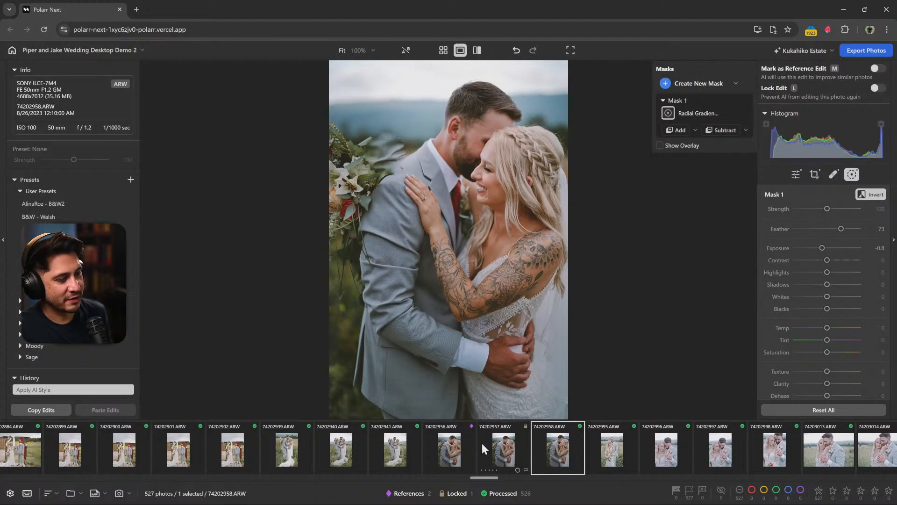
pyautogui.press('Left')
pyautogui.click(453, 442)
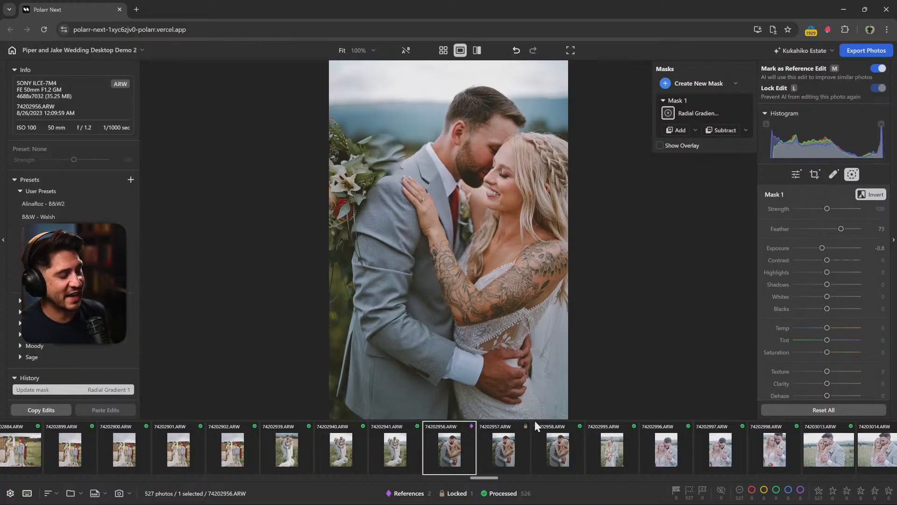
pyautogui.moveTo(439, 79)
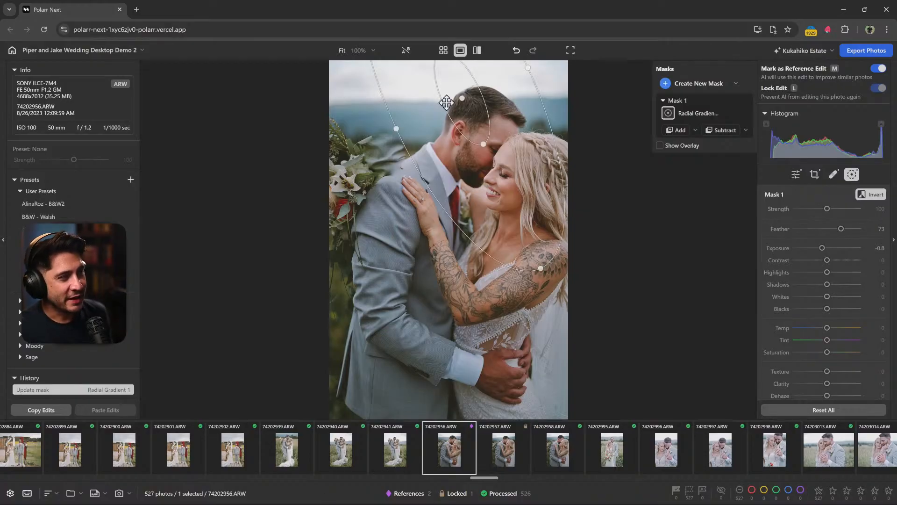
# Show all photos in a grid and look through the edited wedding gallery from the getting-ready shots to the group portraits
pyautogui.press('g')
pyautogui.scroll(10, 607, 408)
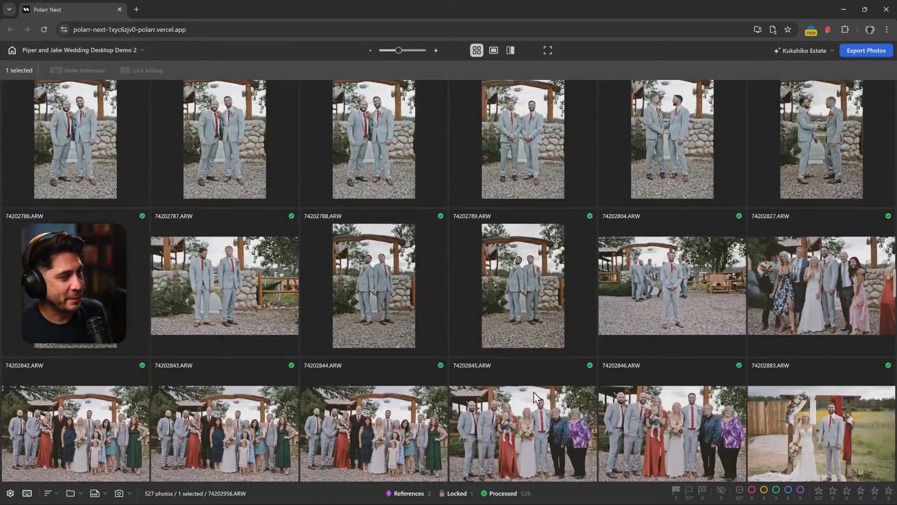
pyautogui.scroll(15, 541, 395)
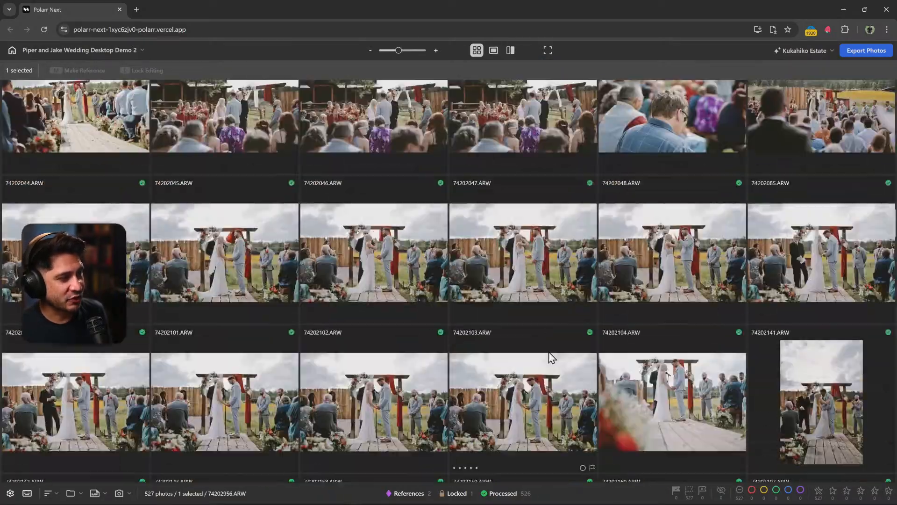
pyautogui.scroll(5, 553, 348)
pyautogui.scroll(-8, 556, 336)
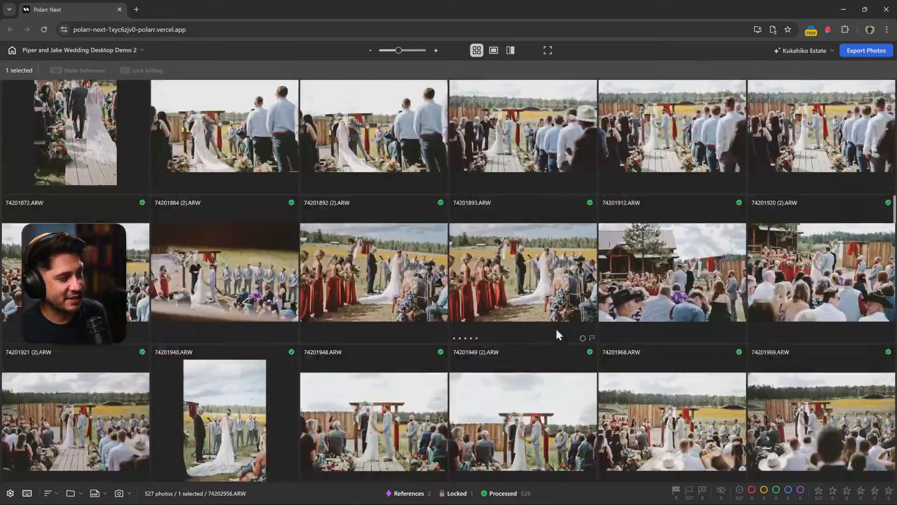
pyautogui.scroll(2, 280, 290)
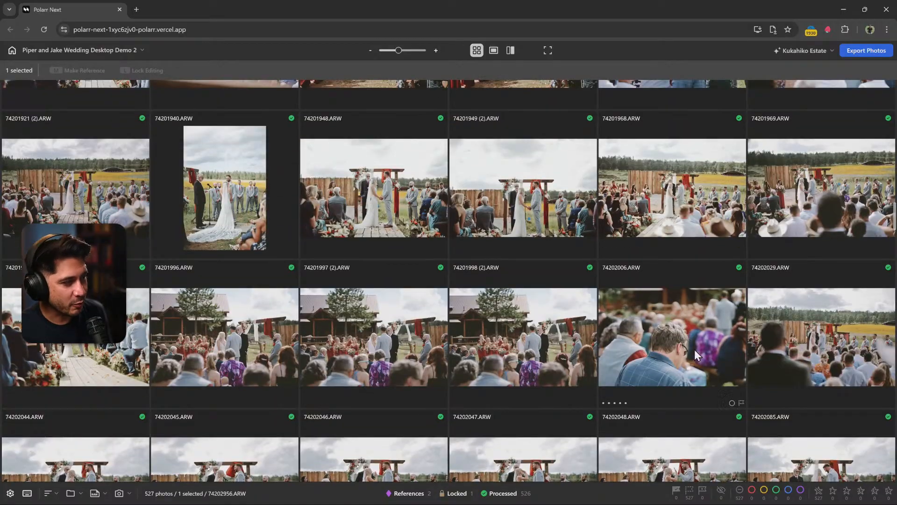
pyautogui.scroll(10, 421, 351)
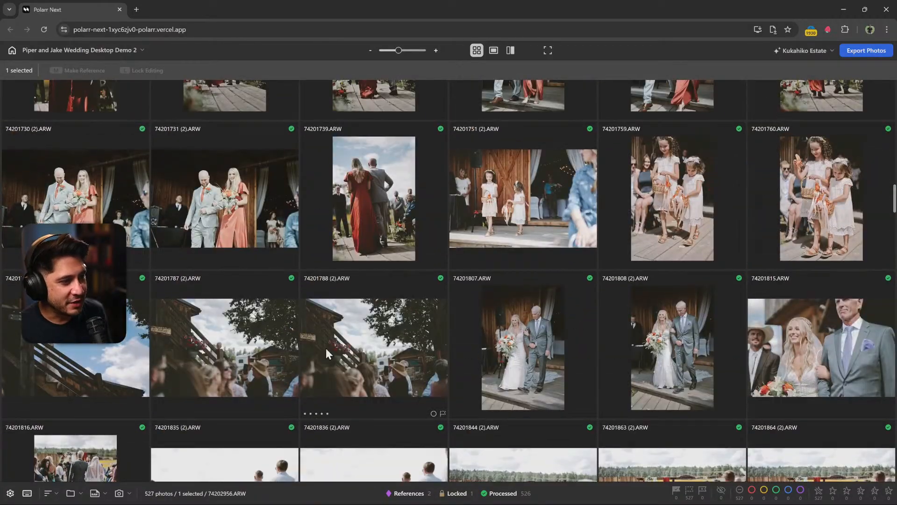
pyautogui.scroll(3, 273, 354)
pyautogui.scroll(10, 273, 354)
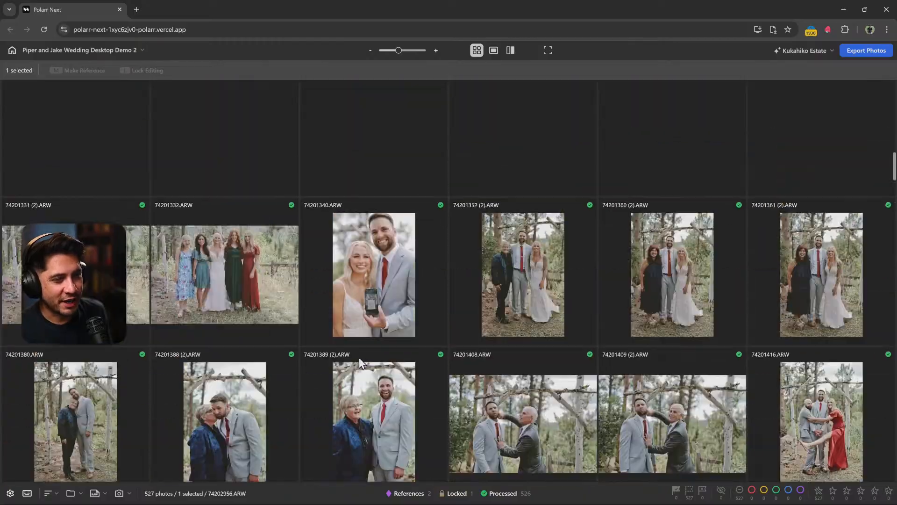
pyautogui.scroll(10, 310, 257)
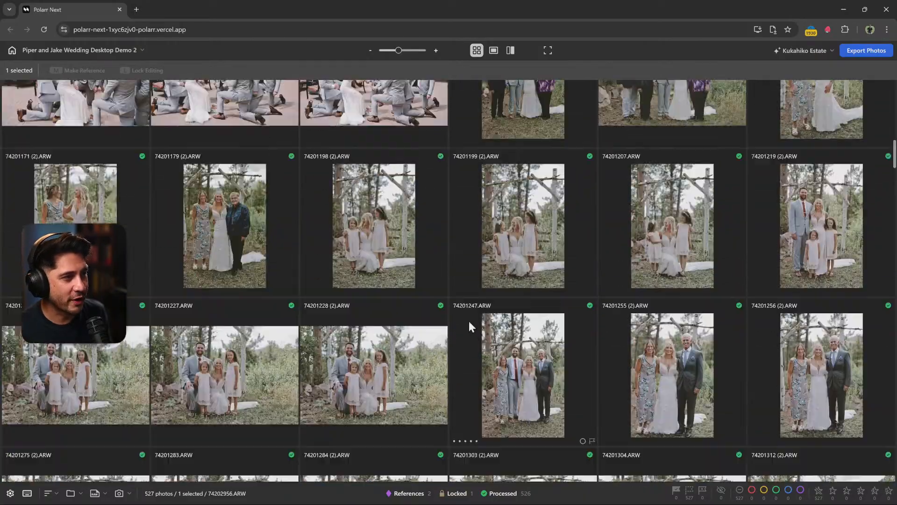
pyautogui.scroll(10, 475, 336)
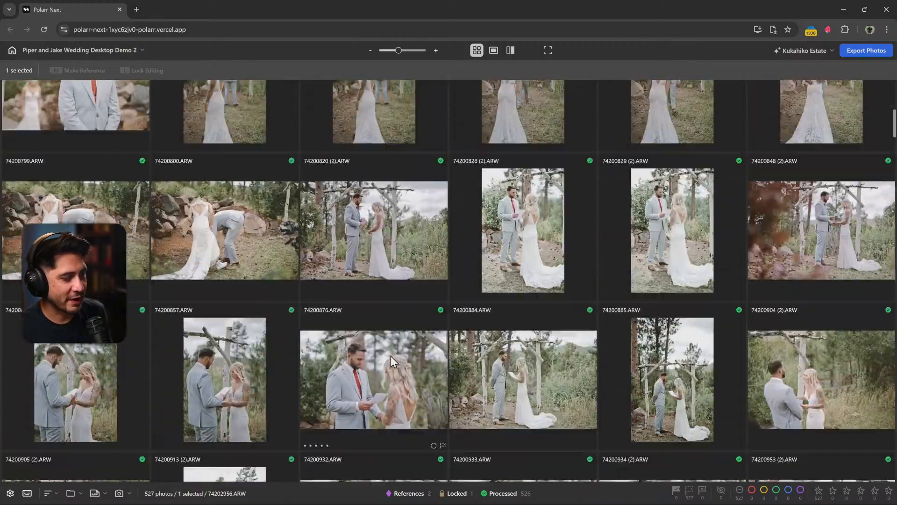
pyautogui.scroll(10, 399, 358)
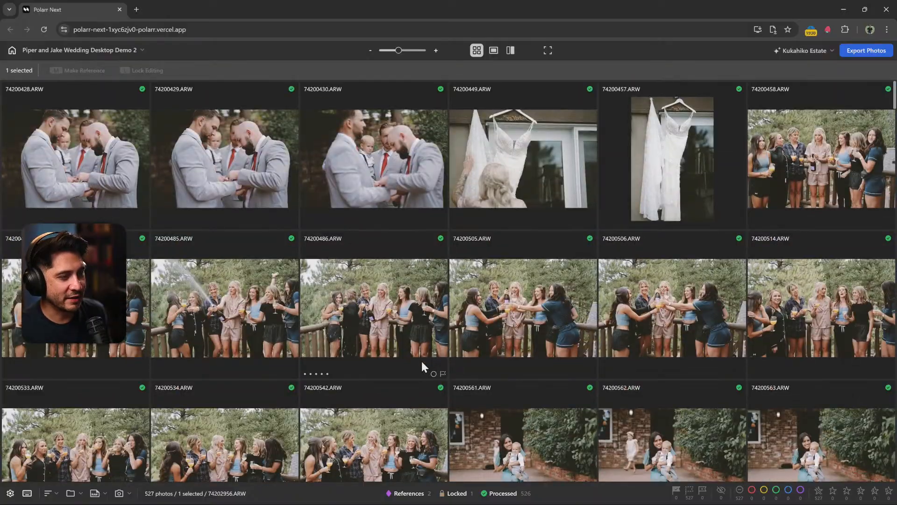
pyautogui.scroll(-5, 422, 361)
pyautogui.scroll(-15, 413, 366)
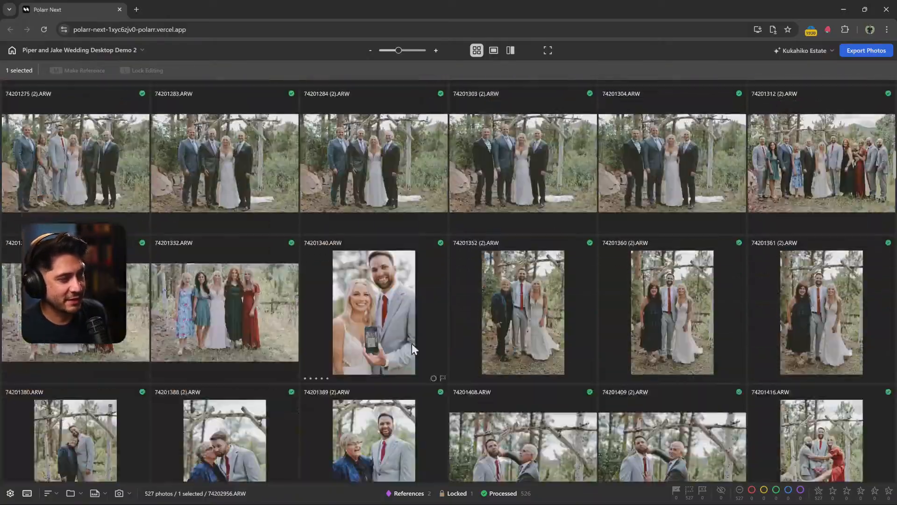
pyautogui.scroll(-20, 408, 373)
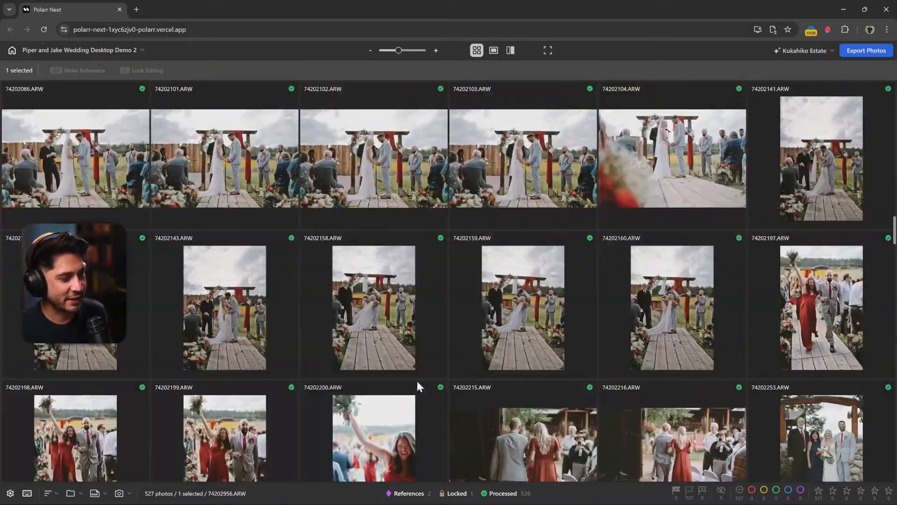
pyautogui.scroll(-10, 394, 363)
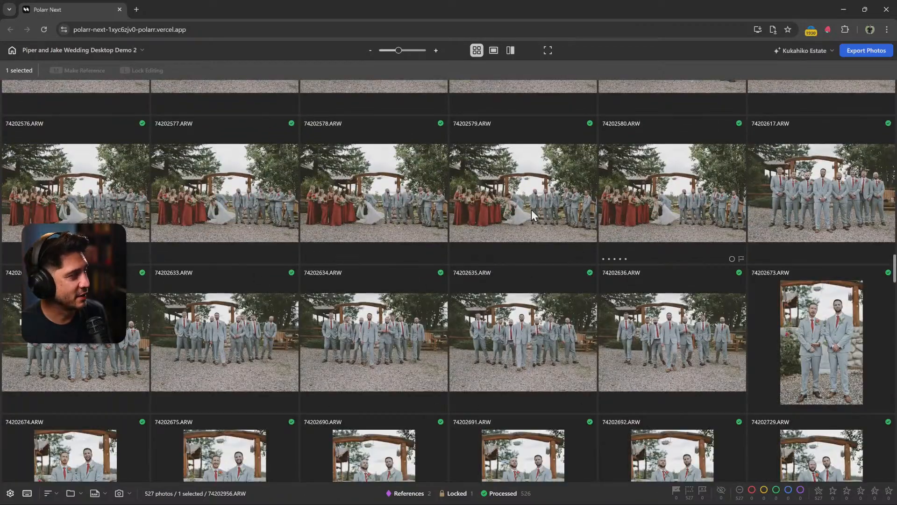
pyautogui.scroll(-7, 634, 320)
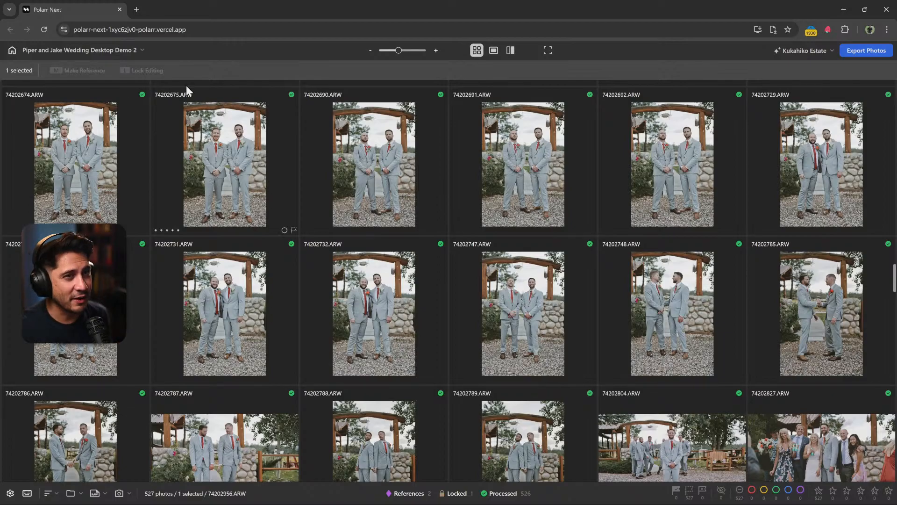
# Reset the current wedding project, removing its ratings and edit history, and continue into culling
pyautogui.click(91, 50)
pyautogui.click(98, 92)
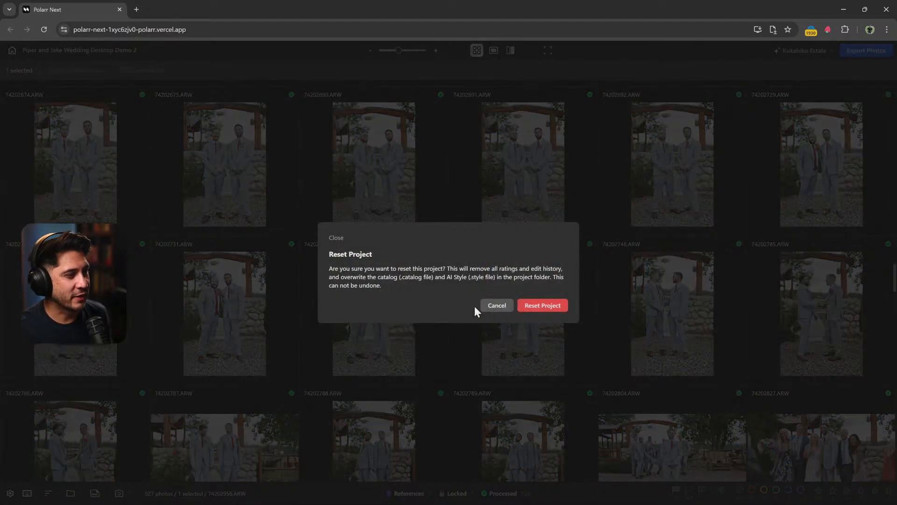
pyautogui.click(561, 306)
pyautogui.click(526, 339)
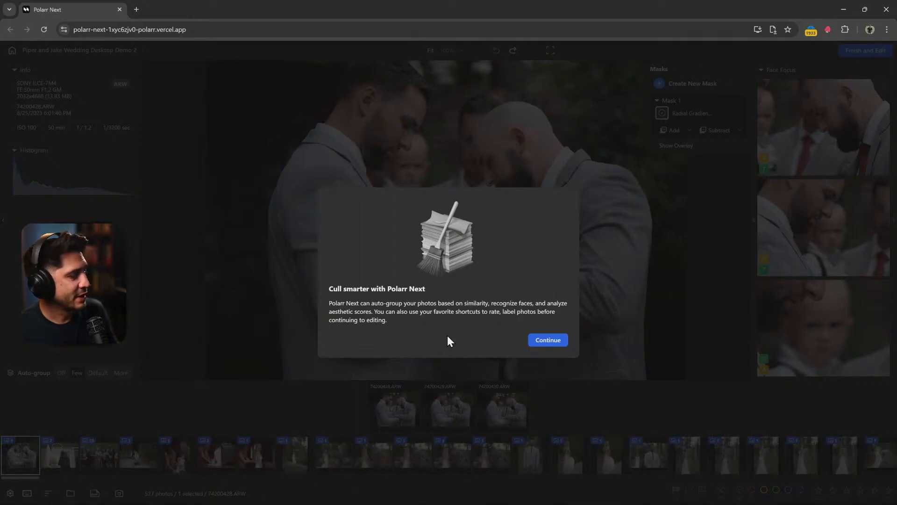
pyautogui.click(553, 341)
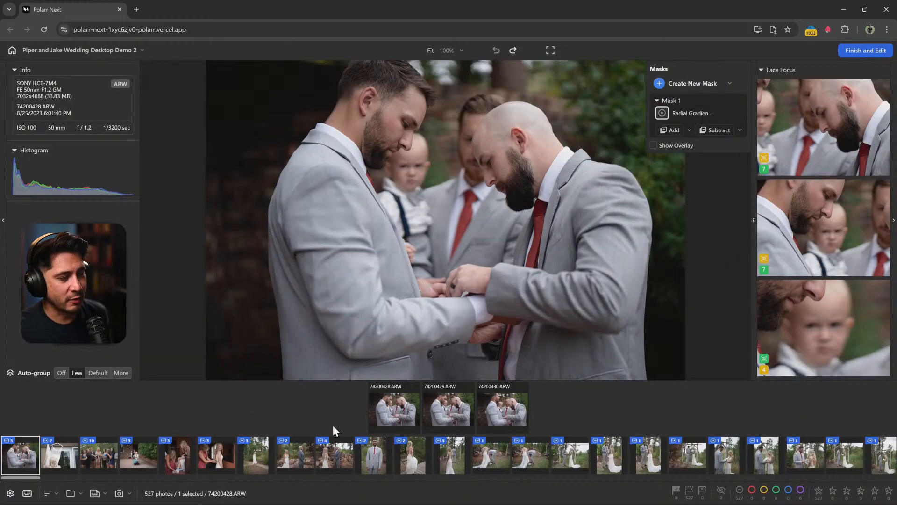
# Examine the photos and face close-ups in the auto-group starting with 74200458.ARW, up to 74200506.ARW
pyautogui.click(99, 455)
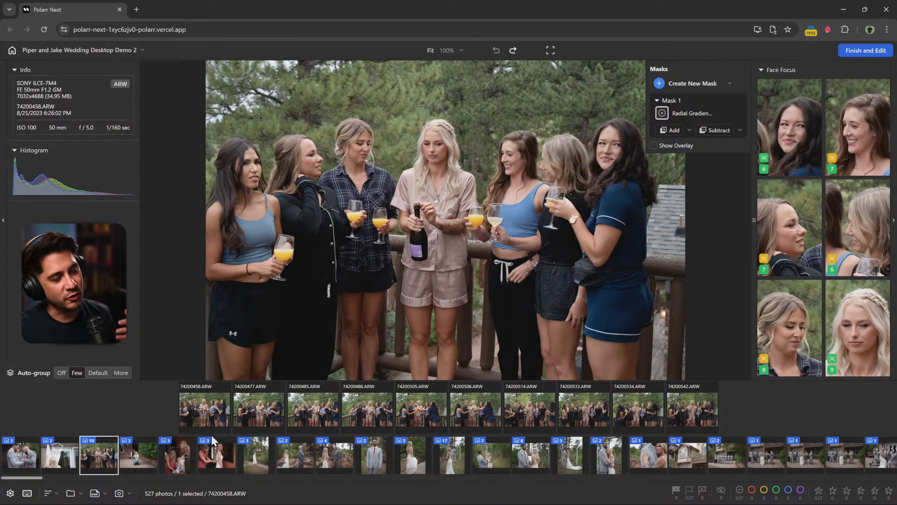
pyautogui.press('Right')
pyautogui.press('Right')
pyautogui.press('Right')
pyautogui.press('Right')
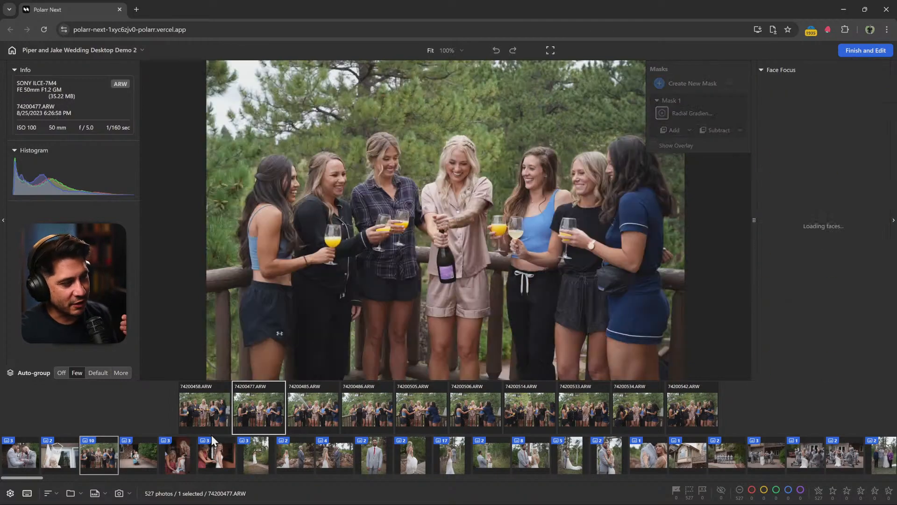
pyautogui.press('Right')
pyautogui.press('Right')
pyautogui.press('Left')
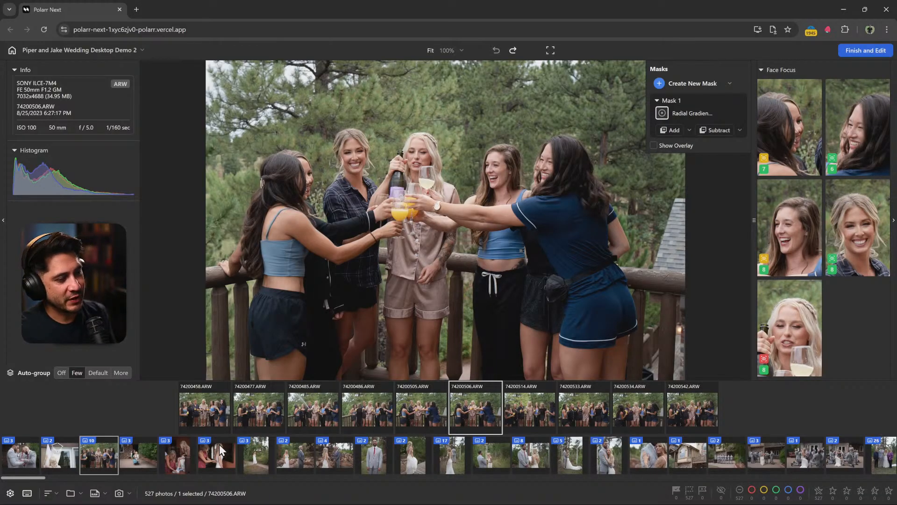
# Browse the following photo groups up to 74200675.ARW and return to the group starting with 74200458.ARW
pyautogui.scroll(-3, 220, 450)
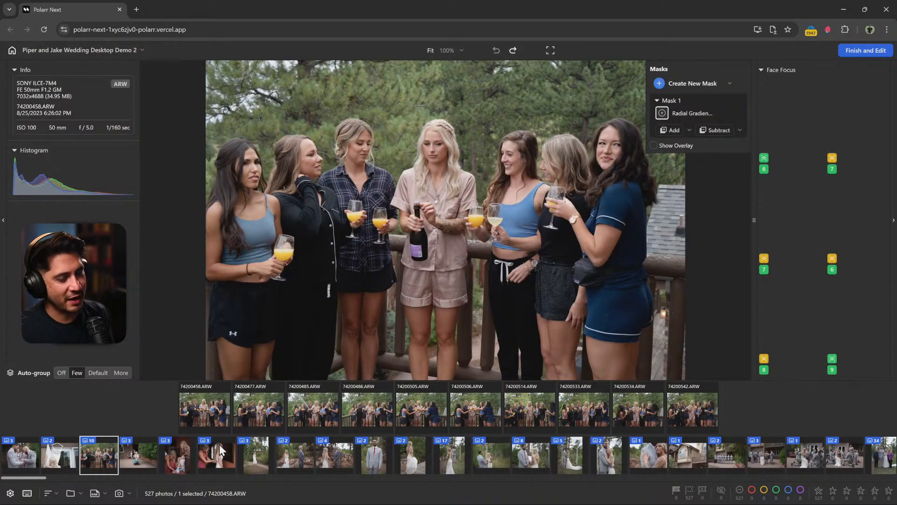
pyautogui.scroll(-6, 221, 450)
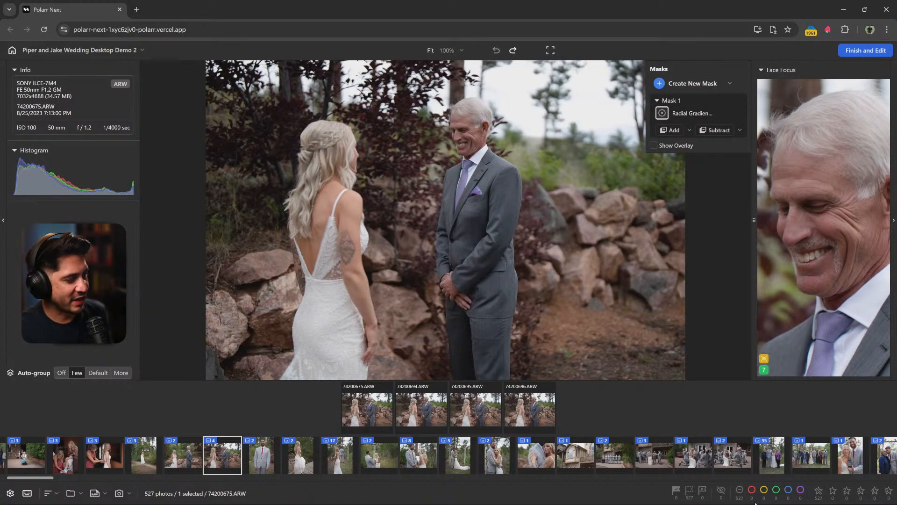
pyautogui.scroll(6, 401, 475)
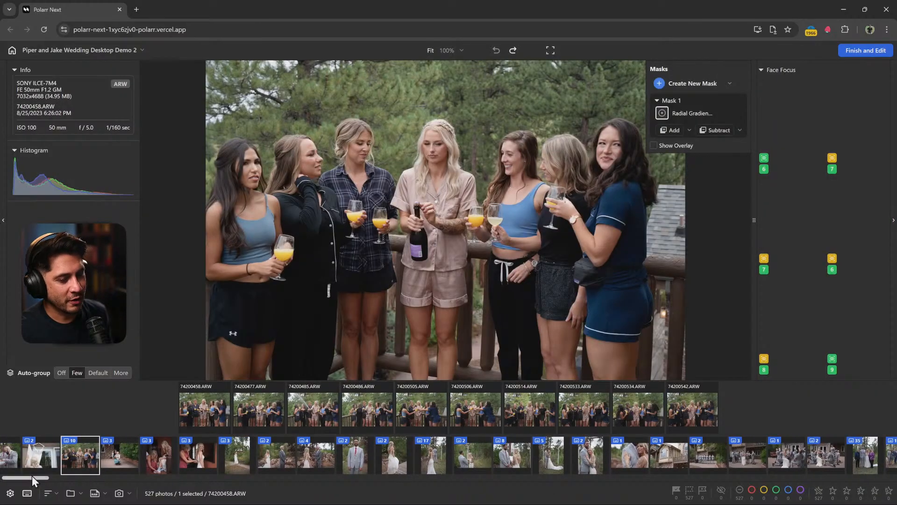
pyautogui.moveTo(32, 478); pyautogui.dragTo(594, 478)
pyautogui.scroll(10, 220, 467)
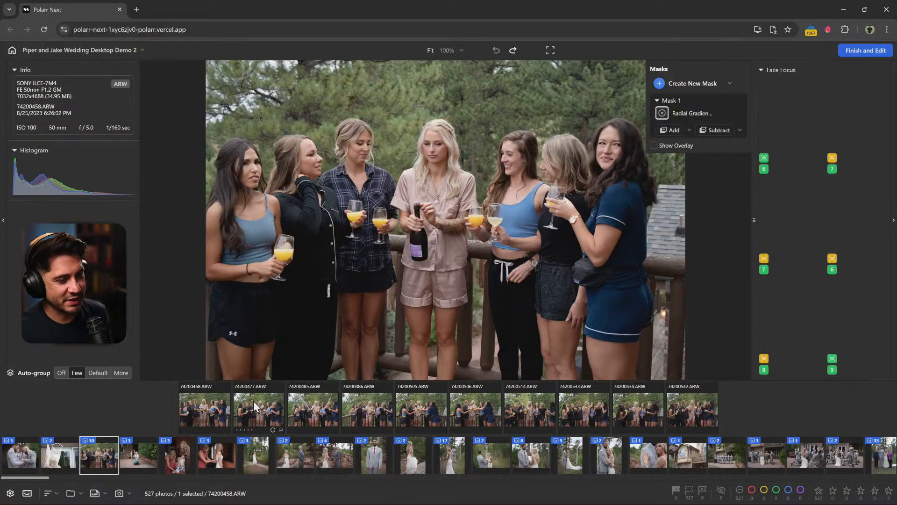
# Flag 74200485.ARW, 74200562.ARW and 74200590.ARW as picks and move on to 74200666.ARW
pyautogui.click(253, 400)
pyautogui.click(331, 417)
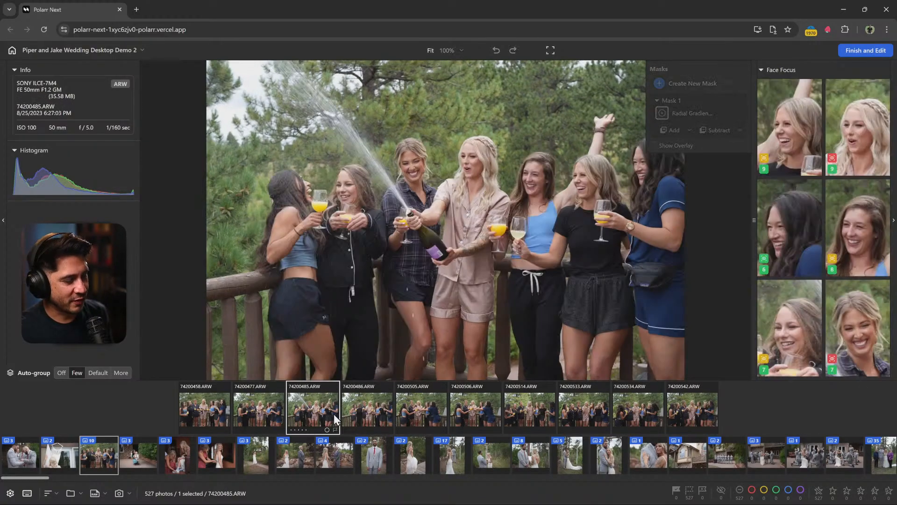
pyautogui.press('p')
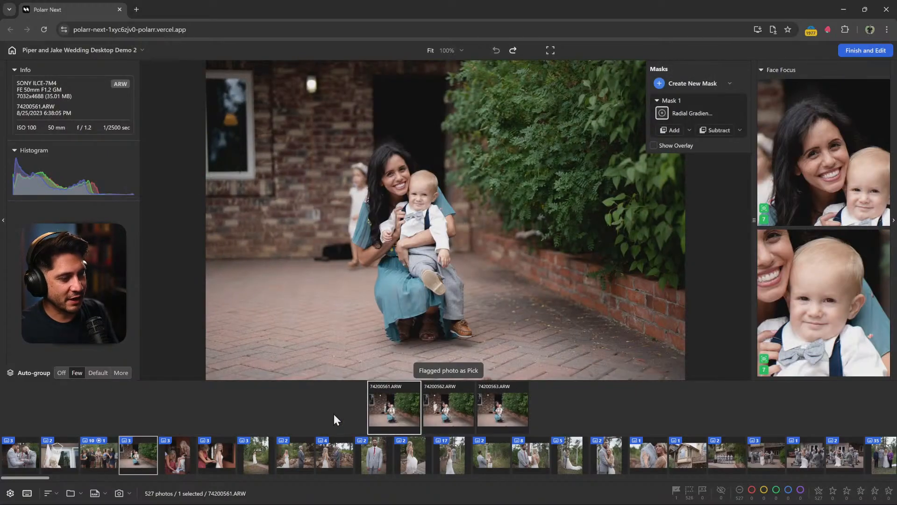
pyautogui.press('Right')
pyautogui.press('p')
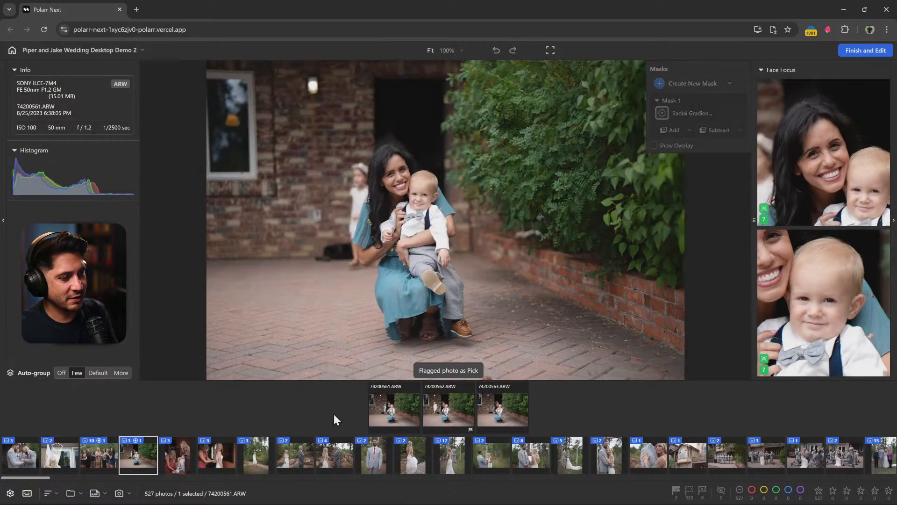
pyautogui.press('Right')
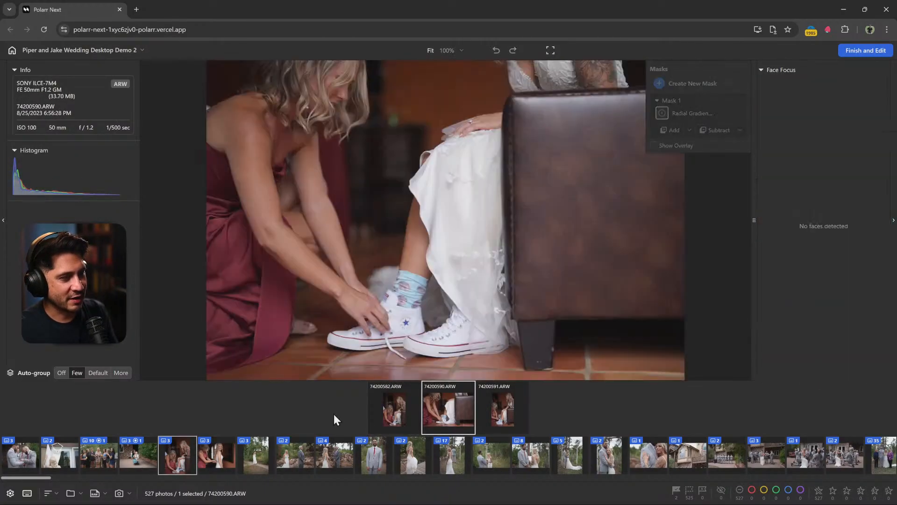
pyautogui.press('p')
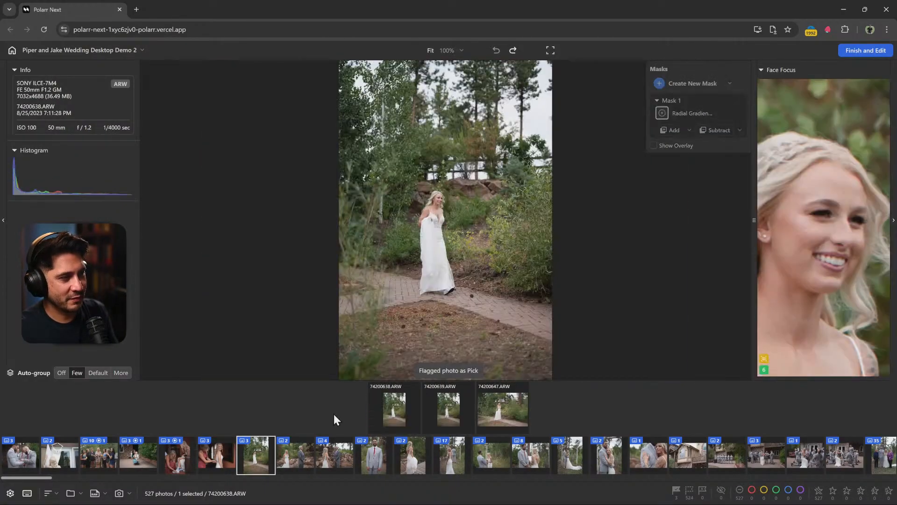
pyautogui.press('Right')
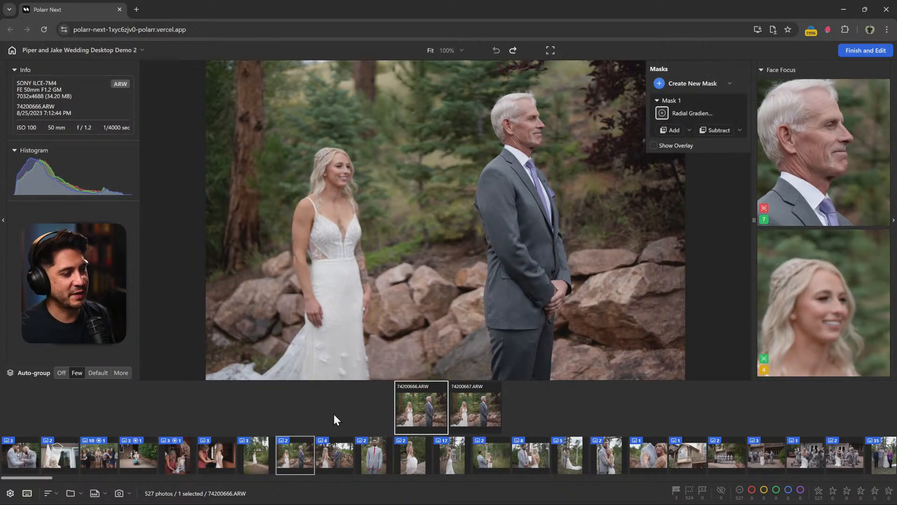
# Compare how the Few, Default and More auto-group levels group the photos, and leave auto-grouping on Default
pyautogui.moveTo(483, 380)
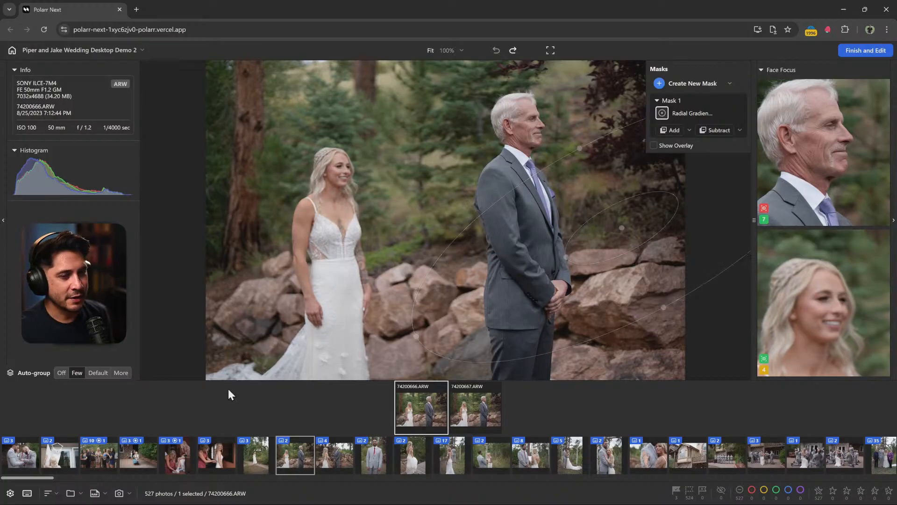
pyautogui.click(97, 372)
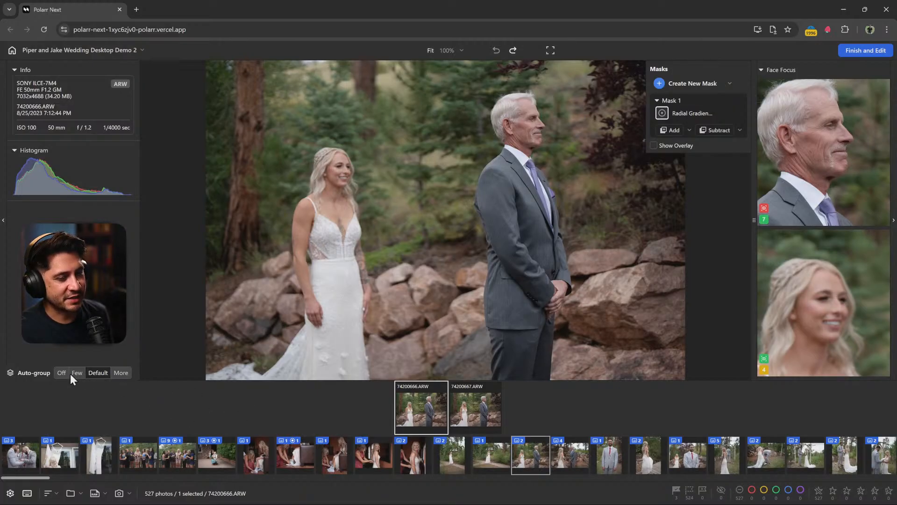
pyautogui.click(120, 372)
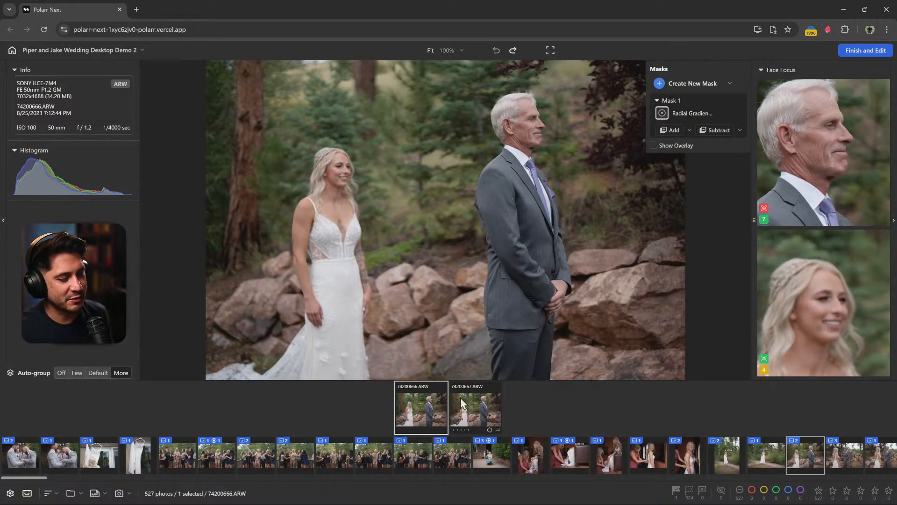
pyautogui.click(105, 376)
pyautogui.click(79, 375)
pyautogui.click(97, 375)
pyautogui.click(124, 376)
pyautogui.click(102, 375)
pyautogui.click(77, 376)
pyautogui.click(123, 377)
pyautogui.click(91, 375)
pyautogui.click(75, 374)
pyautogui.click(106, 377)
pyautogui.click(74, 371)
pyautogui.click(96, 374)
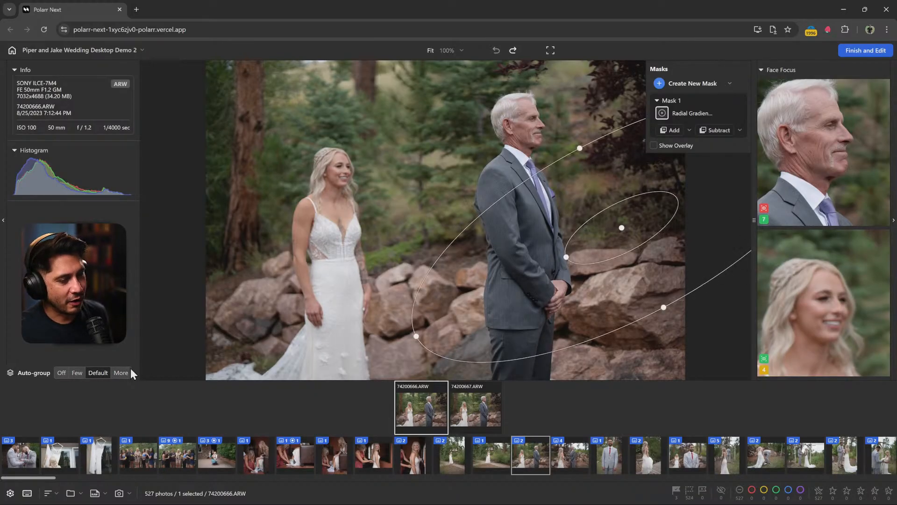
# Open the group containing the flagged pick 74200590.ARW
pyautogui.moveTo(765, 216)
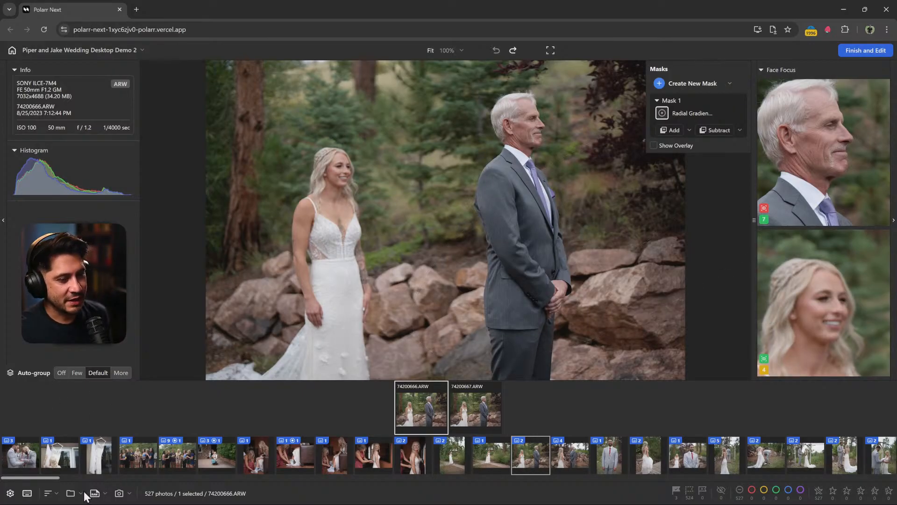
pyautogui.click(302, 464)
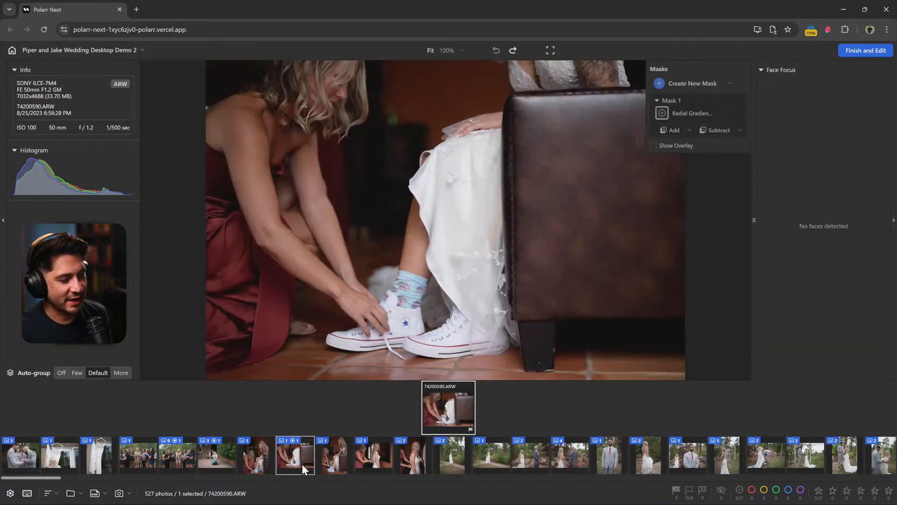
# Browse the photo groups around 74200590.ARW, from 74200562.ARW through the bridal photos, and finish on 74200582.ARW
pyautogui.press('Right')
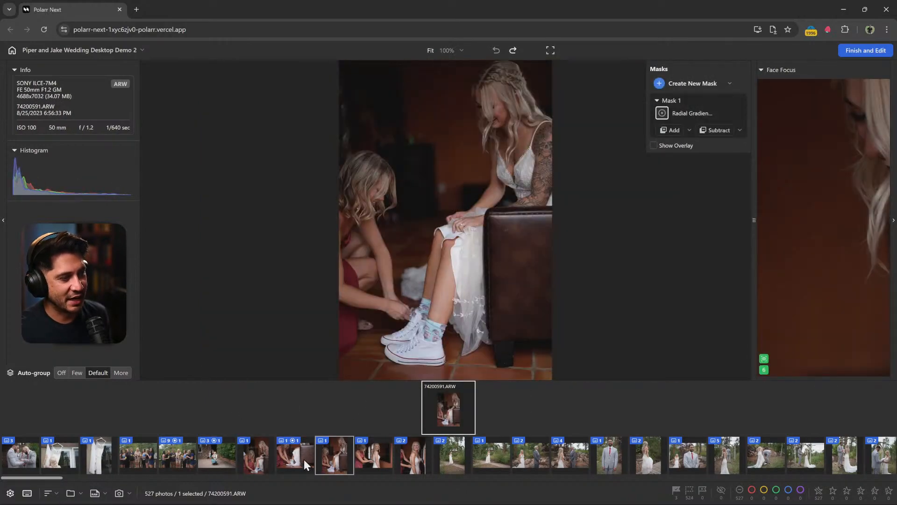
pyautogui.click(304, 459)
pyautogui.press('Left')
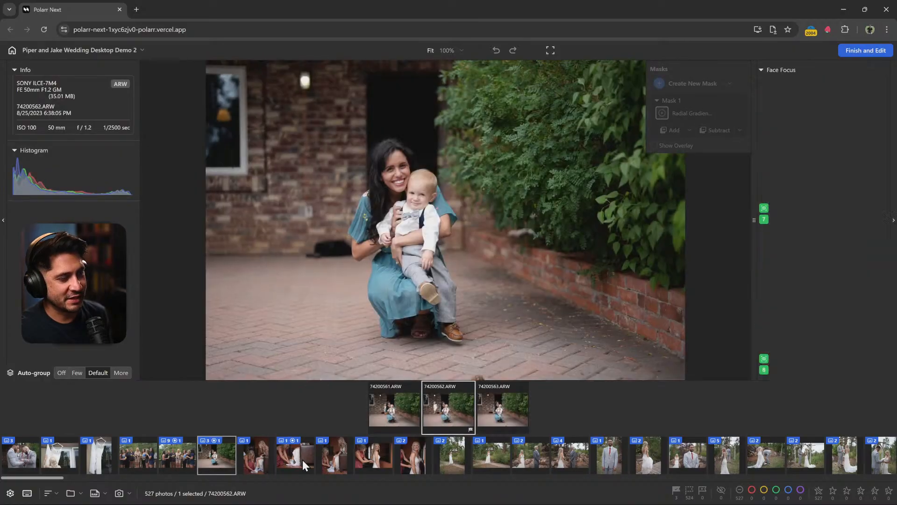
pyautogui.press('Left')
pyautogui.press('Right')
pyautogui.click(302, 460)
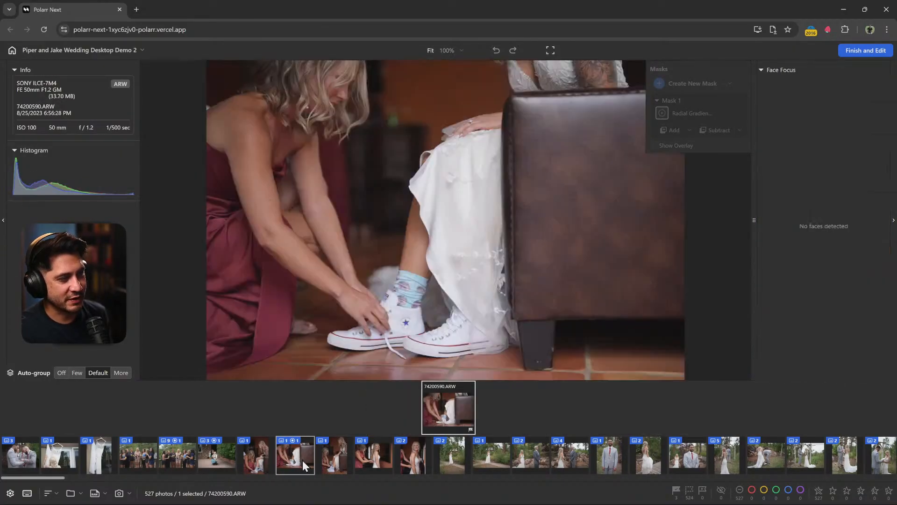
pyautogui.press('Right')
pyautogui.press('Right')
pyautogui.press('Right')
pyautogui.press('Left')
pyautogui.press('Left')
pyautogui.press('Left')
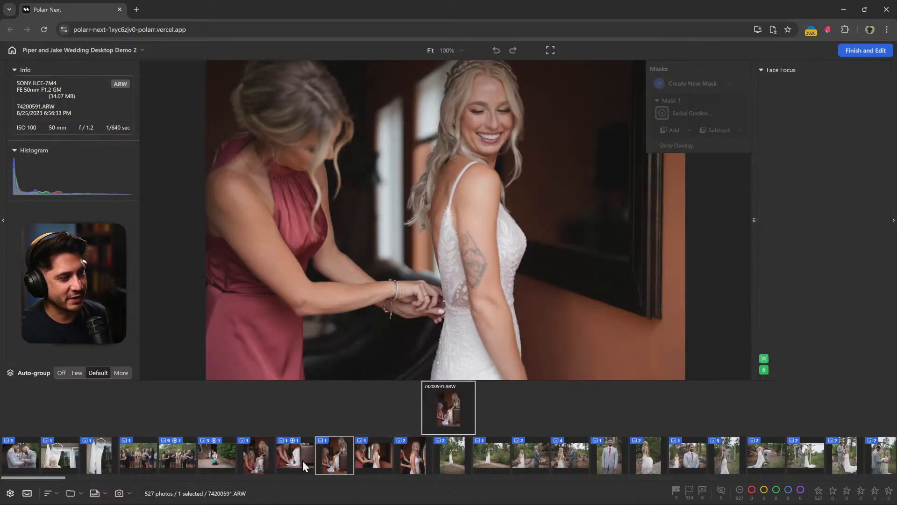
pyautogui.press('Left')
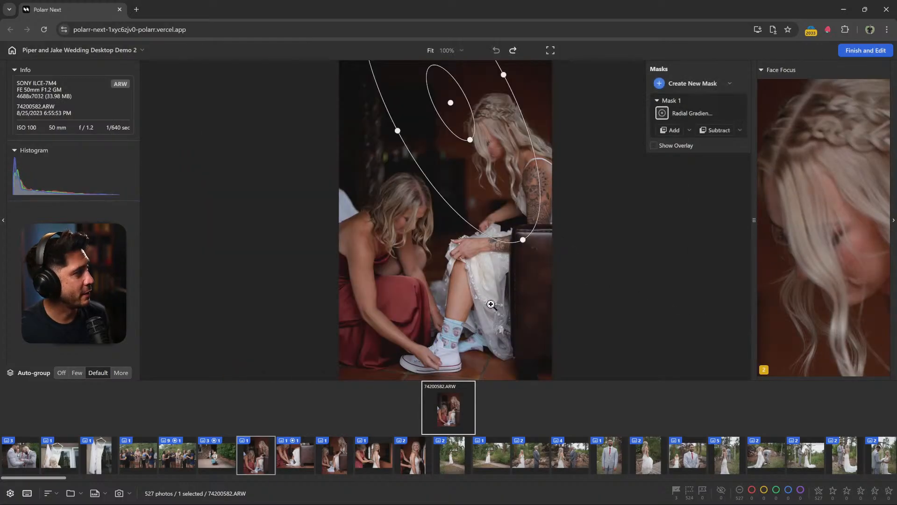
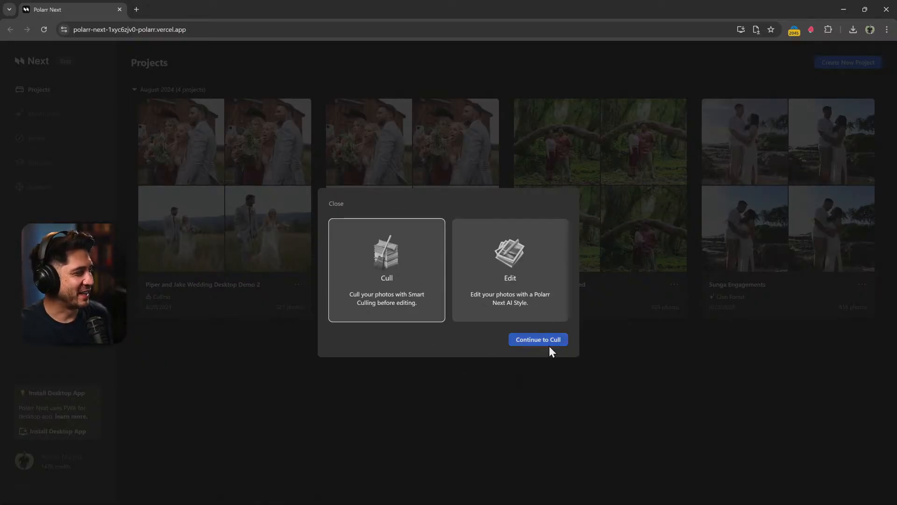
# Create the User Submitted project in Cull mode and browse its photo groups up to IMG_2616 copy.JPG
pyautogui.click(563, 339)
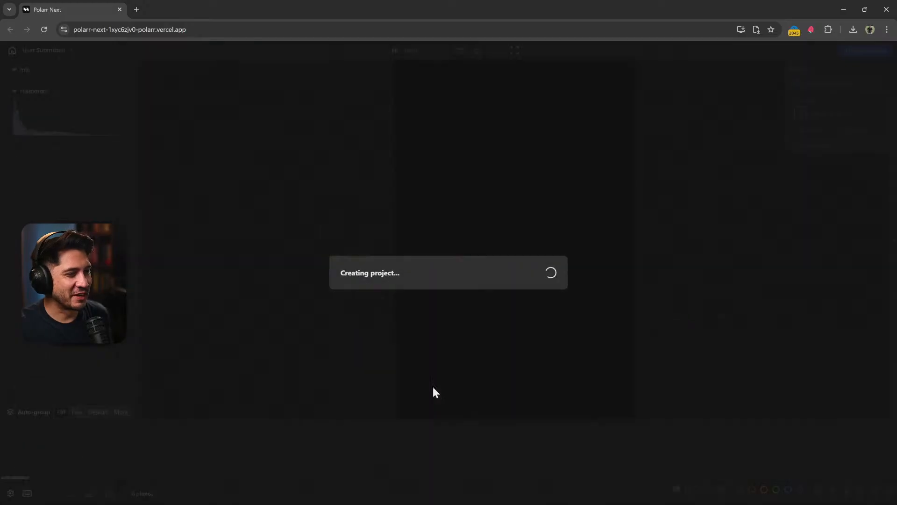
pyautogui.click(559, 339)
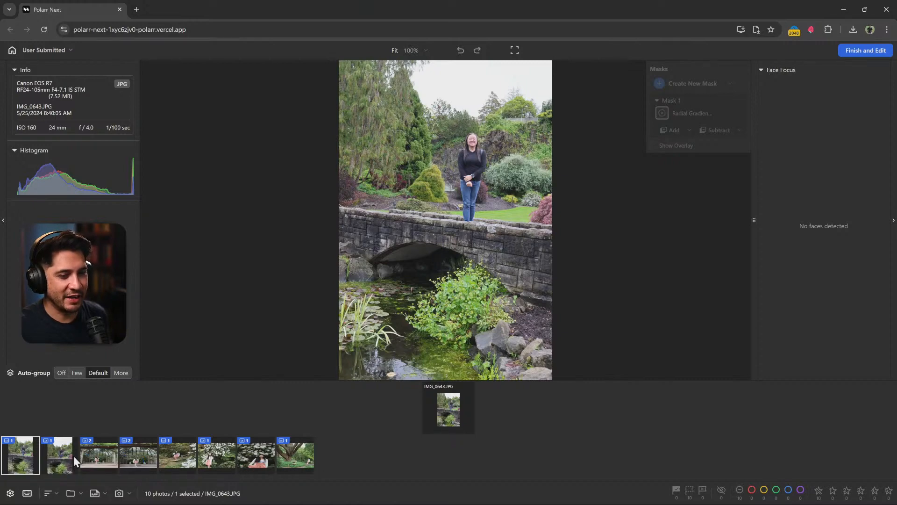
pyautogui.press('Right')
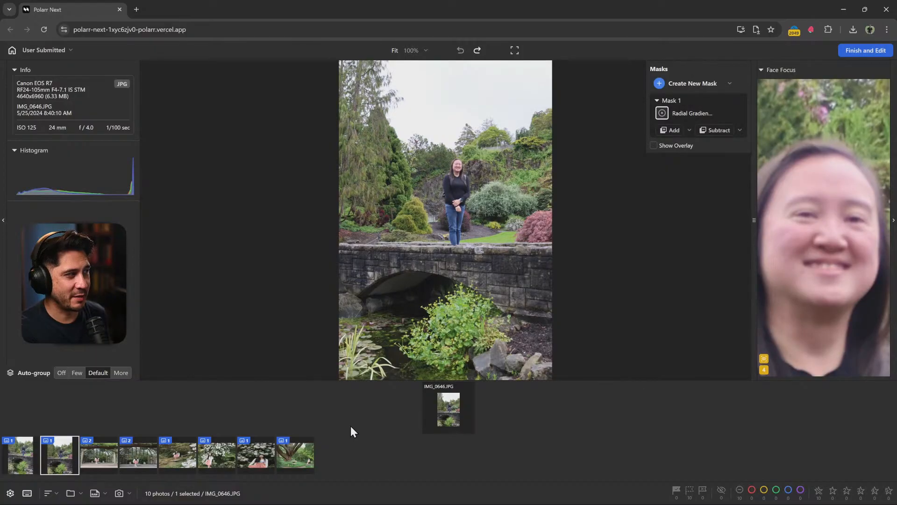
pyautogui.press('Right')
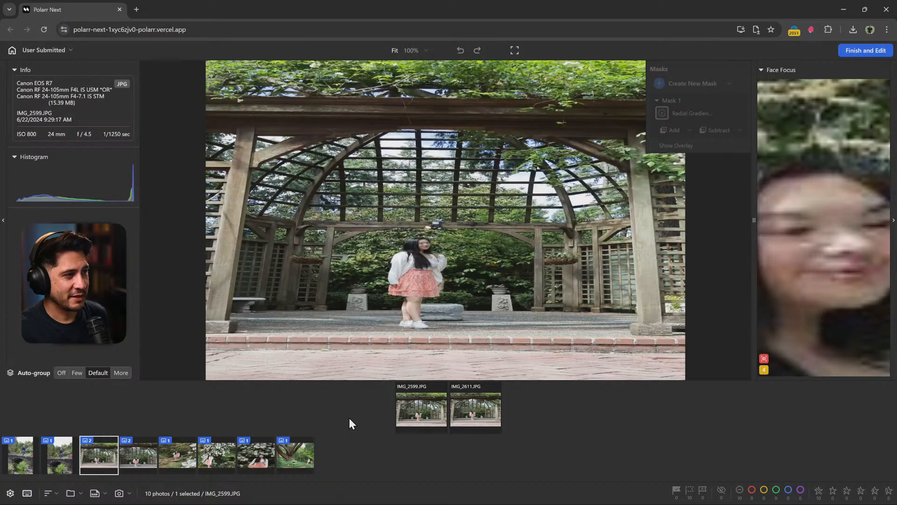
pyautogui.press('Right')
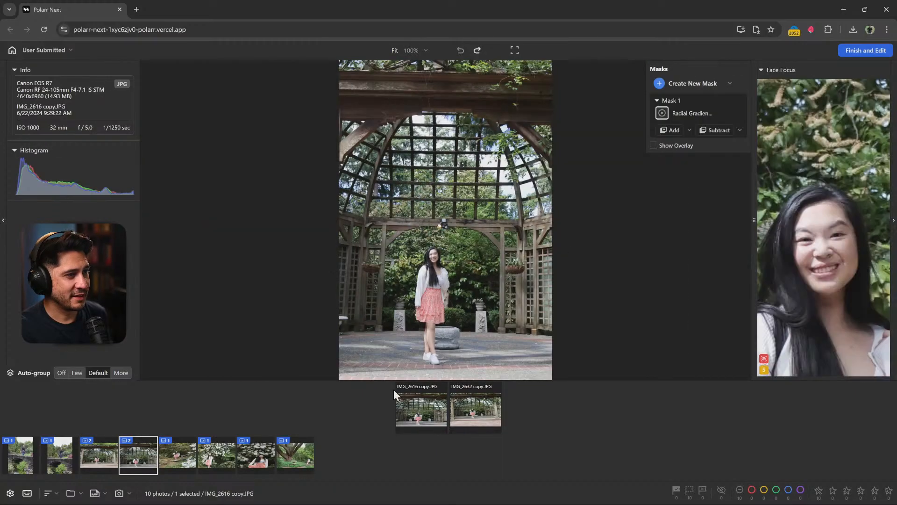
pyautogui.moveTo(708, 74)
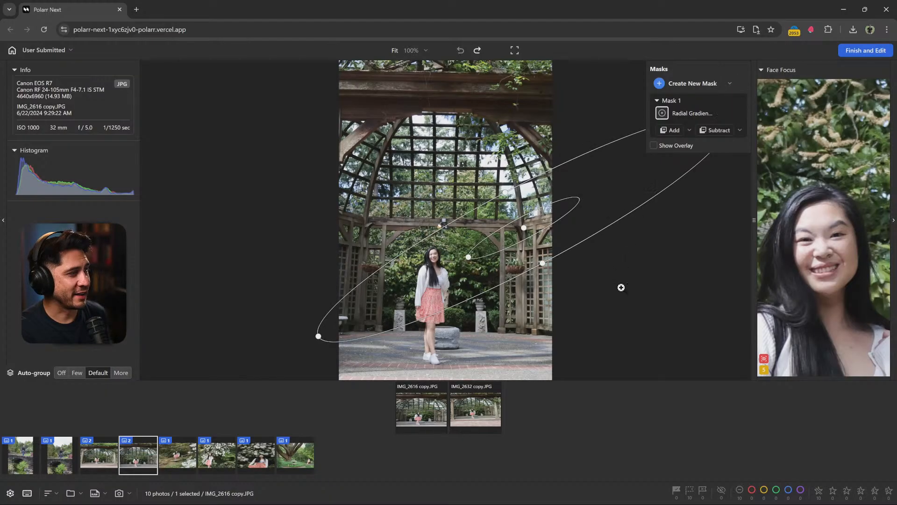
pyautogui.moveTo(368, 273)
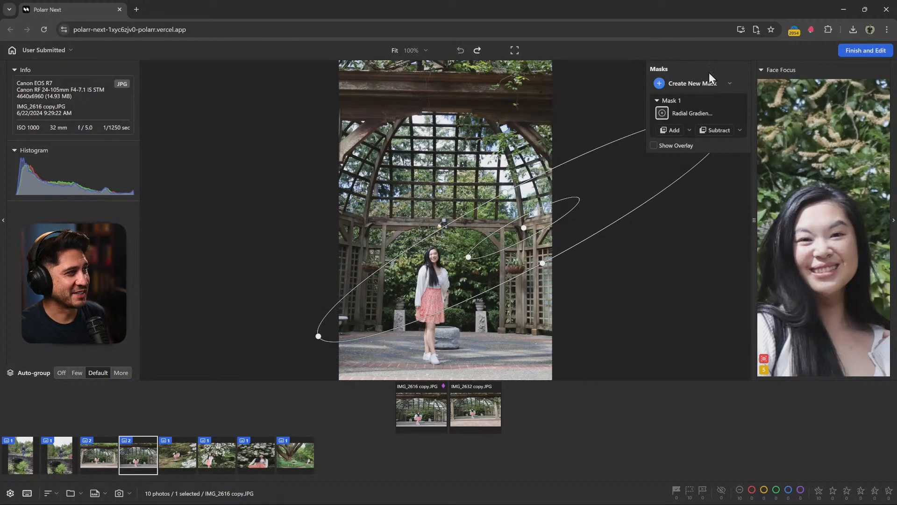
pyautogui.click(13, 50)
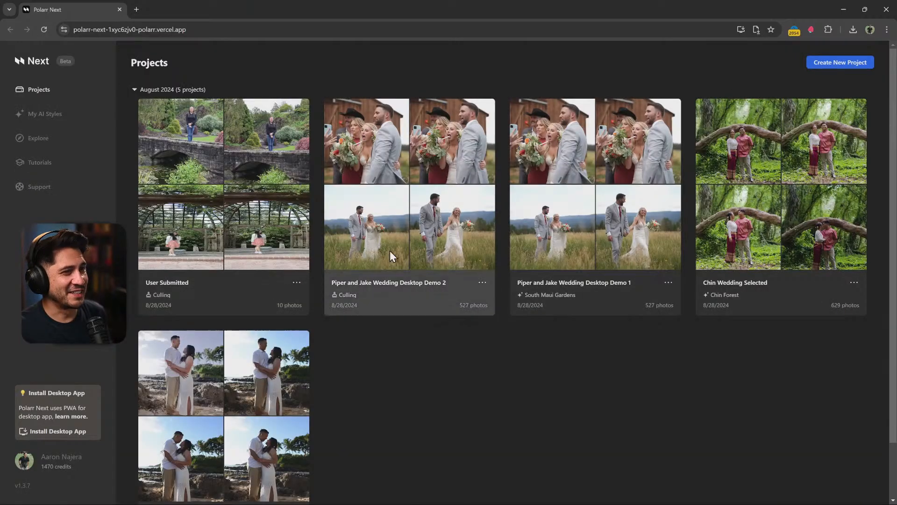
pyautogui.click(437, 240)
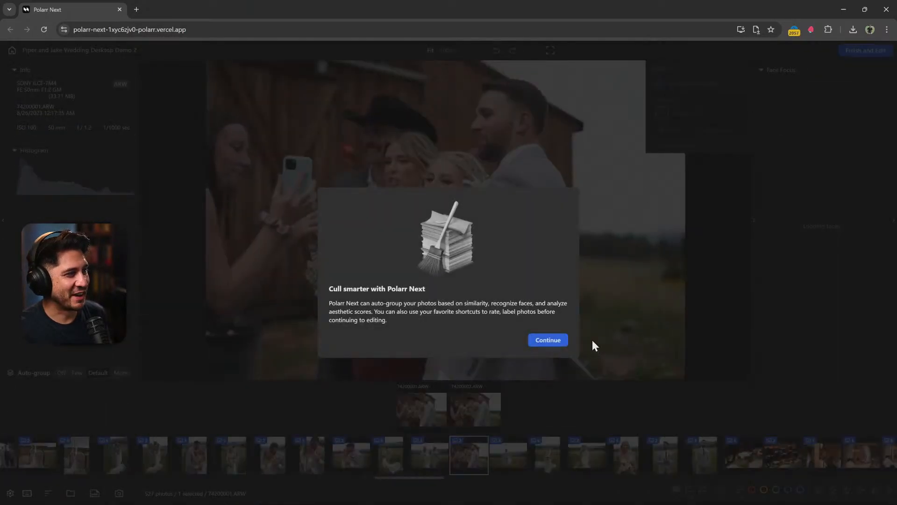
pyautogui.click(547, 340)
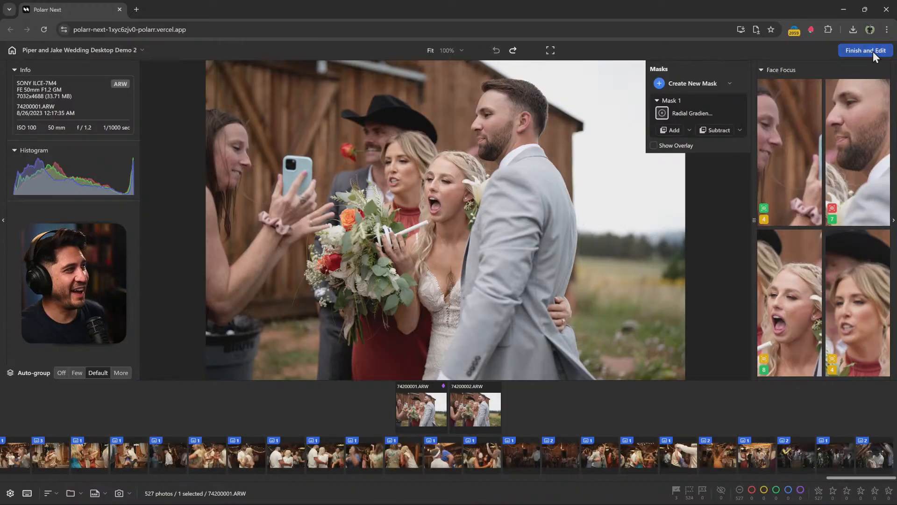
pyautogui.click(874, 52)
pyautogui.click(431, 324)
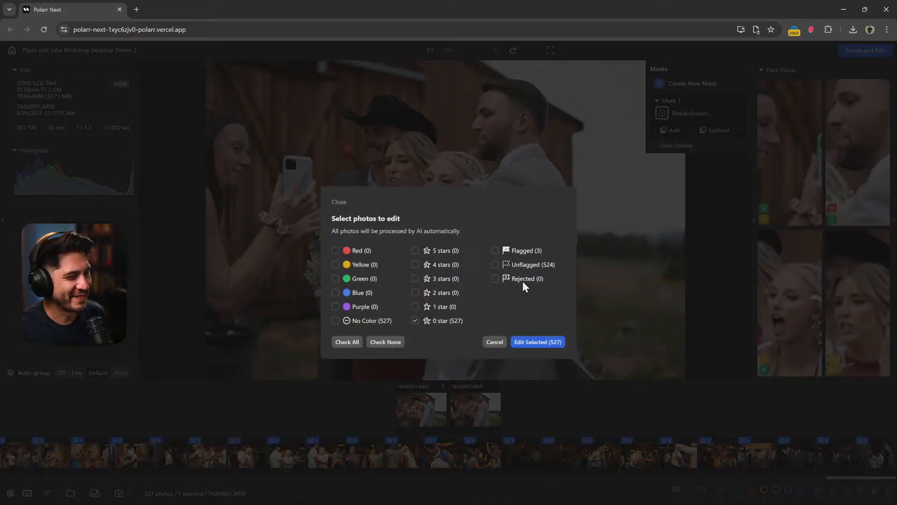
pyautogui.click(545, 342)
pyautogui.click(551, 371)
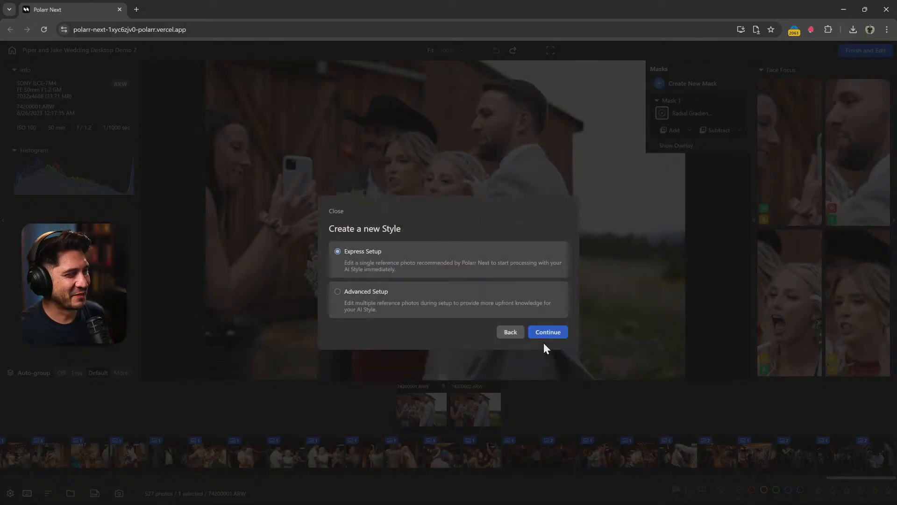
pyautogui.click(508, 331)
pyautogui.click(333, 172)
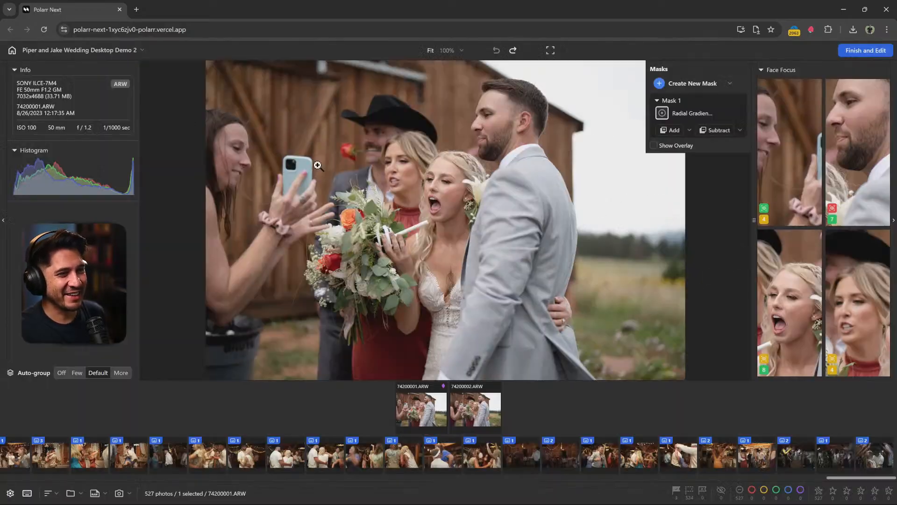
# Open 74200457.ARW in the Piper and Jake Wedding Desktop Demo 1 project and leave the masking tool
pyautogui.click(12, 50)
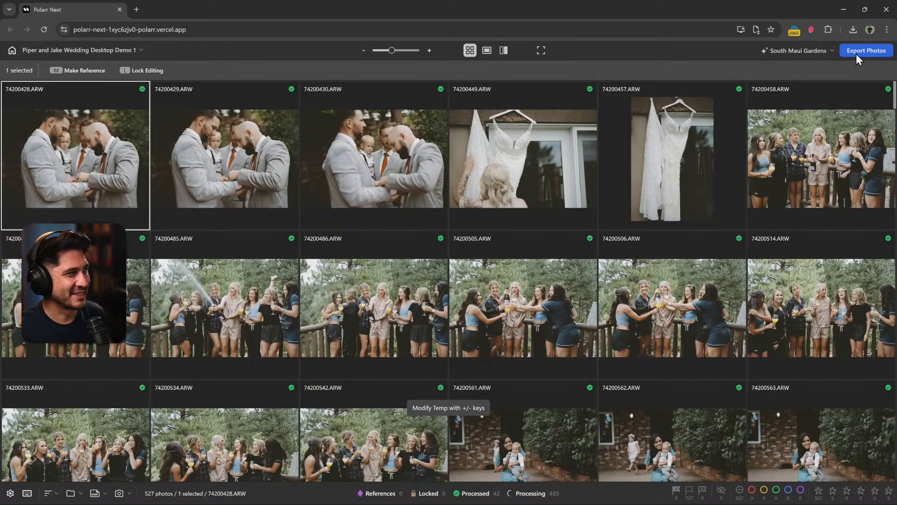
pyautogui.doubleClick(656, 187)
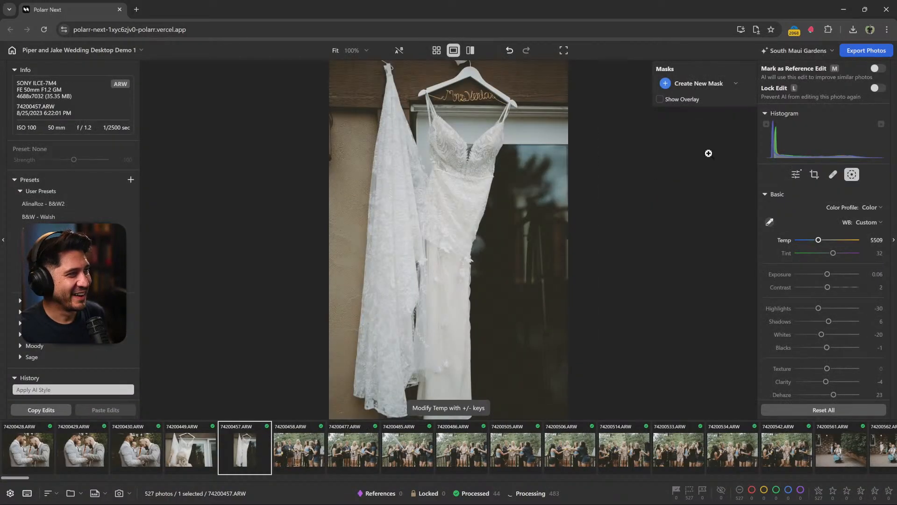
pyautogui.click(852, 175)
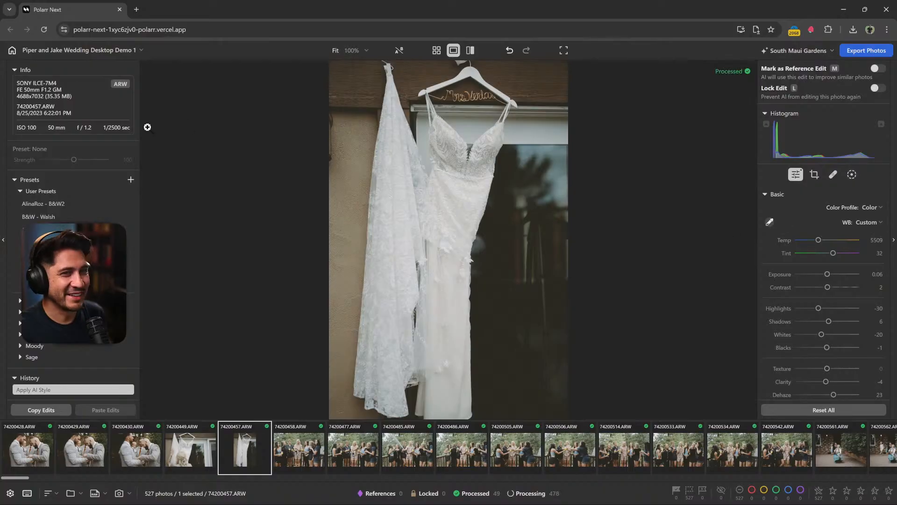
# Reopen the User Submitted project for culling and set its auto-group level to Few
pyautogui.click(12, 50)
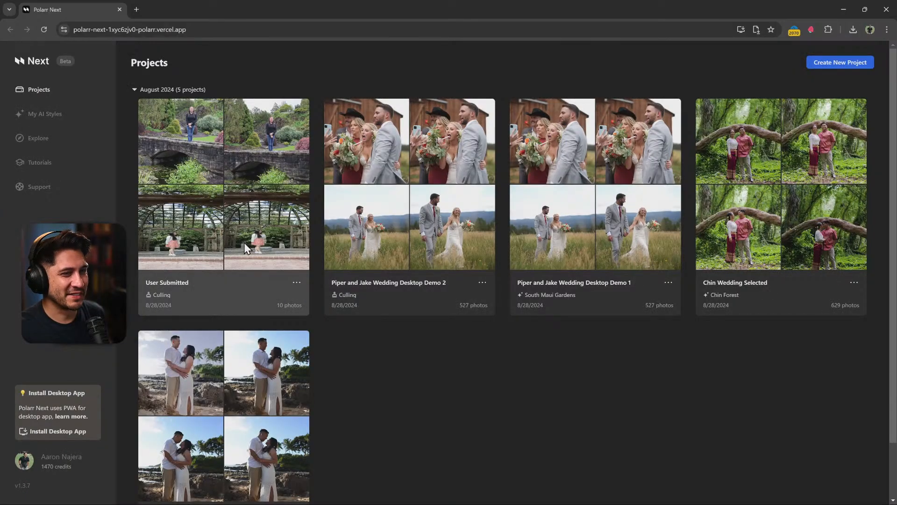
pyautogui.click(244, 243)
pyautogui.click(562, 341)
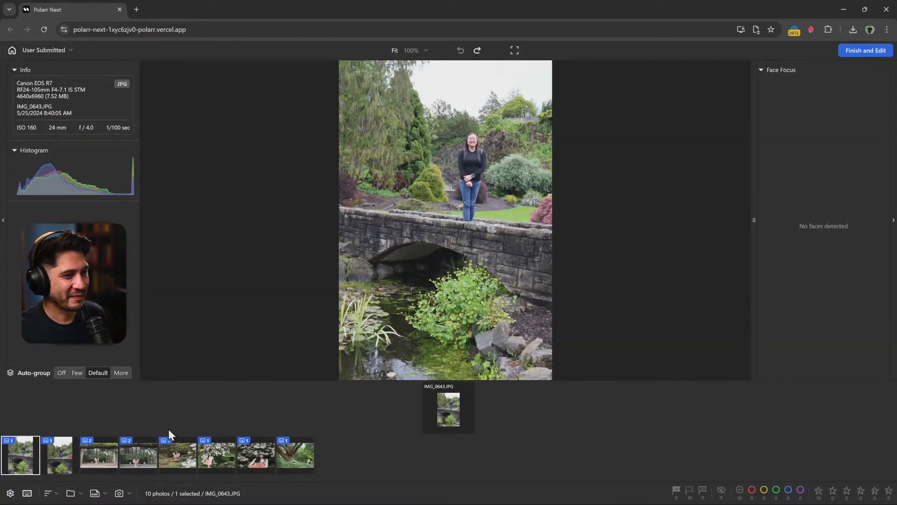
pyautogui.press('Right')
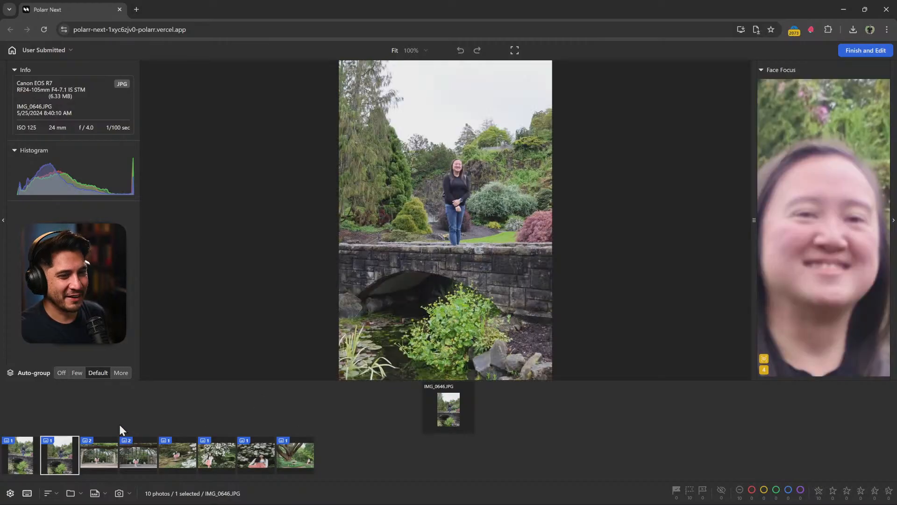
pyautogui.click(75, 372)
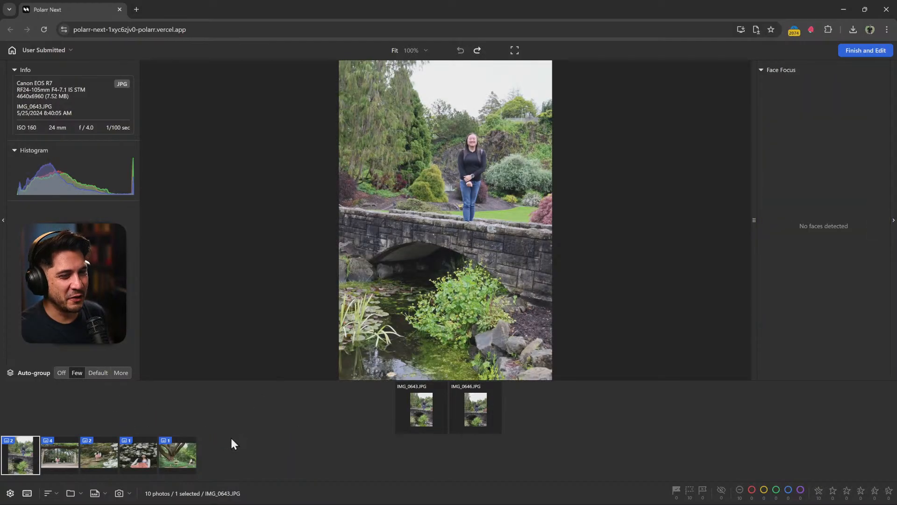
# Compare the two bridge photos and flag IMG_0643.JPG as a pick
pyautogui.press('Right')
pyautogui.press('Left')
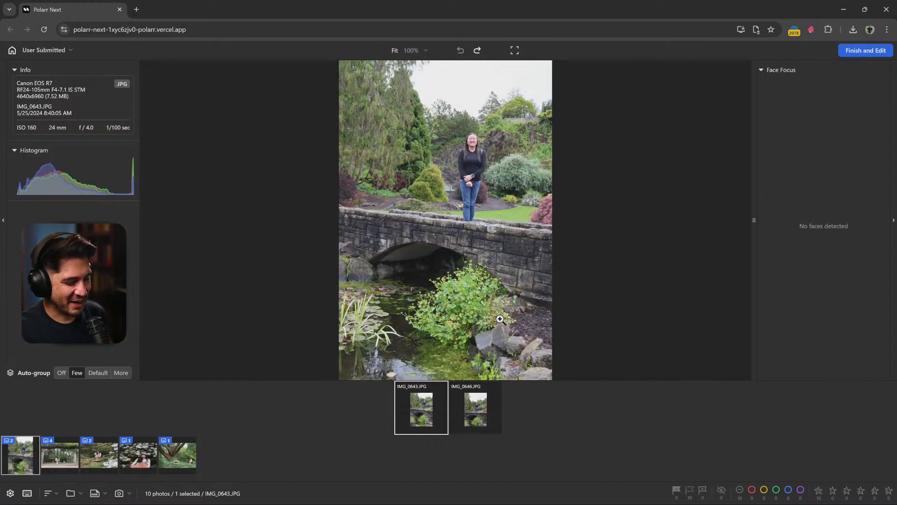
pyautogui.press('p')
pyautogui.press('Right')
pyautogui.press('Left')
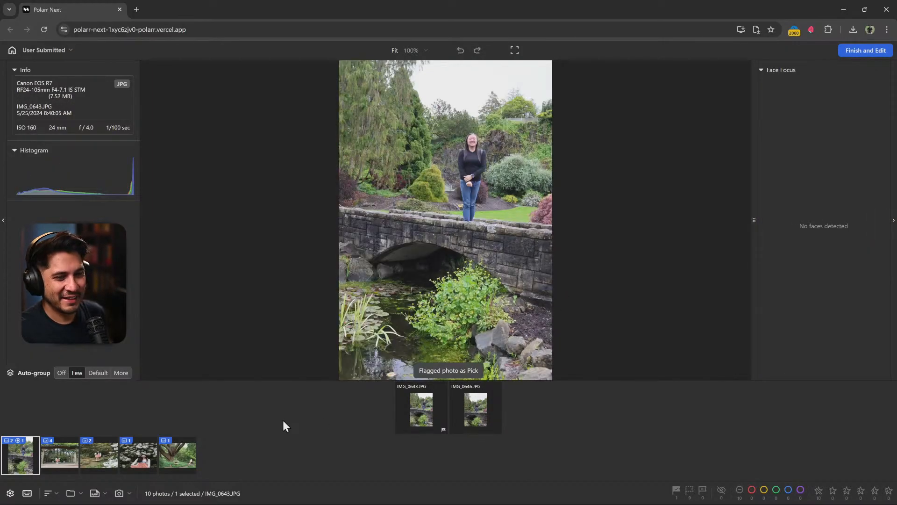
# Compare the four gazebo photos, from IMG_2599.JPG to IMG_2632 copy.JPG, using their face close-ups
pyautogui.press('Down')
pyautogui.click(368, 416)
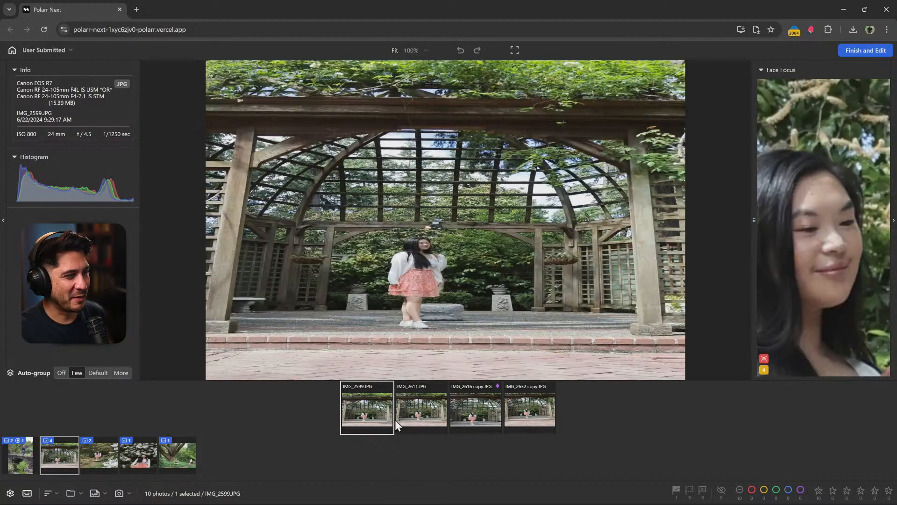
pyautogui.press('Right')
pyautogui.press('Right')
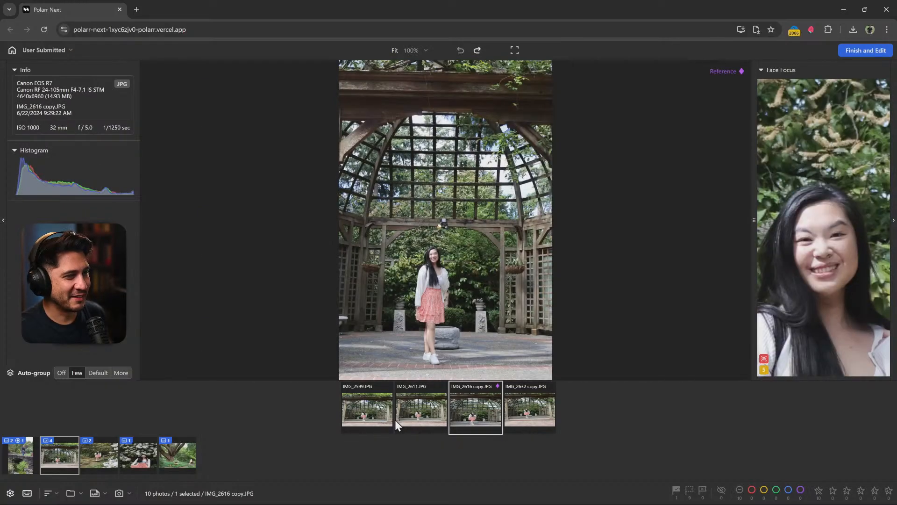
pyautogui.press('Right')
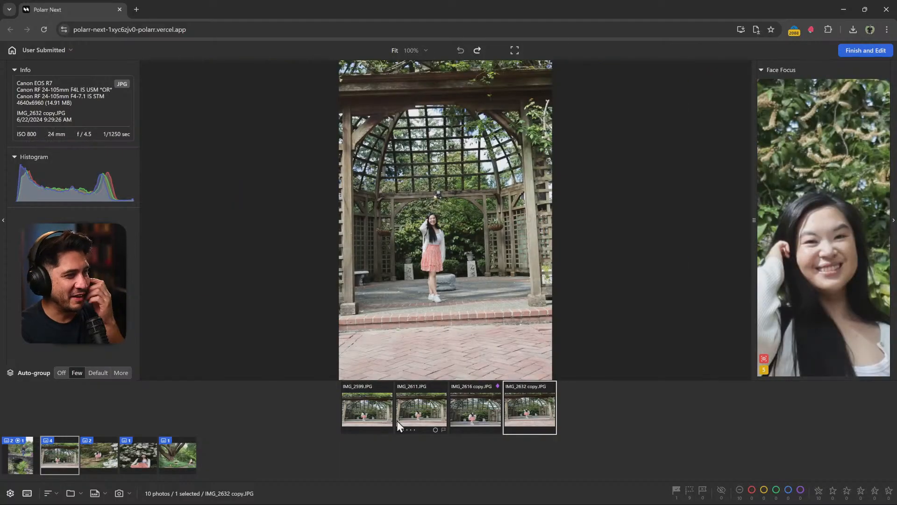
pyautogui.press('Left')
pyautogui.press('Left')
pyautogui.press('Left')
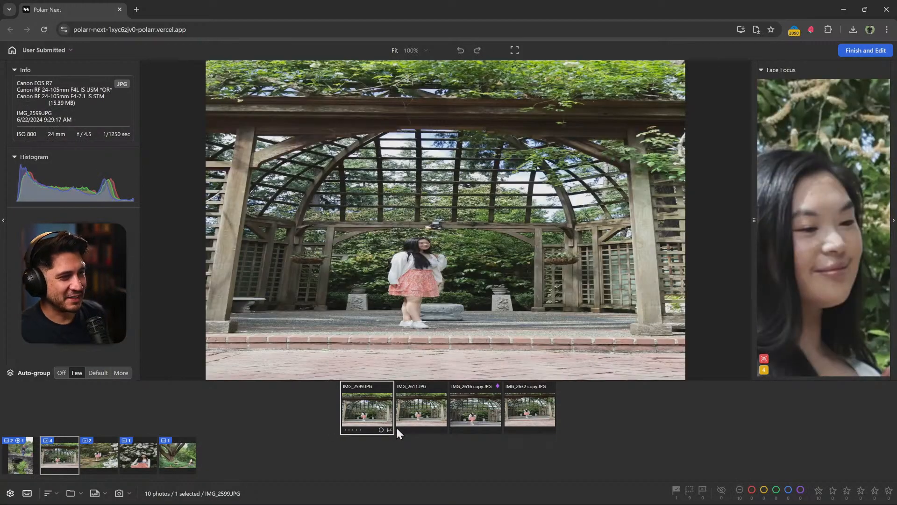
# Flag IMG_2611.JPG and IMG_2616 copy.JPG as picks and move on to IMG_2632 copy.JPG
pyautogui.click(409, 408)
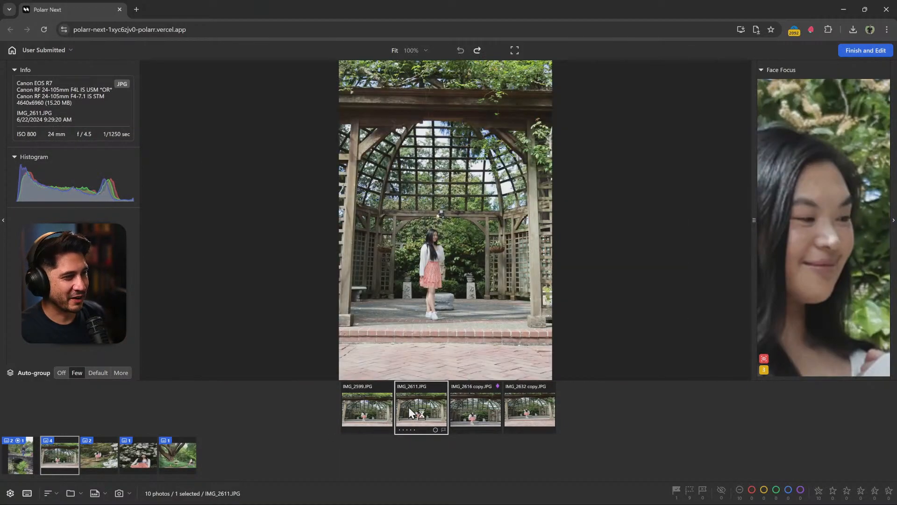
pyautogui.press('p')
pyautogui.press('Right')
pyautogui.press('Right')
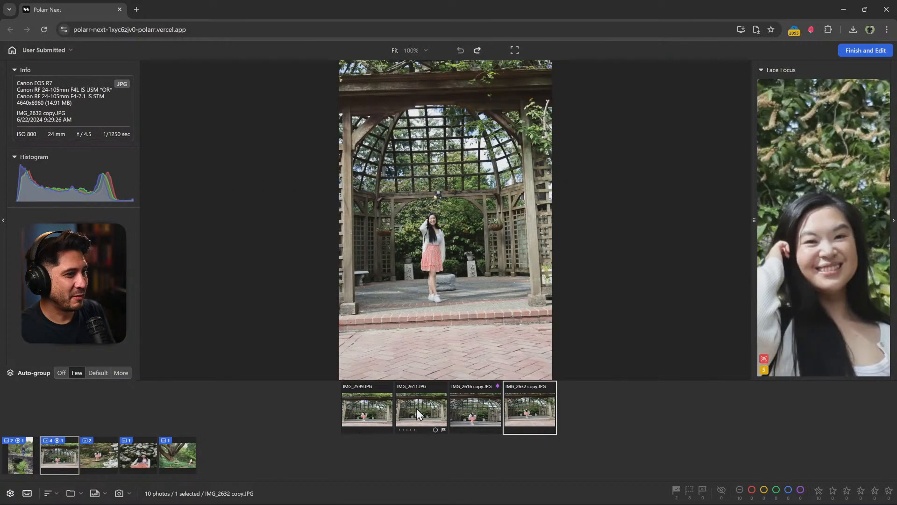
pyautogui.press('Left')
pyautogui.press('p')
pyautogui.press('Down')
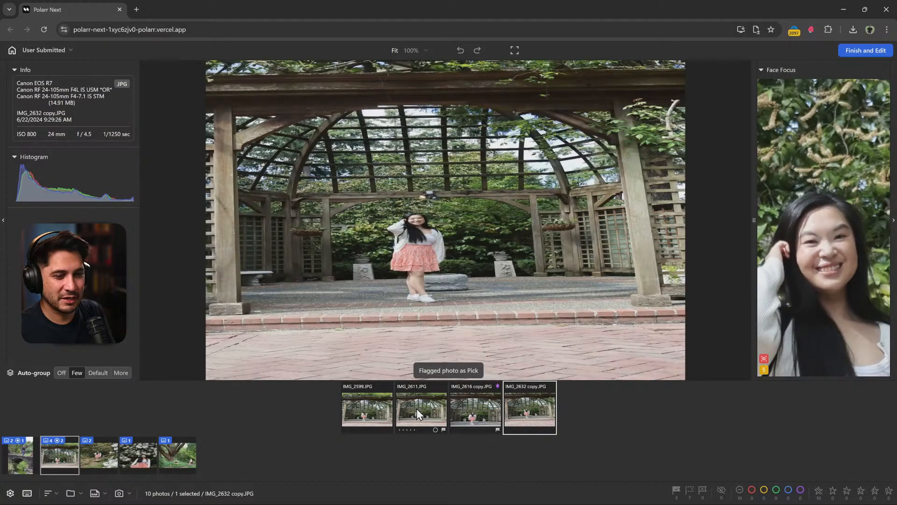
# Flag IMG_2829 copy.JPG, IMG_2843 copy.JPG, IMG_2852 copy.JPG and IMG_3089 copy.JPG as picks
pyautogui.press('Right')
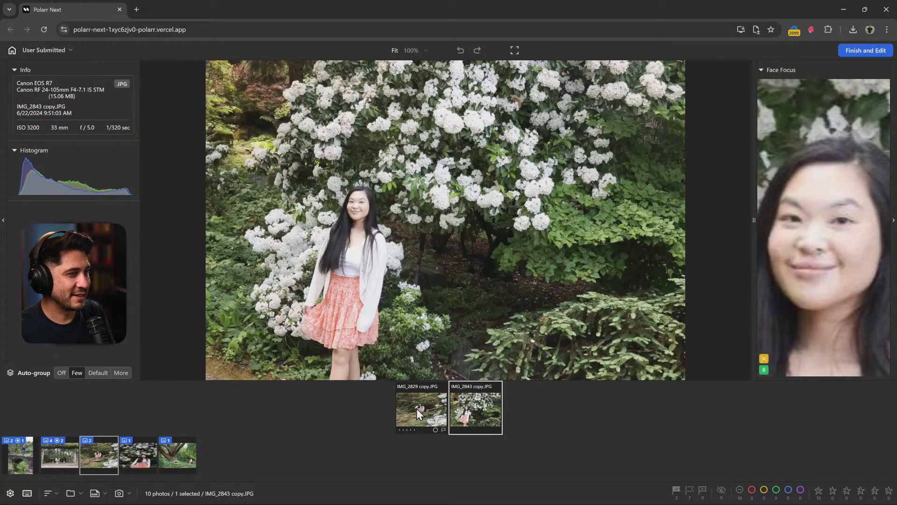
pyautogui.press('Left')
pyautogui.press('p')
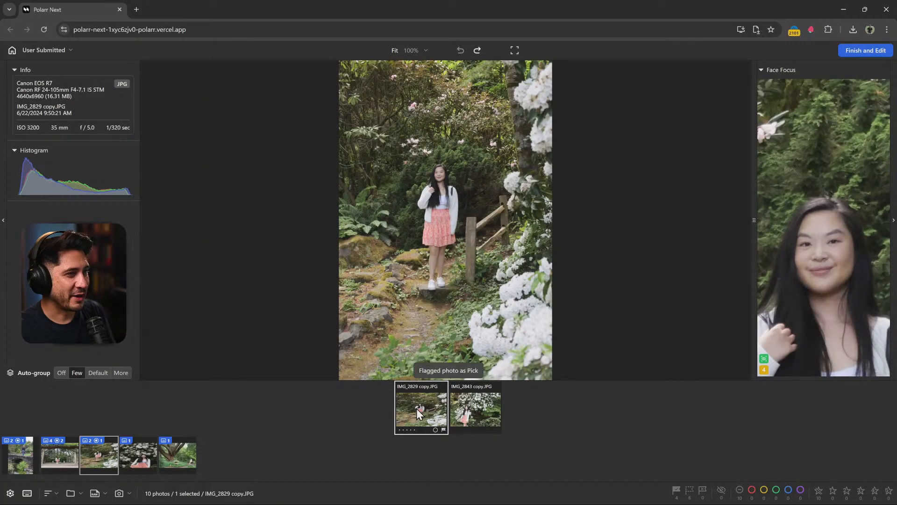
pyautogui.press('Right')
pyautogui.press('Down')
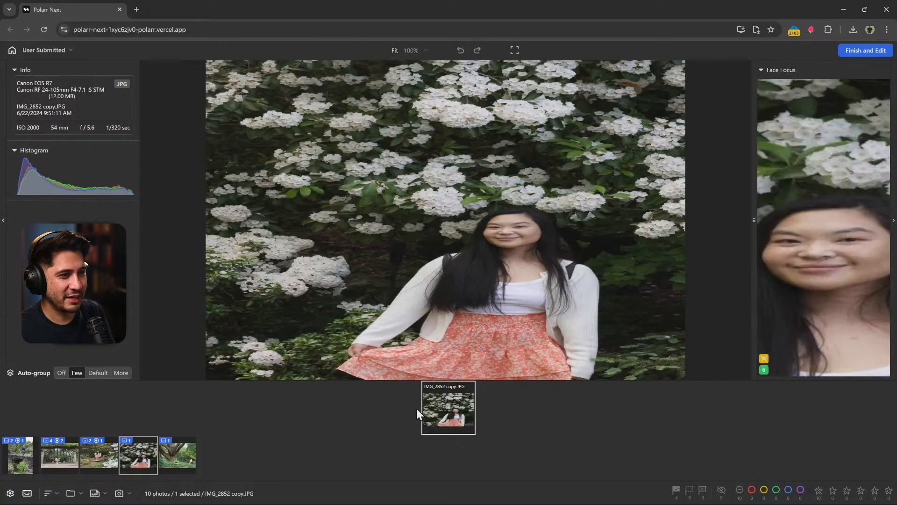
pyautogui.press('Up')
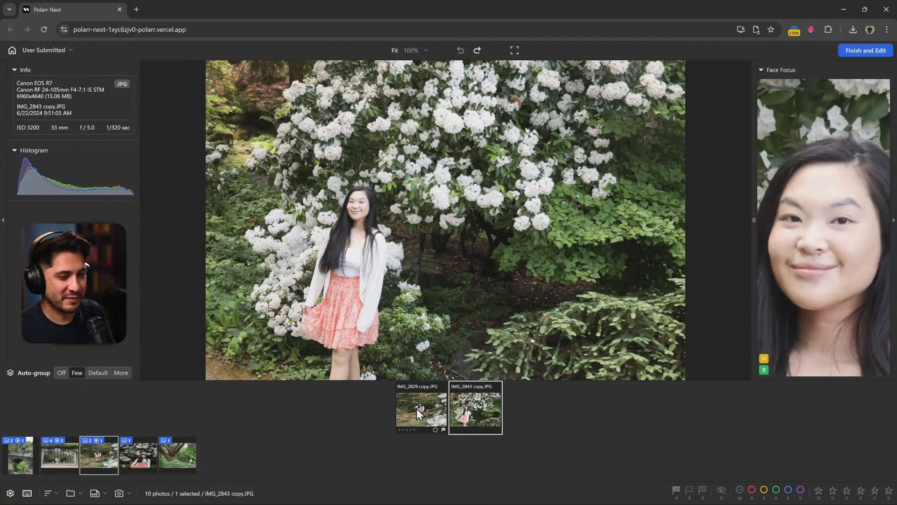
pyautogui.press('p')
pyautogui.press('p')
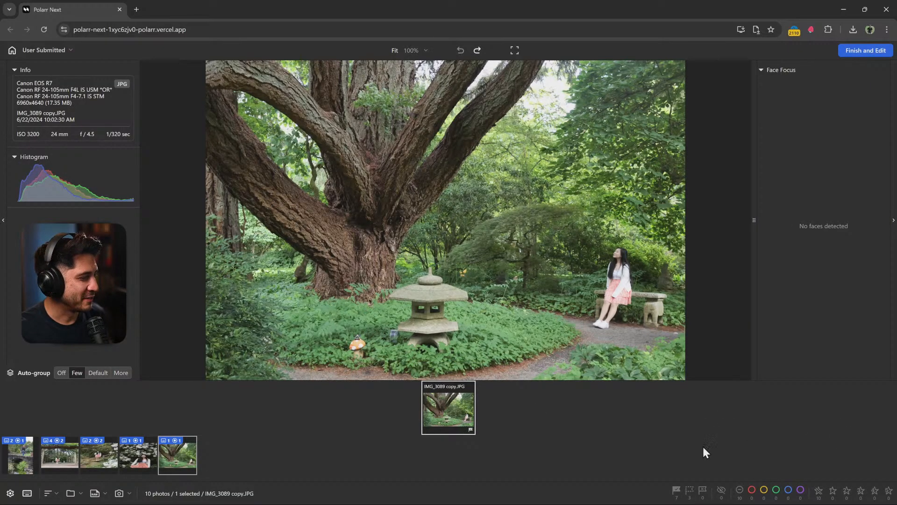
# Finish culling with only the flagged photos selected and edit them with the South Maui Gardens style from a previous project
pyautogui.click(866, 50)
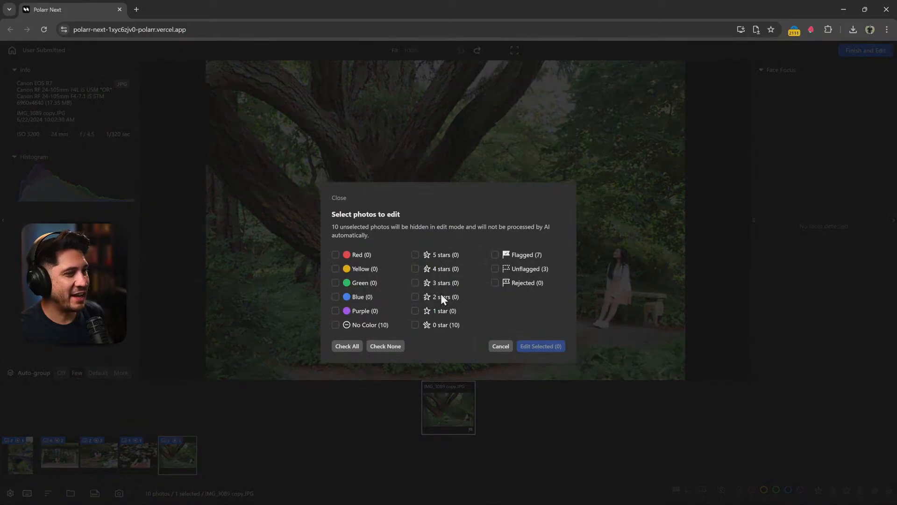
pyautogui.click(494, 255)
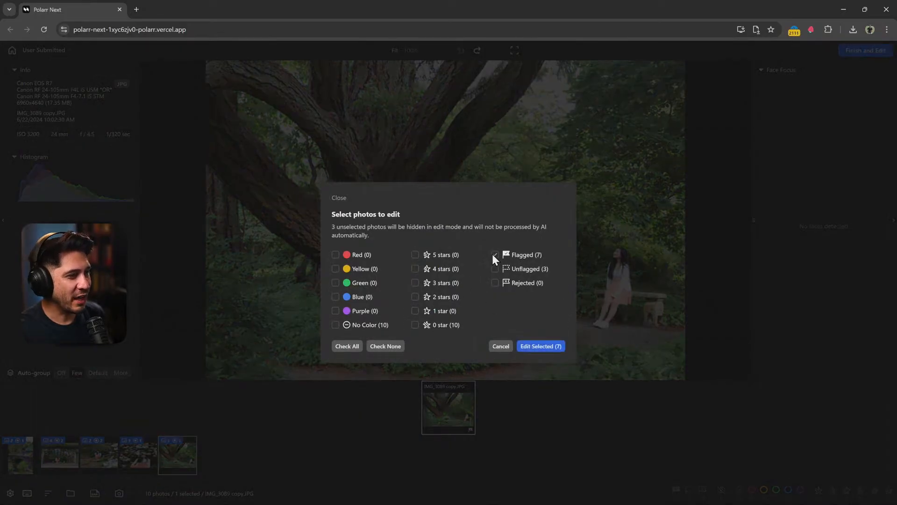
pyautogui.click(536, 346)
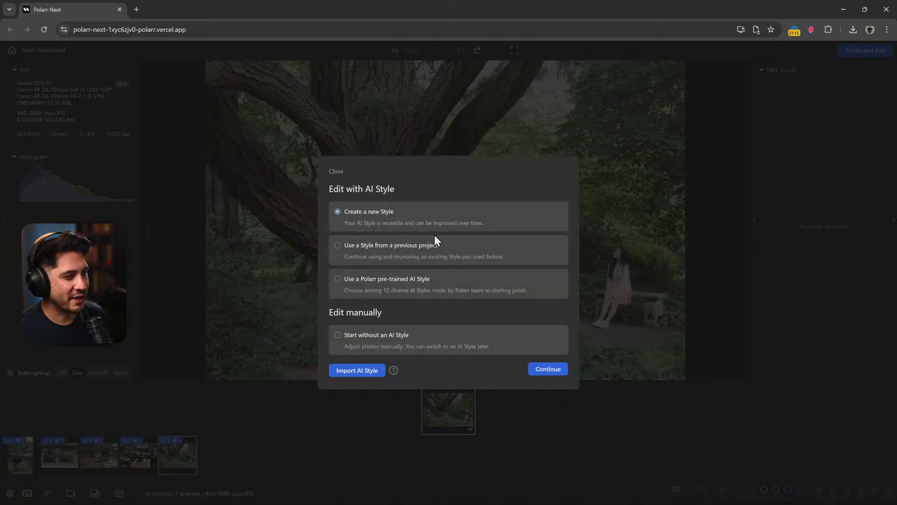
pyautogui.click(548, 370)
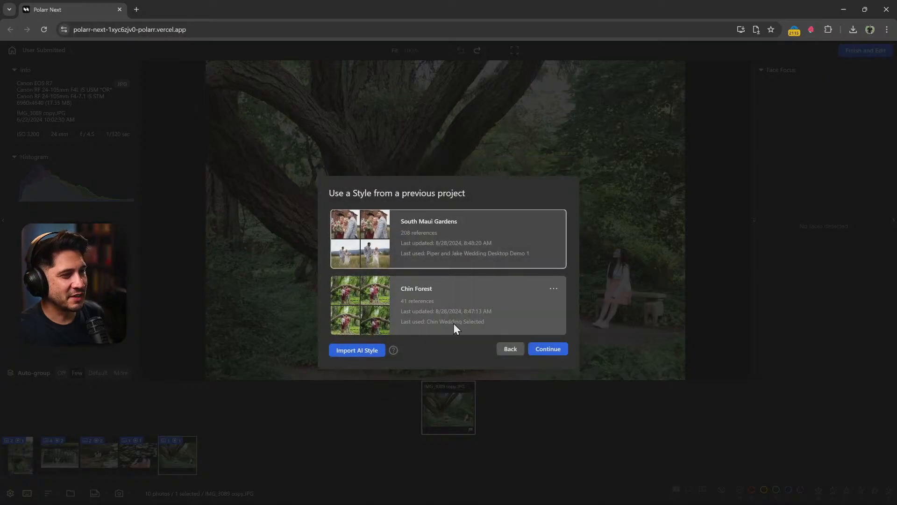
pyautogui.click(551, 352)
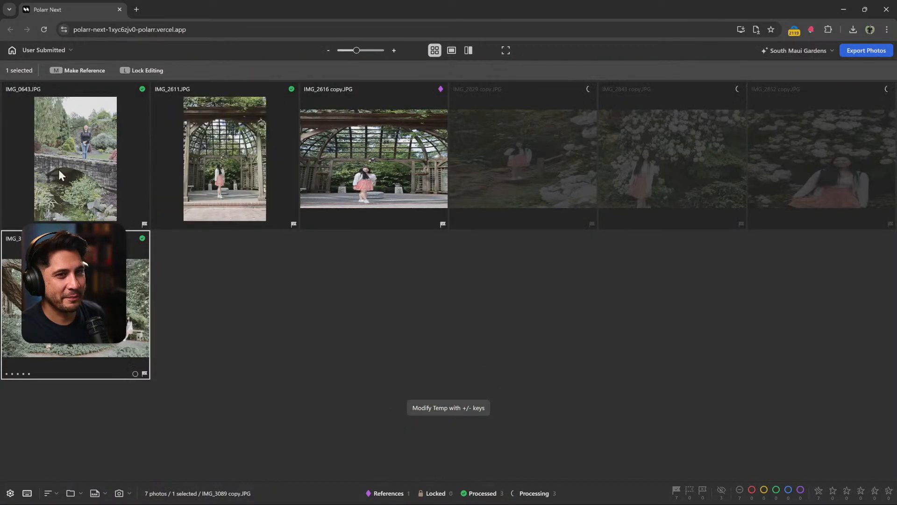
# Open IMG_0643.JPG, set exposure 0.1, contrast 18, shadows 28, whites -30 and blacks -11, and check the face at 100%
pyautogui.doubleClick(59, 169)
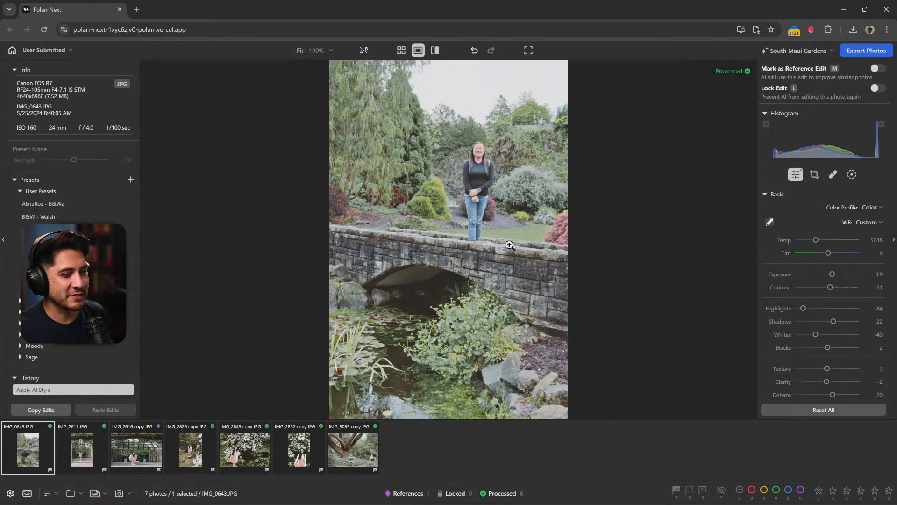
pyautogui.moveTo(832, 274); pyautogui.dragTo(832, 288)
pyautogui.moveTo(833, 321); pyautogui.dragTo(823, 343)
pyautogui.click(468, 144)
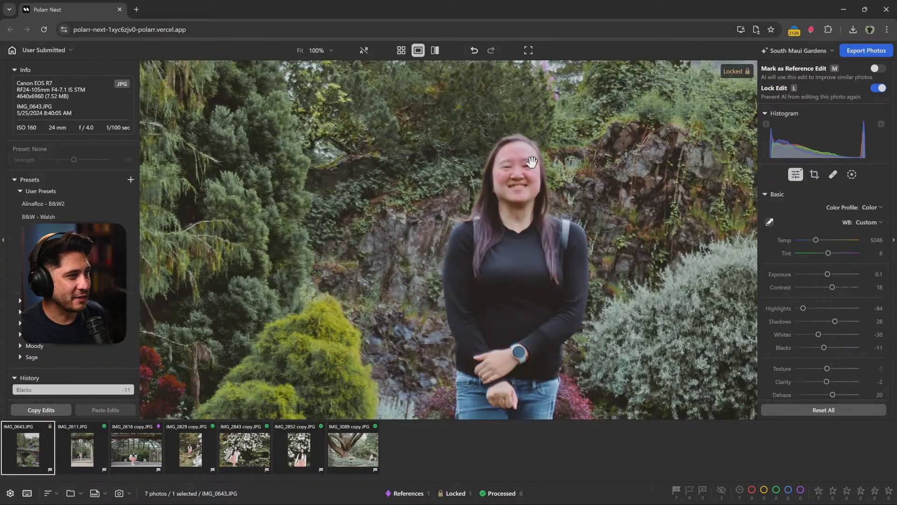
pyautogui.click(514, 181)
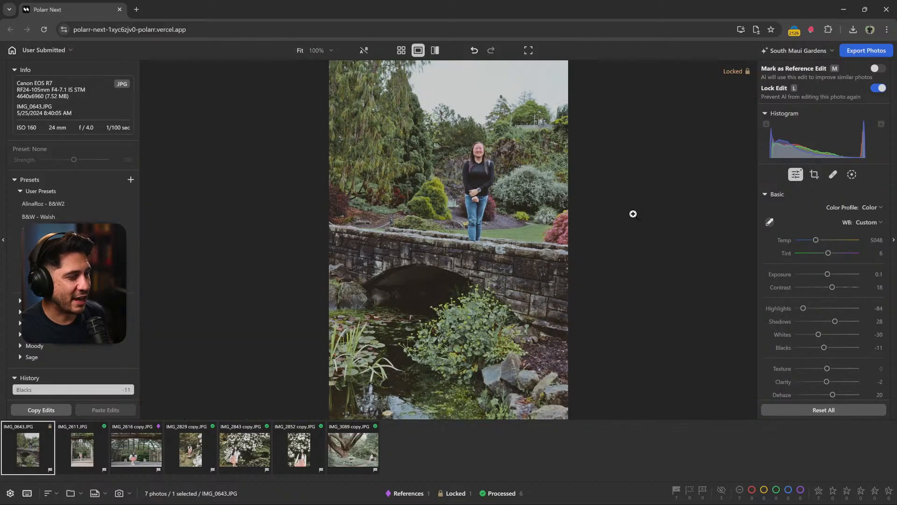
# Straighten the IMG_0643.JPG bridge photo to about -2.41° with a tighter crop, and mark it as a reference edit
pyautogui.click(814, 174)
pyautogui.moveTo(637, 198); pyautogui.dragTo(635, 190)
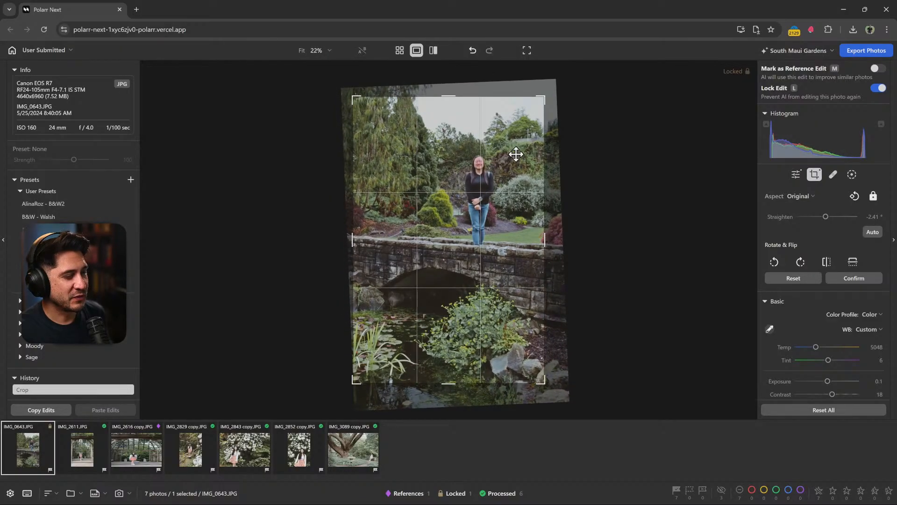
pyautogui.press('Return')
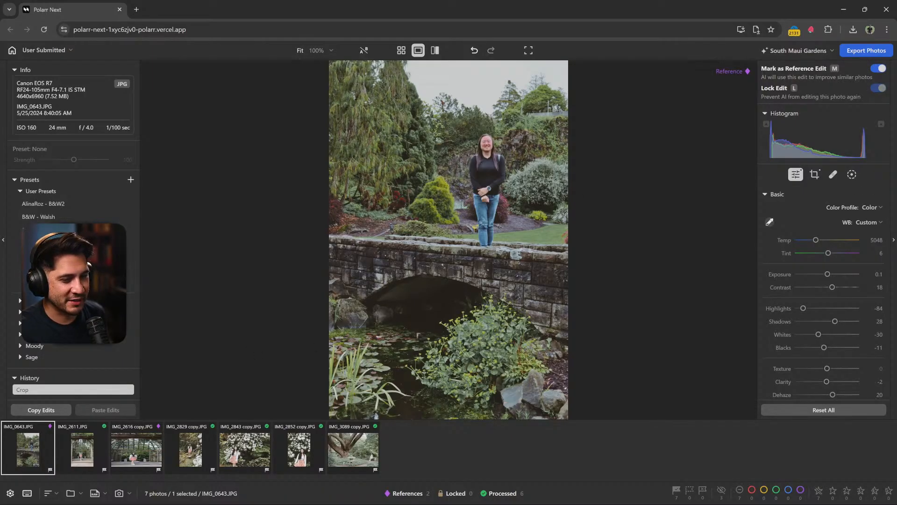
# Straighten IMG_2611.JPG to -1.05° and crop in from its upper-right corner
pyautogui.click(82, 459)
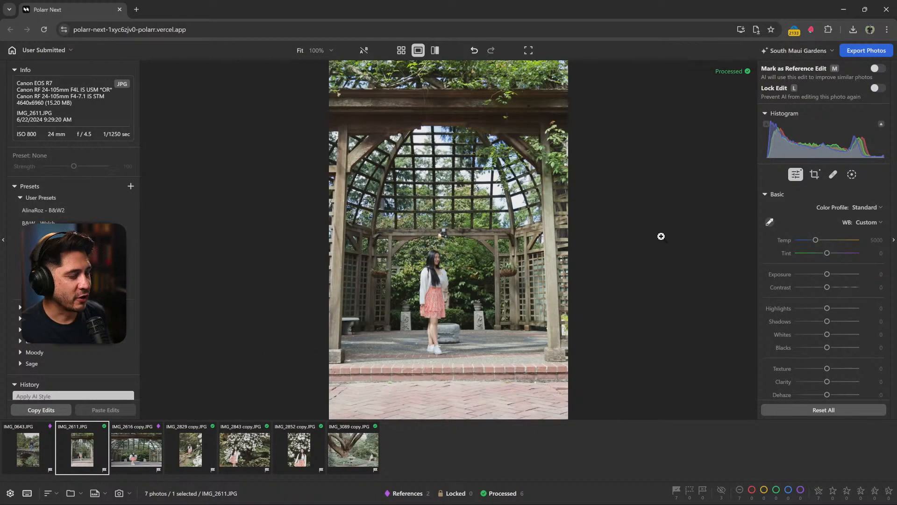
pyautogui.click(815, 174)
pyautogui.moveTo(610, 176); pyautogui.dragTo(611, 174)
pyautogui.moveTo(552, 87)
pyautogui.mouseDown()
pyautogui.moveTo(527, 84)
pyautogui.moveTo(535, 90)
pyautogui.mouseUp()
pyautogui.press('Return')
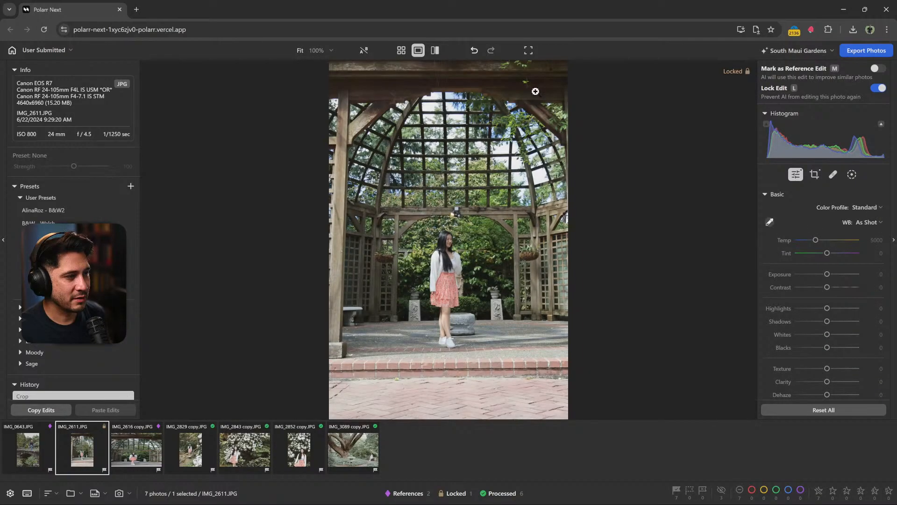
# Tighten the crop of IMG_2611.JPG further from its upper-left corner, cutting off the gazebo's front beam
pyautogui.click(815, 174)
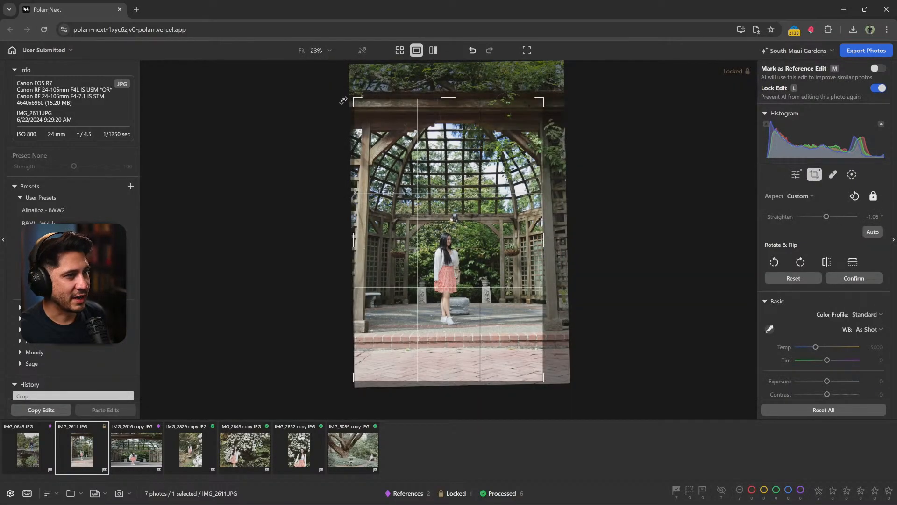
pyautogui.moveTo(359, 103); pyautogui.dragTo(372, 106)
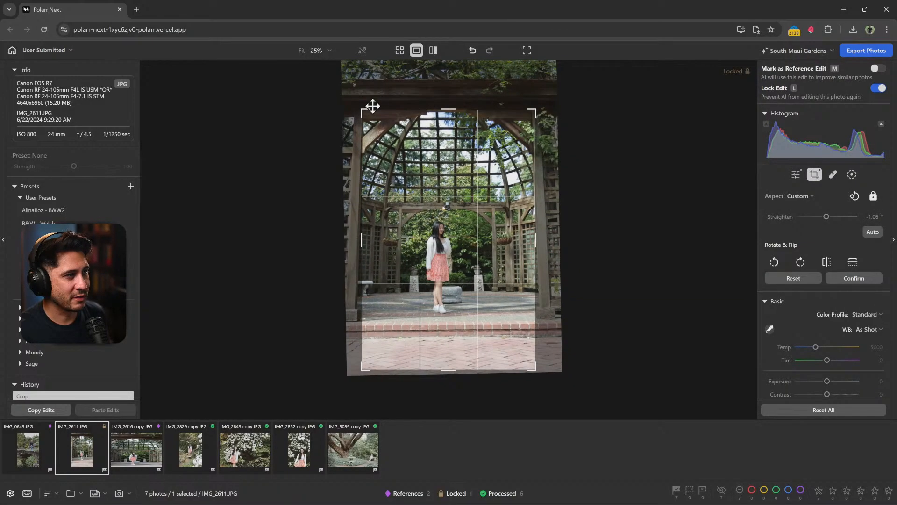
pyautogui.press('Return')
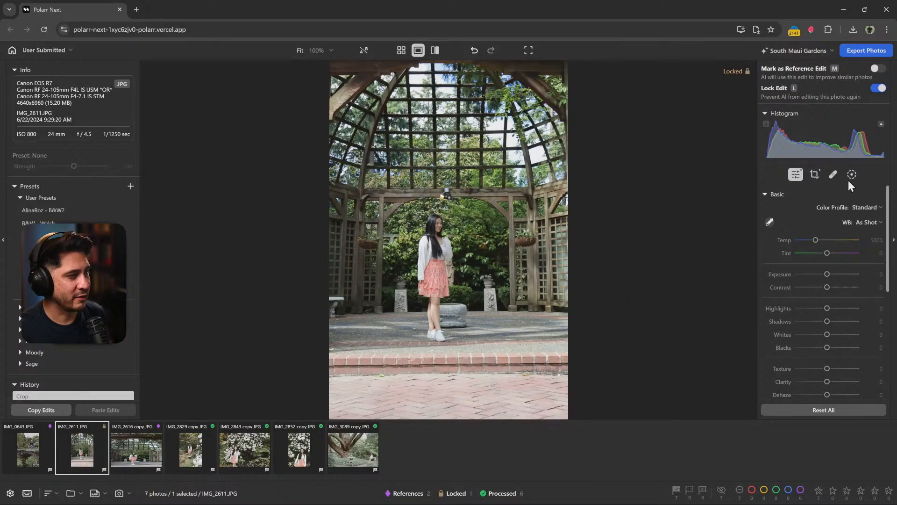
pyautogui.click(814, 174)
pyautogui.press('Return')
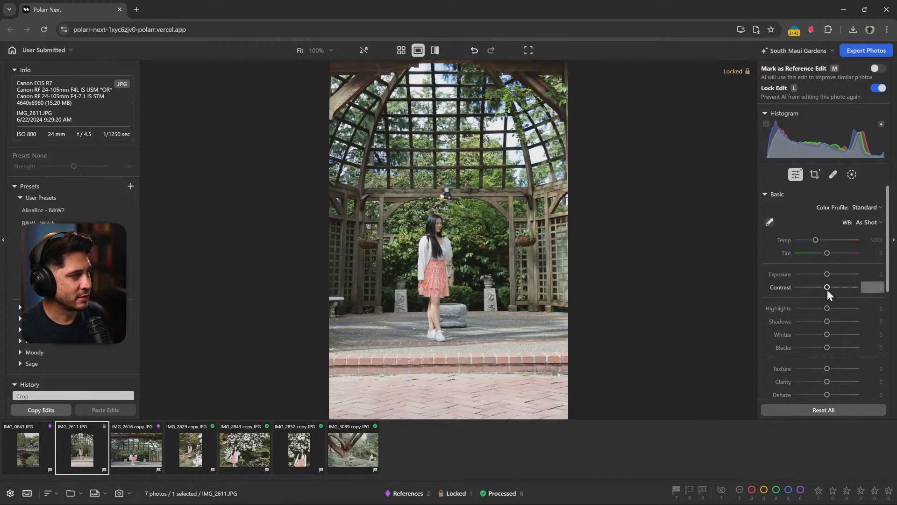
# Set contrast to 2, highlights to -37, shadows to 4, whites to 7 and blacks to -14 on IMG_2611.JPG
pyautogui.moveTo(827, 286); pyautogui.dragTo(828, 286)
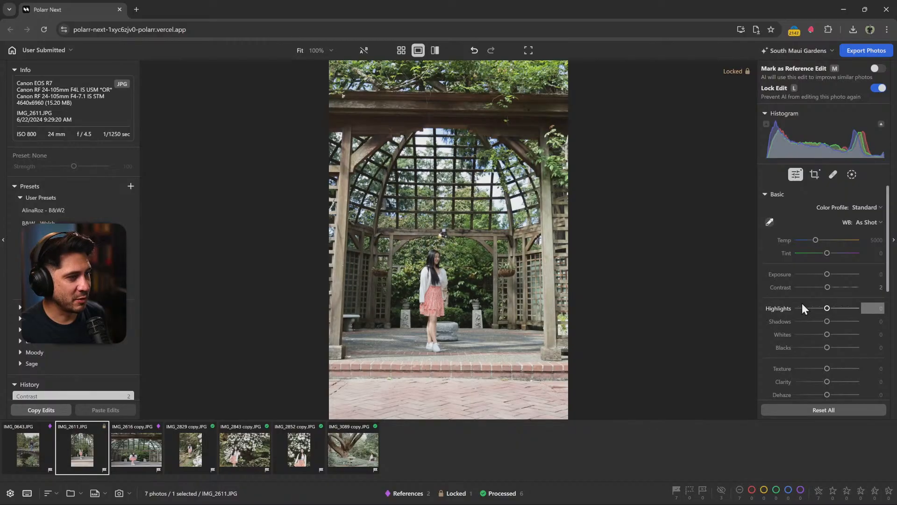
pyautogui.click(817, 309)
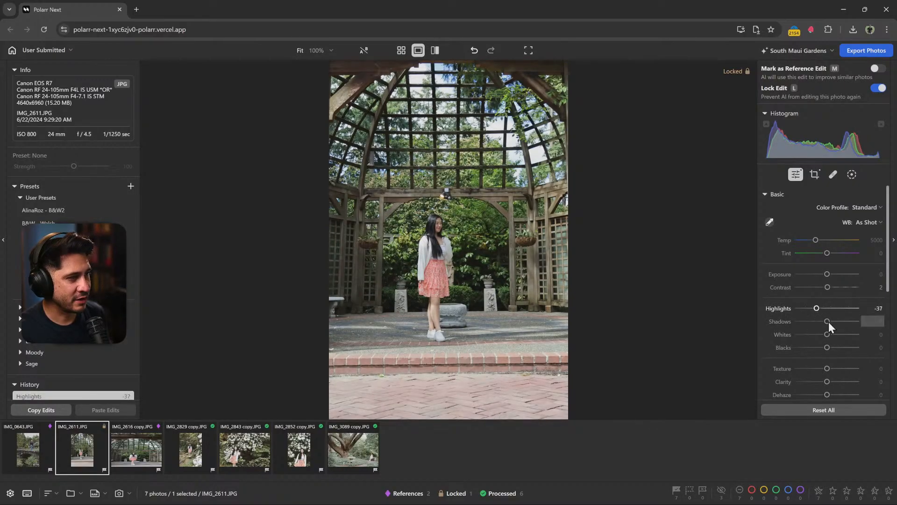
pyautogui.moveTo(831, 335); pyautogui.dragTo(823, 348)
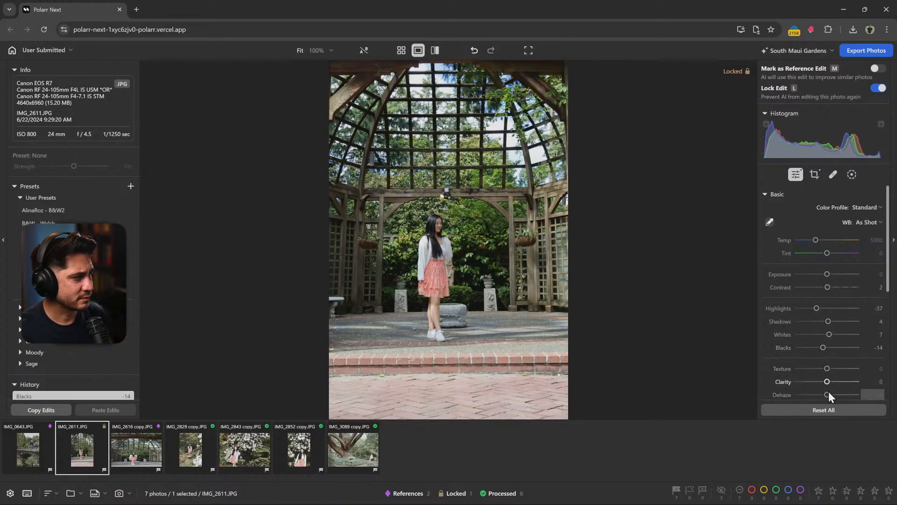
# Set dehaze and saturation to 6 on IMG_2611.JPG and mark it as a reference edit
pyautogui.moveTo(827, 394); pyautogui.dragTo(829, 395)
pyautogui.scroll(-2, 804, 327)
pyautogui.moveTo(822, 254); pyautogui.dragTo(826, 253)
pyautogui.press('m')
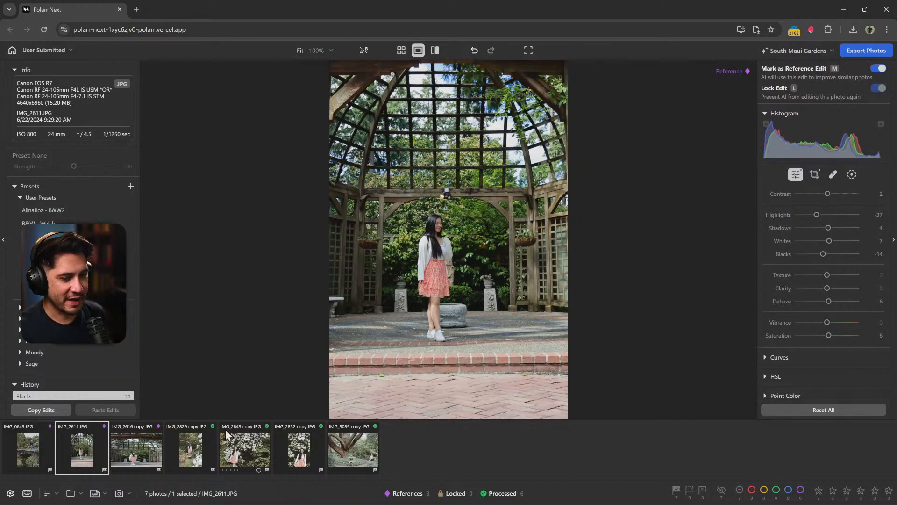
# Copy the edits from IMG_2611.JPG and paste them onto IMG_2616 copy.JPG
pyautogui.click(143, 456)
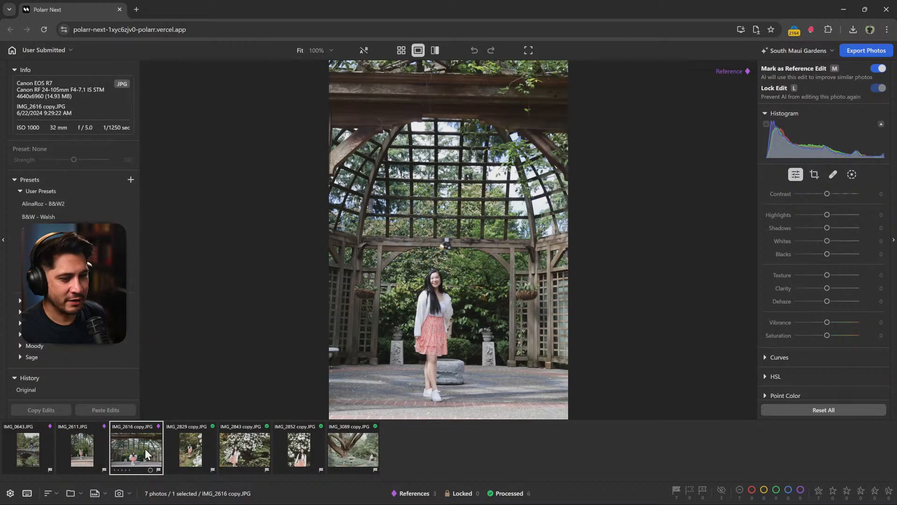
pyautogui.click(70, 442)
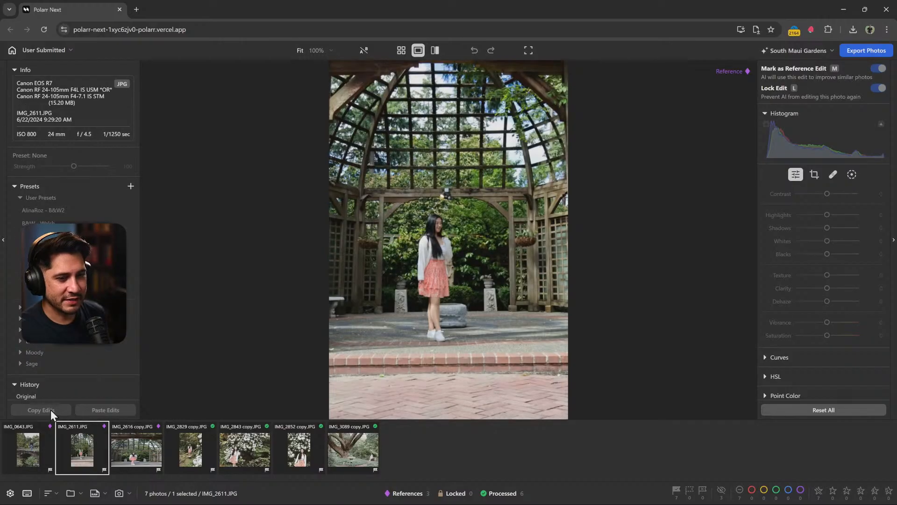
pyautogui.click(41, 410)
pyautogui.click(554, 403)
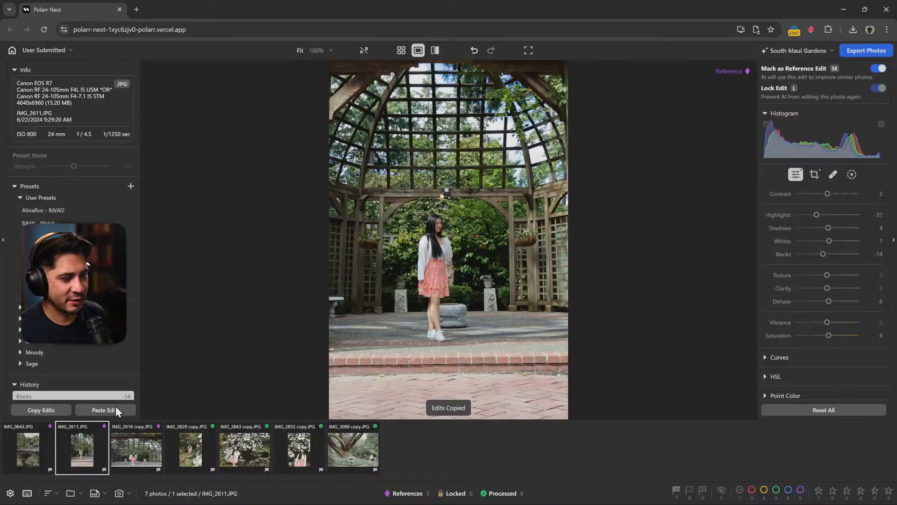
pyautogui.click(136, 449)
pyautogui.hotkey('ctrl', 'v')
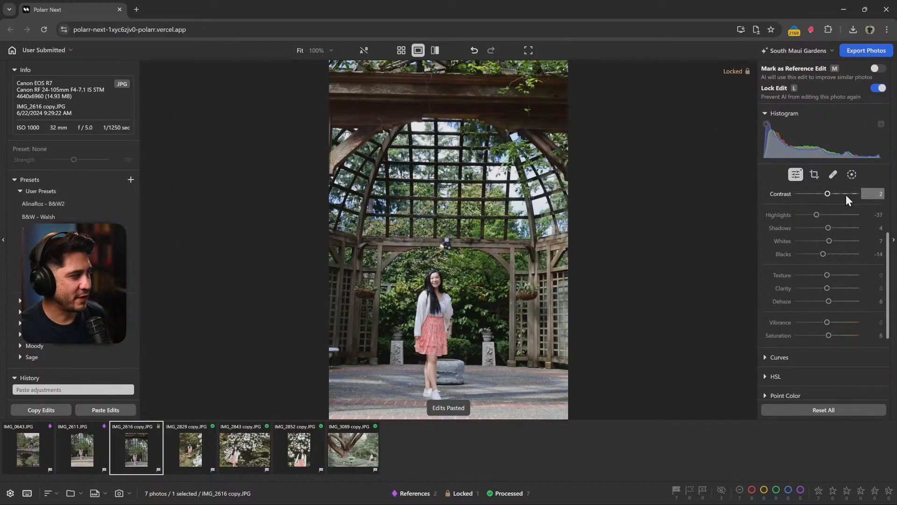
# Crop IMG_2616 copy.JPG in from its upper-right corner and straighten it to -1.19°
pyautogui.click(814, 174)
pyautogui.moveTo(637, 183); pyautogui.dragTo(639, 180)
pyautogui.moveTo(556, 80); pyautogui.dragTo(490, 142)
pyautogui.press('Return')
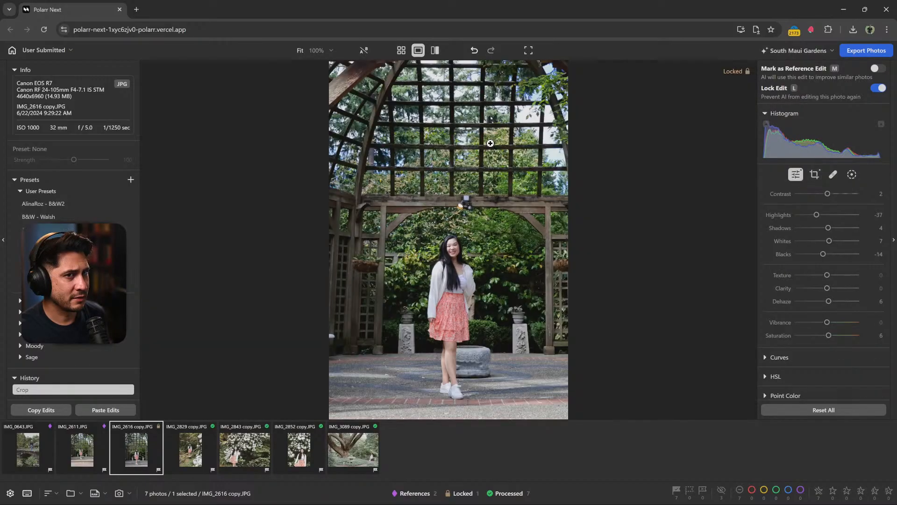
pyautogui.click(814, 174)
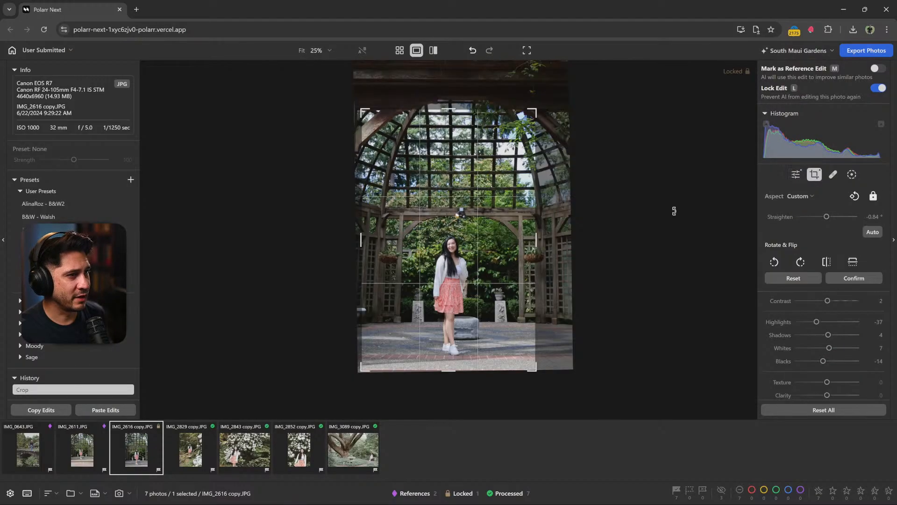
pyautogui.moveTo(674, 211); pyautogui.dragTo(675, 209)
pyautogui.press('Return')
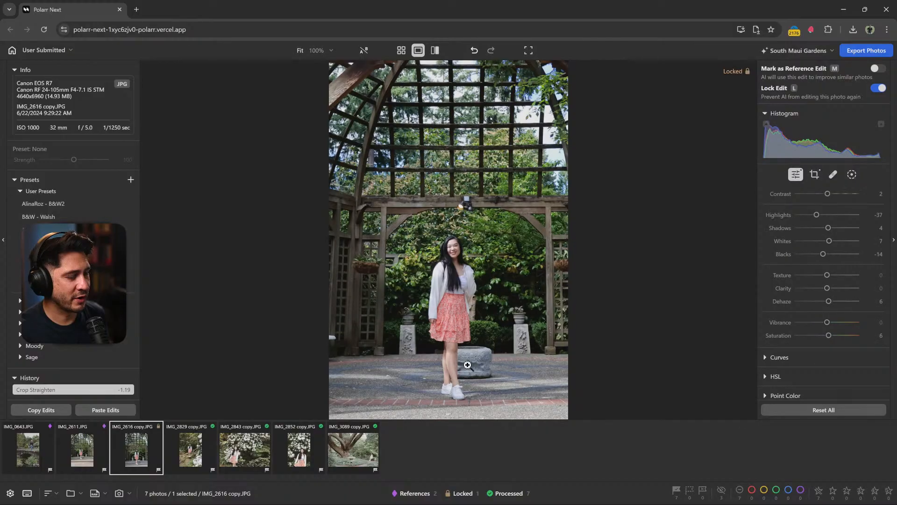
# Mark IMG_2616 copy.JPG as a reference edit and move on to IMG_2829 copy.JPG
pyautogui.moveTo(432, 296); pyautogui.dragTo(460, 309)
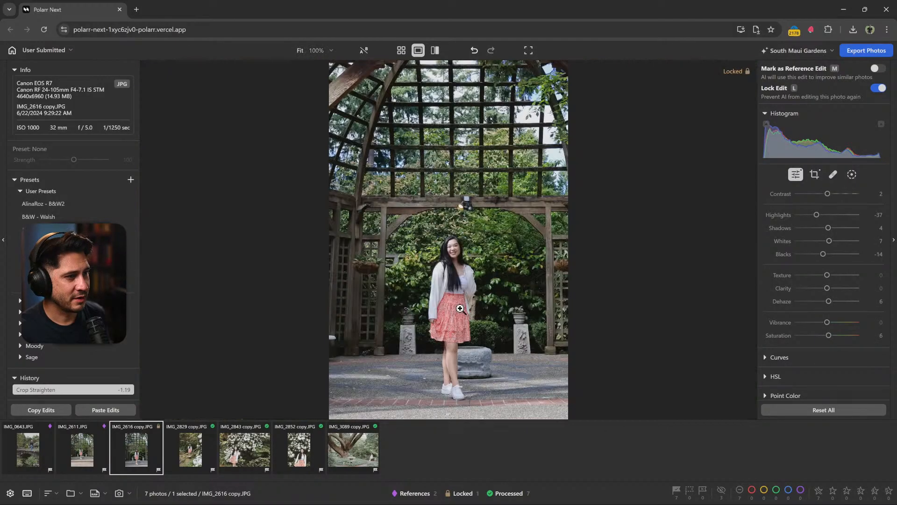
pyautogui.press('l')
pyautogui.press('m')
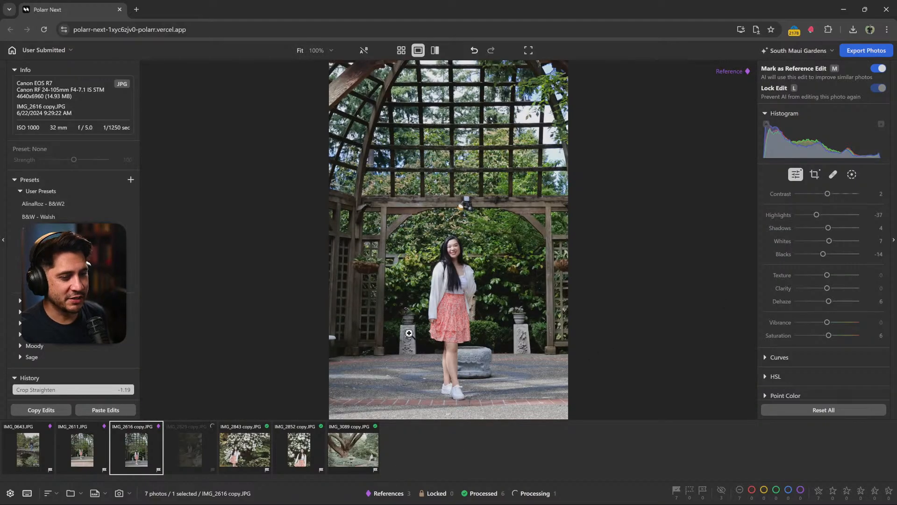
pyautogui.press('Right')
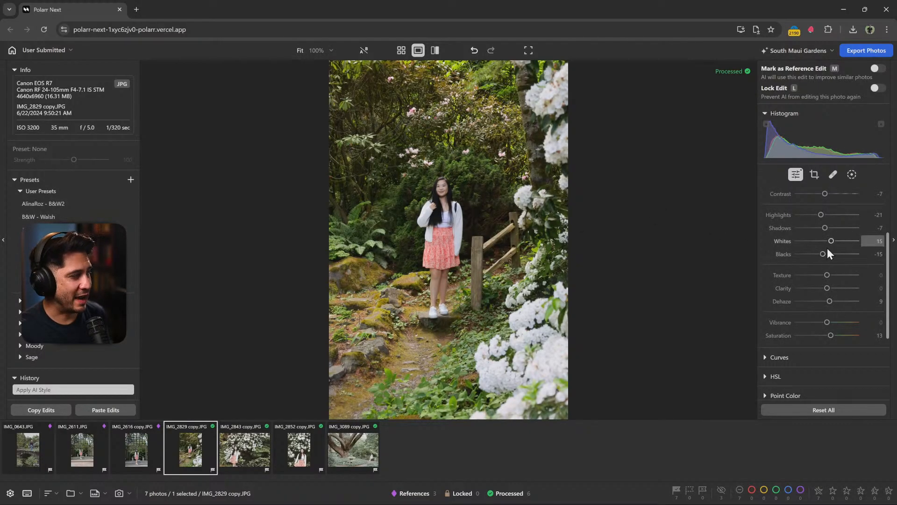
# Set the contrast of IMG_2829 copy.JPG to -1
pyautogui.scroll(2, 823, 276)
pyautogui.moveTo(827, 286); pyautogui.dragTo(829, 286)
pyautogui.scroll(-1, 795, 308)
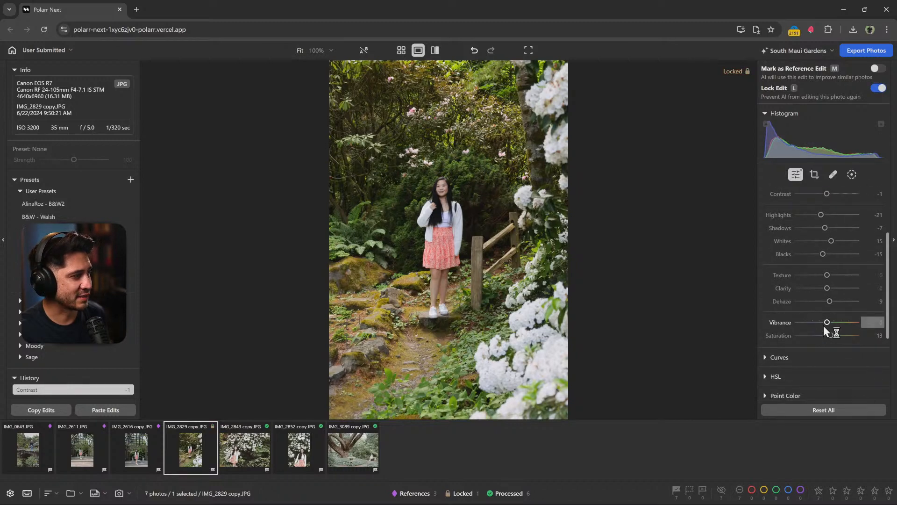
# Lift the black end of IMG_2829 copy.JPG's tone curve, place a shadow point at 25 / 29, and mark the photo as a reference edit
pyautogui.scroll(-2, 832, 335)
pyautogui.click(787, 310)
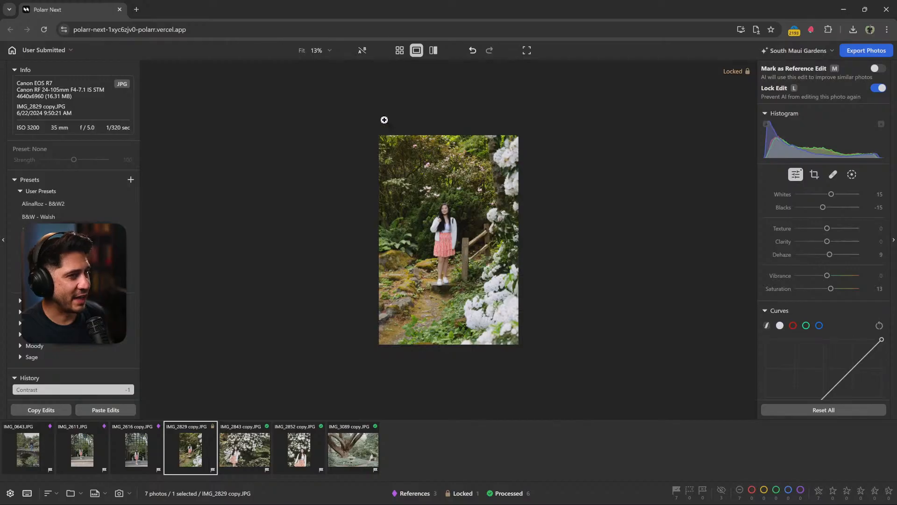
pyautogui.click(439, 173)
pyautogui.scroll(-2, 790, 309)
pyautogui.moveTo(765, 360); pyautogui.dragTo(778, 349)
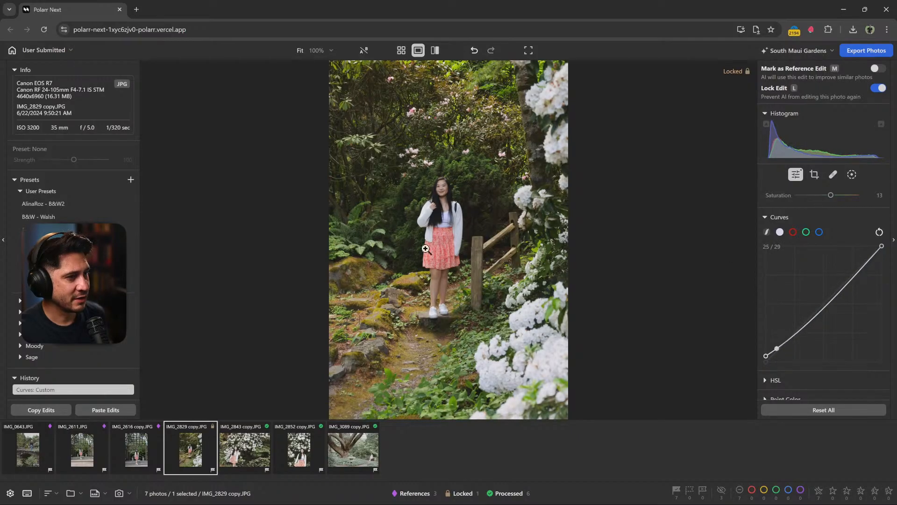
pyautogui.press('m')
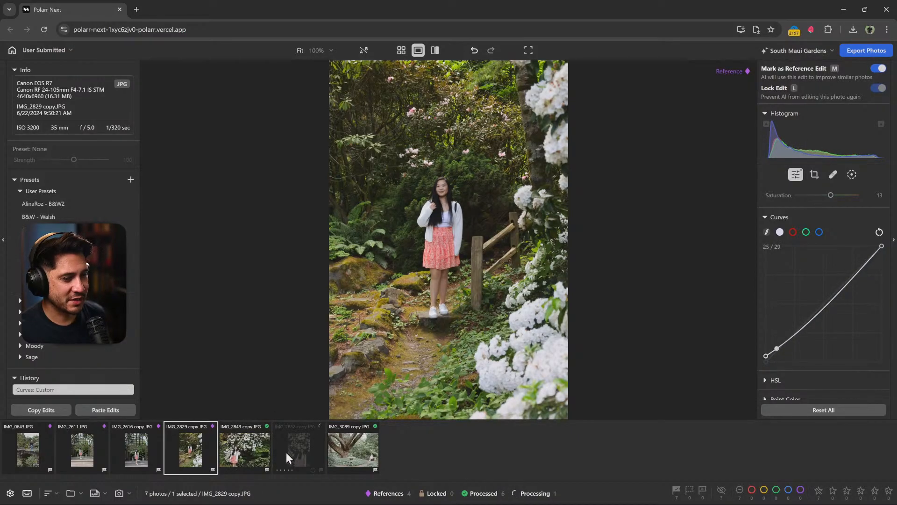
# Straighten the tilted IMG_2843 copy.JPG within its original aspect ratio and mark it as a reference edit
pyautogui.click(243, 468)
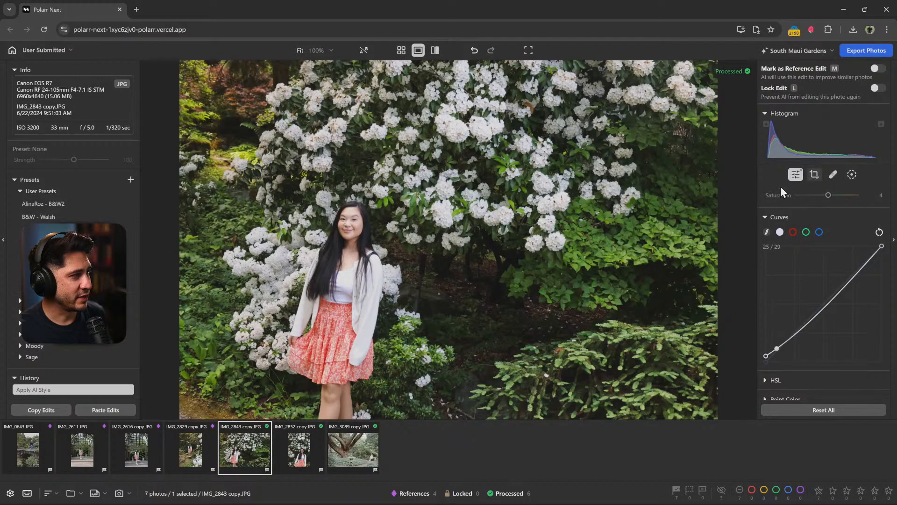
pyautogui.click(814, 175)
pyautogui.press('l')
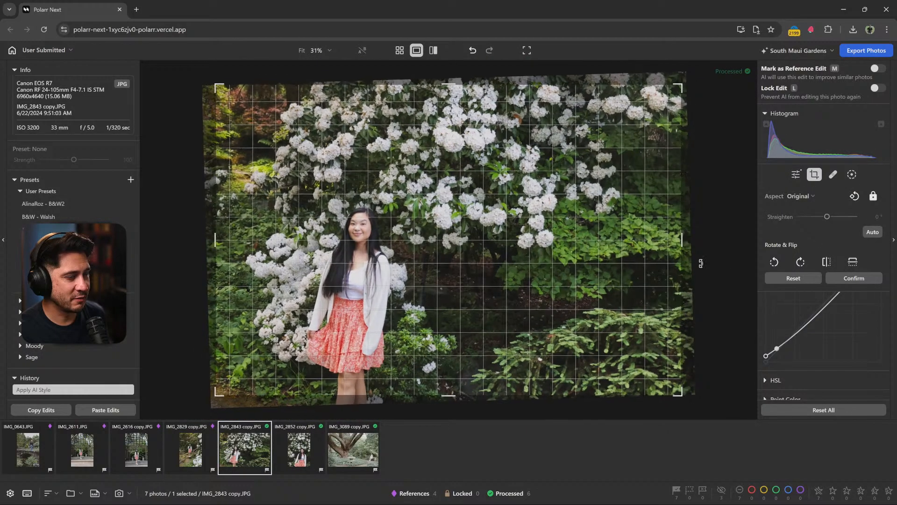
pyautogui.press('Return')
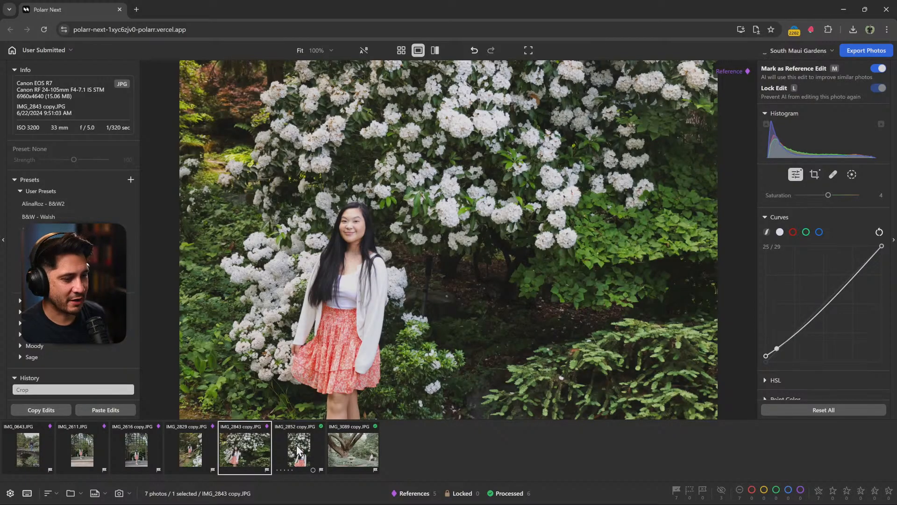
# Crop IMG_2852 copy.JPG slightly in from its upper-right corner and apply the crop
pyautogui.press('Right')
pyautogui.click(815, 174)
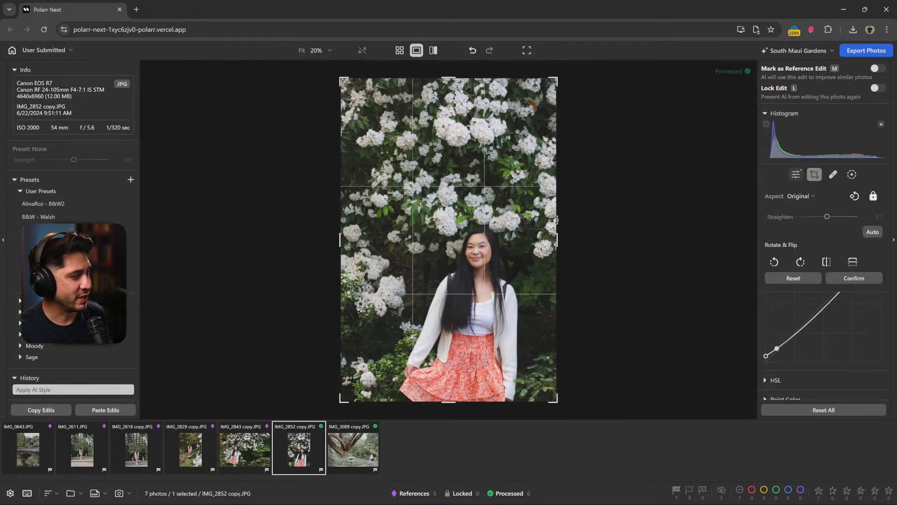
pyautogui.moveTo(564, 75); pyautogui.dragTo(552, 89)
pyautogui.press('l')
pyautogui.press('Return')
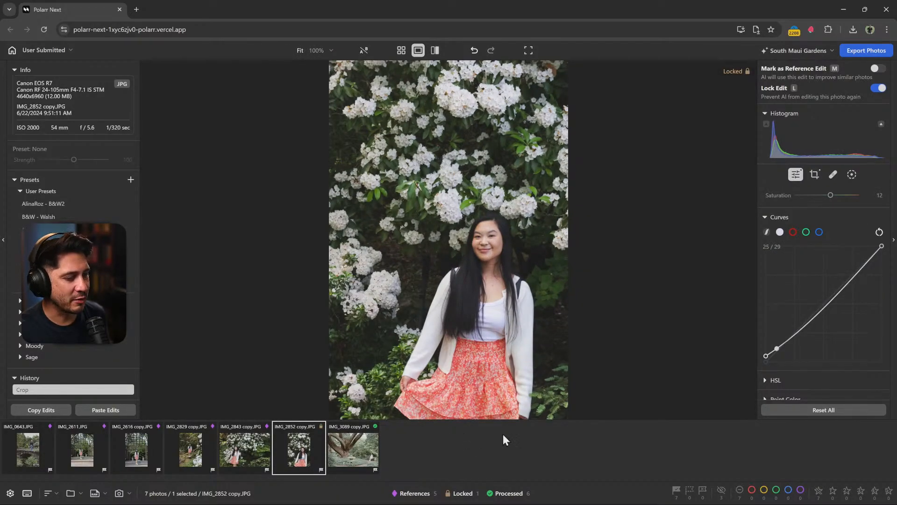
# Tighten the crop of IMG_2852 copy.JPG from its lower-right corner to frame the woman from the waist up, and mark it as a reference edit
pyautogui.press('c')
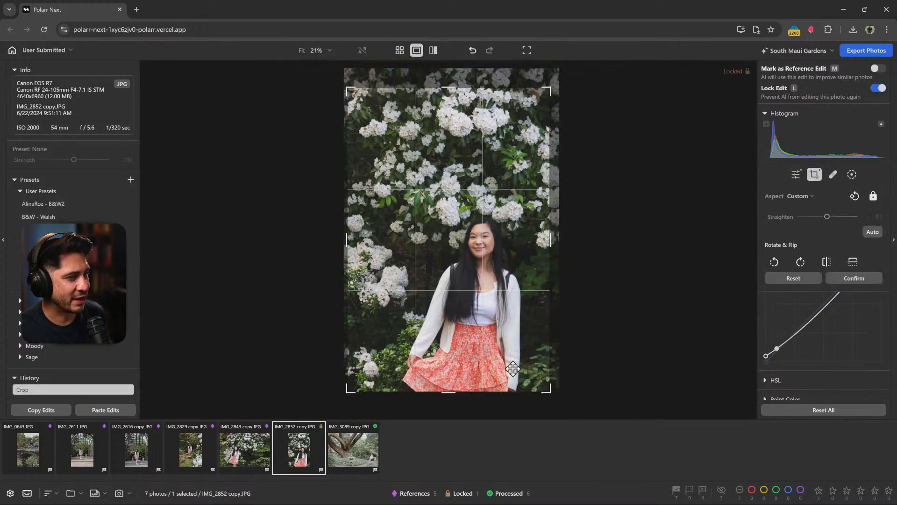
pyautogui.moveTo(552, 393); pyautogui.dragTo(535, 372)
pyautogui.moveTo(487, 258); pyautogui.dragTo(466, 268)
pyautogui.press('Return')
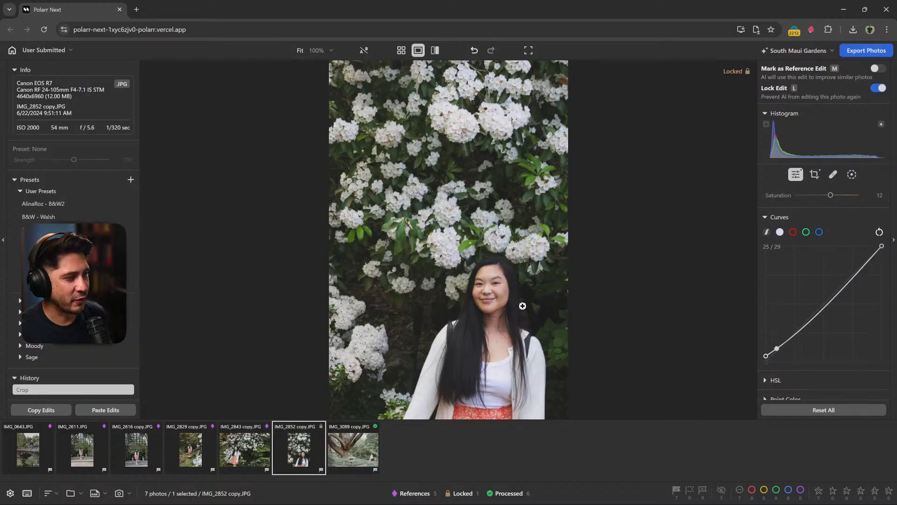
pyautogui.scroll(5, 860, 261)
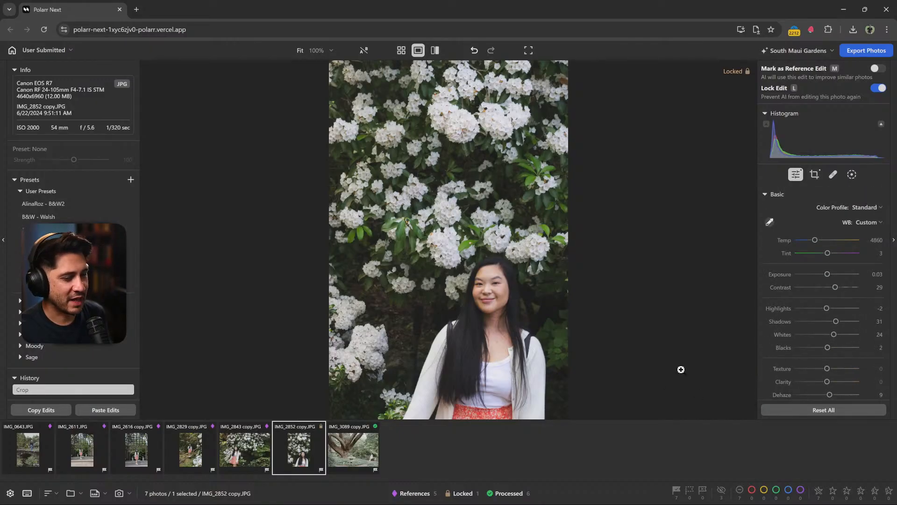
pyautogui.press('m')
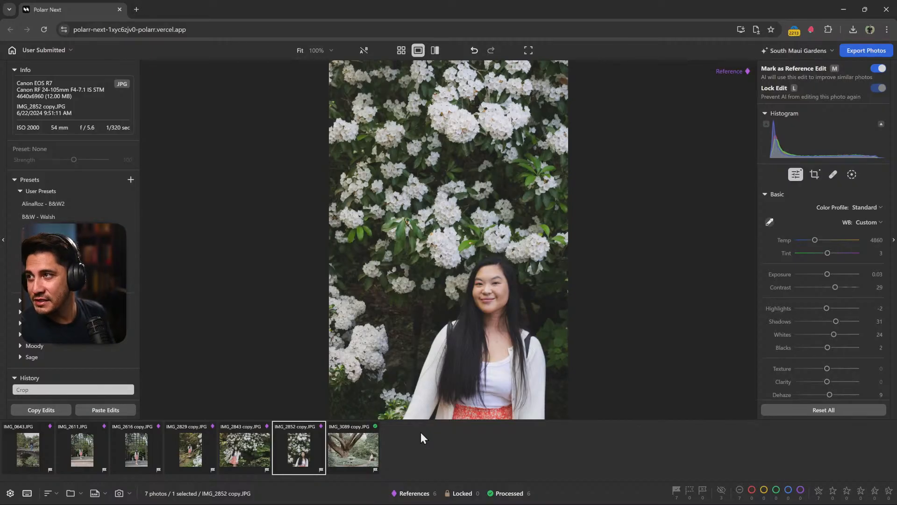
# Set the exposure of IMG_3089 copy.JPG to 0.8 and paste the previously copied edits onto it
pyautogui.click(367, 456)
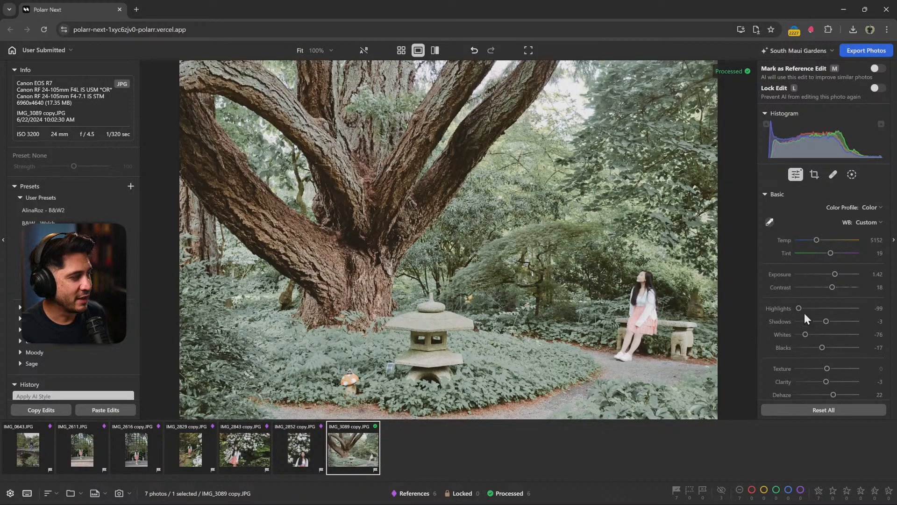
pyautogui.moveTo(833, 273); pyautogui.dragTo(831, 273)
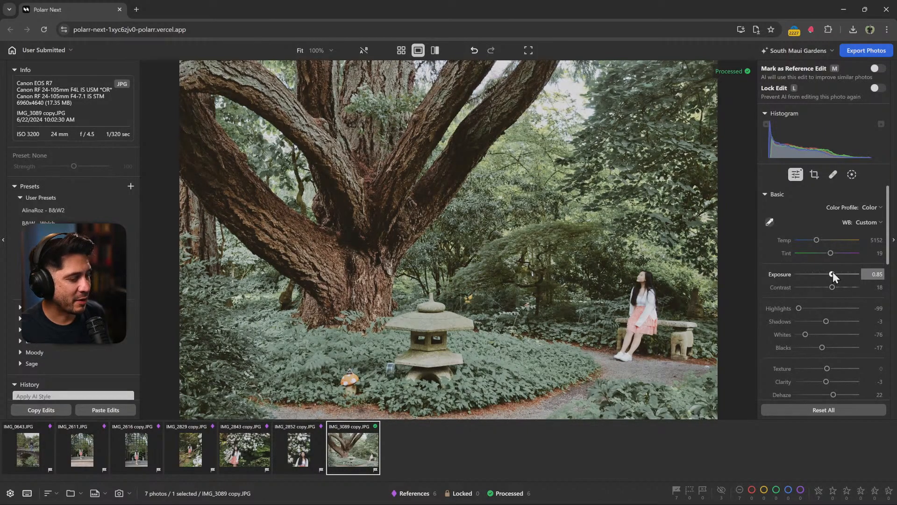
pyautogui.click(102, 410)
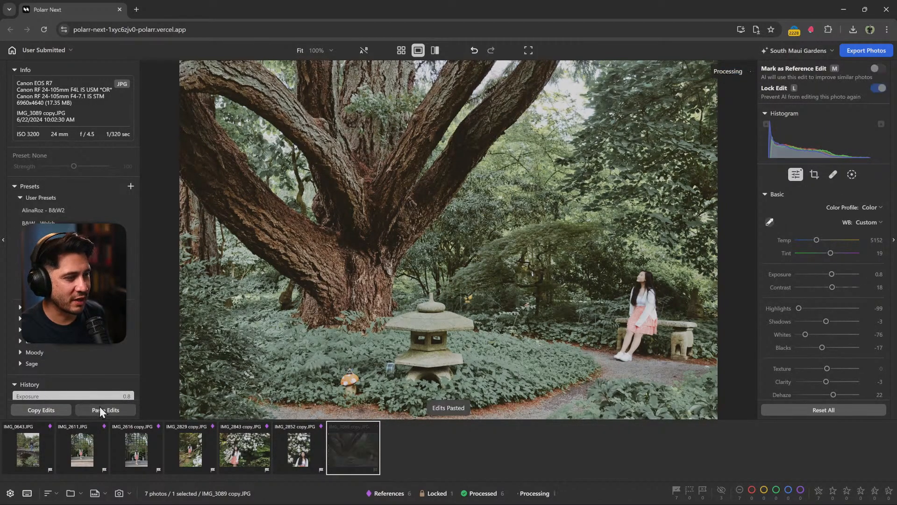
# Copy the edits from IMG_2852 copy.JPG and paste them onto IMG_3089 copy.JPG
pyautogui.click(308, 460)
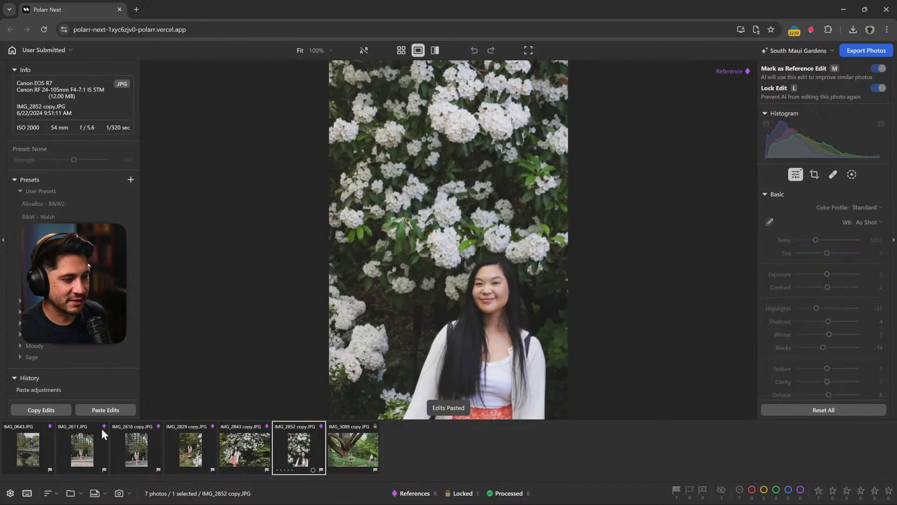
pyautogui.click(42, 409)
pyautogui.click(555, 403)
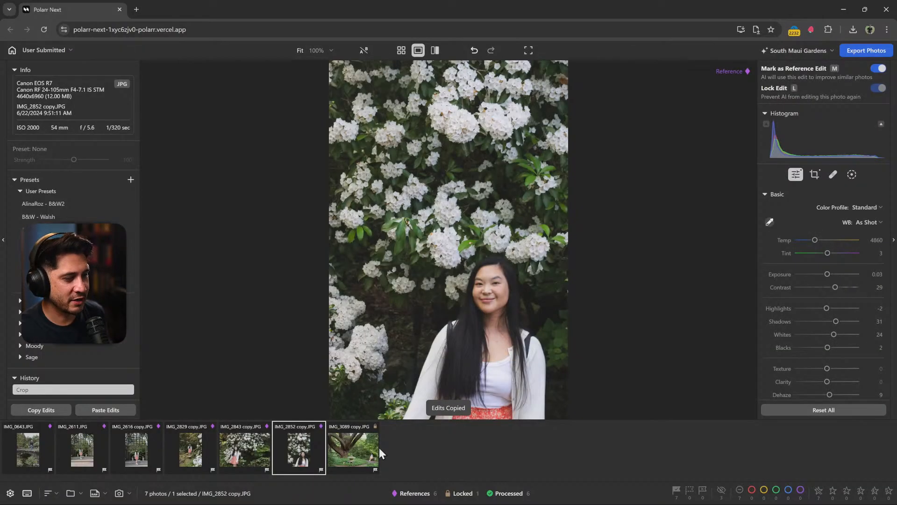
pyautogui.click(346, 452)
pyautogui.click(101, 410)
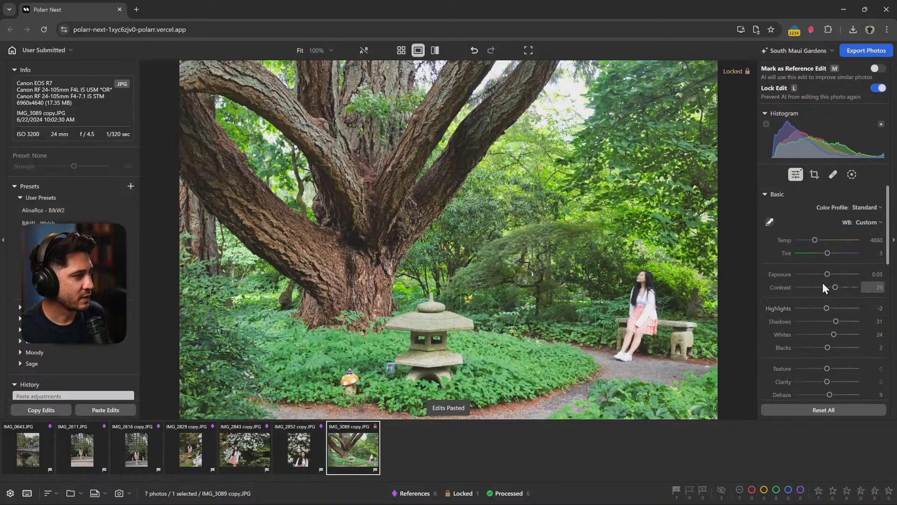
# Set the exposure of IMG_3089 copy.JPG to -0.6 and its contrast to 14, comparing it with IMG_0643.JPG and IMG_2843 copy.JPG
pyautogui.moveTo(827, 274); pyautogui.dragTo(824, 274)
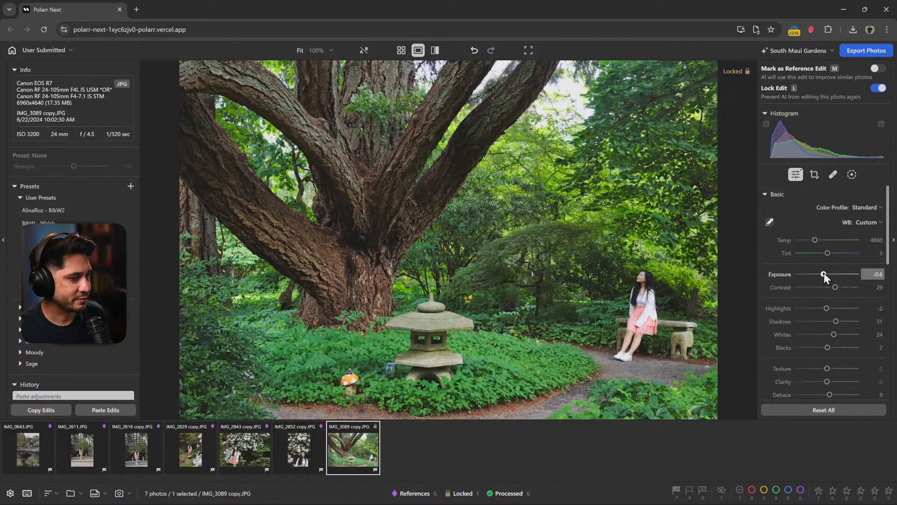
pyautogui.click(37, 460)
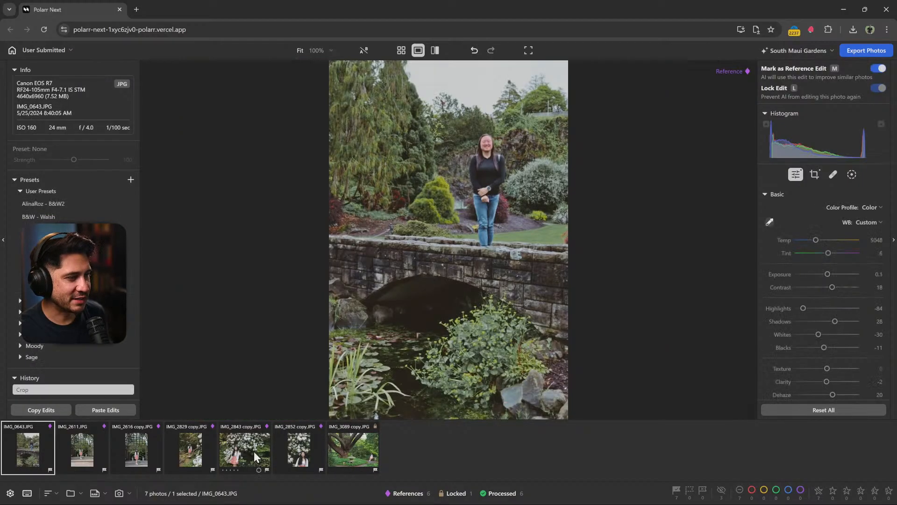
pyautogui.click(256, 458)
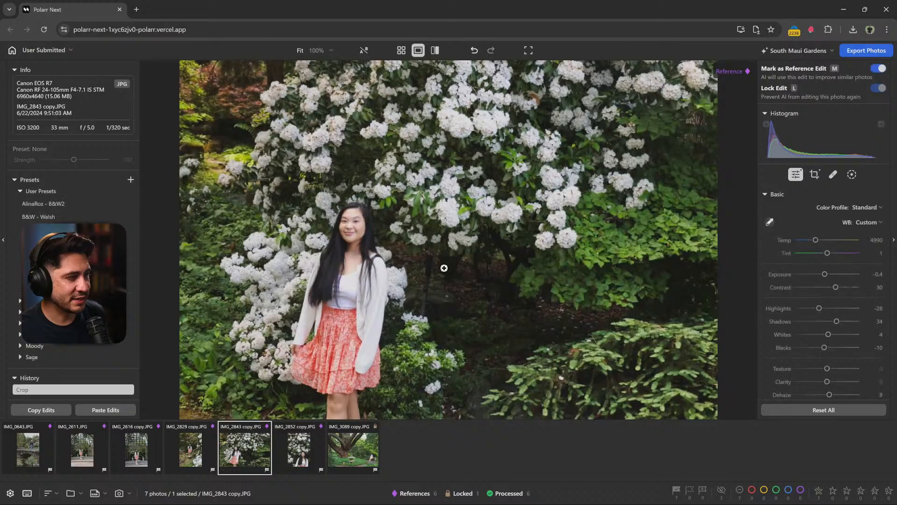
pyautogui.click(341, 462)
pyautogui.moveTo(836, 288); pyautogui.dragTo(832, 287)
# Set the green hue of IMG_3089 copy.JPG to 6 in the HSL adjustments
pyautogui.scroll(-5, 832, 287)
pyautogui.scroll(-3, 815, 329)
pyautogui.click(793, 311)
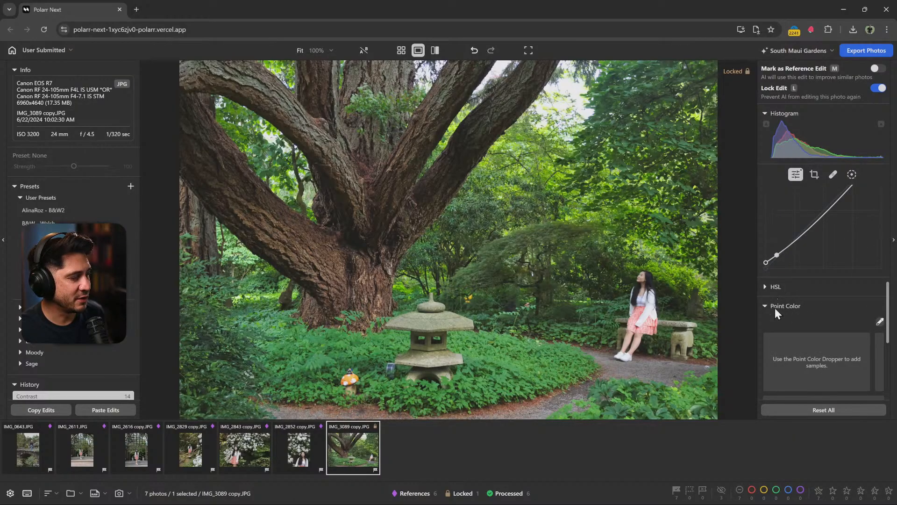
pyautogui.click(775, 286)
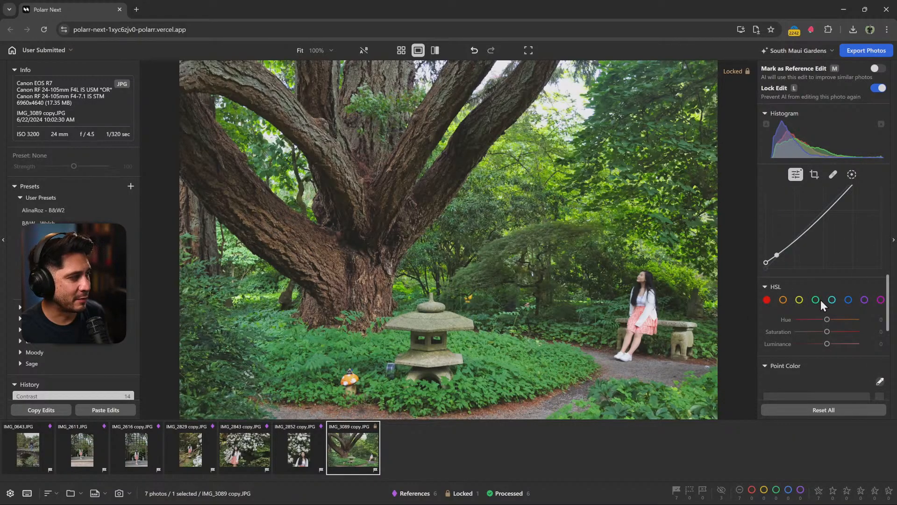
pyautogui.scroll(-1, 801, 326)
pyautogui.moveTo(829, 285)
pyautogui.mouseDown()
pyautogui.moveTo(834, 295)
pyautogui.moveTo(820, 294)
pyautogui.moveTo(830, 296)
pyautogui.moveTo(818, 283)
pyautogui.moveTo(827, 273)
pyautogui.mouseUp()
pyautogui.scroll(10, 767, 332)
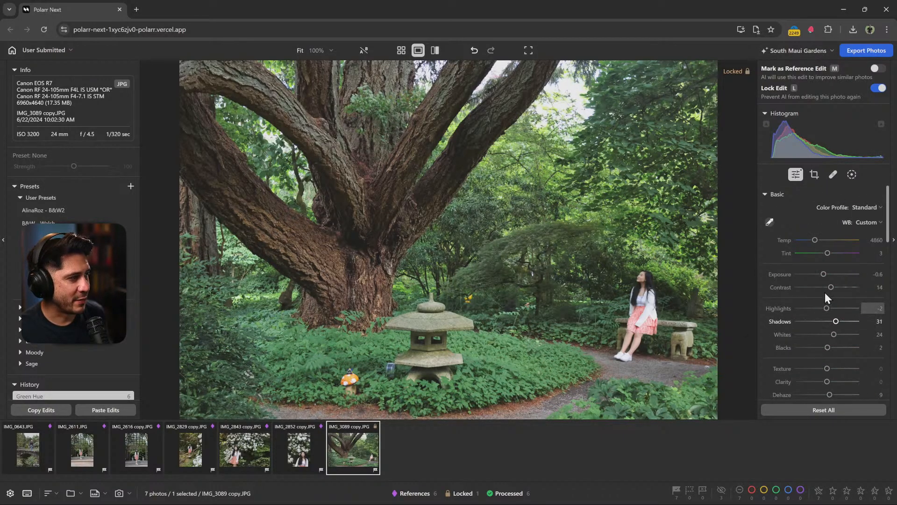
# Set IMG_3089 copy.JPG's exposure to -0.1, contrast to 4, highlights to -12, shadows to 19, whites to 19 and blacks to -19
pyautogui.moveTo(837, 320); pyautogui.dragTo(822, 348)
pyautogui.click(833, 322)
pyautogui.moveTo(823, 273); pyautogui.dragTo(826, 274)
pyautogui.click(829, 287)
pyautogui.moveTo(827, 308); pyautogui.dragTo(824, 309)
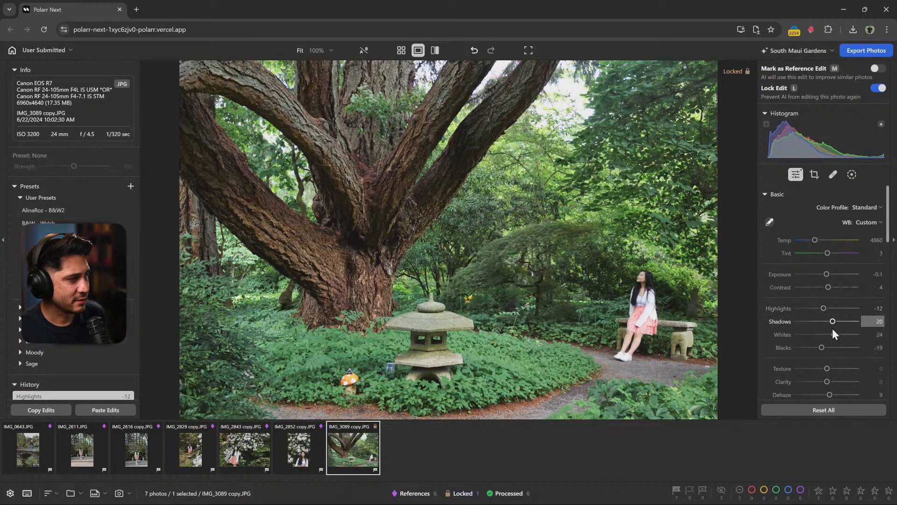
pyautogui.click(833, 322)
pyautogui.click(832, 335)
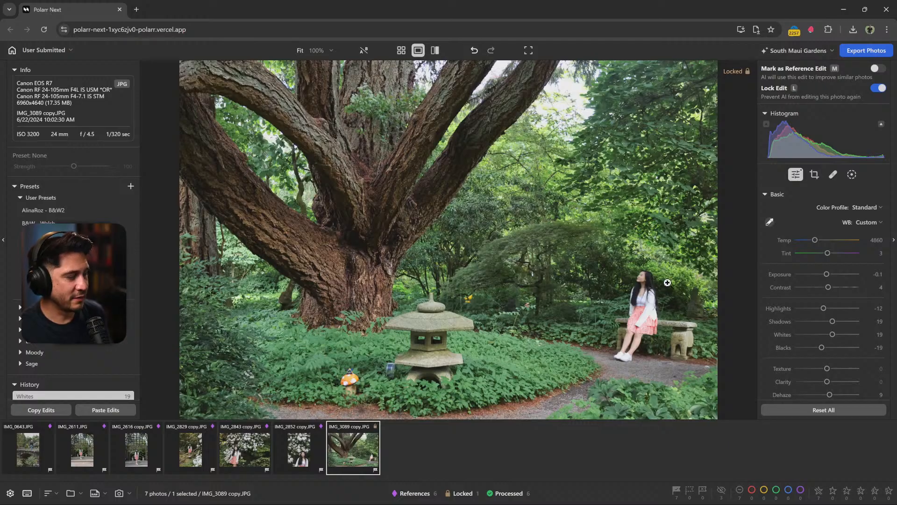
# Straighten IMG_3089 copy.JPG to -0.64° and mark it as a reference edit
pyautogui.click(815, 175)
pyautogui.press('Return')
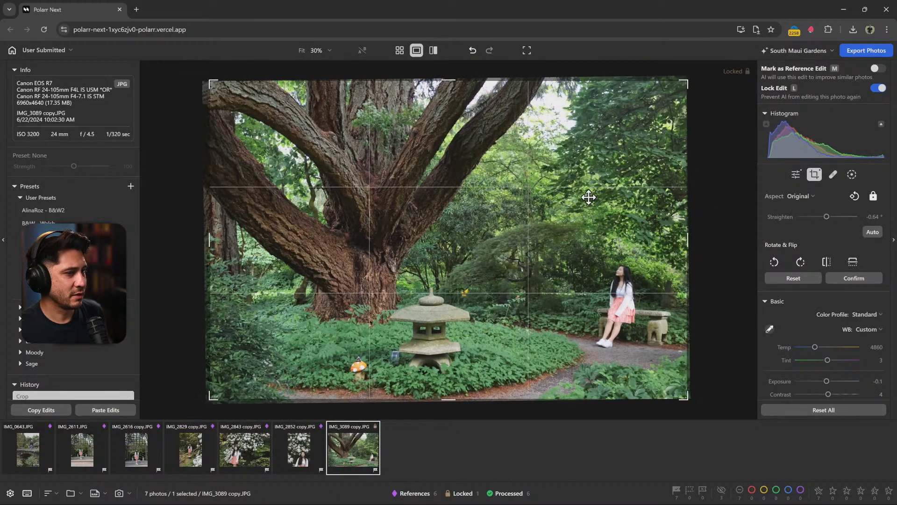
pyautogui.press('m')
# Show all the picked photos in a grid with enlarged thumbnails and examine how consistent their edits look
pyautogui.click(401, 50)
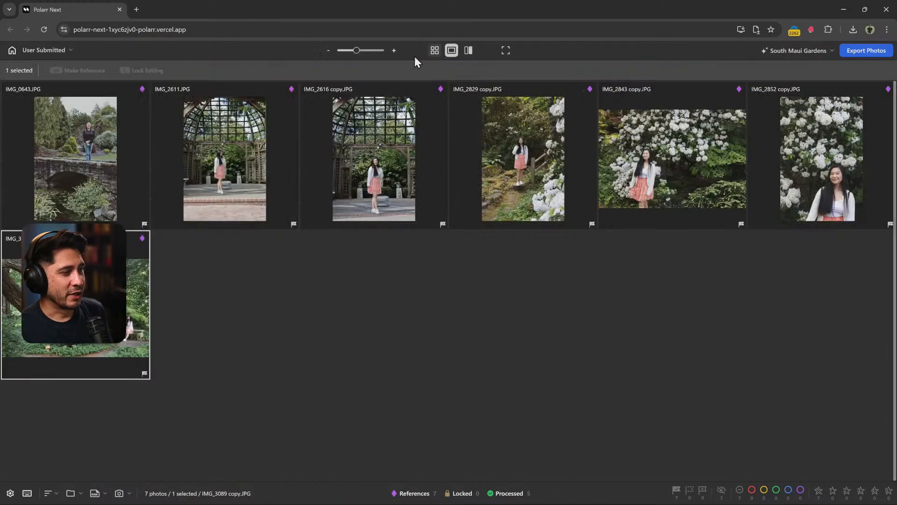
pyautogui.click(376, 50)
pyautogui.scroll(2, 421, 257)
pyautogui.press('Left')
pyautogui.scroll(-2, 425, 254)
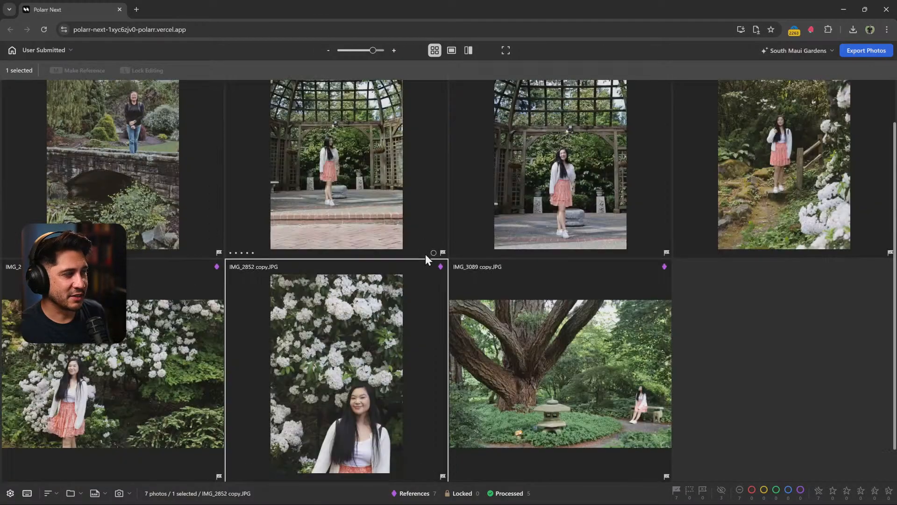
pyautogui.scroll(2, 425, 254)
pyautogui.scroll(-2, 425, 254)
pyautogui.press('Right')
pyautogui.press('Up')
pyautogui.press('Left')
pyautogui.press('Down')
pyautogui.press('Right')
pyautogui.press('Up')
pyautogui.press('Left')
pyautogui.press('Left')
pyautogui.press('Down')
pyautogui.press('Right')
pyautogui.click(340, 182)
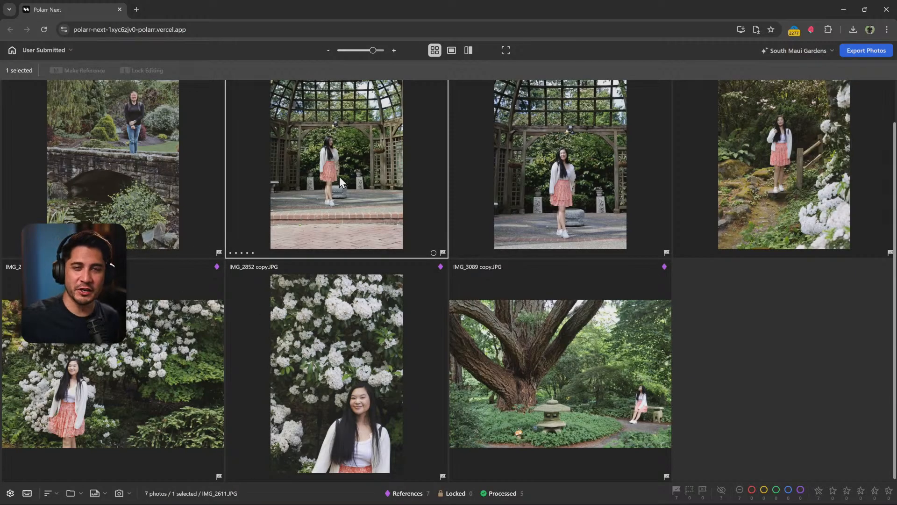